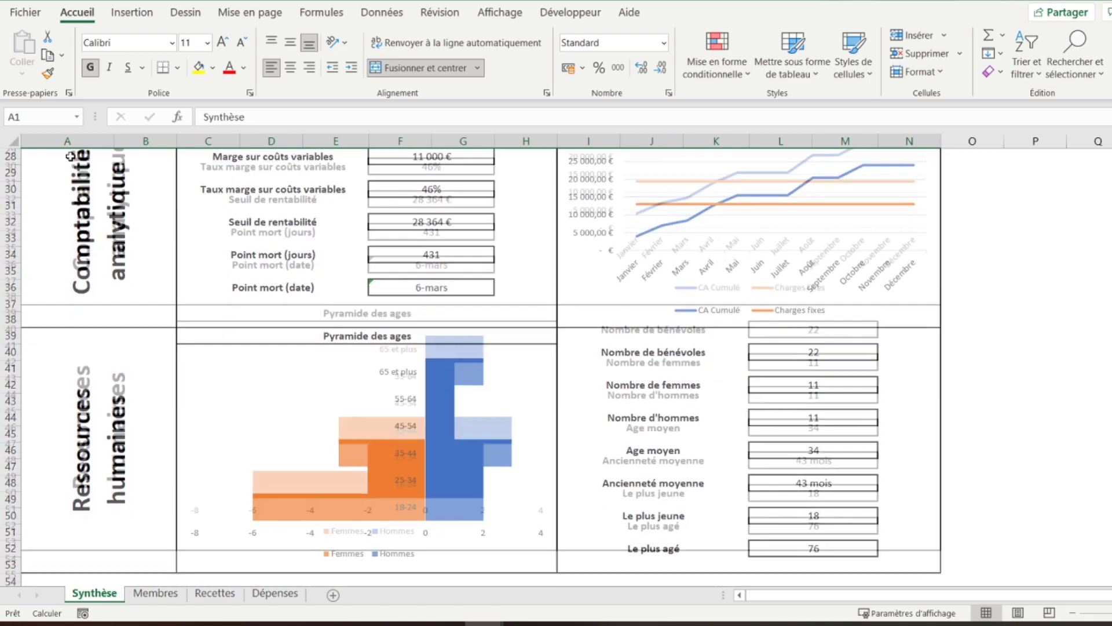
Review the completed Synthèse dashboard, from the treasury table and charts through Comptabilité analytique to Ressources humaines
scroll(70, 156, "up", 3)
scroll(70, 156, "up", 7)
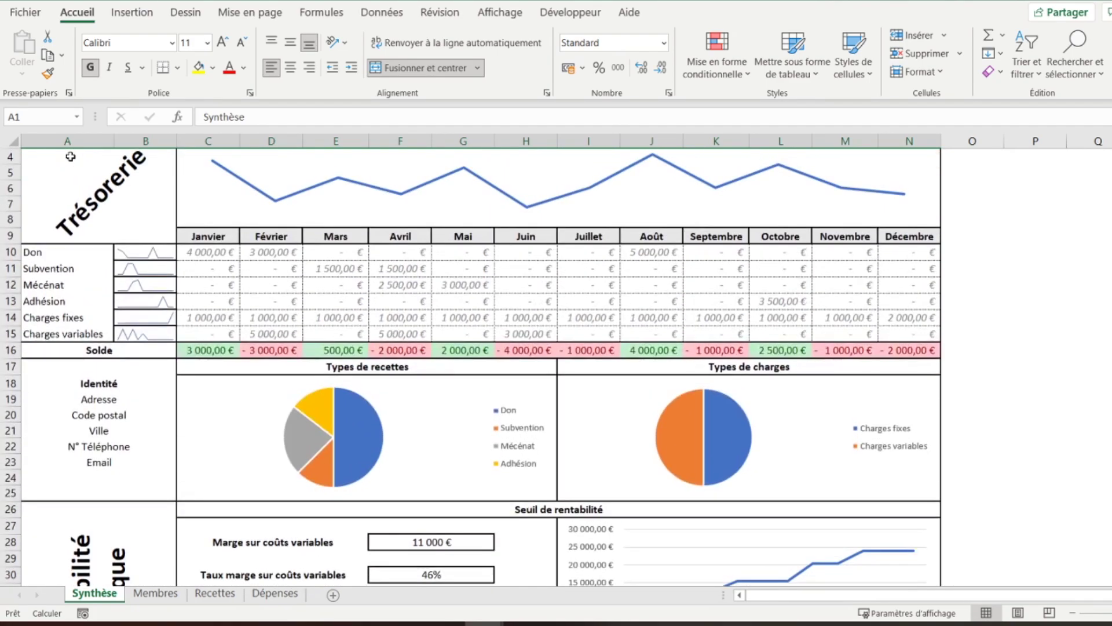
scroll(70, 157, "down", 6)
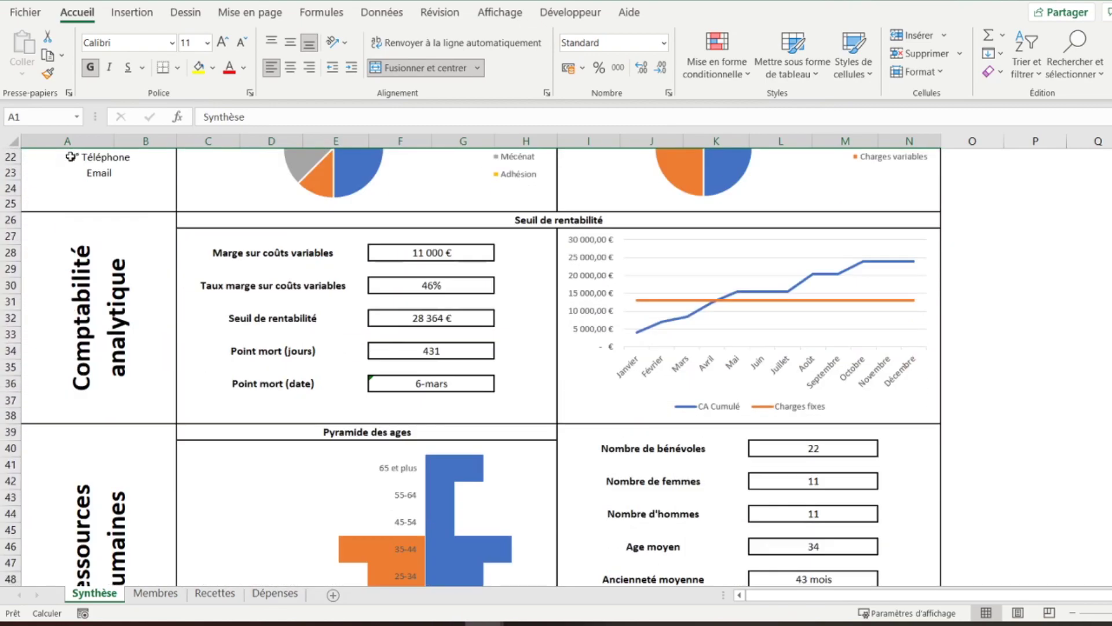
scroll(70, 156, "down", 4)
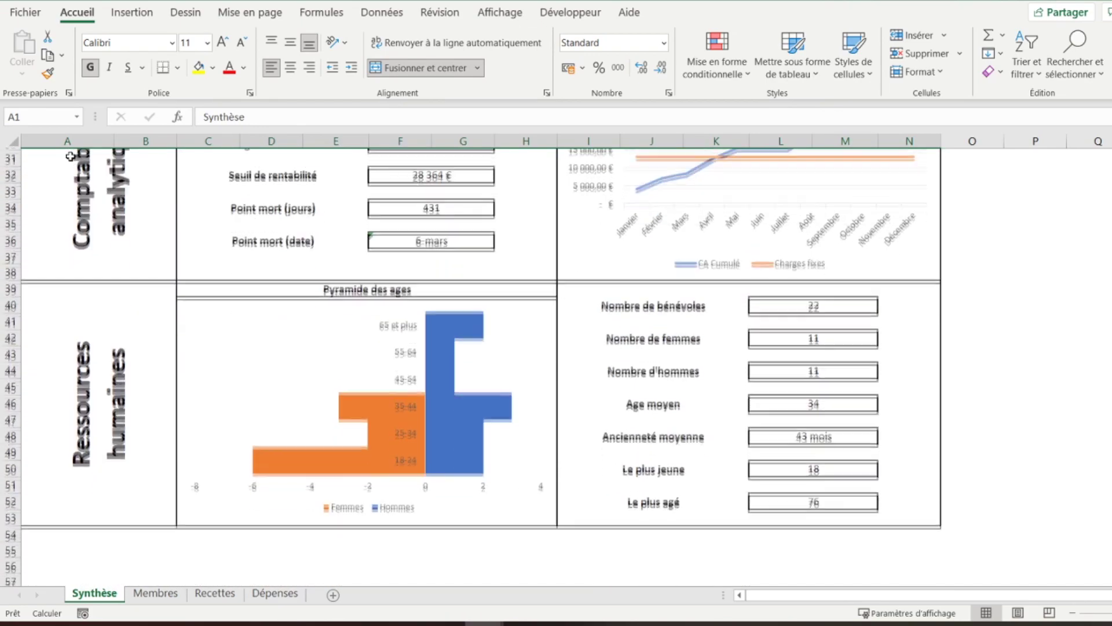
scroll(70, 157, "up", 5)
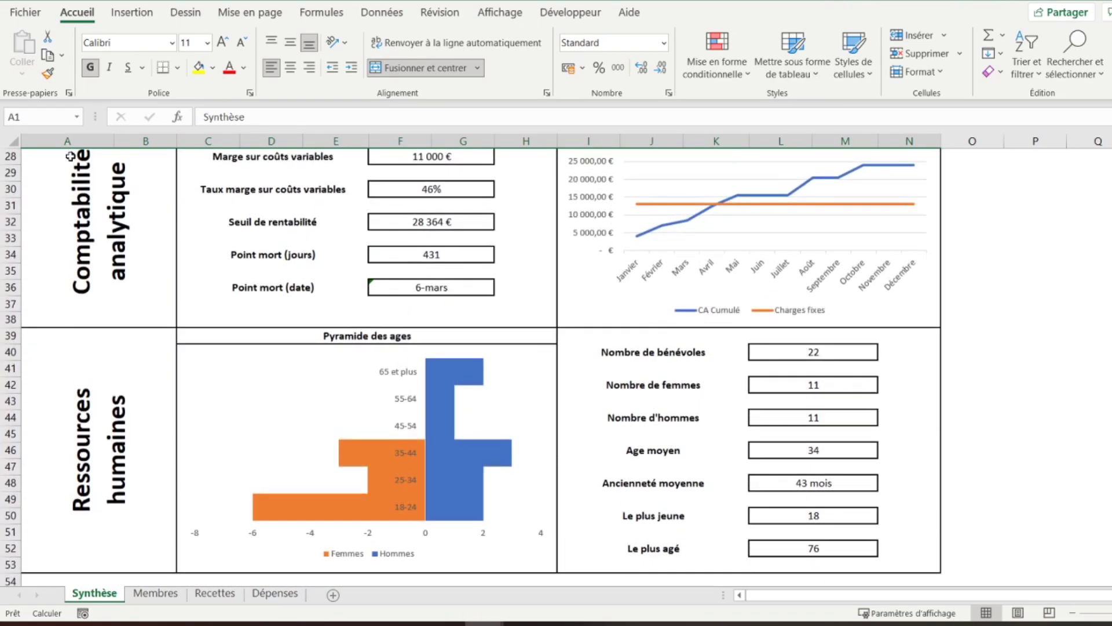
scroll(71, 157, "up", 5)
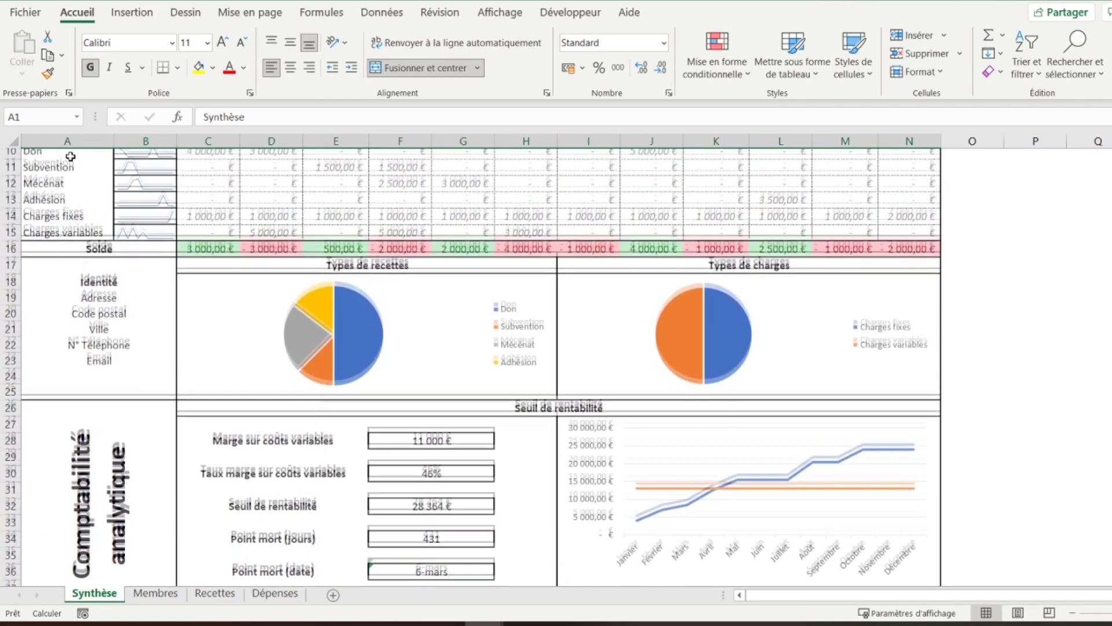
scroll(70, 156, "up", 2)
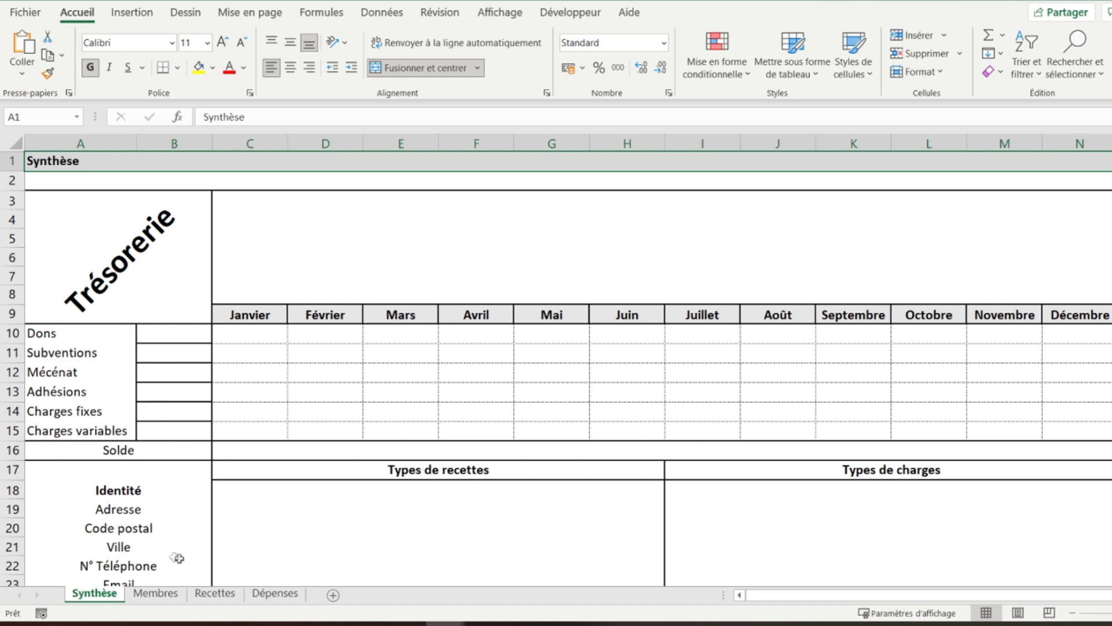
Look over the Membres, Dépenses and Recettes sheets, and return to the Membres sheet
left_click(170, 600)
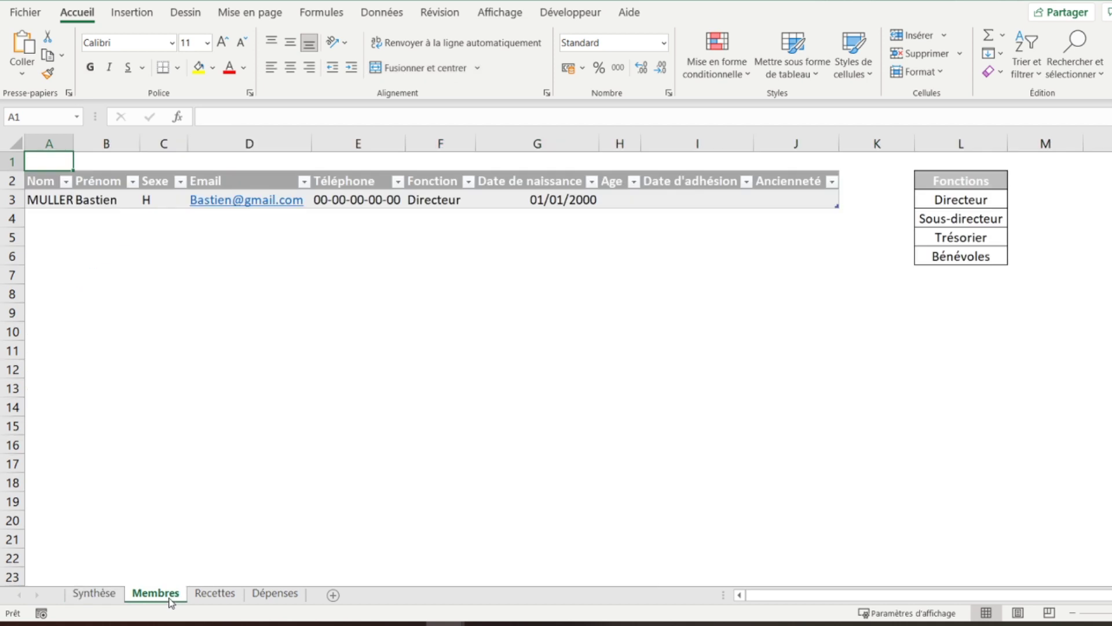
left_click(273, 596)
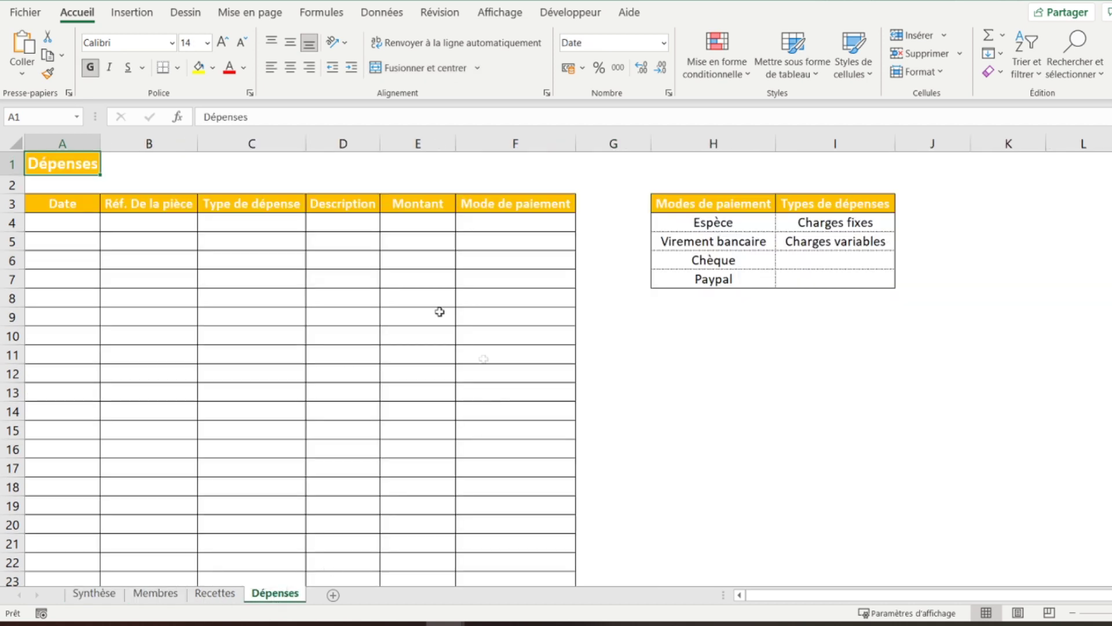
left_click(232, 596)
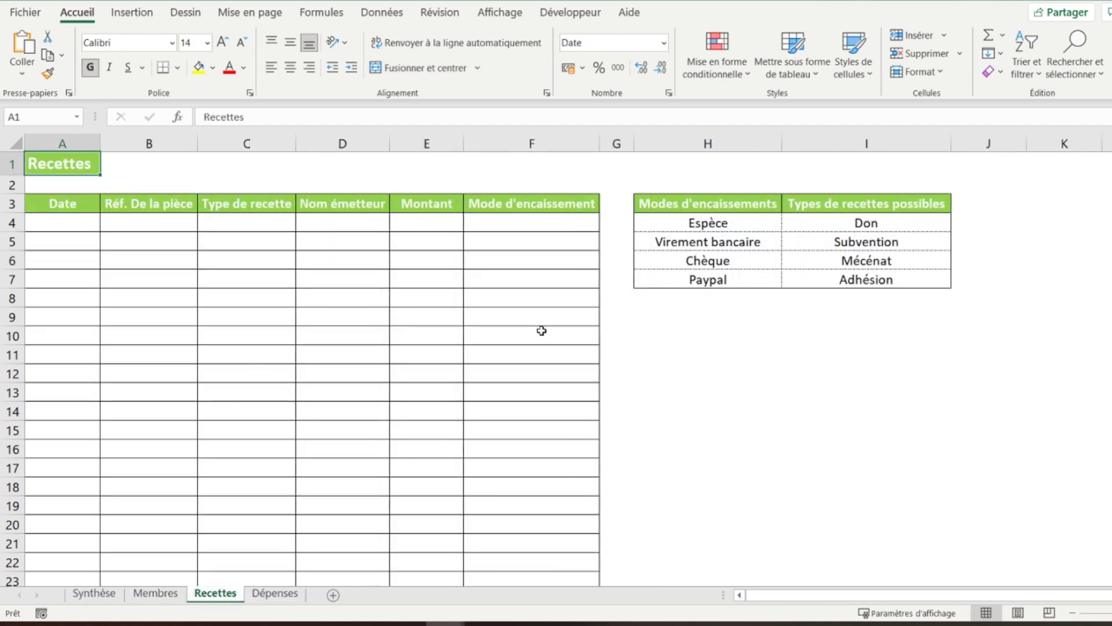
left_click(156, 593)
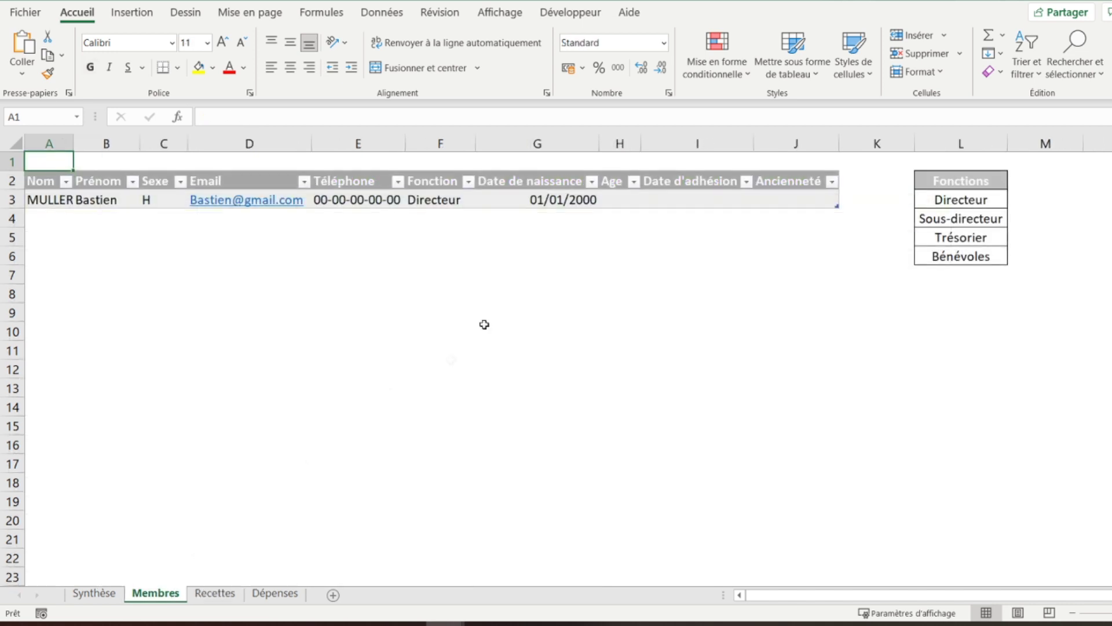
Widen the Age column of the members table slightly
left_click(619, 200)
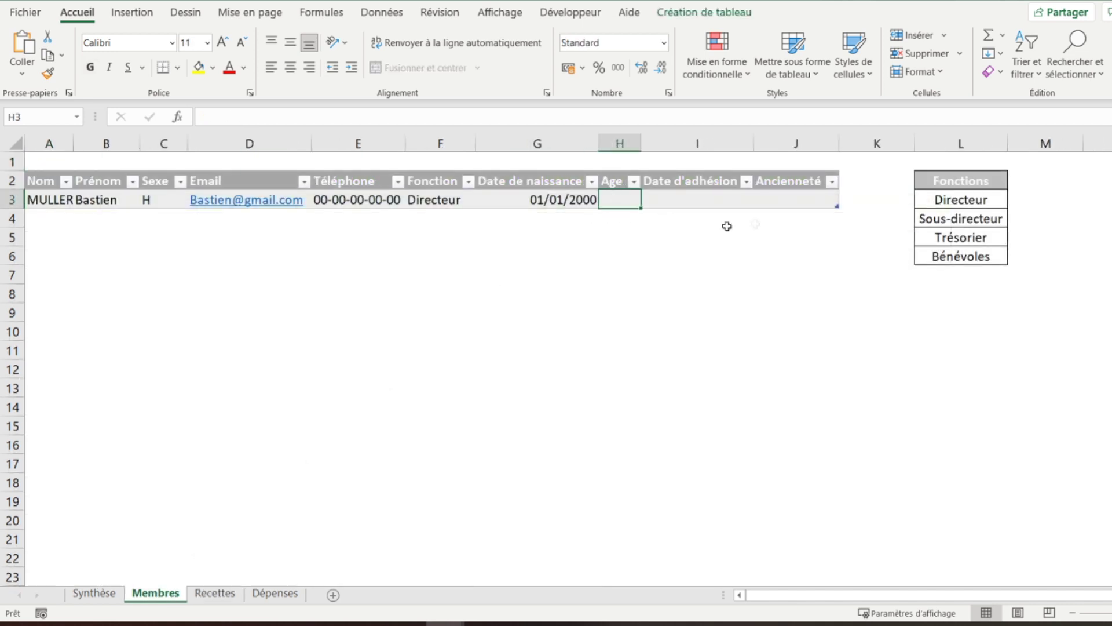
left_click(799, 198)
left_click_drag(641, 143, 670, 142)
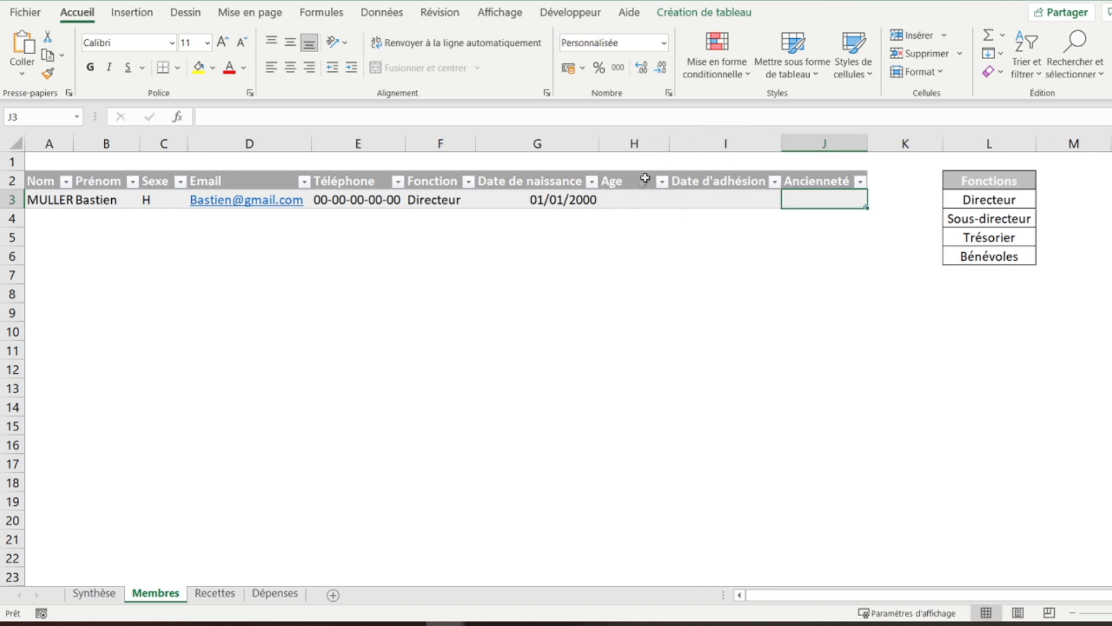
left_click(626, 203)
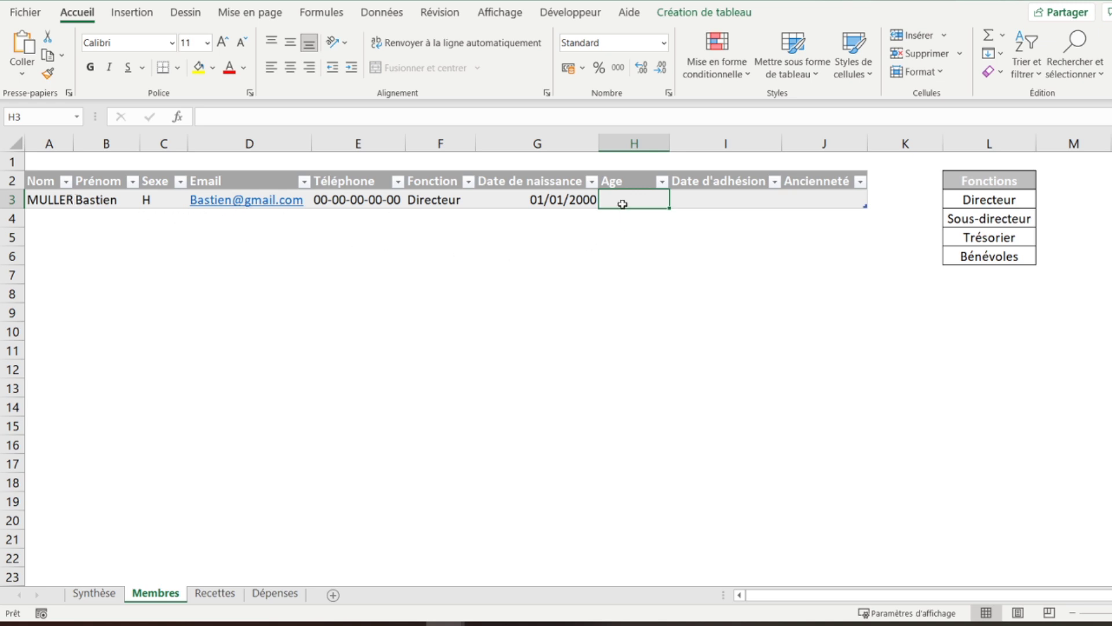
left_click(805, 197)
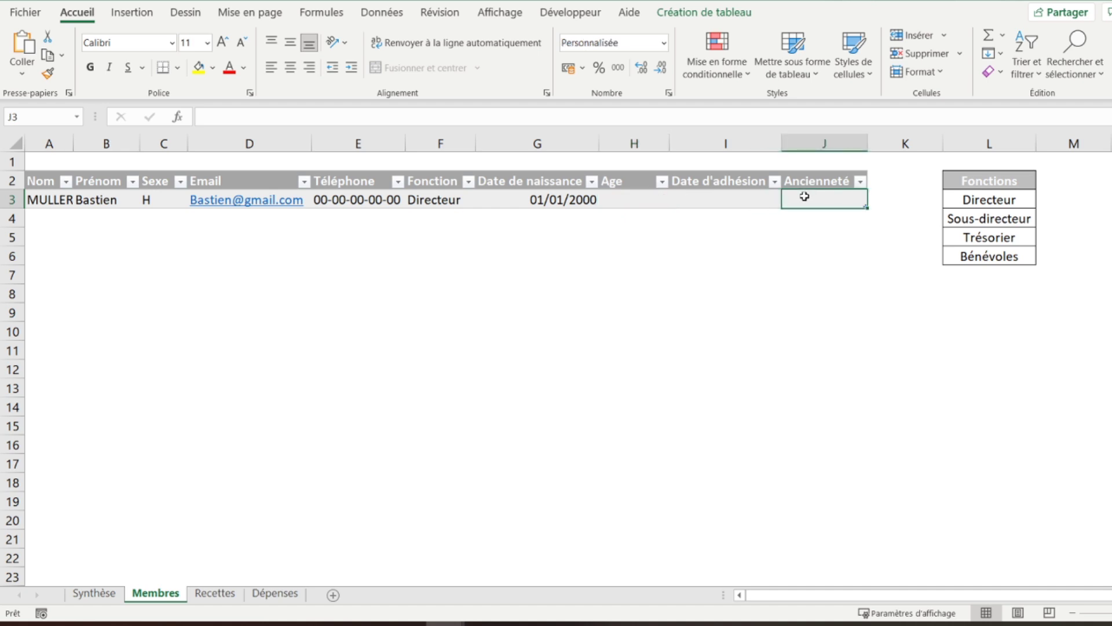
Calculate the member's age in H3 with =DATEDIF([@[Date de naissance]];AUJOURDHUI();"y")
left_click(633, 201)
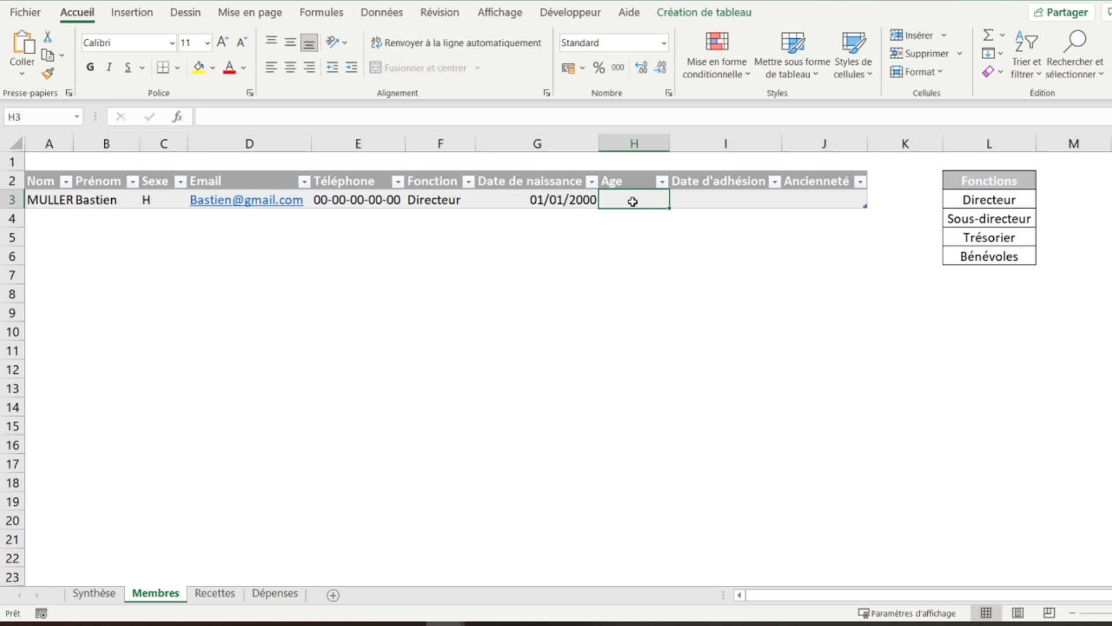
type("=date")
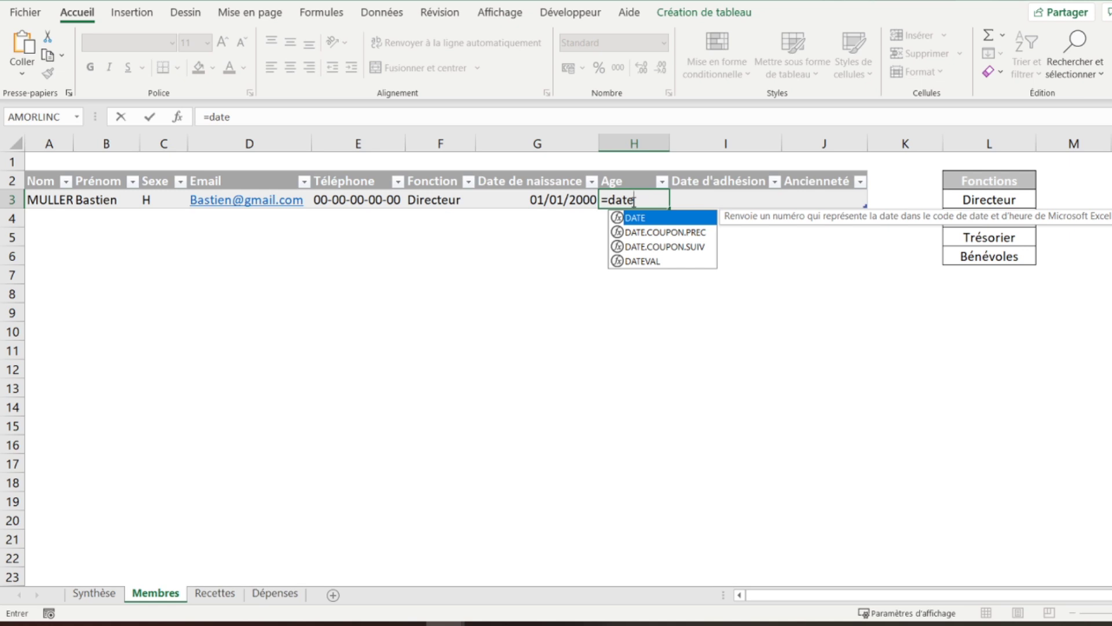
type("dif")
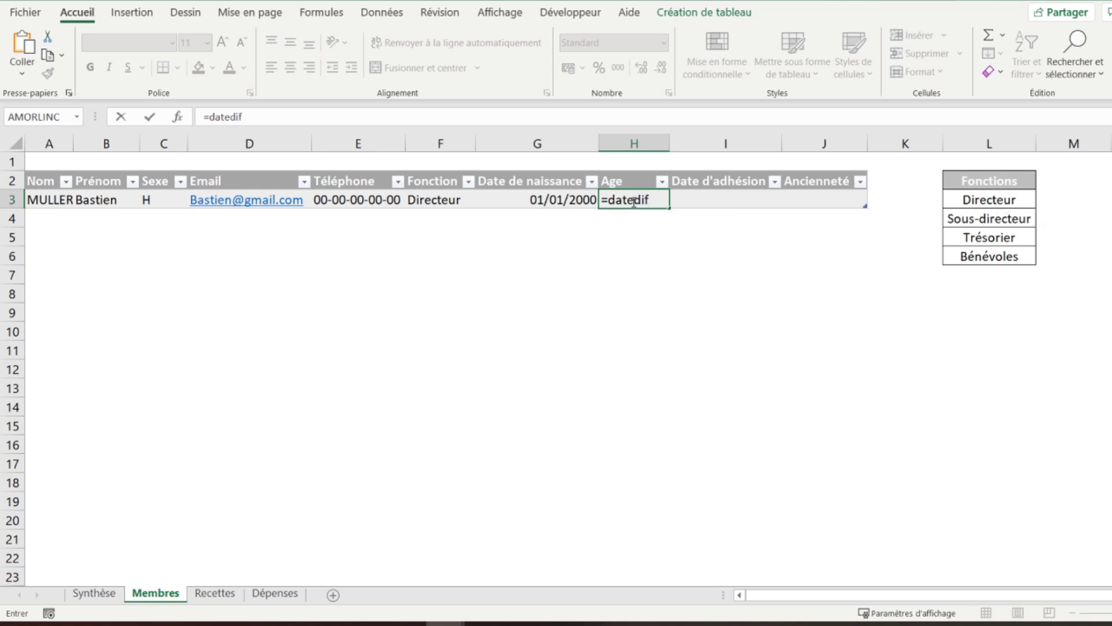
type("(")
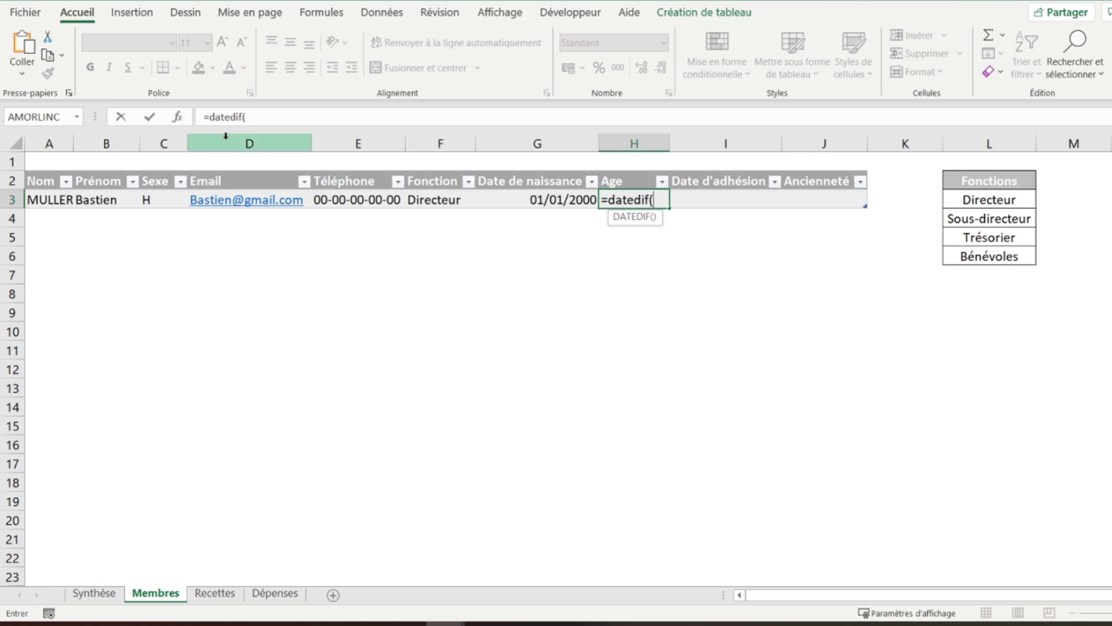
left_click(530, 199)
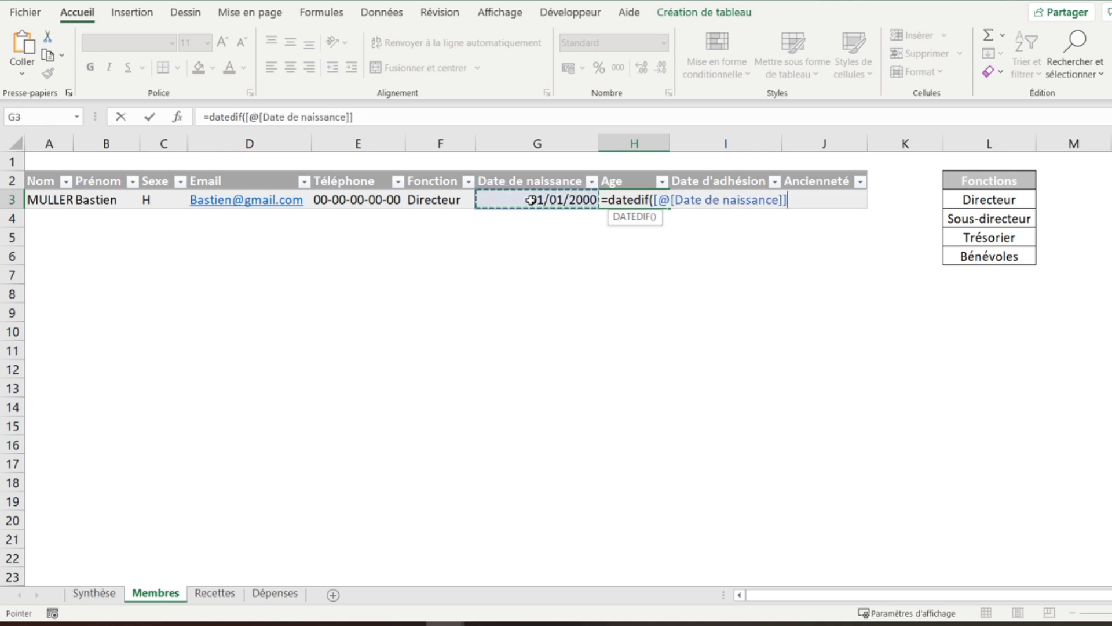
type(";")
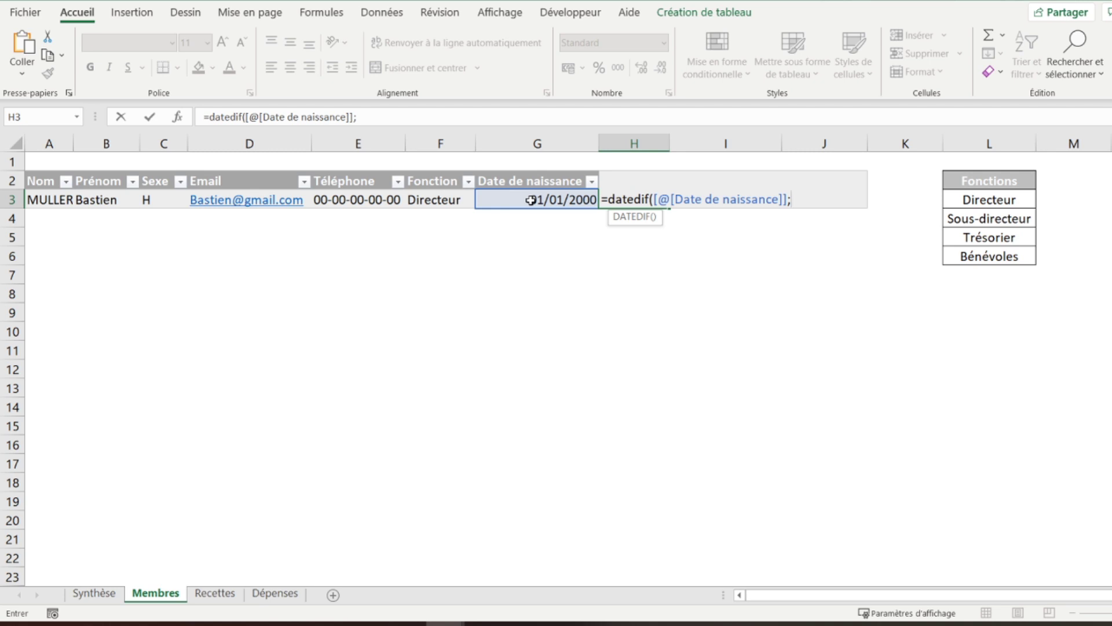
type("aujourd")
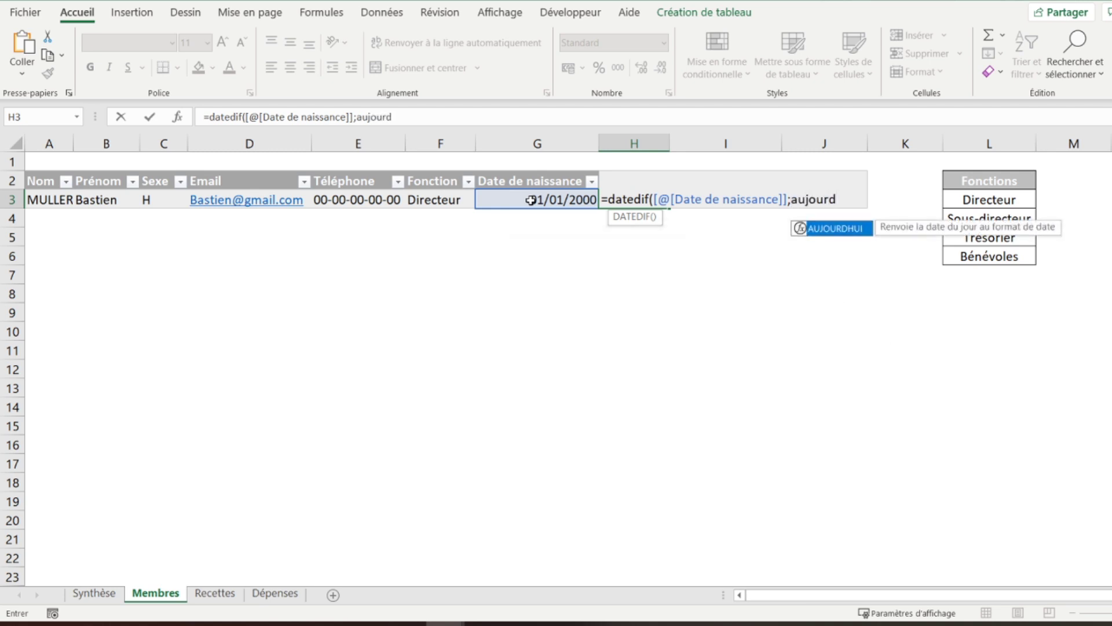
double_click(836, 235)
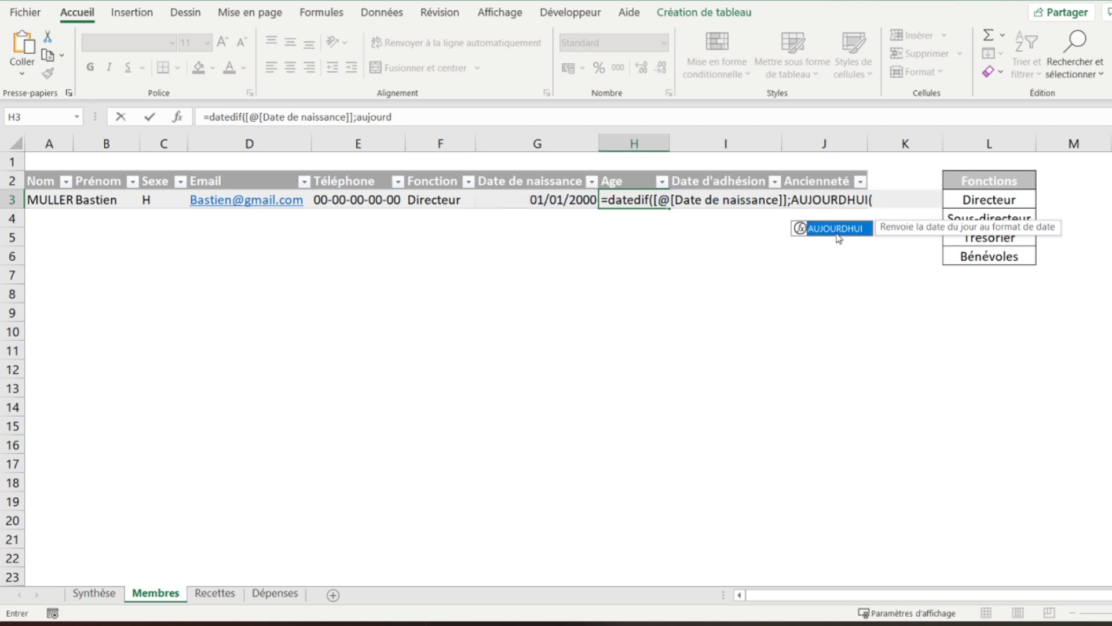
left_click(520, 117)
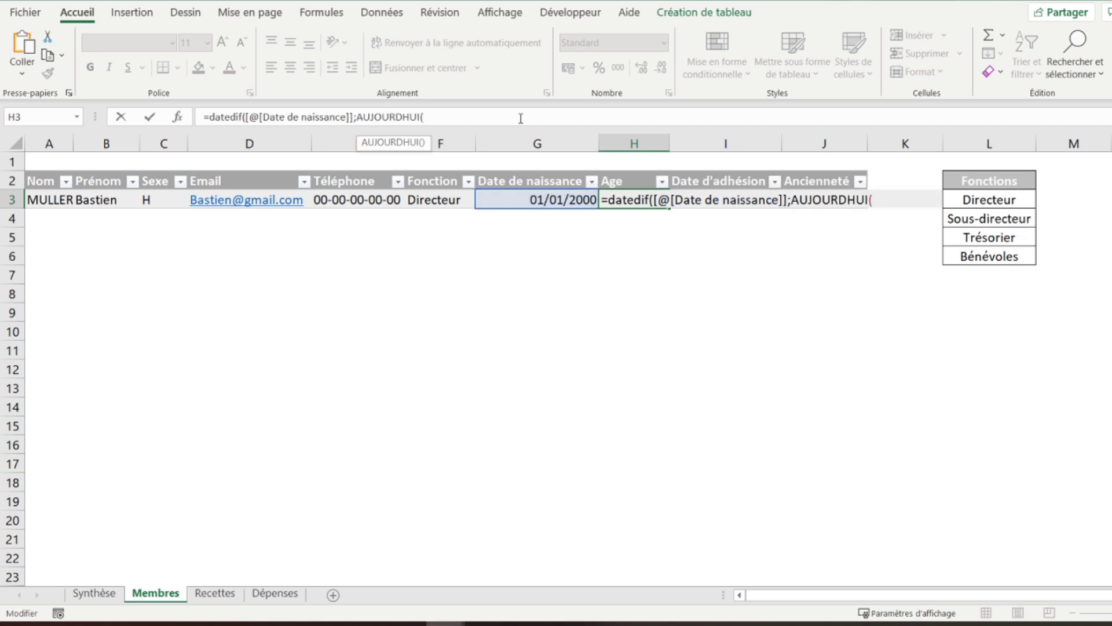
type(");")
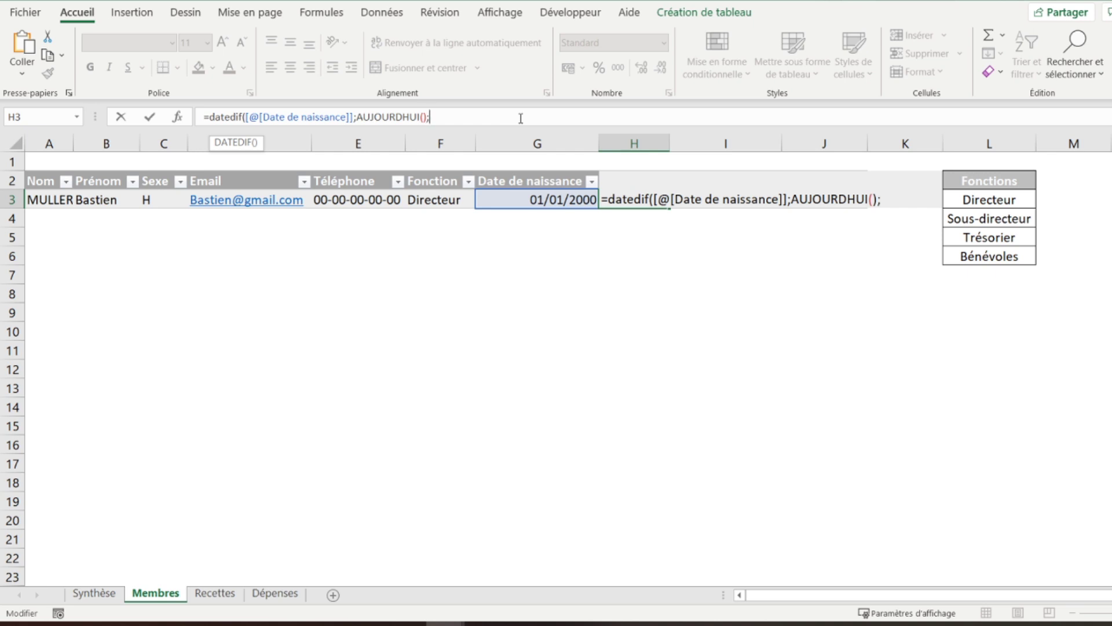
type("\"y\")")
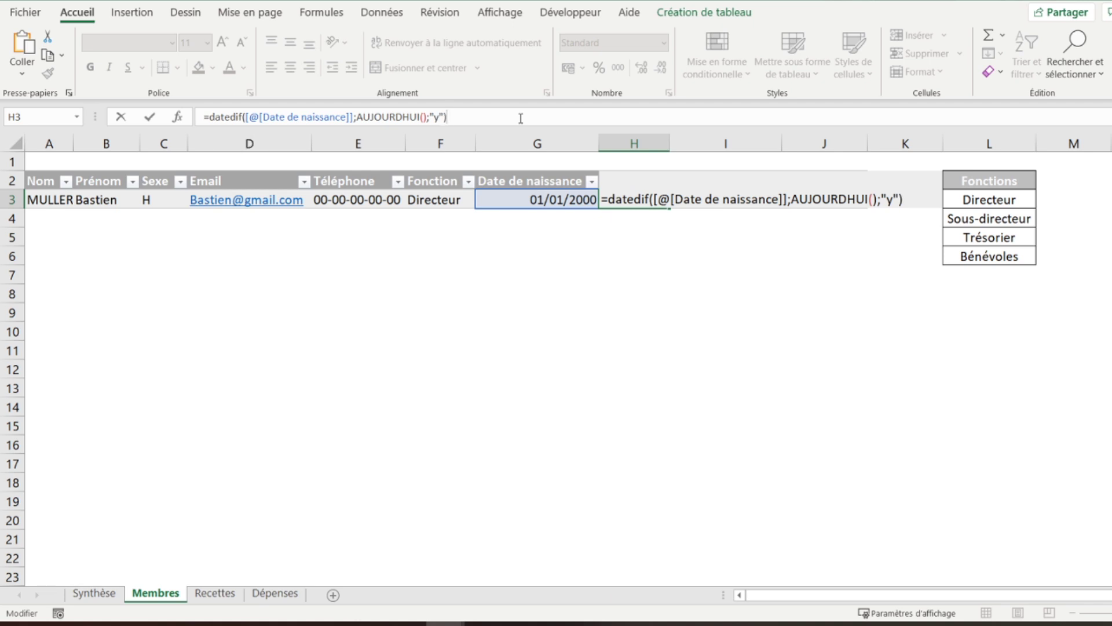
key("Return")
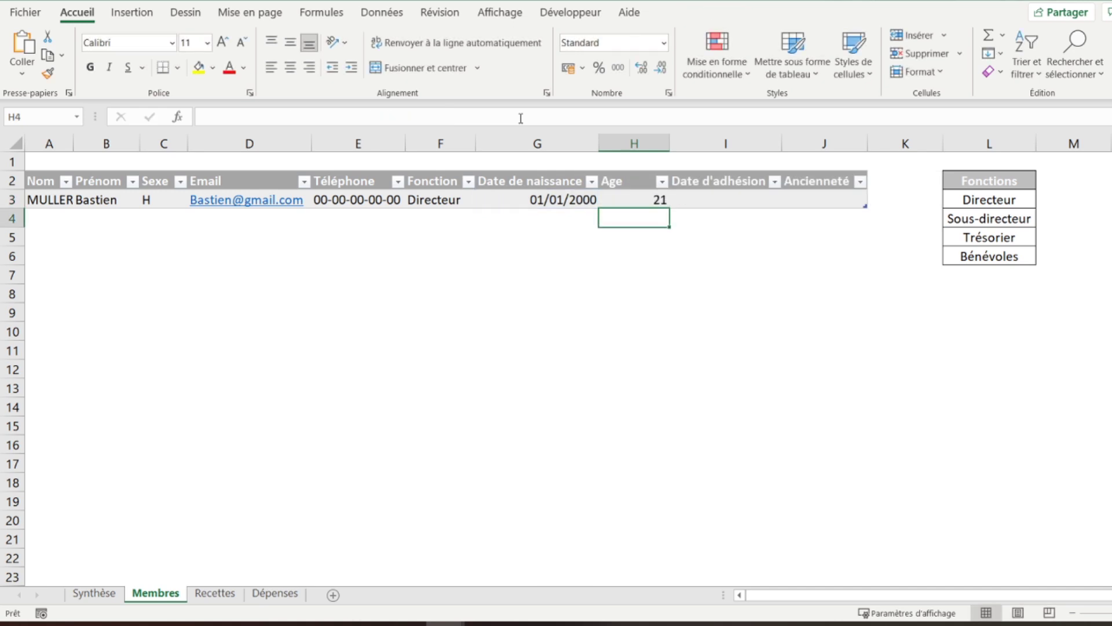
left_click(624, 199)
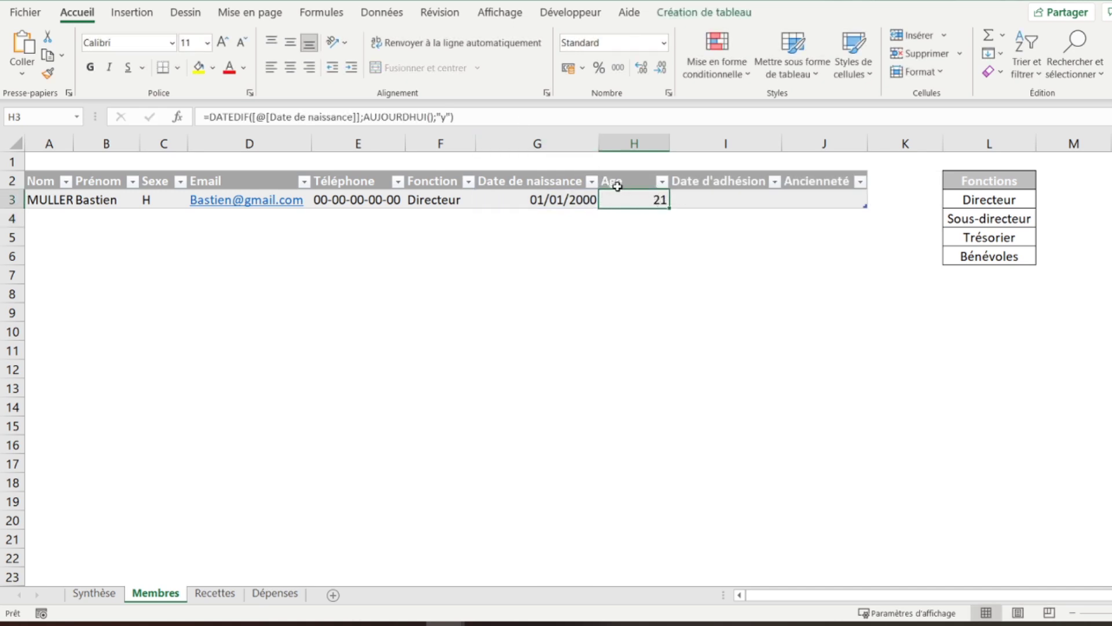
Enter 15/09/2018 as the member's Date d'adhésion in I3
left_click(728, 192)
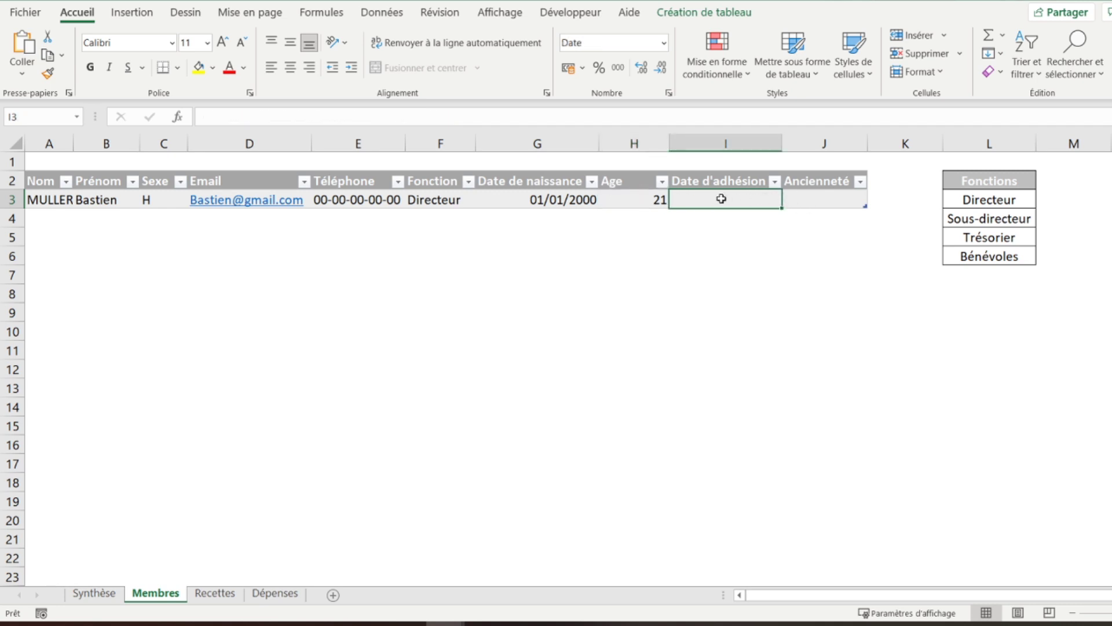
type("15")
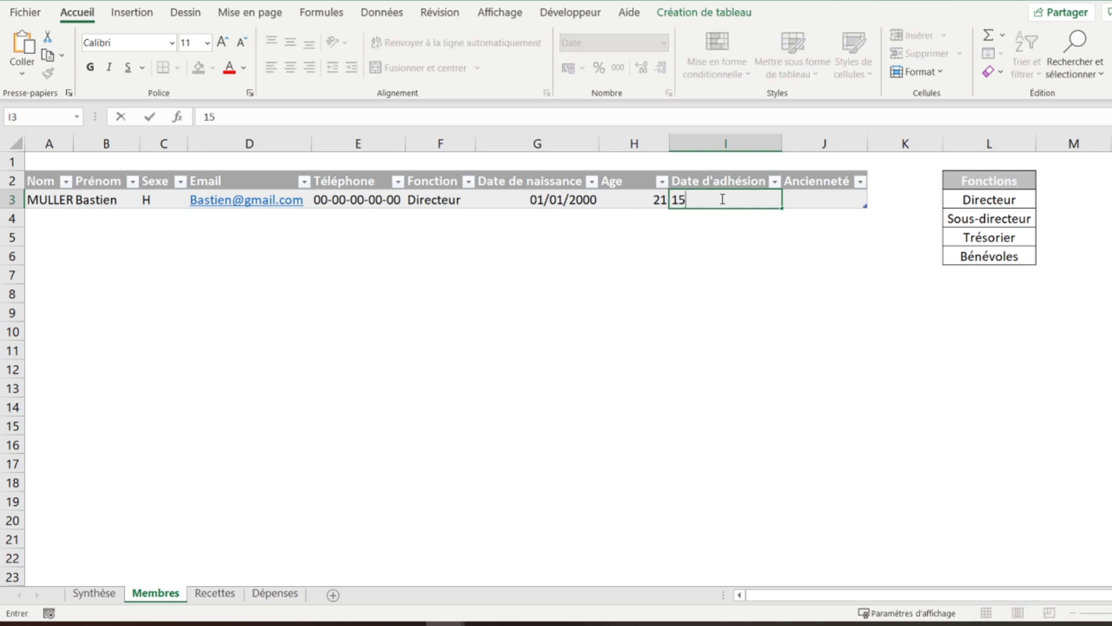
type("/09/2018")
key("Return")
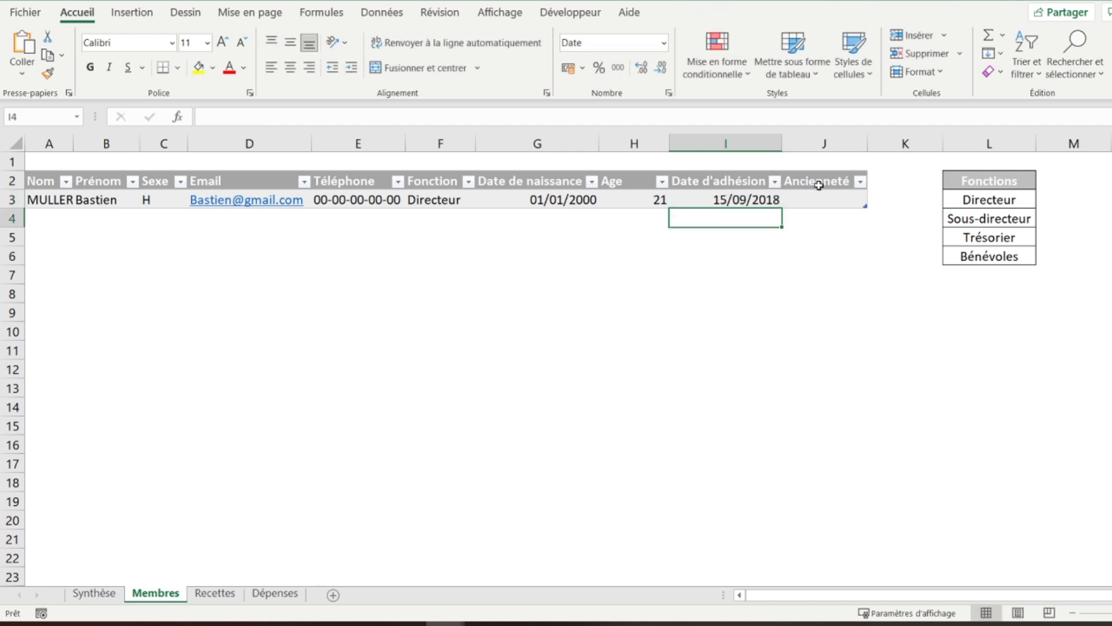
Calculate the member's seniority in months in J3 with =DATEDIF([@[Date d''adhésion]];AUJOURDHUI();"m")
left_click(807, 202)
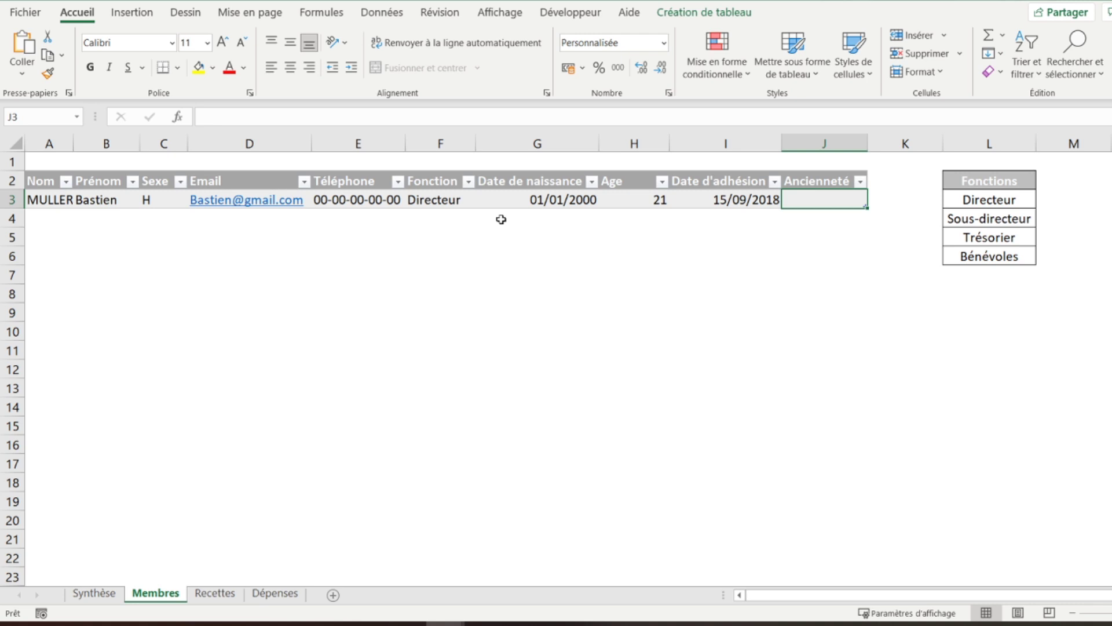
type("=d")
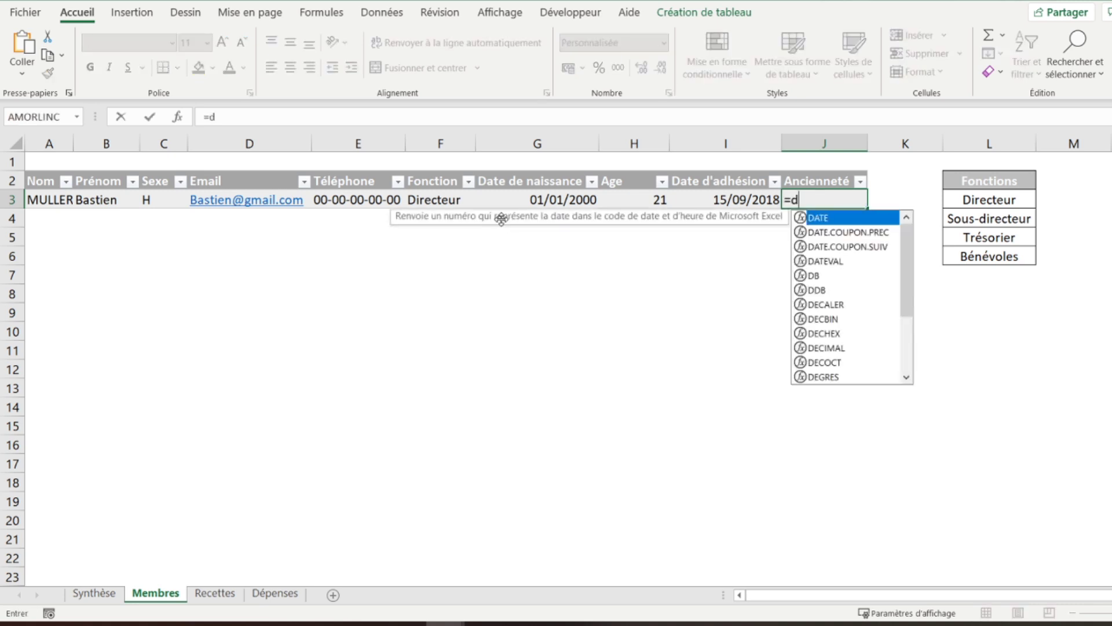
type("atedif(")
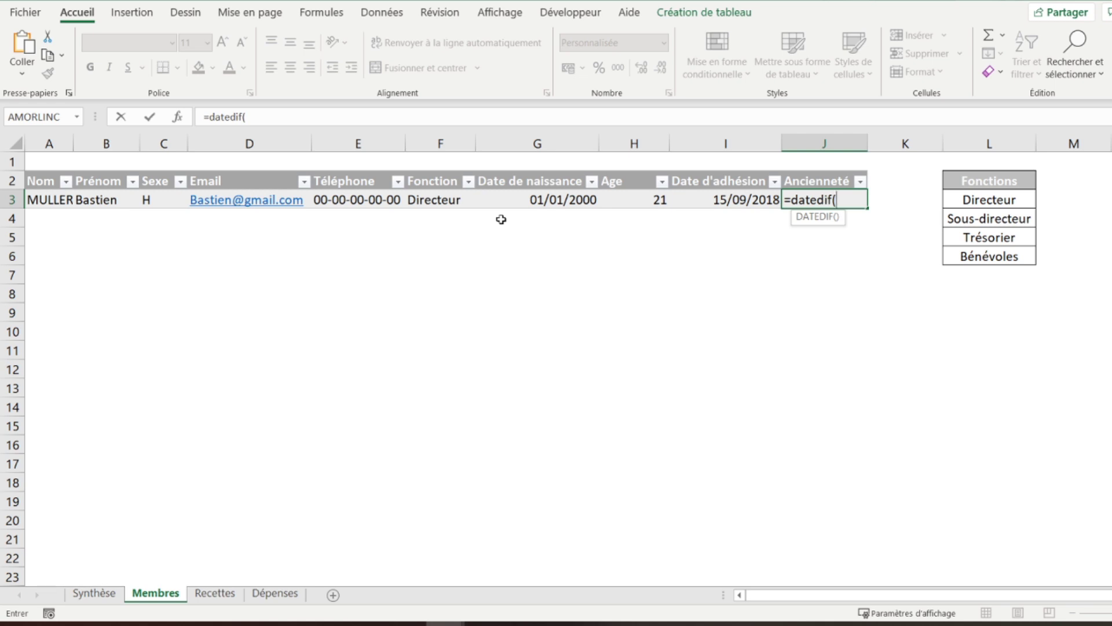
left_click(729, 200)
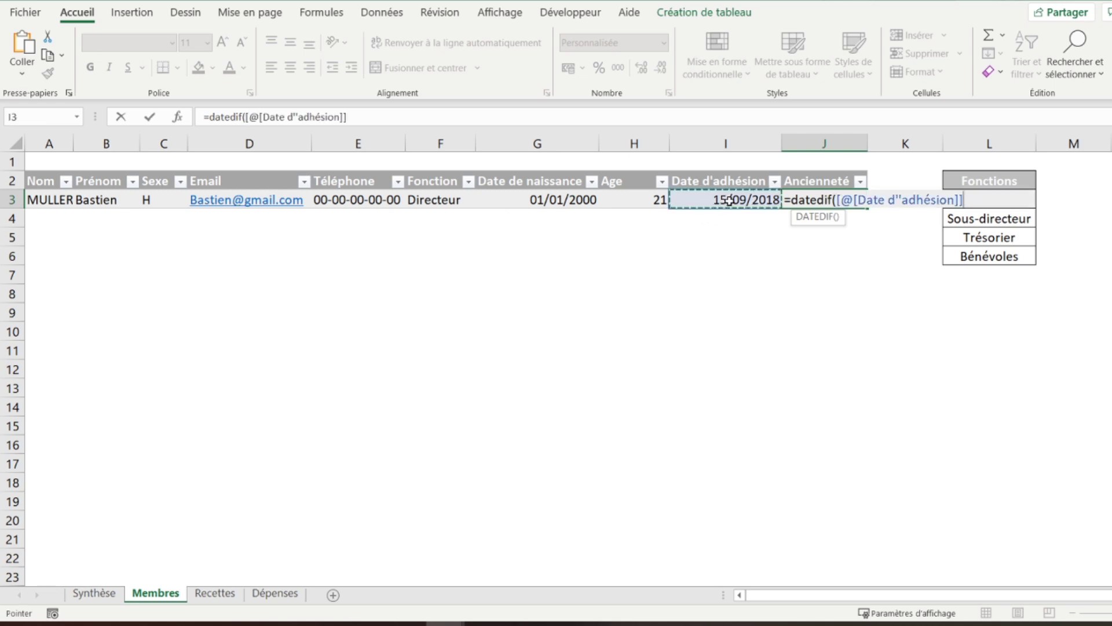
type(";aujou")
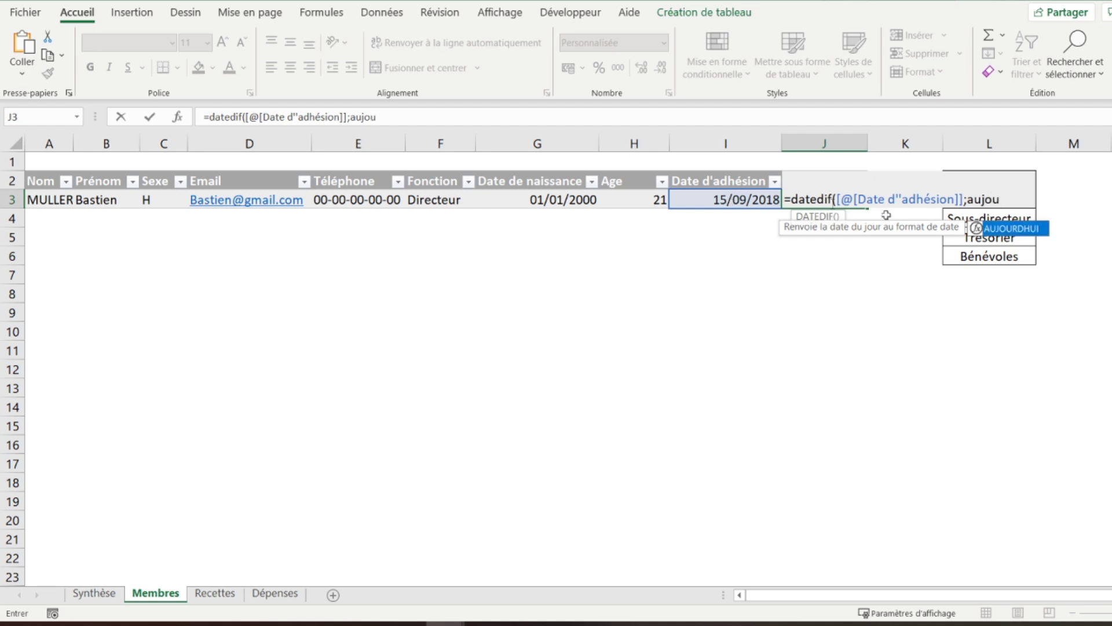
double_click(1003, 228)
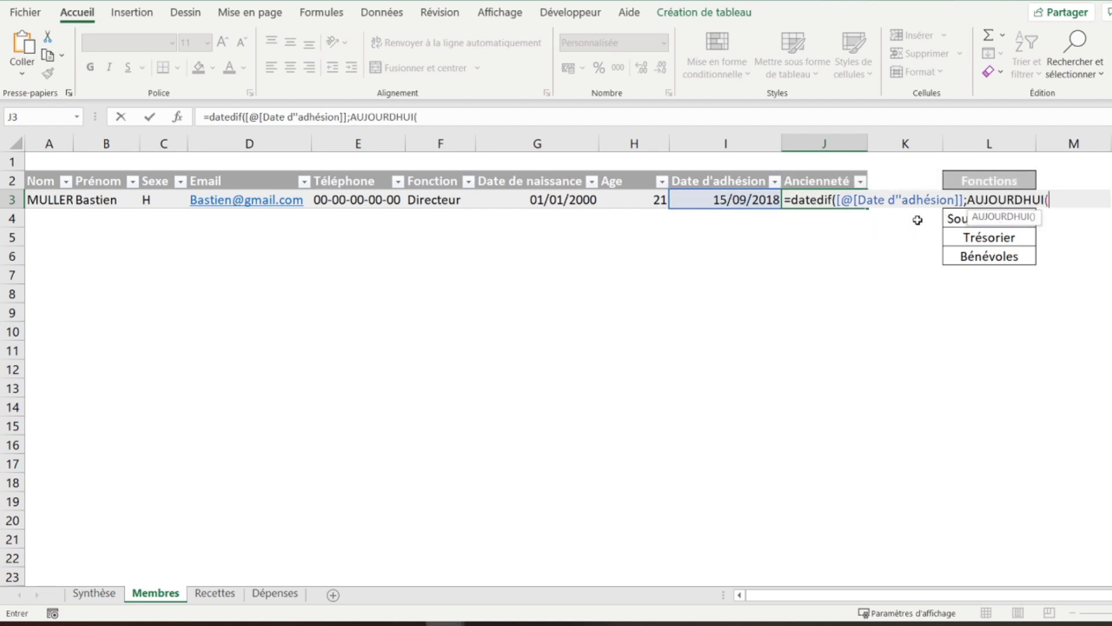
type(");\"")
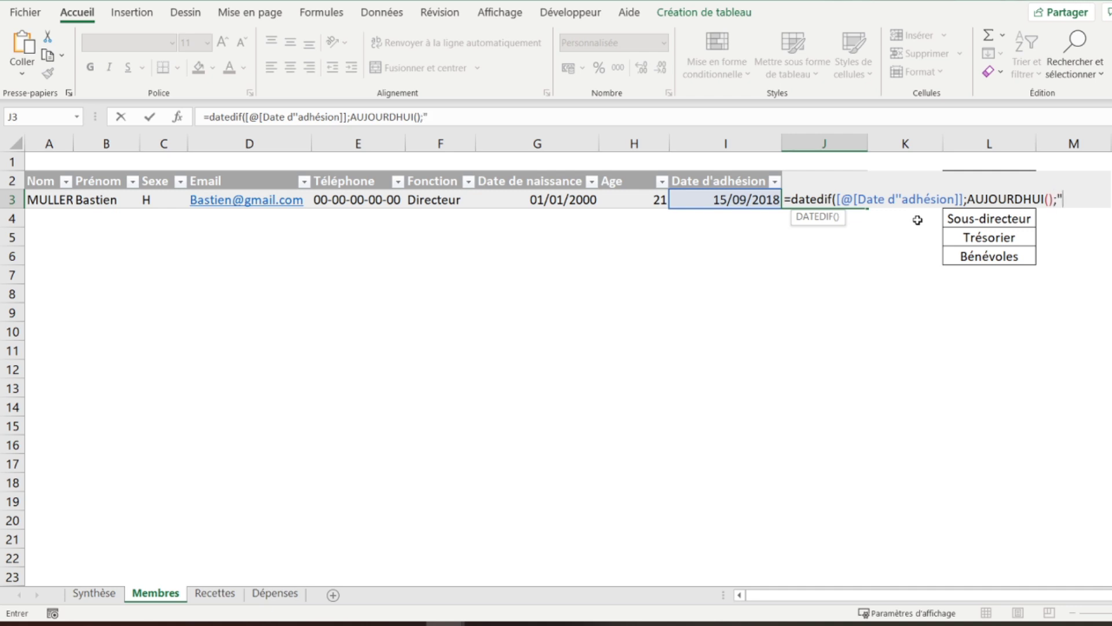
type("m\")")
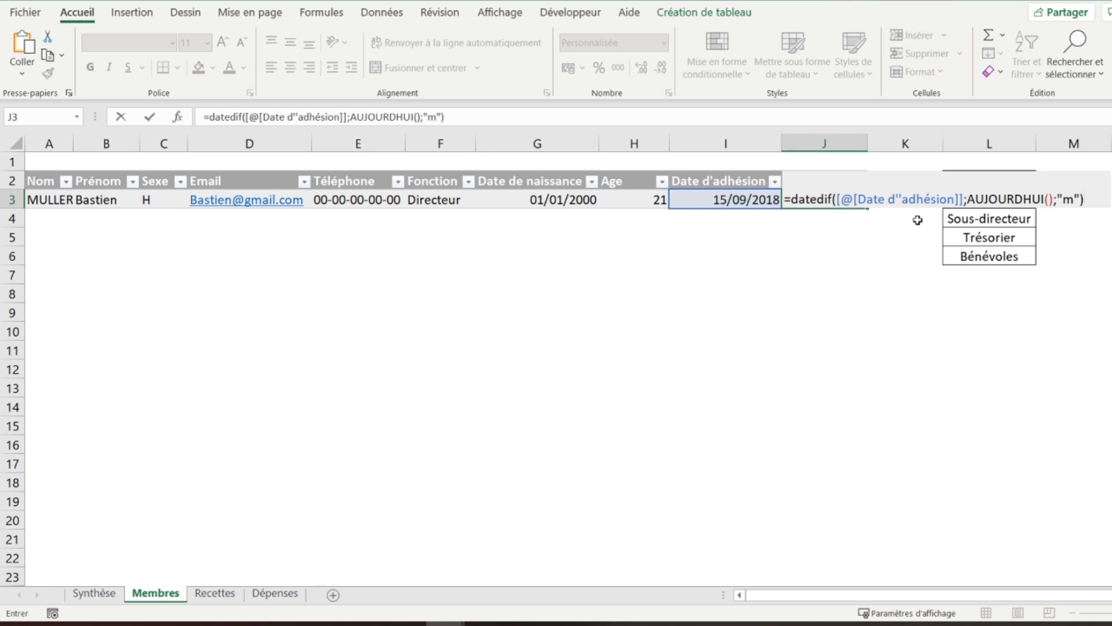
key("Return")
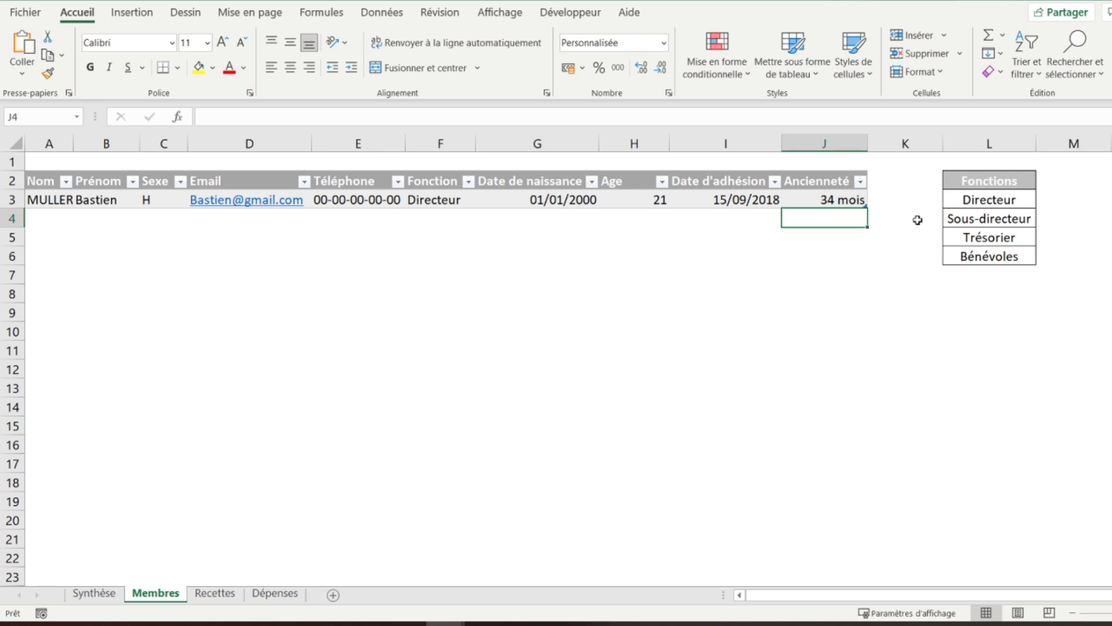
Clear the member's Date d'adhésion in I3 to test the Ancienneté formula with an empty date
left_click(802, 199)
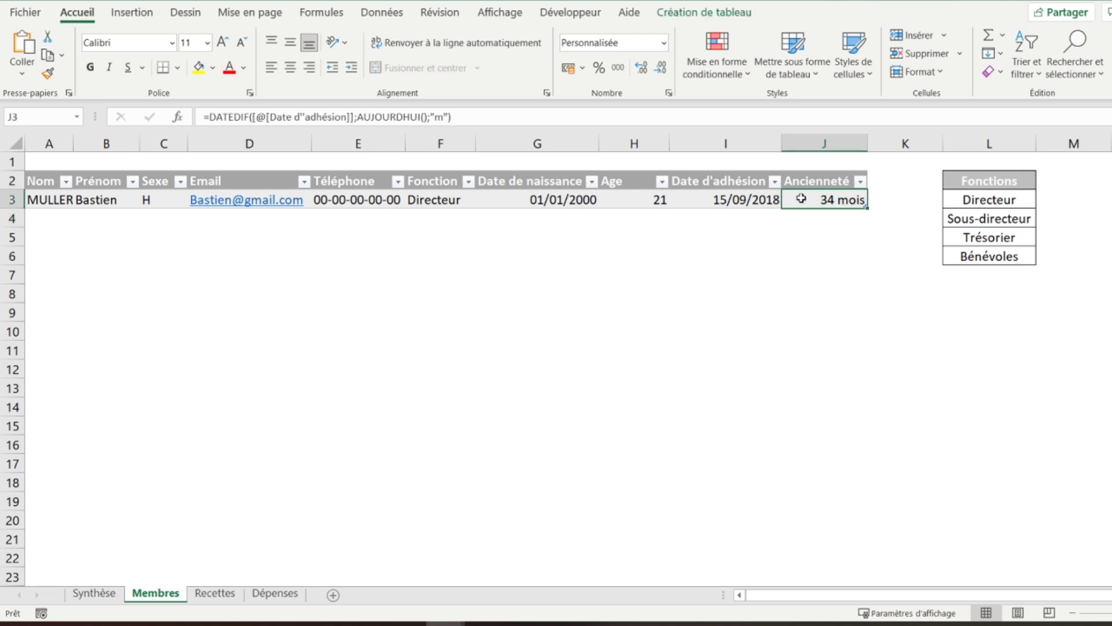
left_click(742, 192)
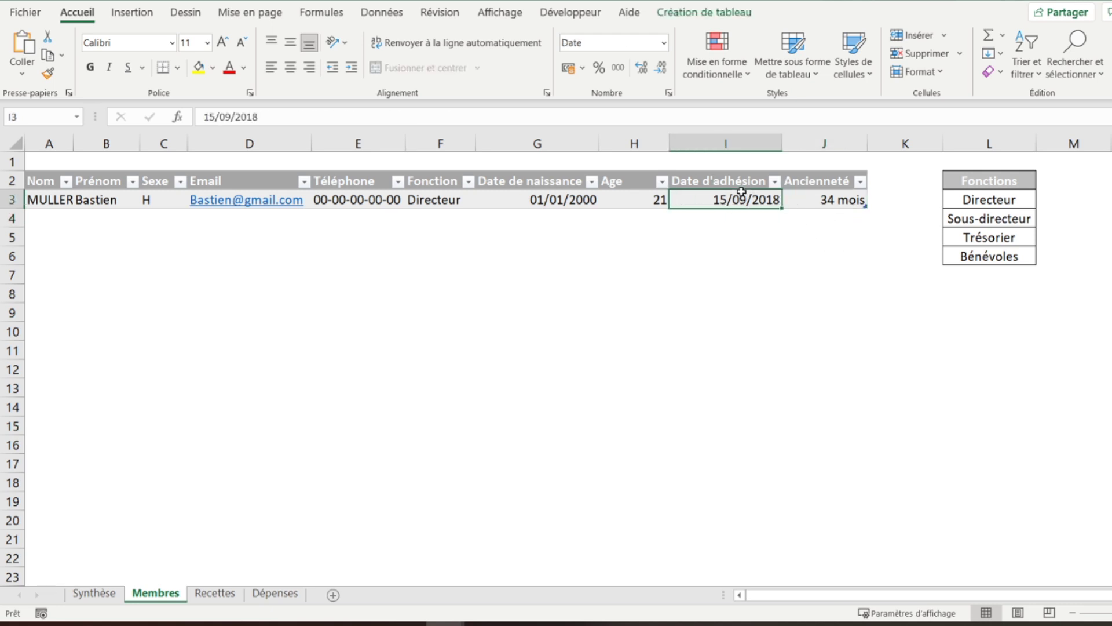
key("Delete")
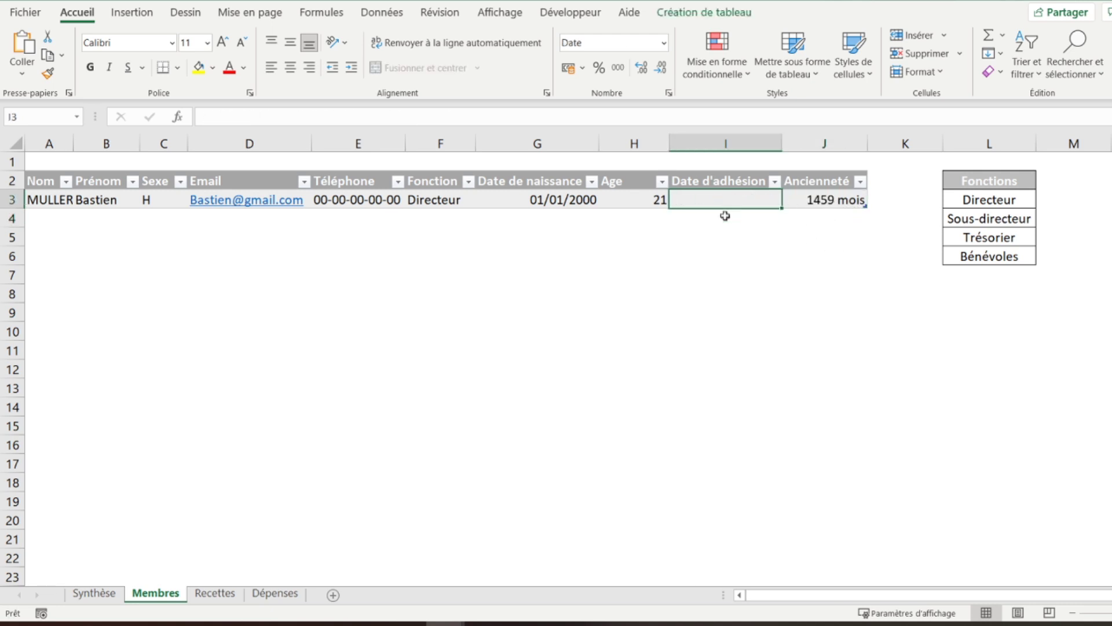
Try to wrap the Ancienneté formula in J3 in an SI function, with [@[Date d''adhésion]];"";""; placed before the DATEDIF part
left_click(800, 206)
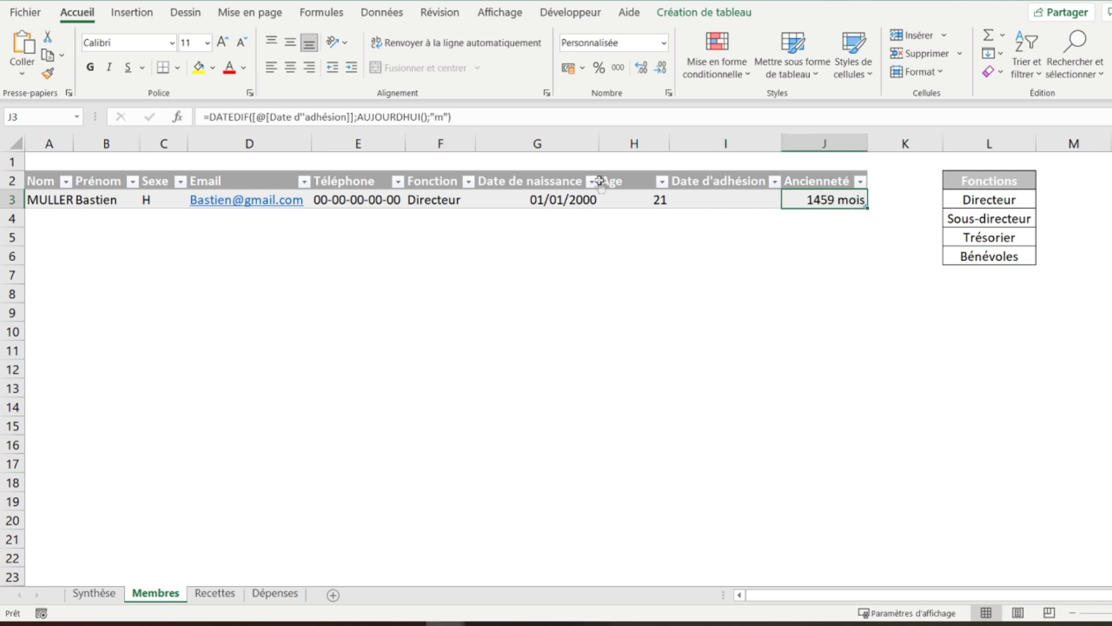
left_click(209, 117)
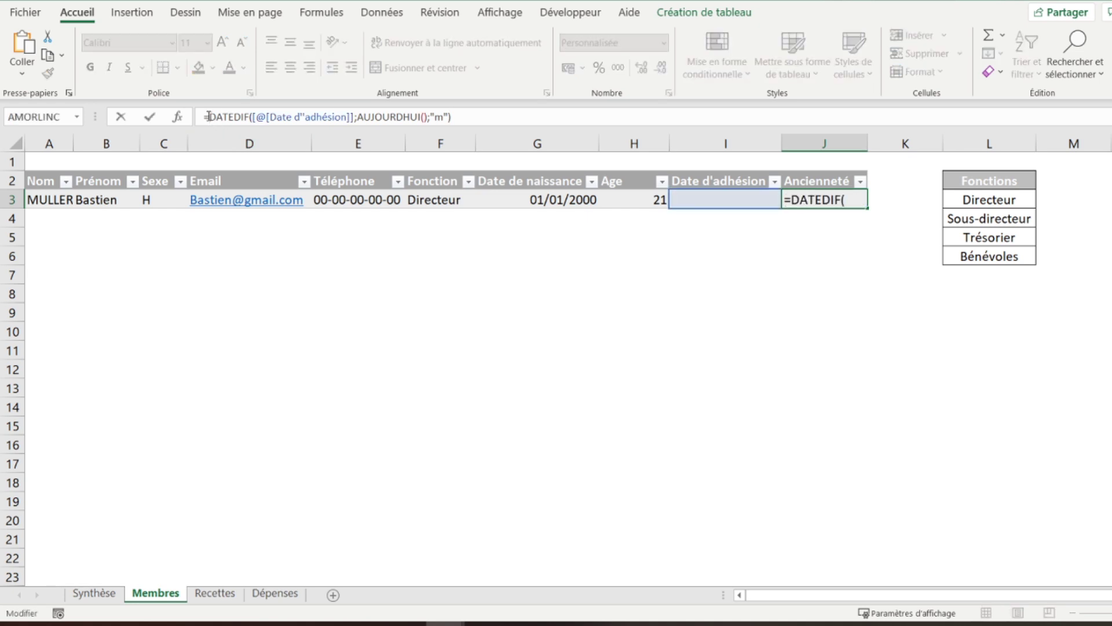
type("si(")
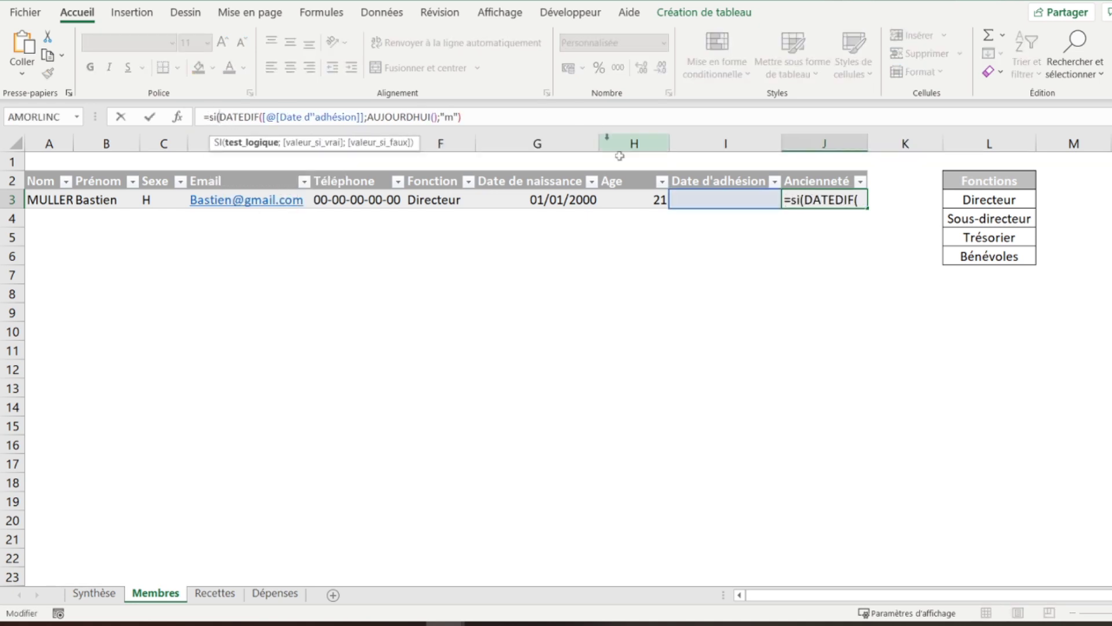
left_click(712, 202)
type(";\"\"")
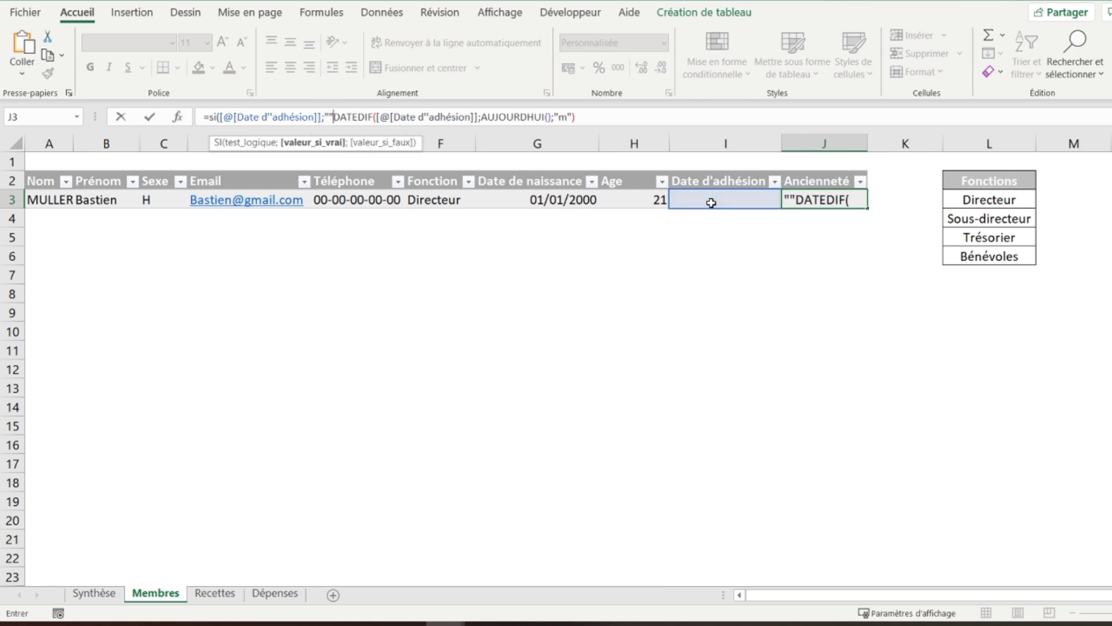
type(";\"\"")
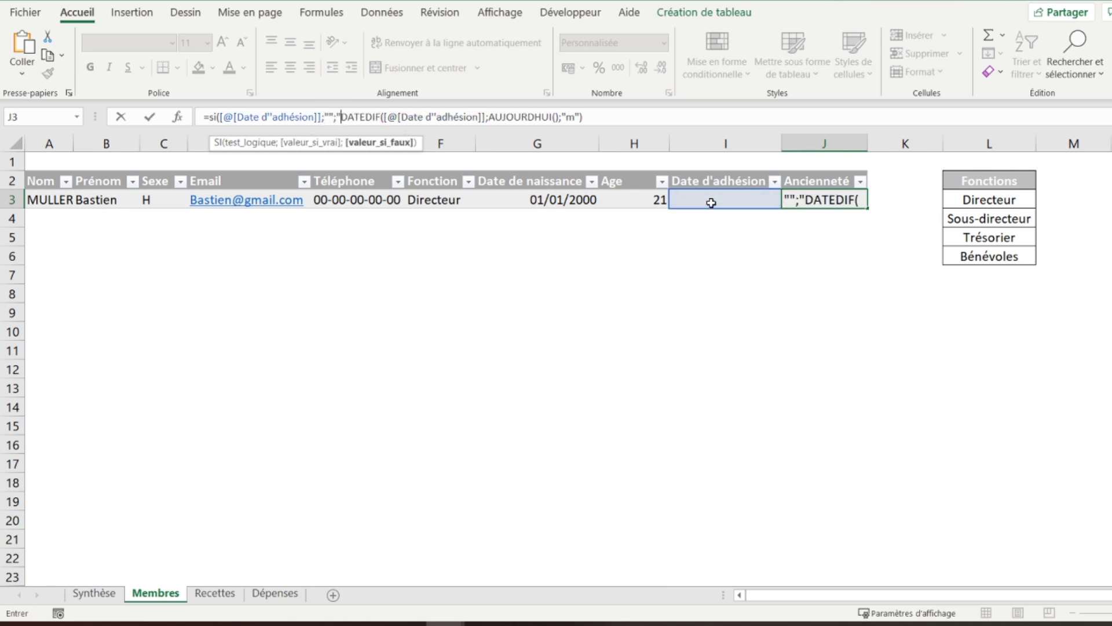
type(";")
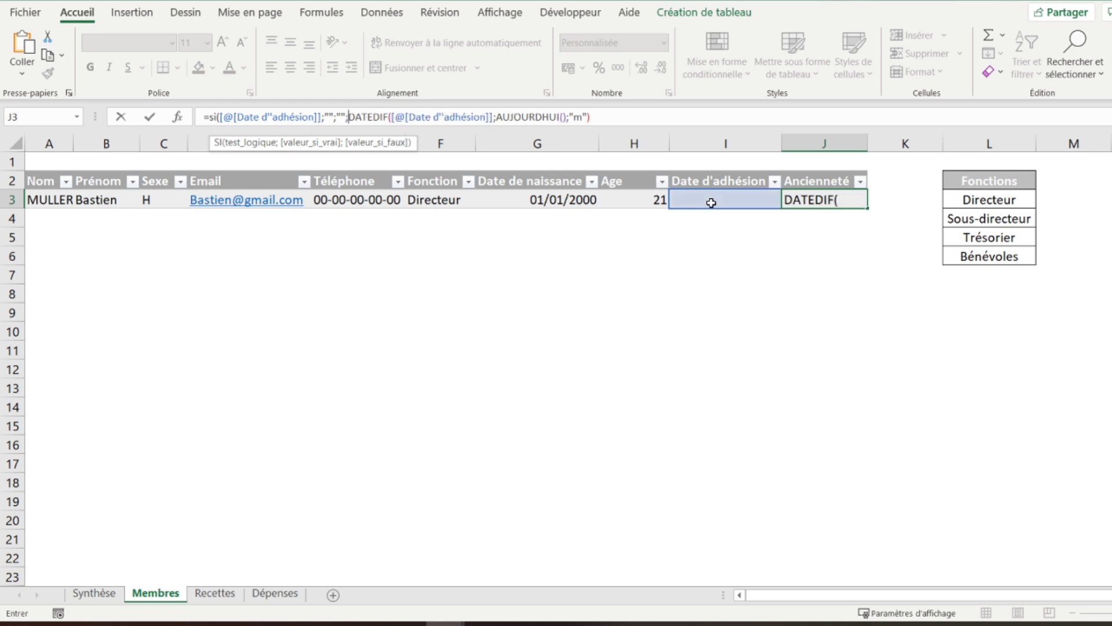
left_click(739, 123)
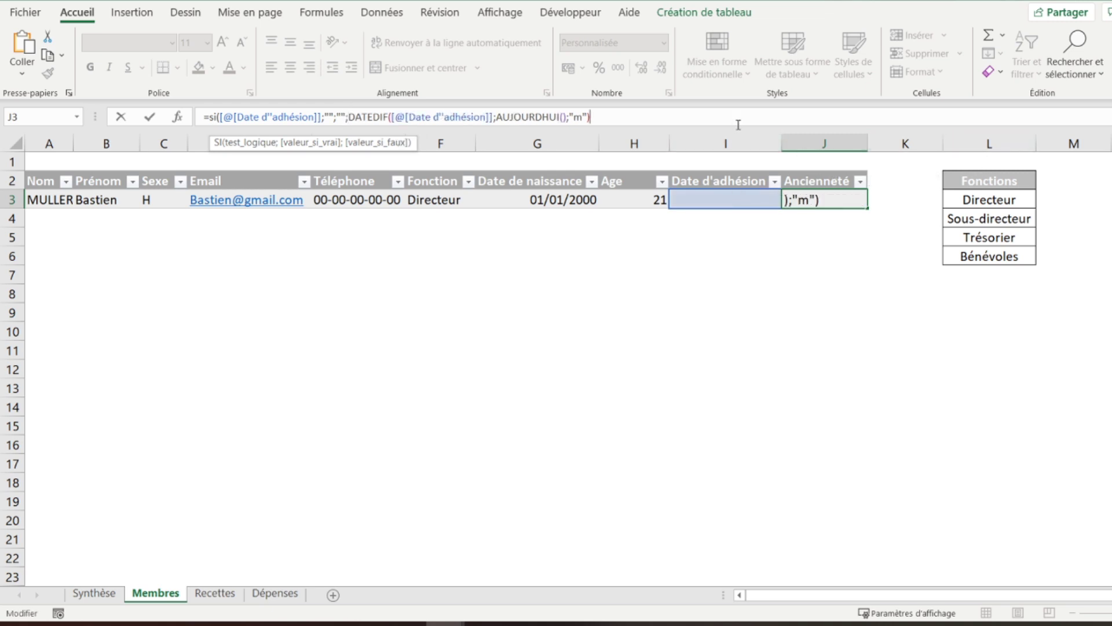
type(")")
key("Return")
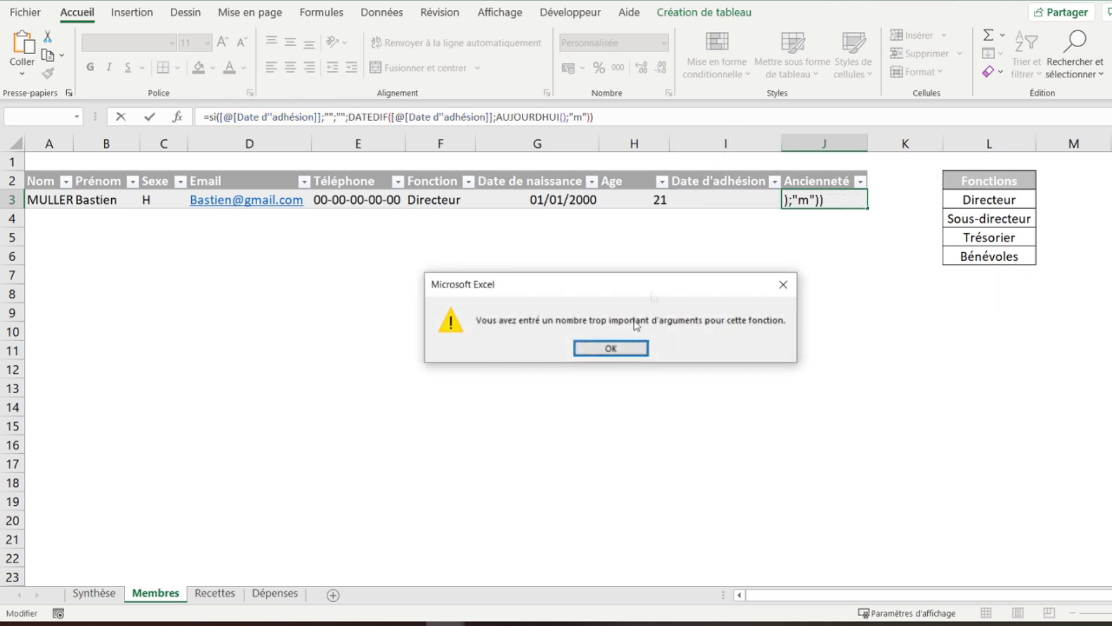
left_click(613, 349)
Correct the J3 formula to =SI([@[Date d''adhésion]]="";"";DATEDIF([@[Date d''adhésion]];AUJOURDHUI();"m"))
left_click(600, 119)
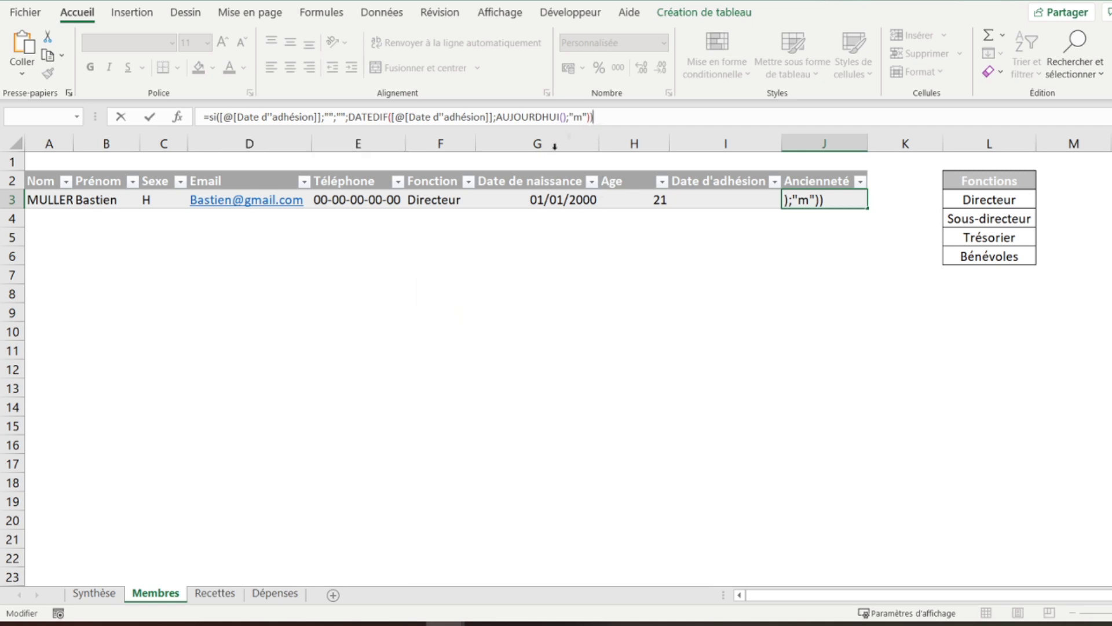
left_click(346, 118)
key("BackSpace")
key("BackSpace")
key("BackSpace")
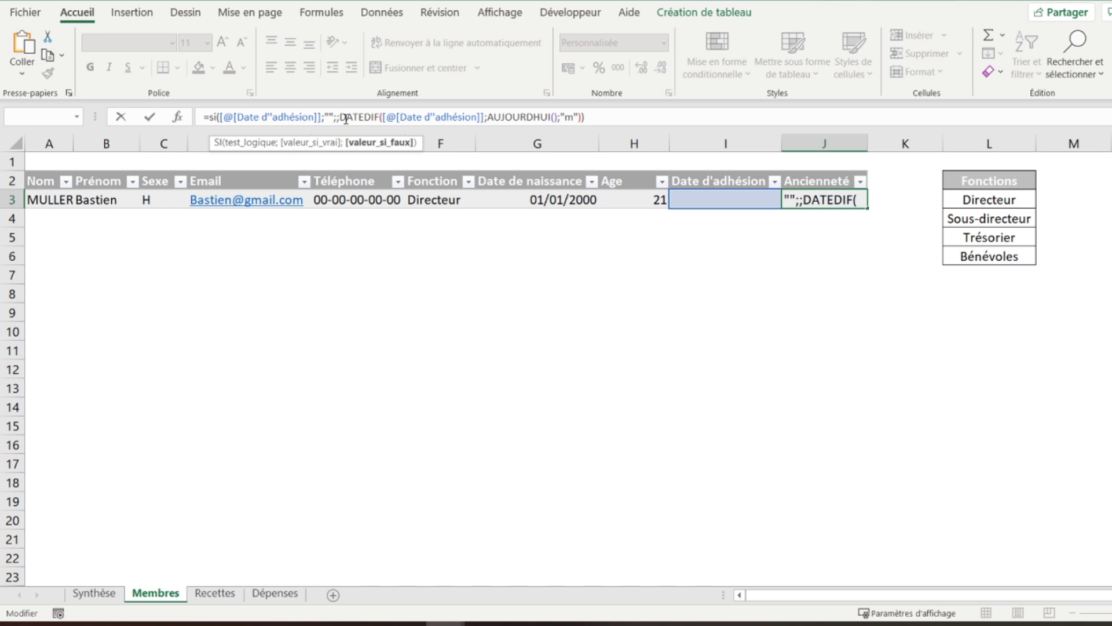
key("BackSpace")
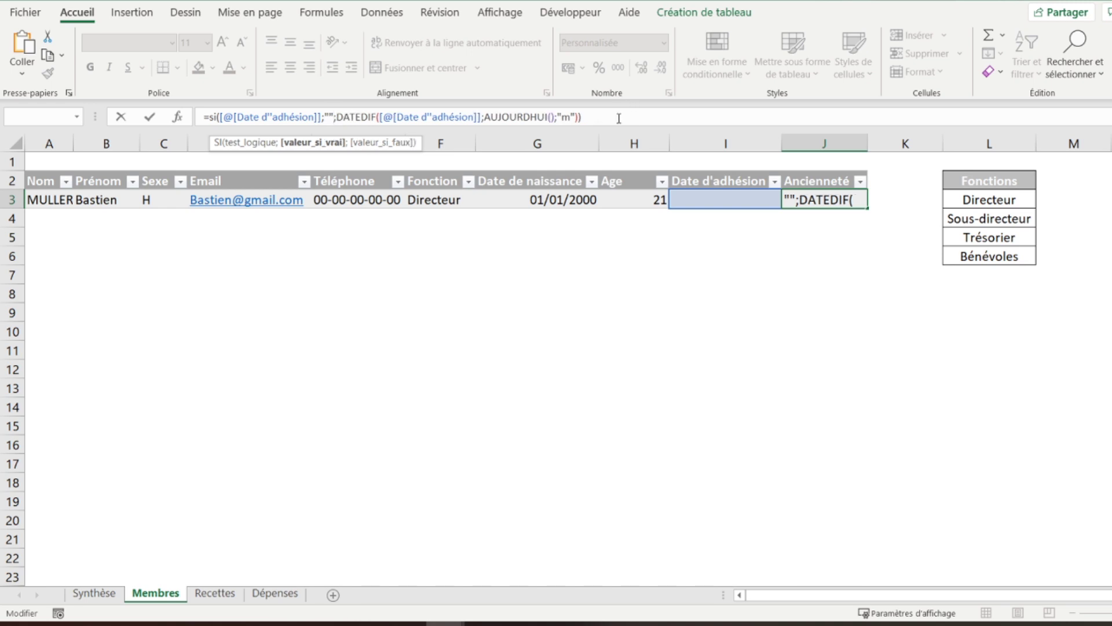
left_click(324, 116)
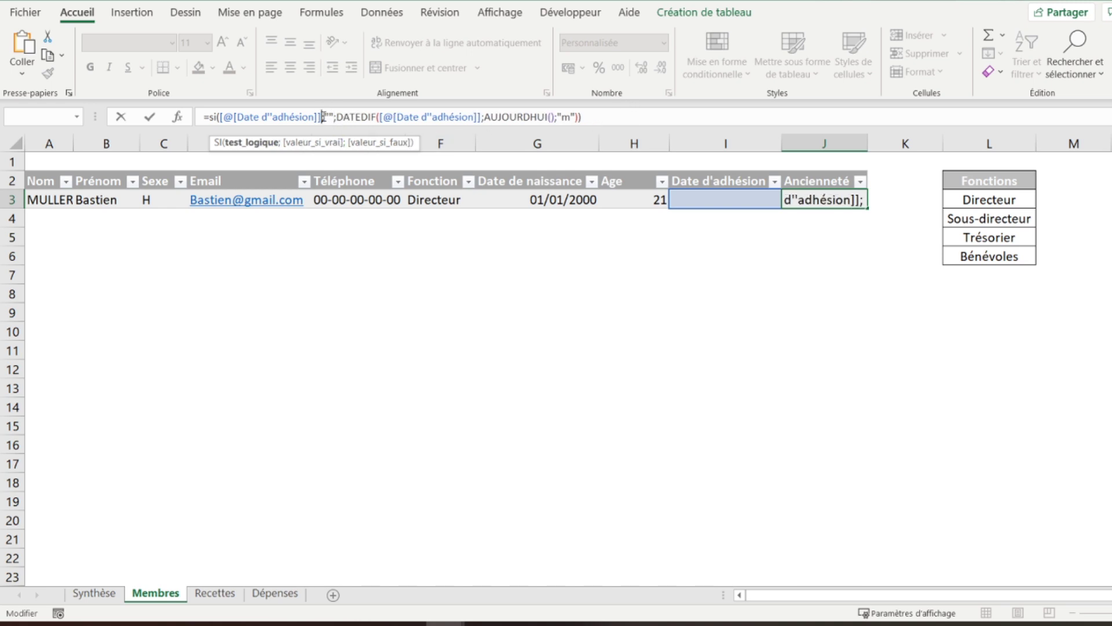
key("BackSpace")
type("=")
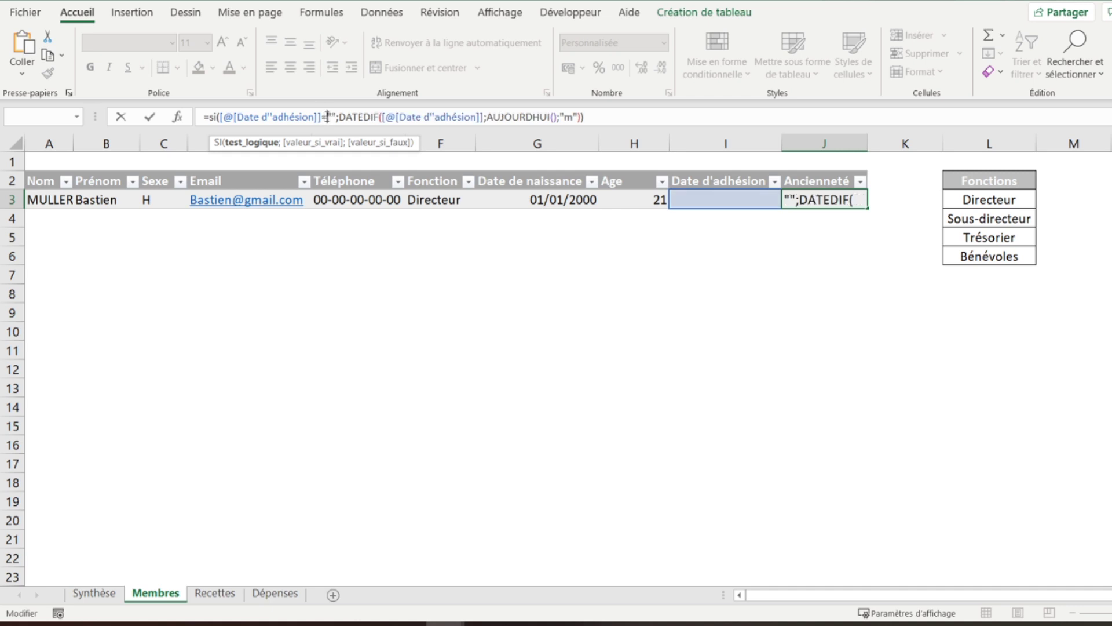
left_click(340, 117)
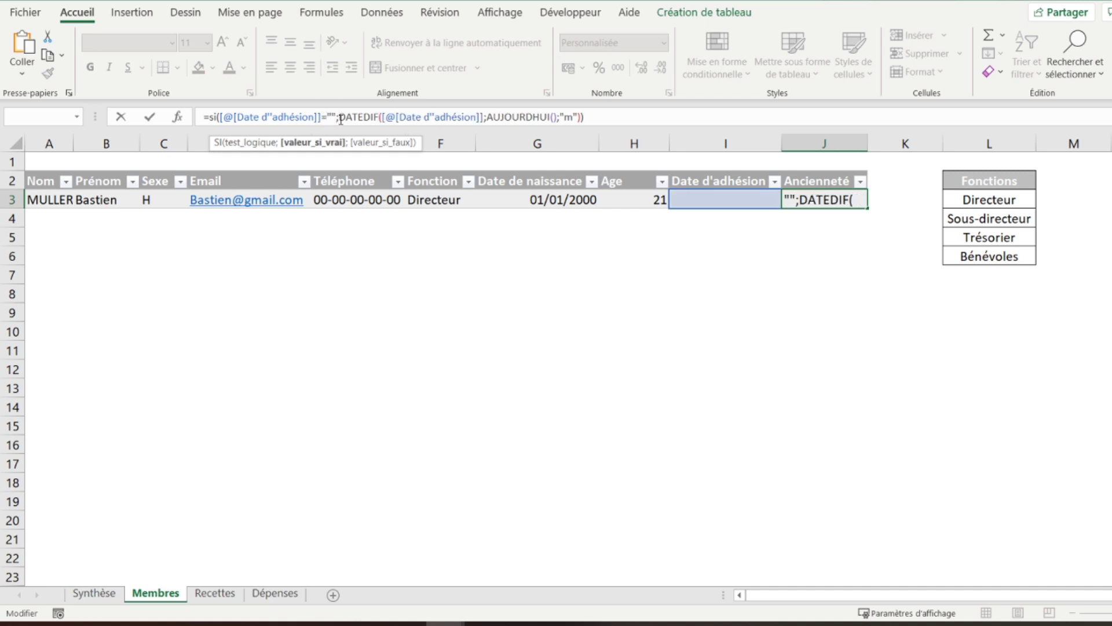
type("\"\";")
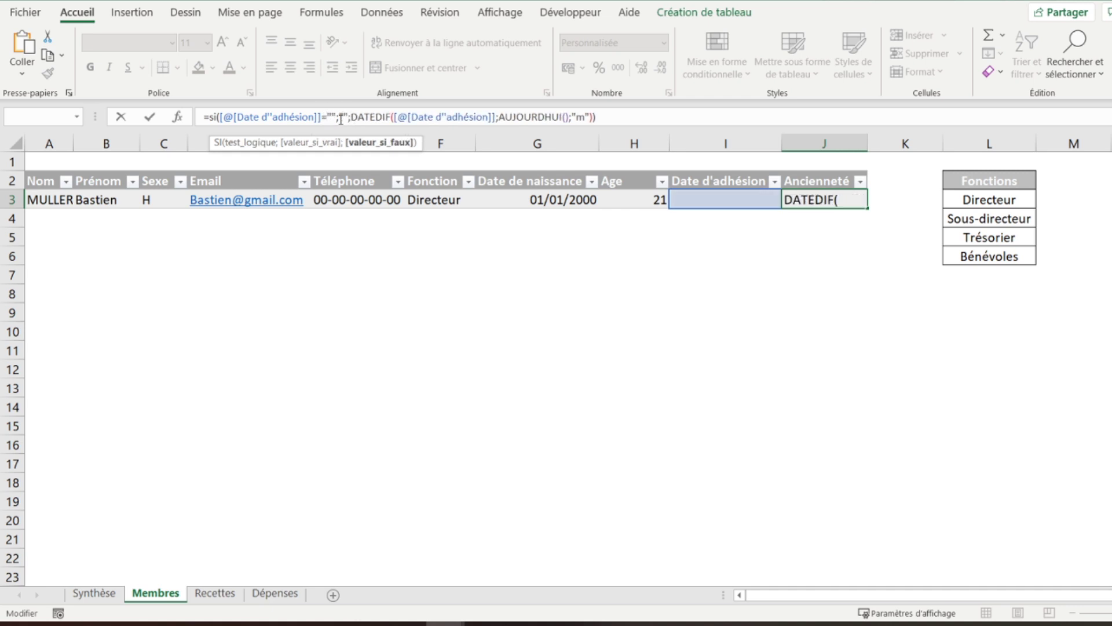
key("Return")
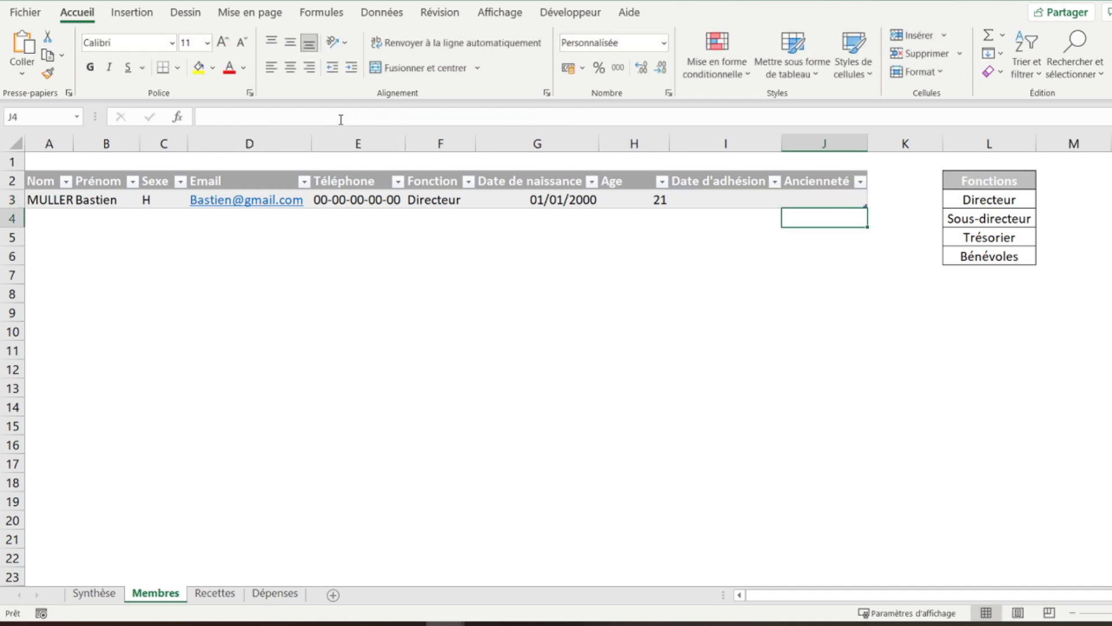
Change the Age formula in H3 to =SI([@[Date de naissance]]="";"";DATEDIF([@[Date de naissance]];AUJOURDHUI();"y")) so an empty birth date gives a blank
left_click(751, 200)
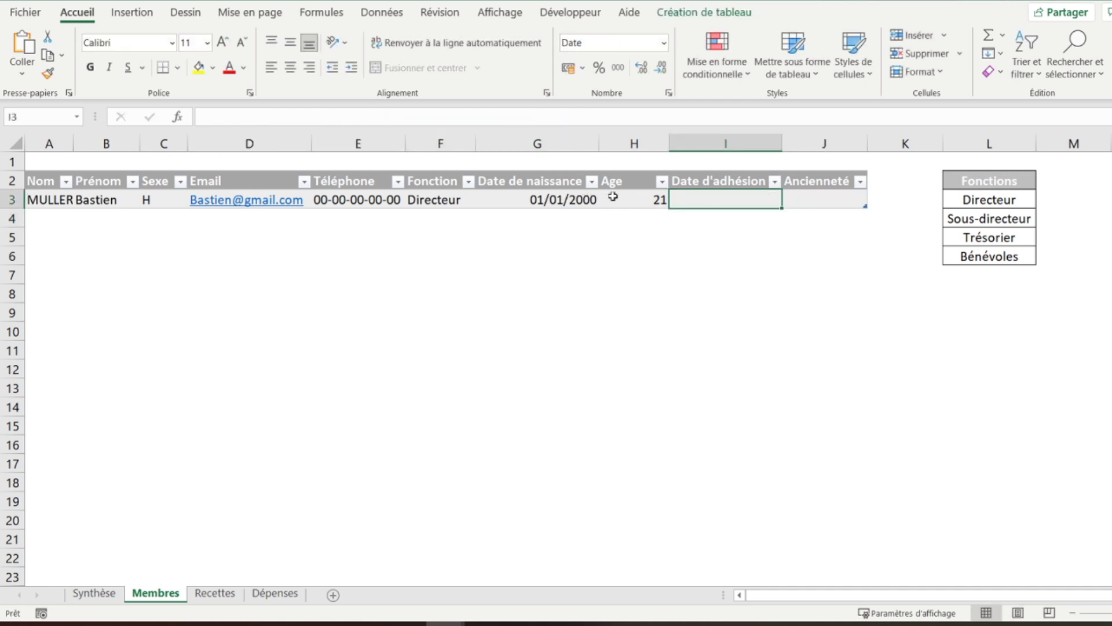
left_click(654, 199)
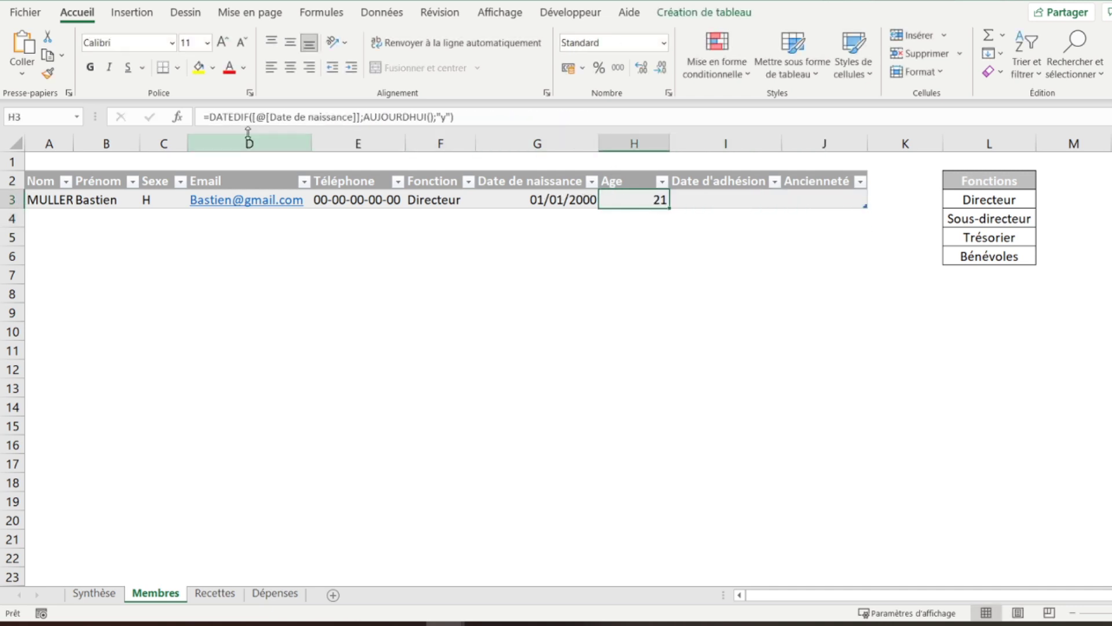
left_click(210, 118)
type("si(")
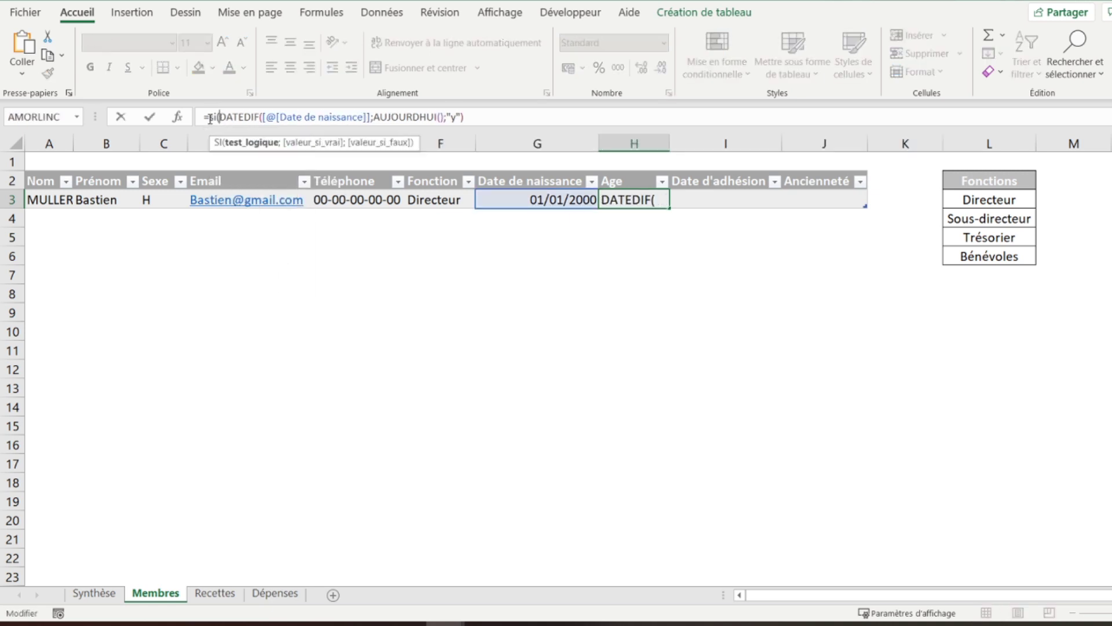
left_click(519, 197)
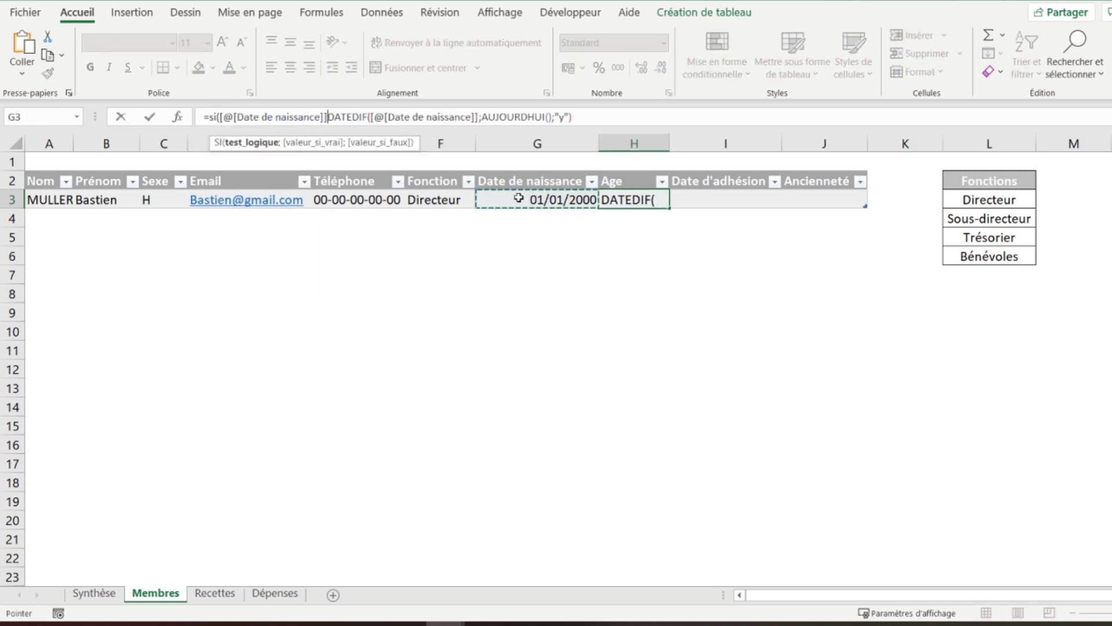
type("=\"\"")
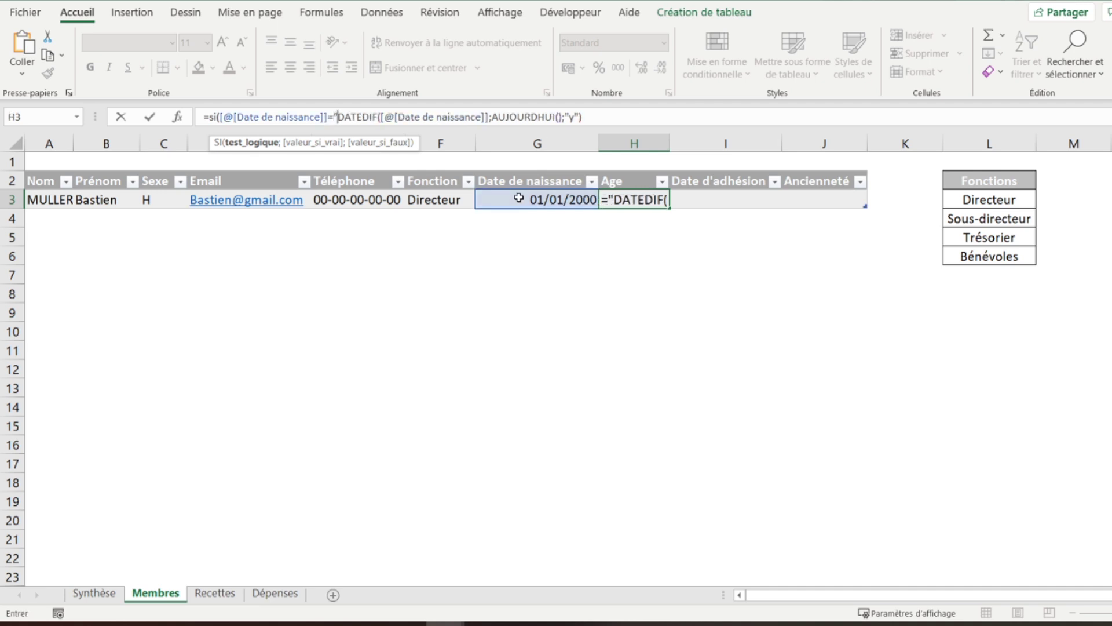
type(";\"\"")
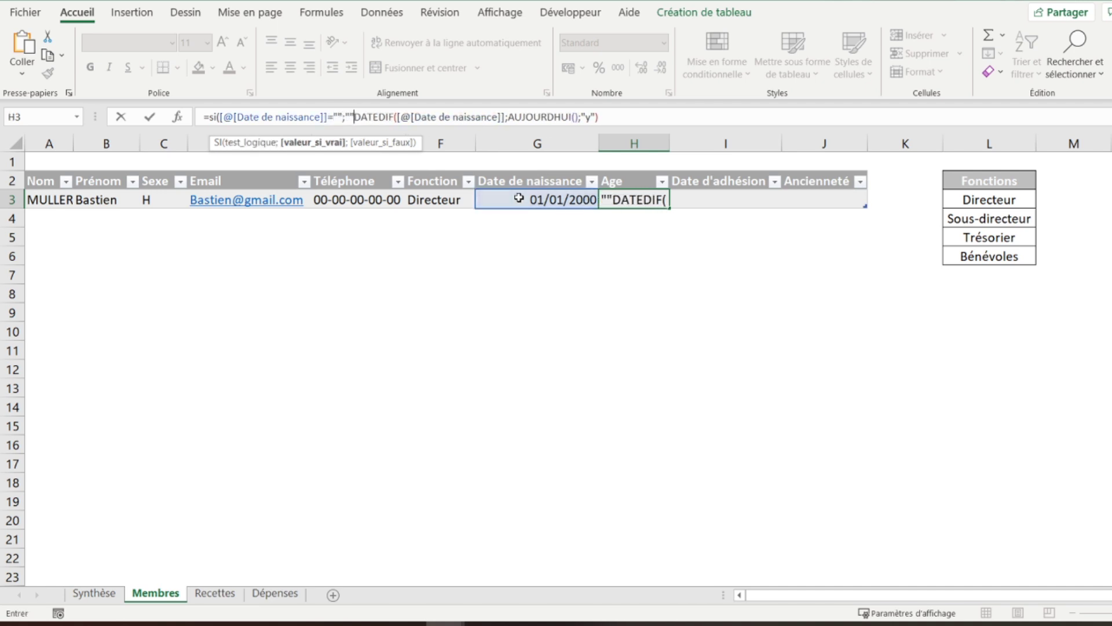
type(";")
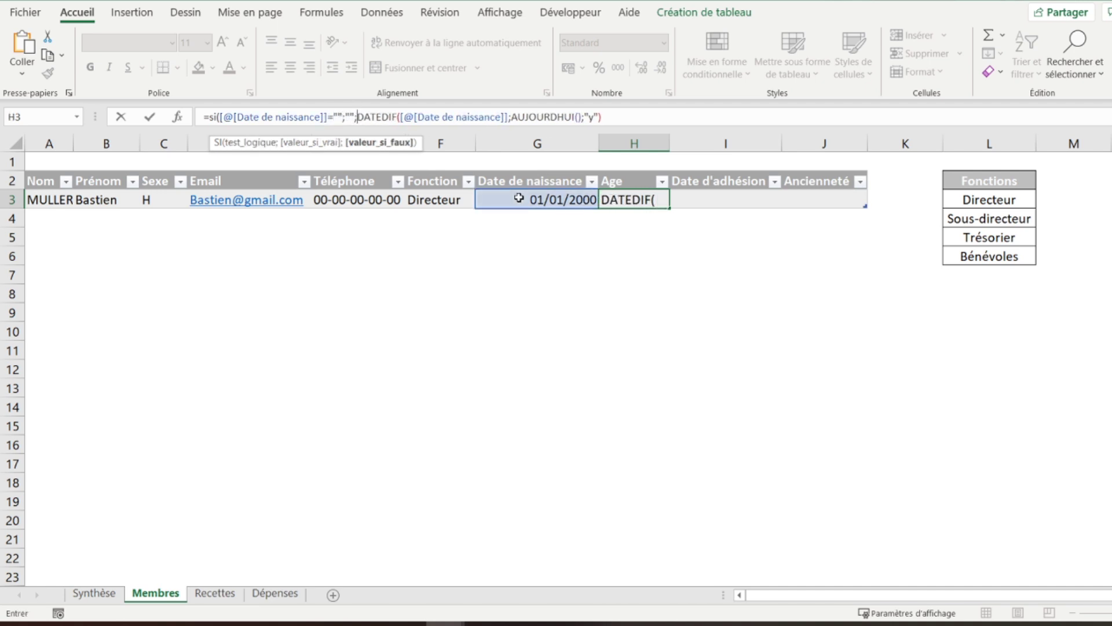
left_click(619, 119)
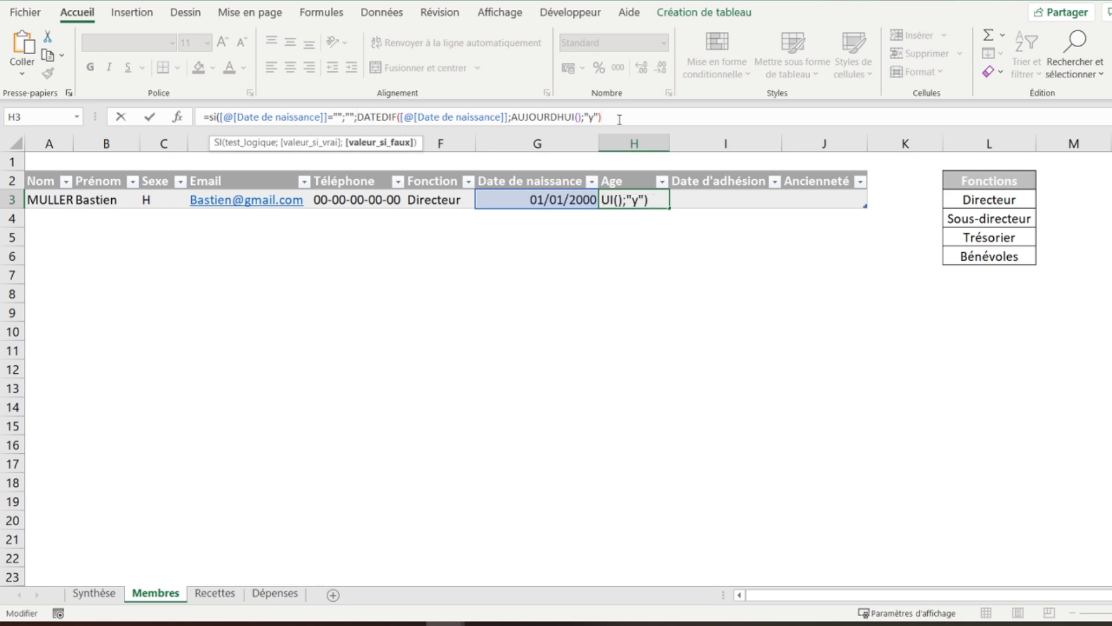
type(")")
key("Return")
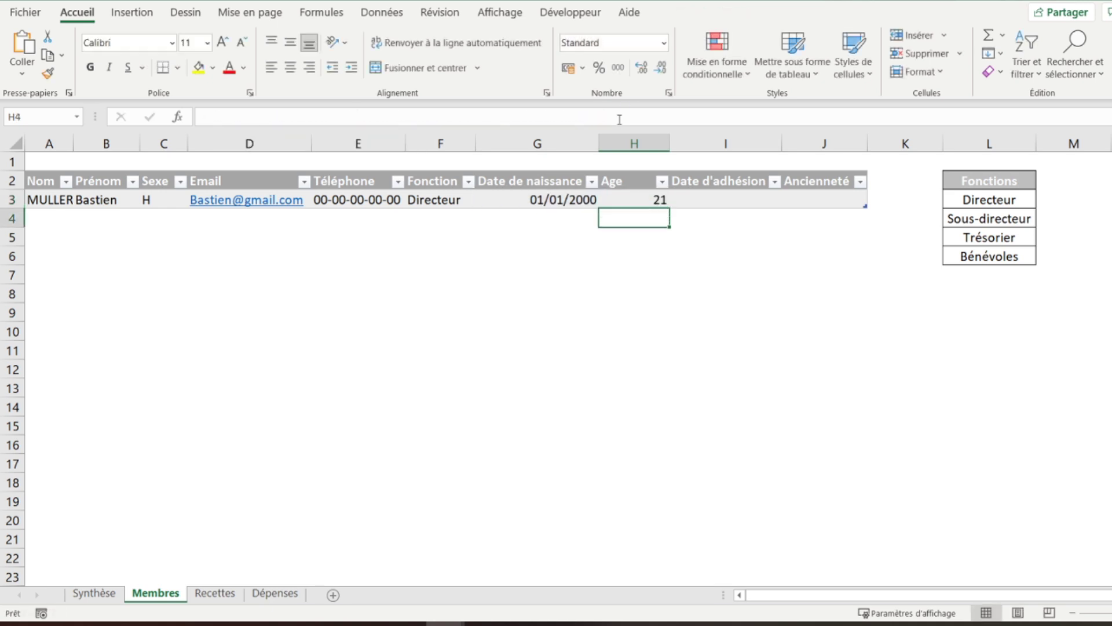
Clear the member's Date de naissance in G3 to test the Age formula, and enter a different birth date
left_click(561, 200)
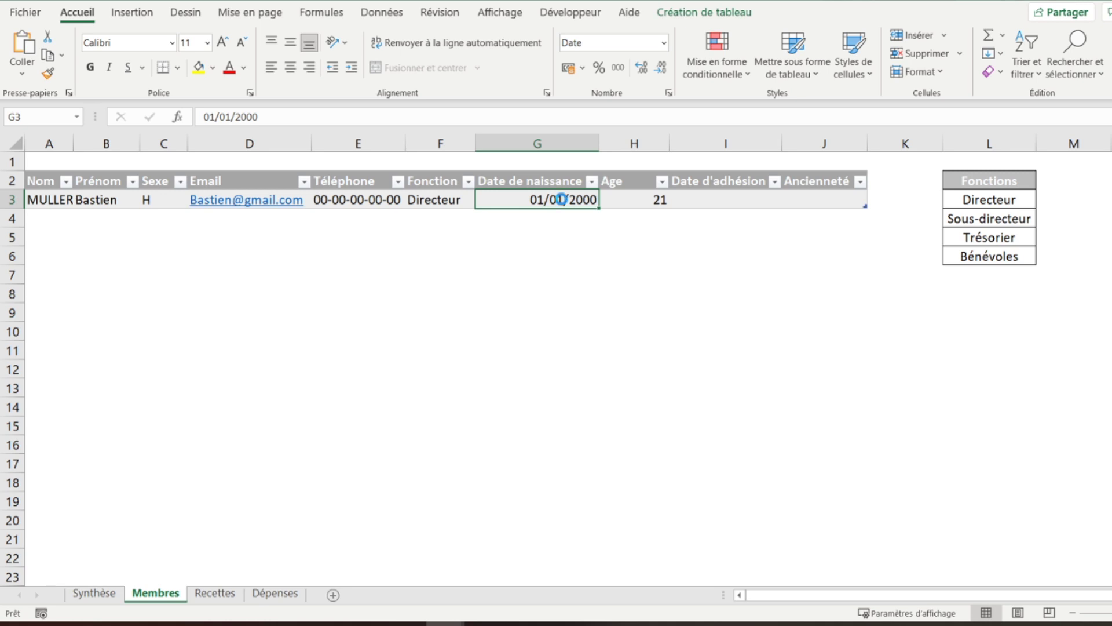
key("Delete")
type("01")
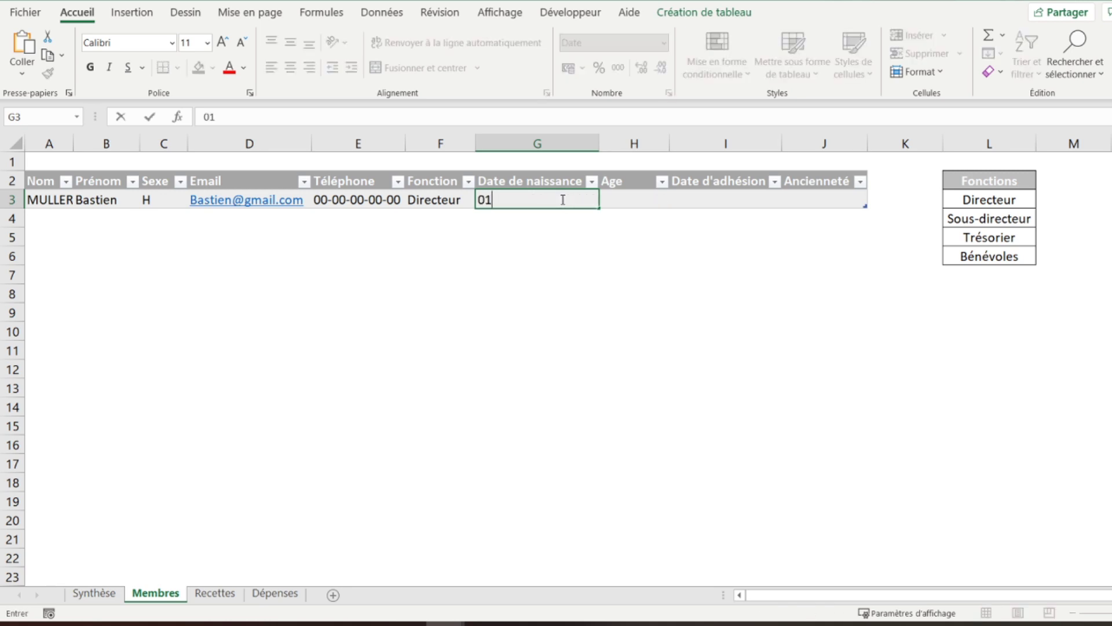
type("/01/1985")
key("Return")
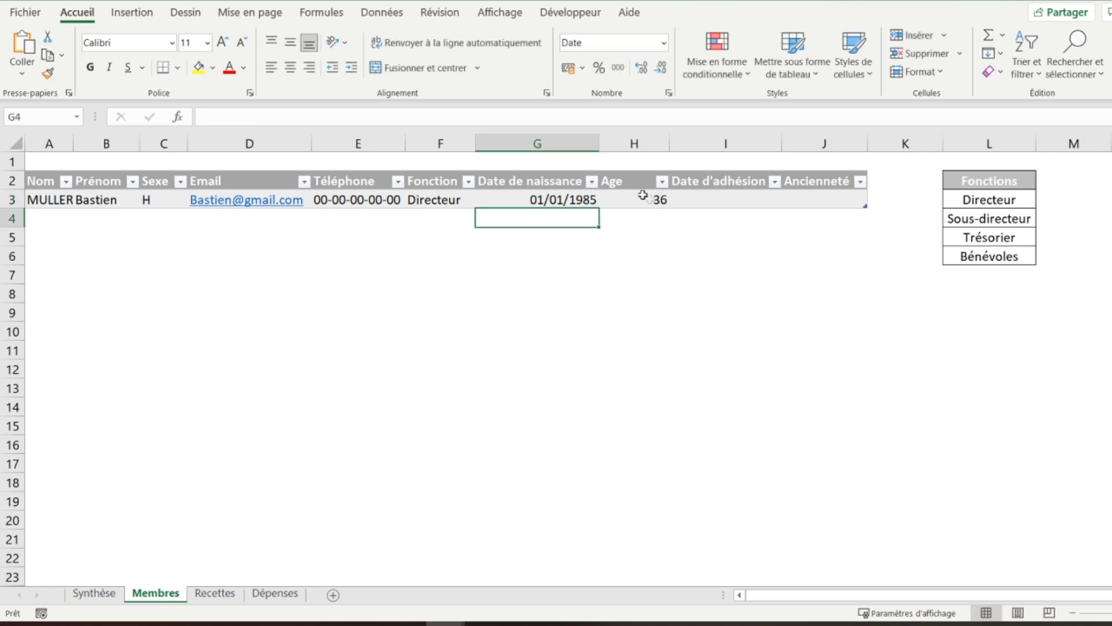
Enter 15/12/2019 as the member's Date d'adhésion in I3 and check the Ancienneté cell J3
left_click(744, 203)
type("15/1")
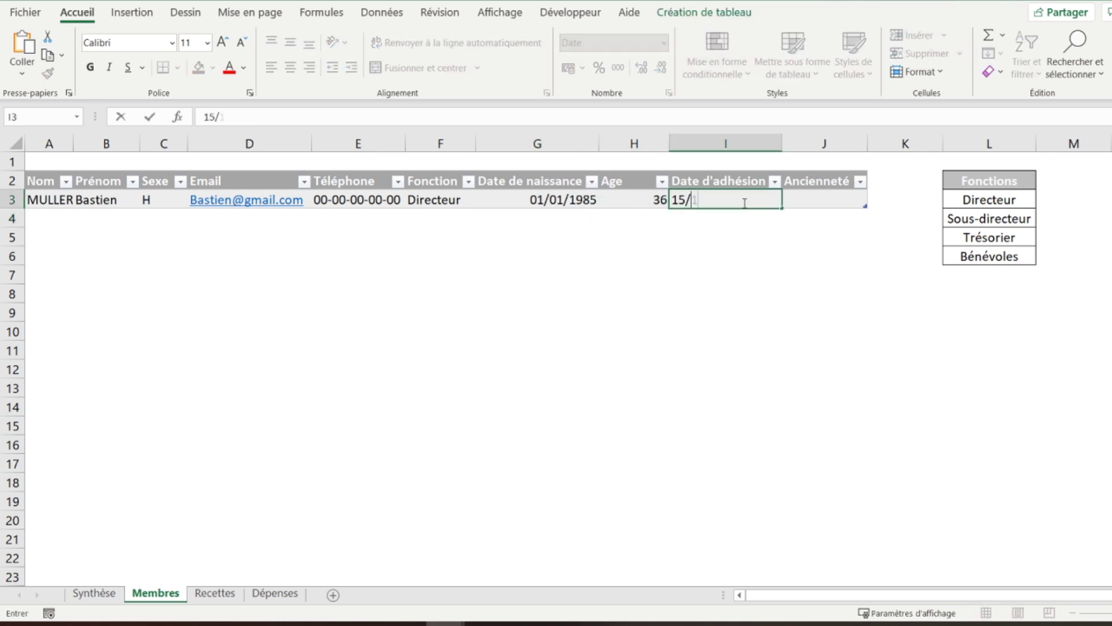
type("2/2019")
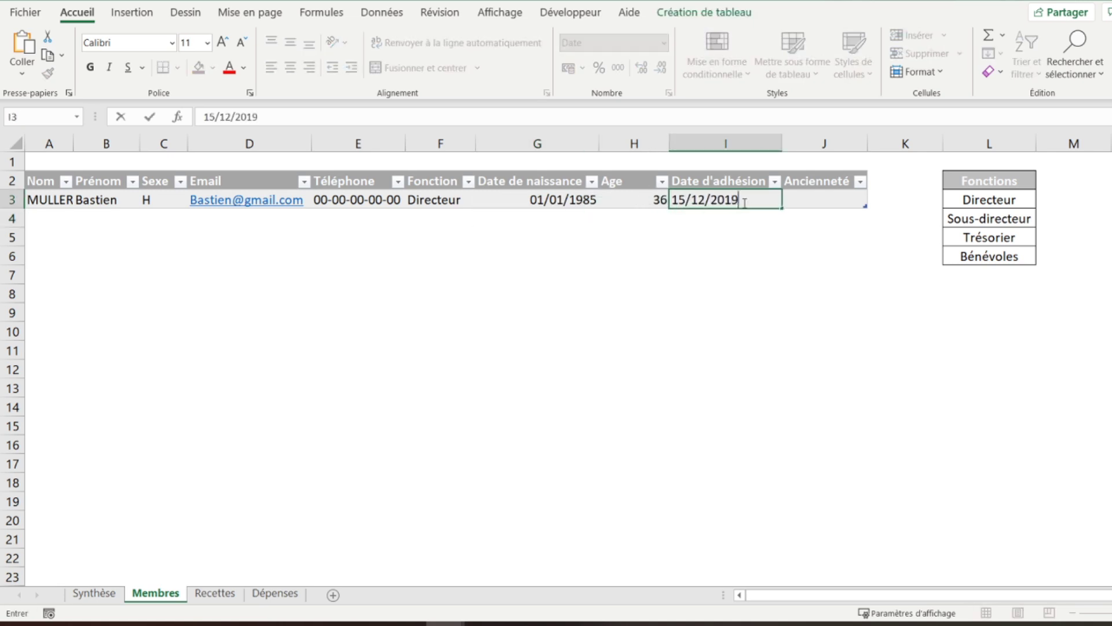
key("Return")
left_click(816, 204)
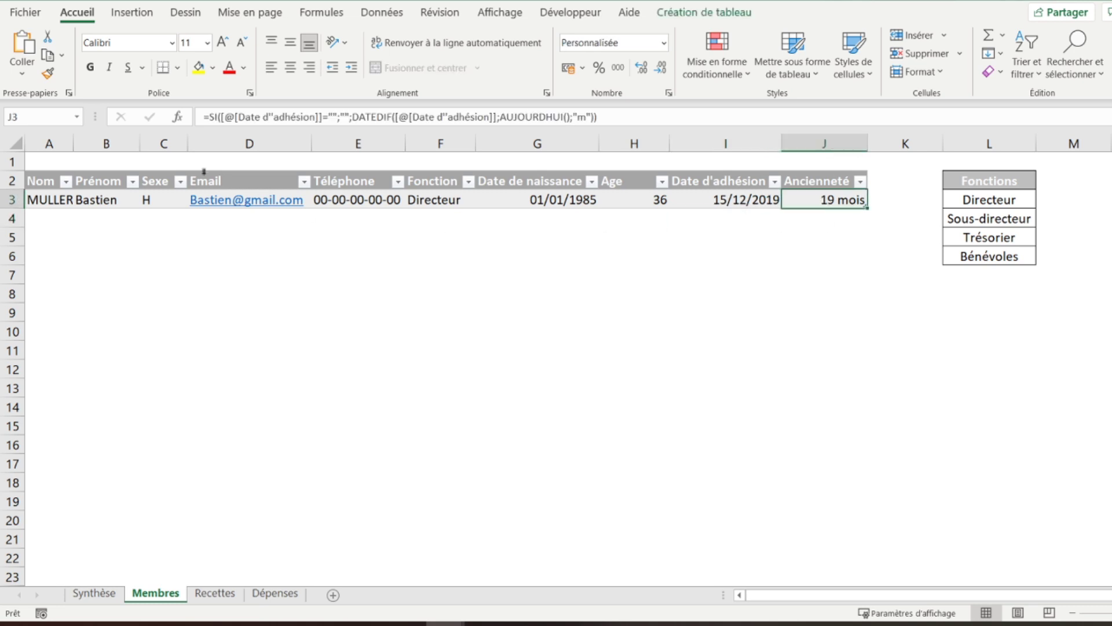
left_click(44, 161)
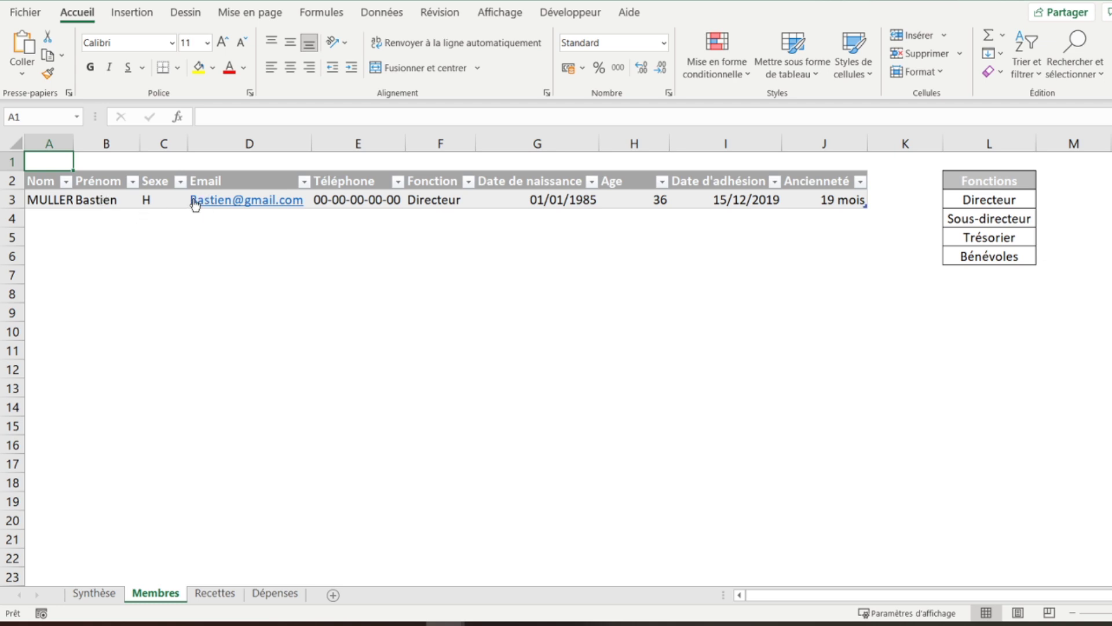
left_click(47, 218)
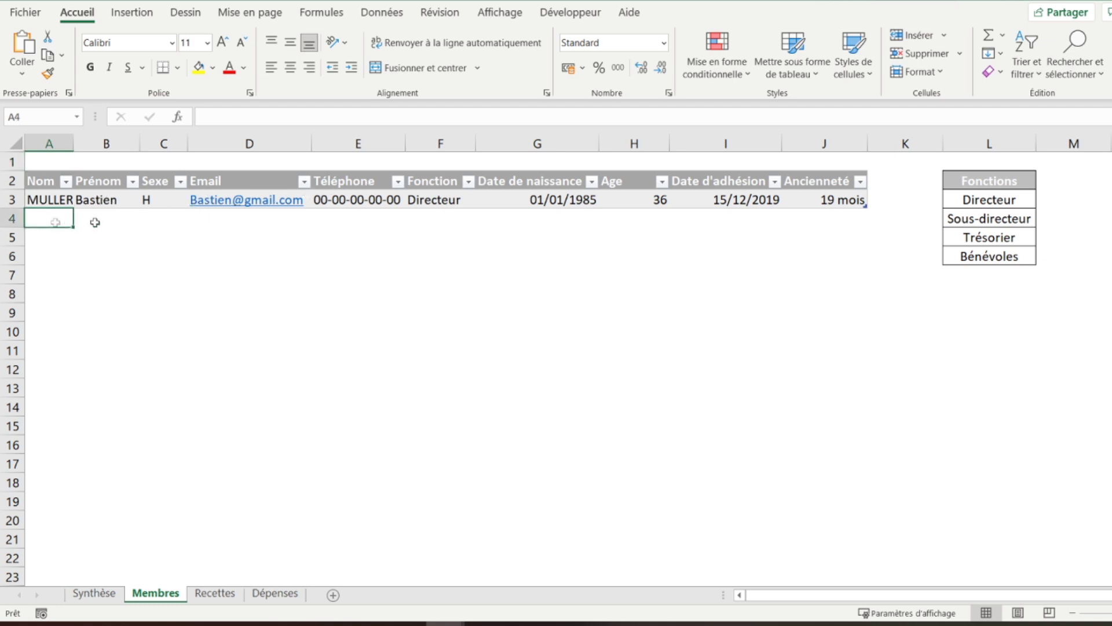
left_click(515, 221)
left_click(653, 219)
left_click(779, 219)
left_click(846, 216)
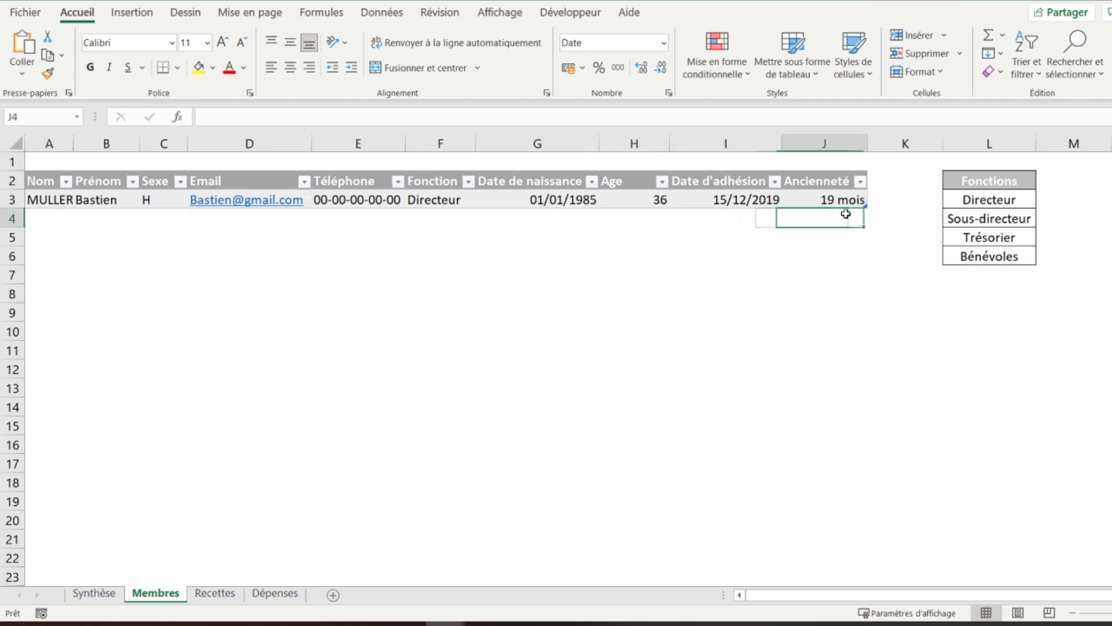
left_click(35, 161)
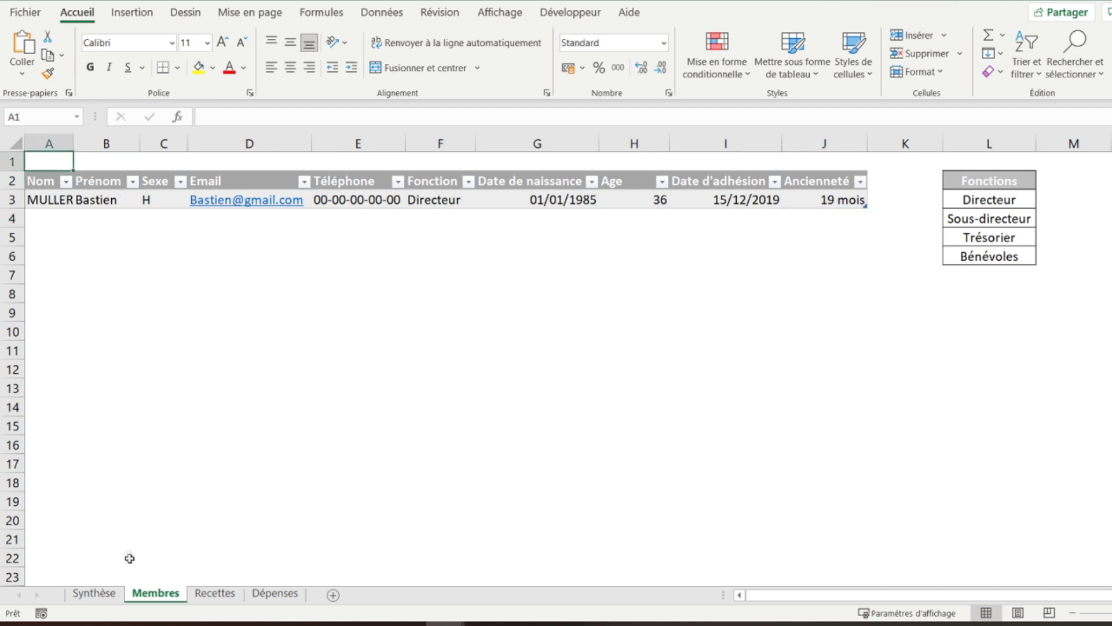
Open the Synthèse sheet and examine the Trésorerie grid's month headers and its income and charge row labels
left_click(95, 593)
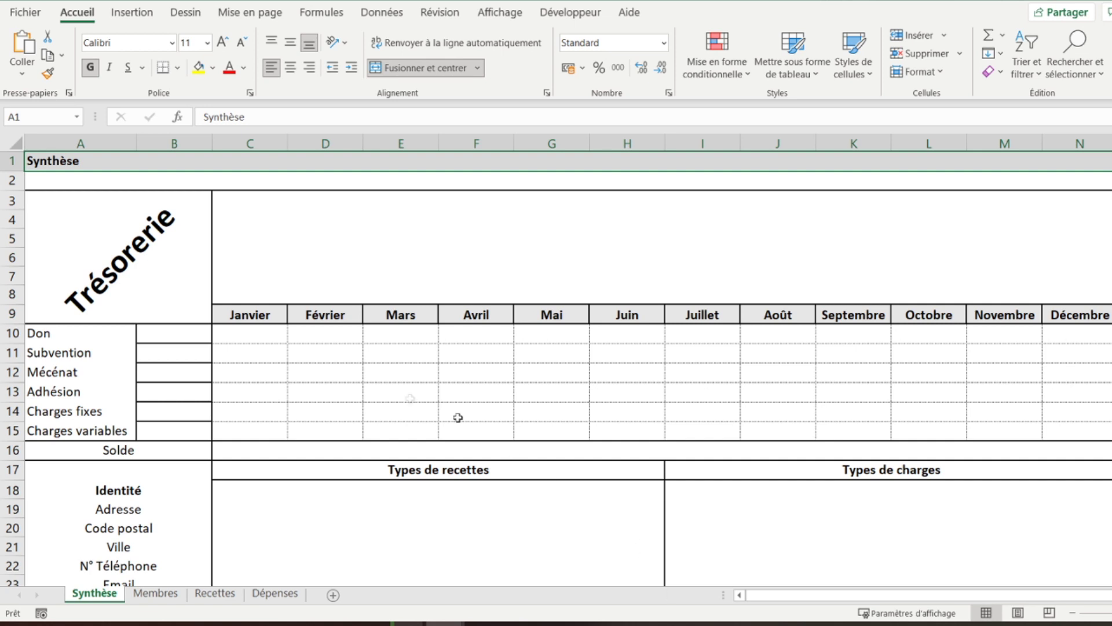
left_click(257, 340)
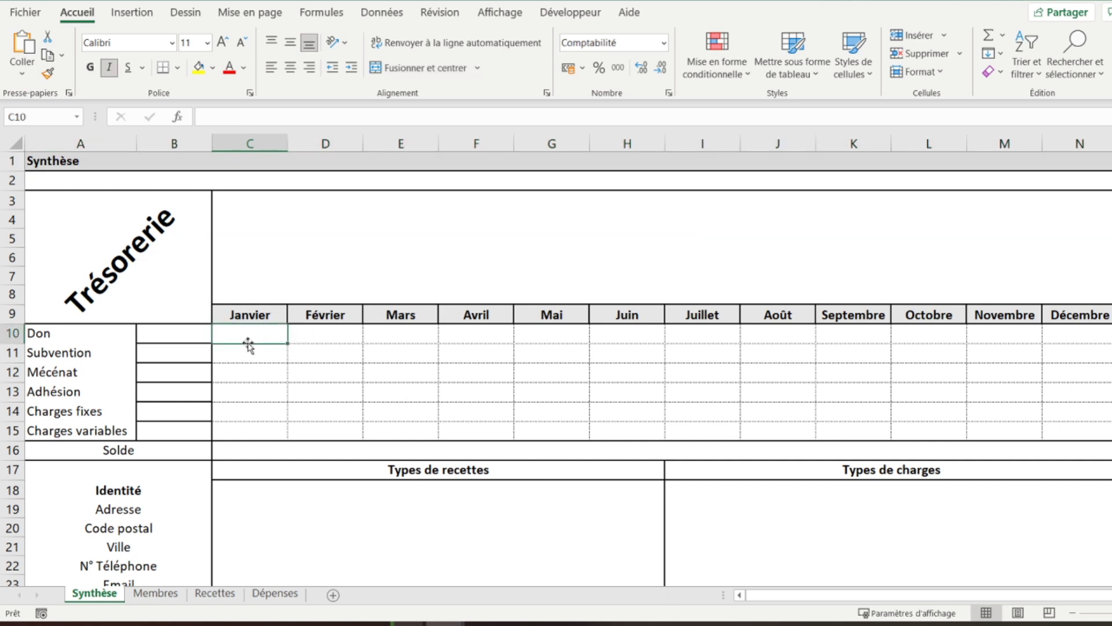
left_click_drag(250, 338, 1059, 428)
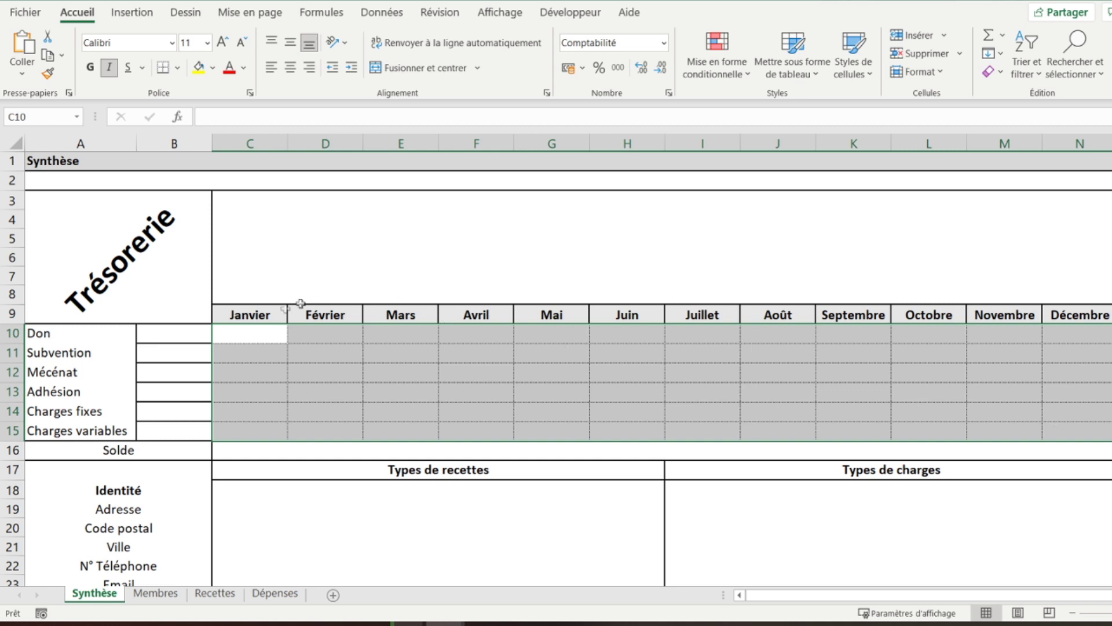
left_click(248, 331)
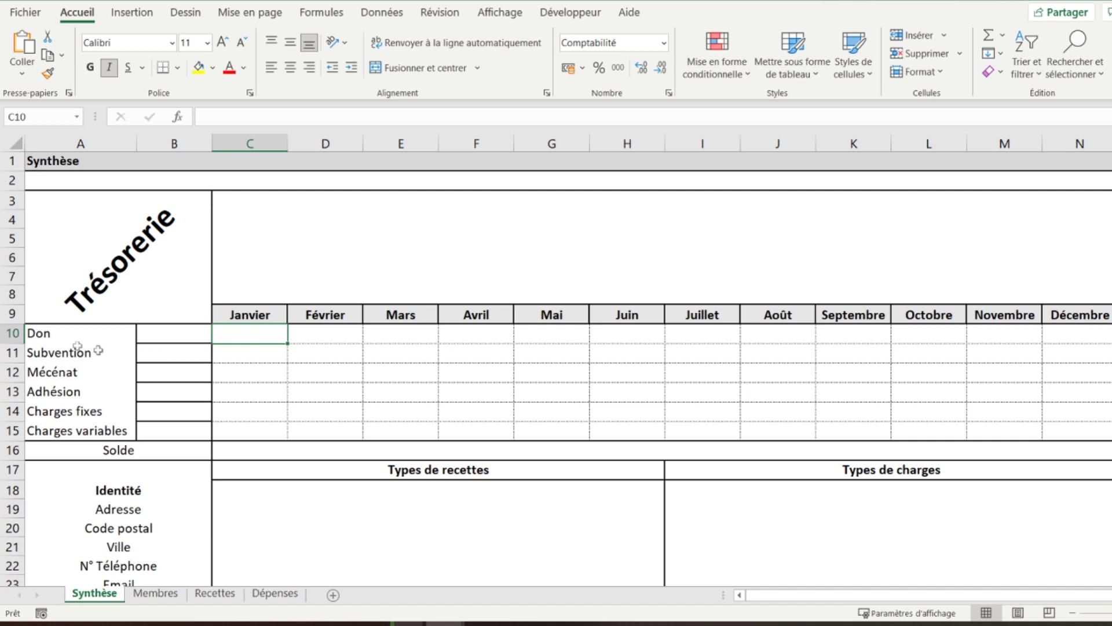
left_click(62, 336)
left_click(63, 413)
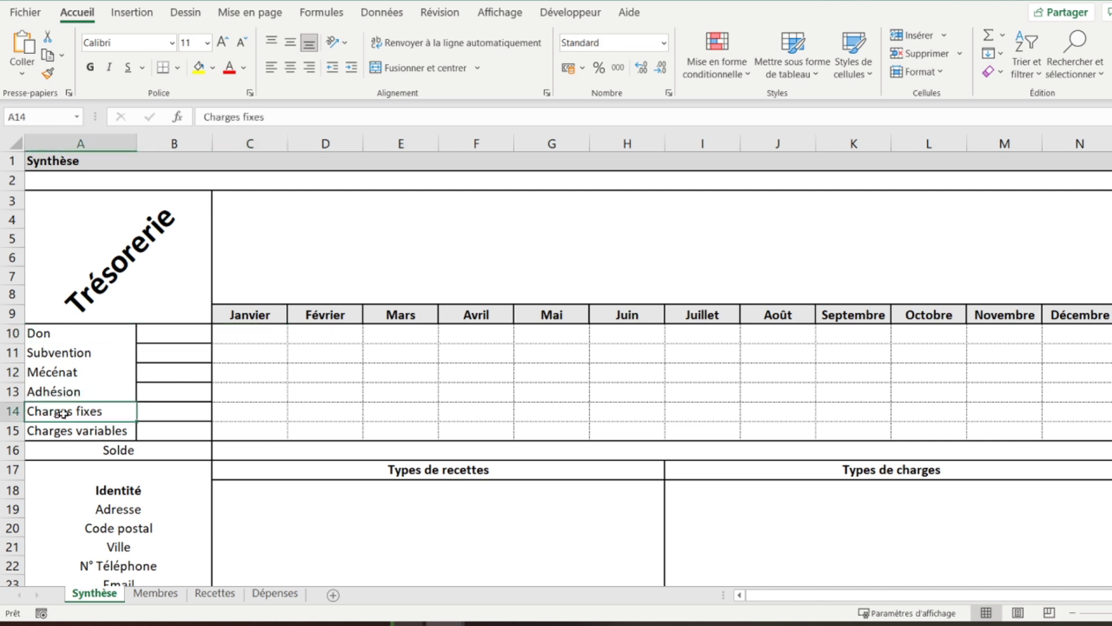
left_click(65, 432)
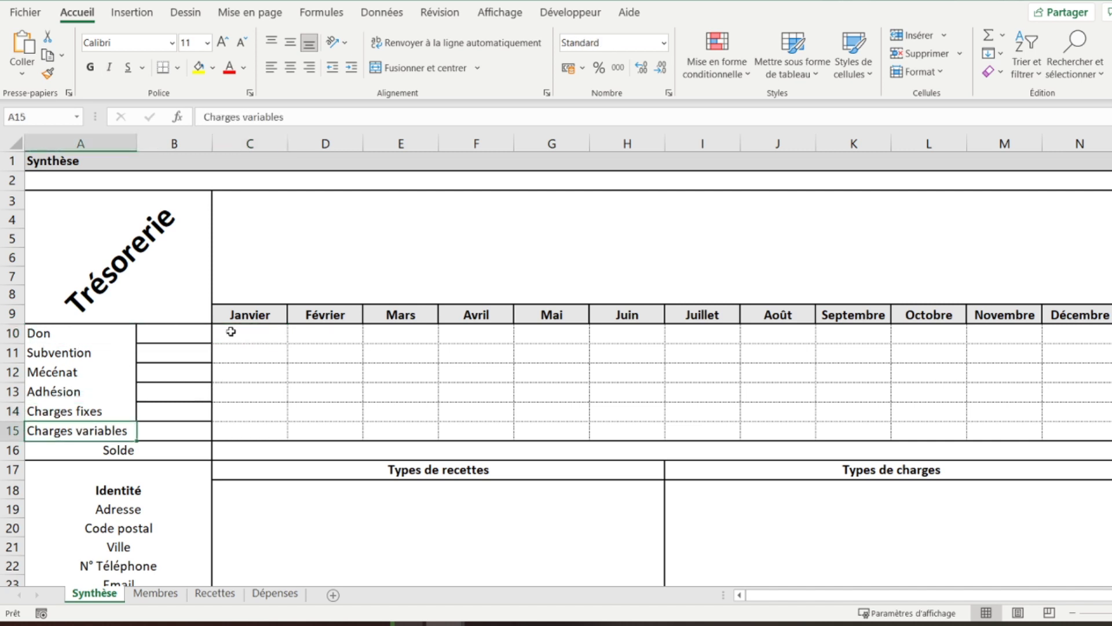
left_click(234, 331)
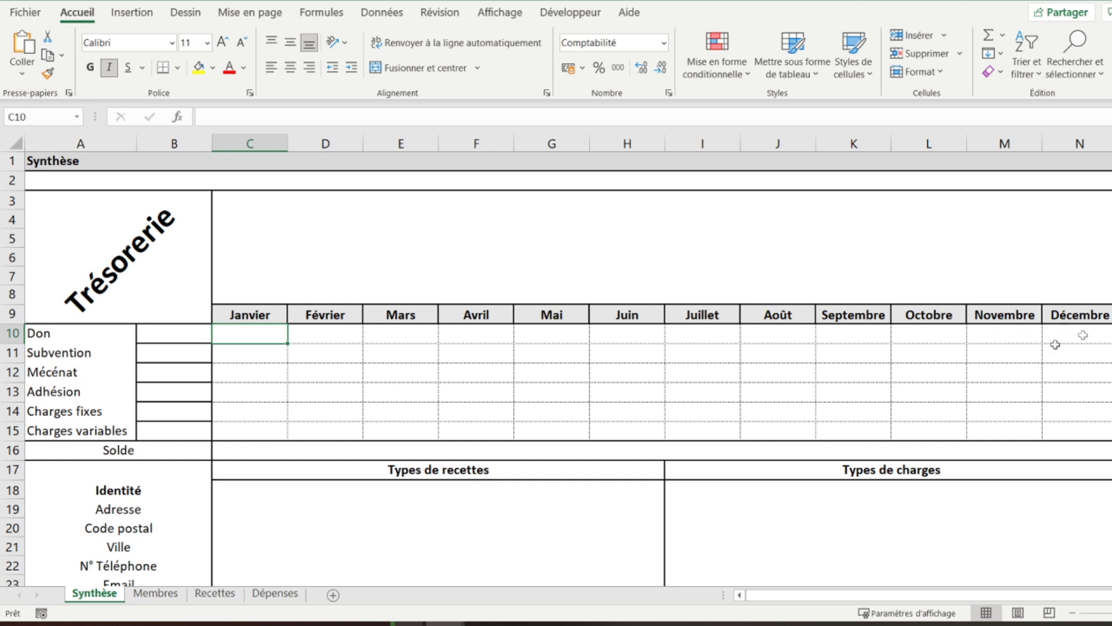
left_click(249, 315)
left_click(326, 314)
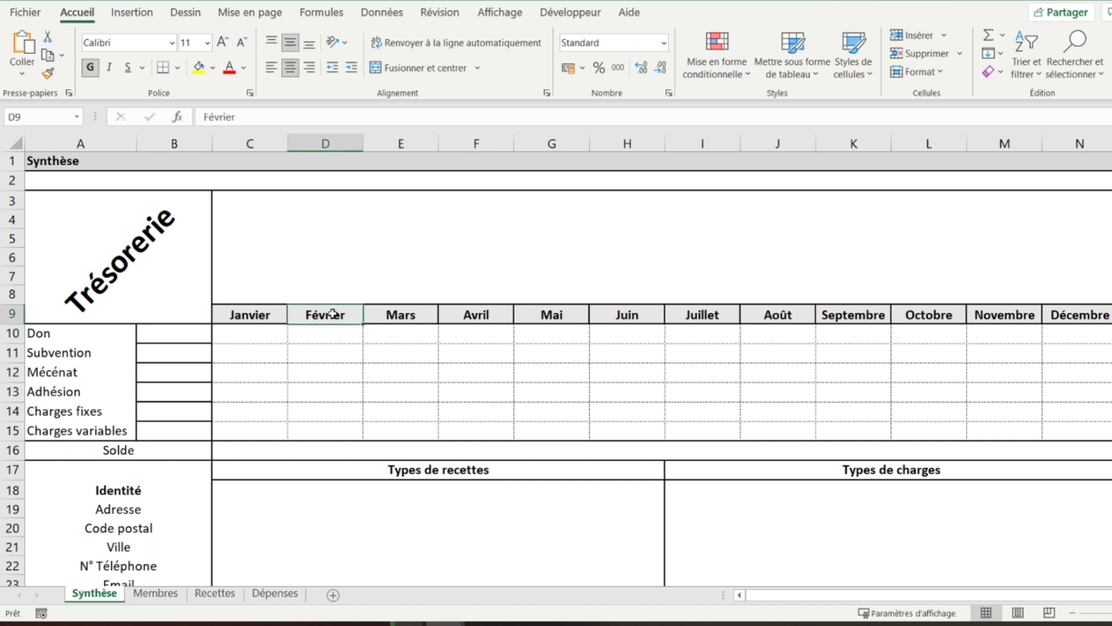
left_click(255, 329)
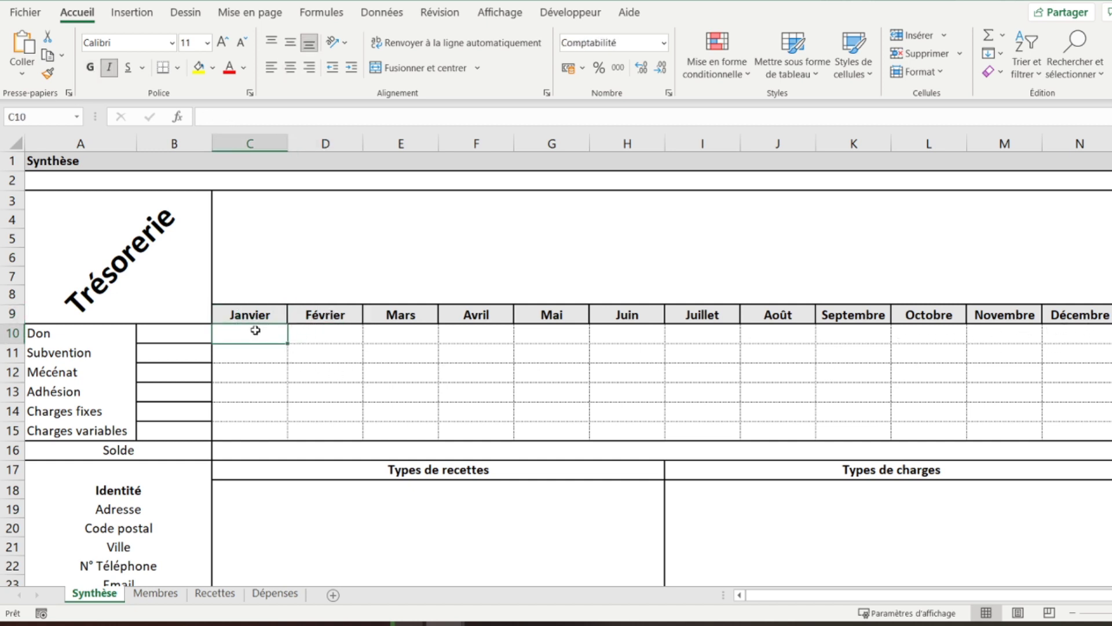
left_click(65, 336)
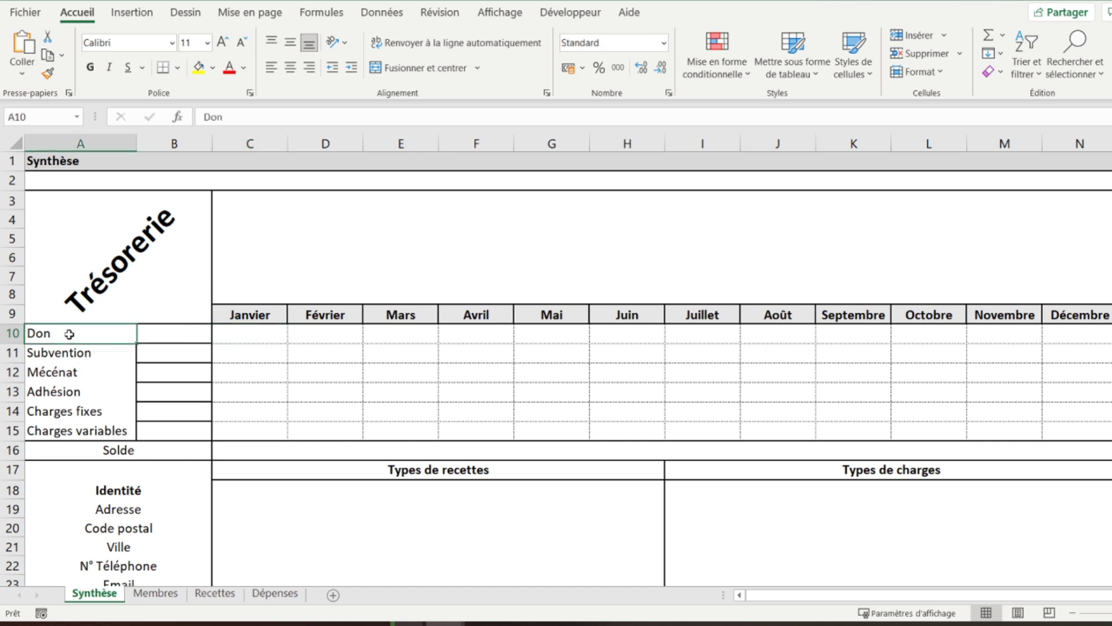
left_click(244, 325)
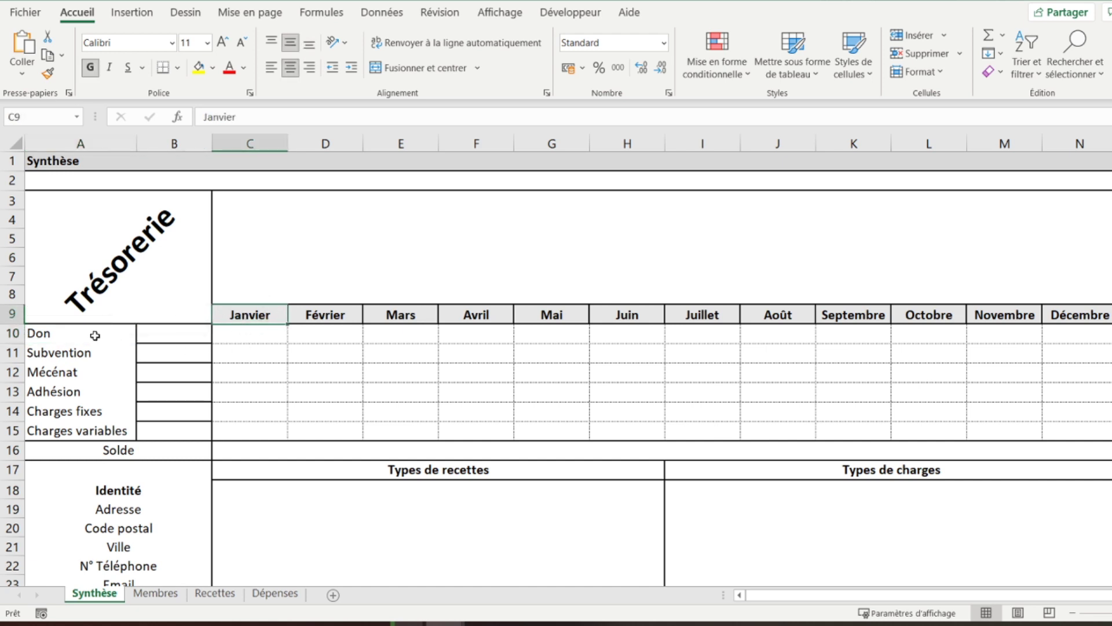
left_click(95, 335)
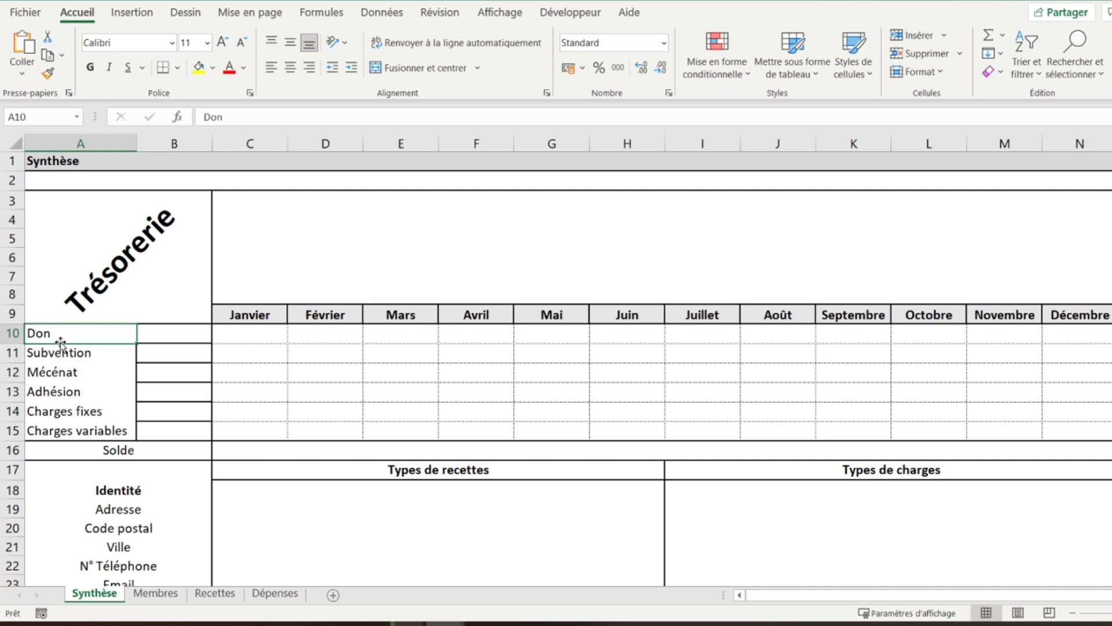
Compare the Types de recettes possibles list on the Recettes sheet with the Don, Subvention, Mécénat and Adhésion rows of the Synthèse sheet
left_click(215, 592)
left_click_drag(830, 224, 836, 282)
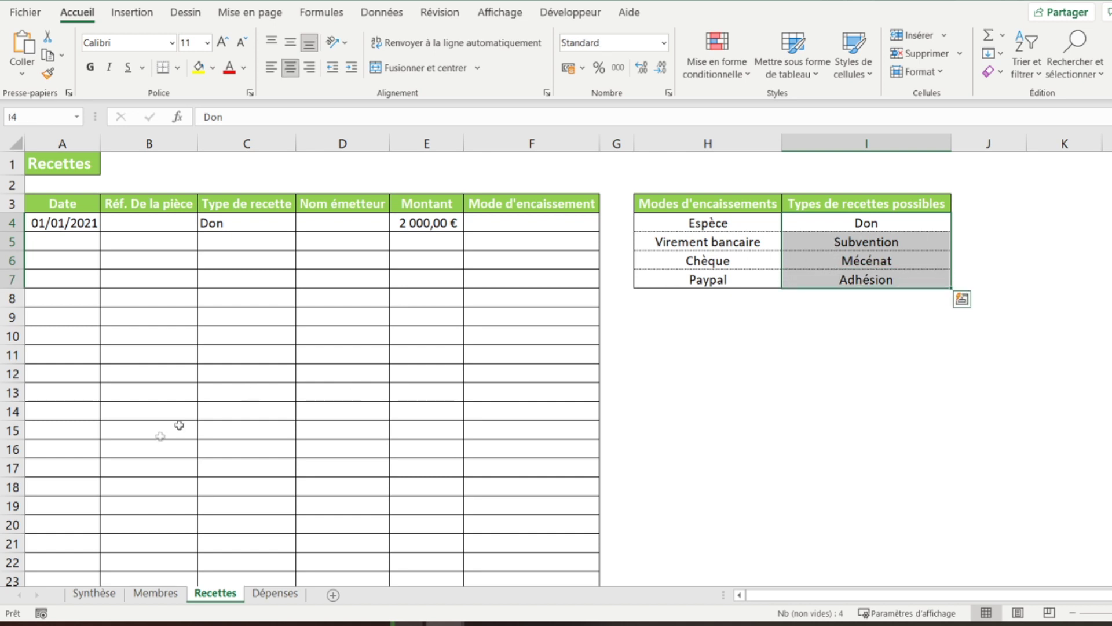
left_click(93, 594)
left_click(72, 349)
left_click(66, 372)
left_click(73, 392)
left_click(262, 335)
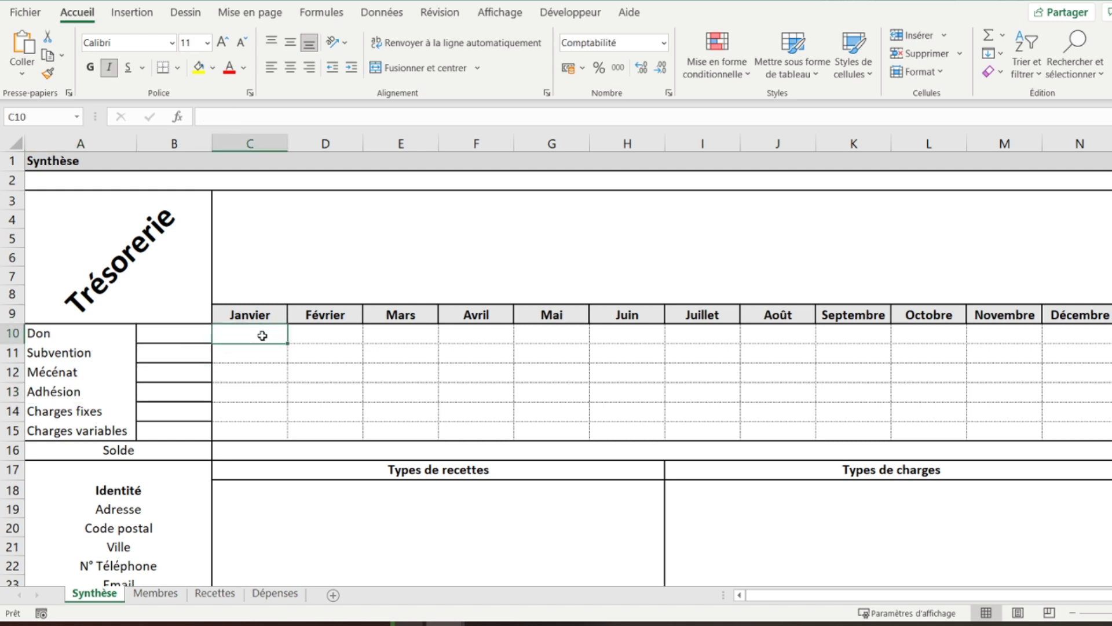
left_click(68, 333)
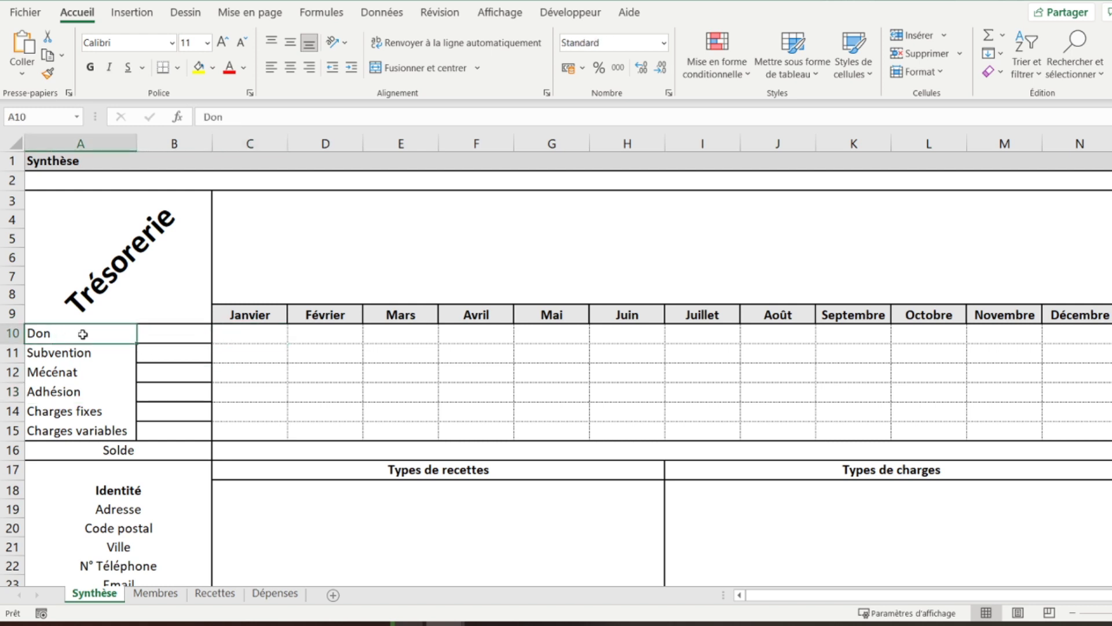
left_click(238, 330)
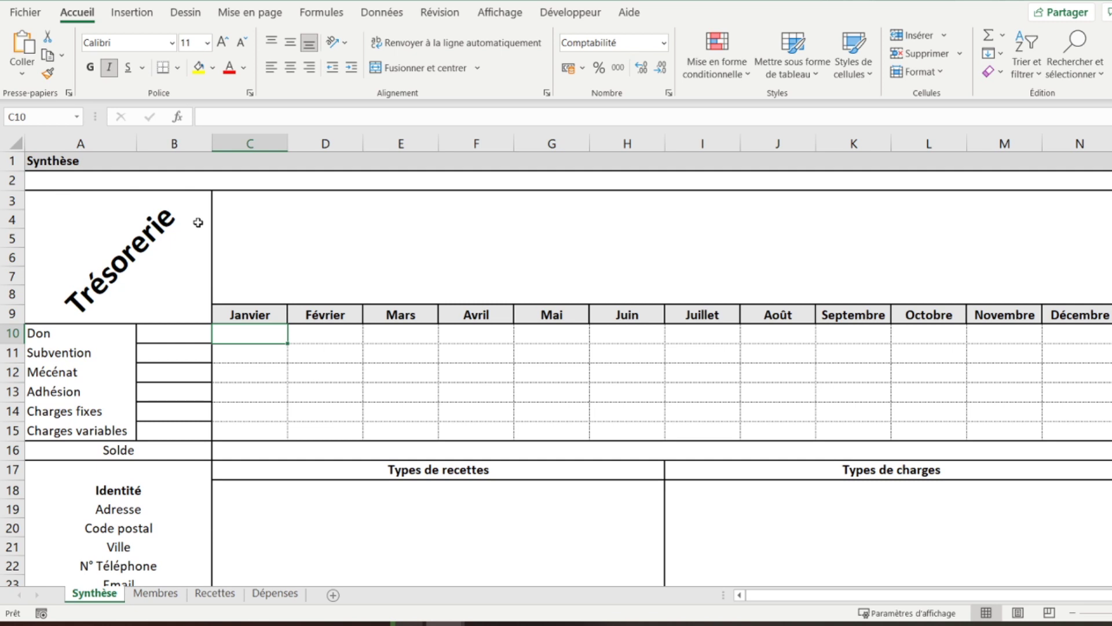
Start a SOMMEPROD formula in C10 of Synthèse with MOIS applied to the absolute date range Recettes!$A$4:$A$103
type("=so")
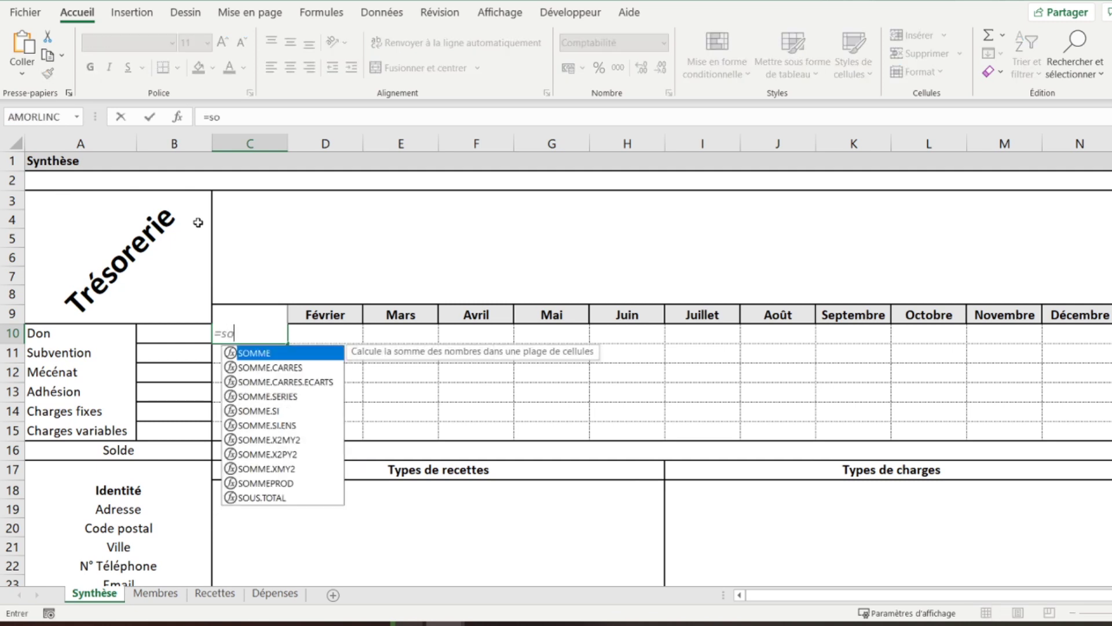
type("mmeprod((")
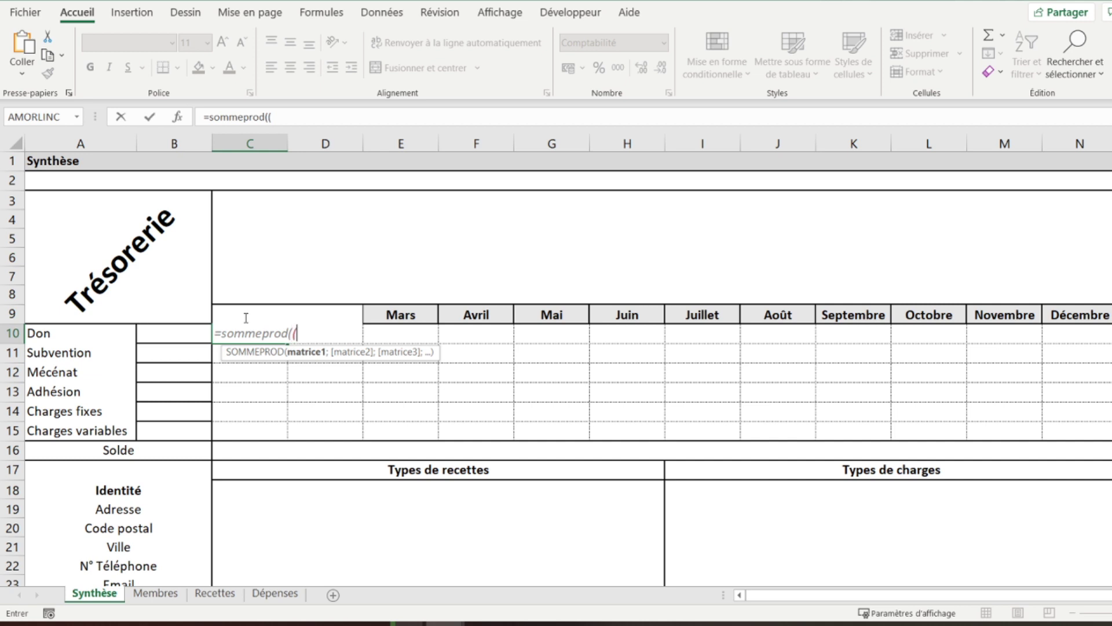
type("moi")
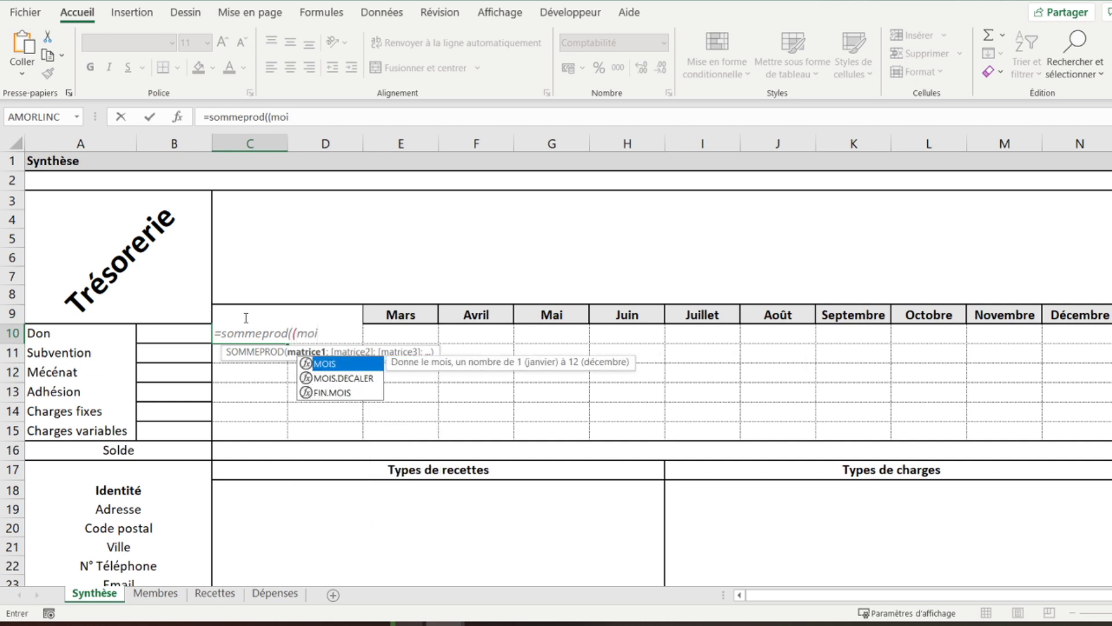
type("s(")
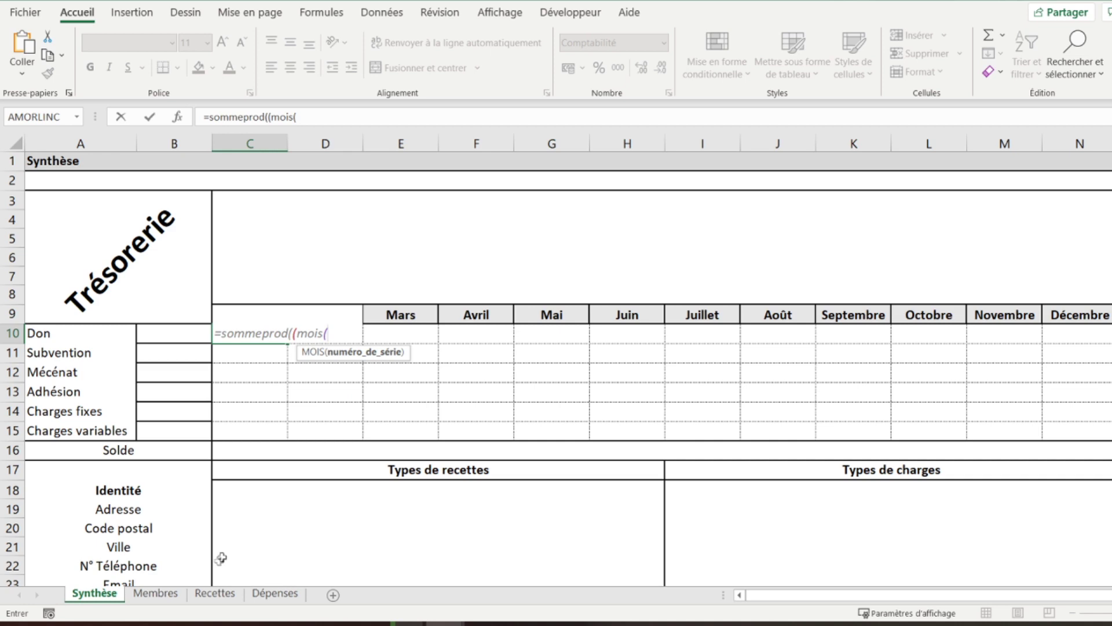
left_click(214, 593)
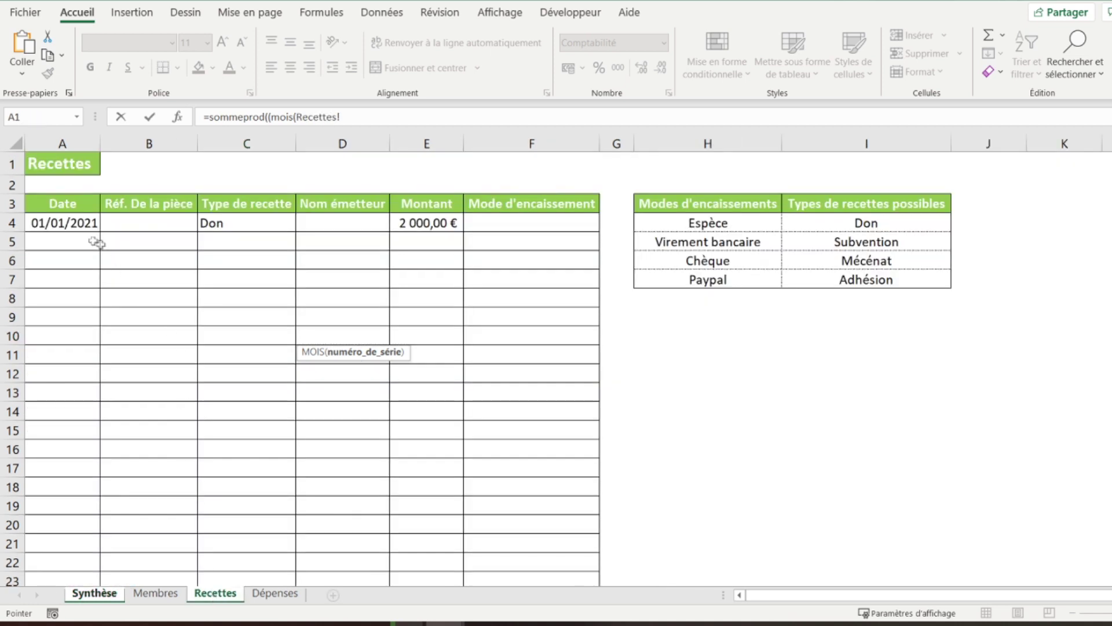
left_click_drag(63, 223, 66, 524)
left_click(347, 117)
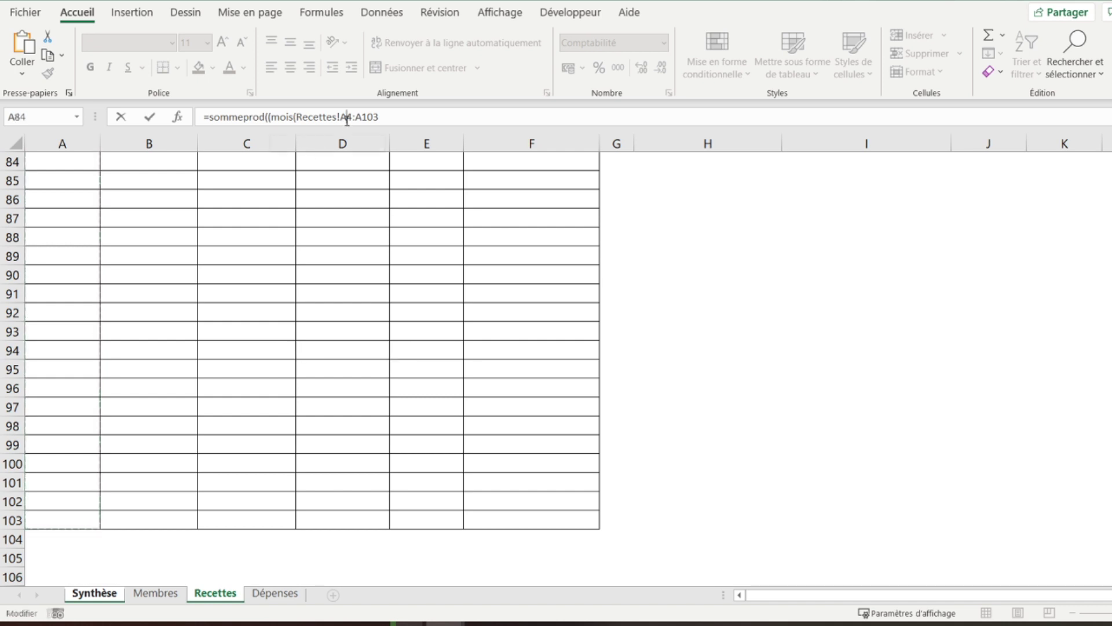
key("F4")
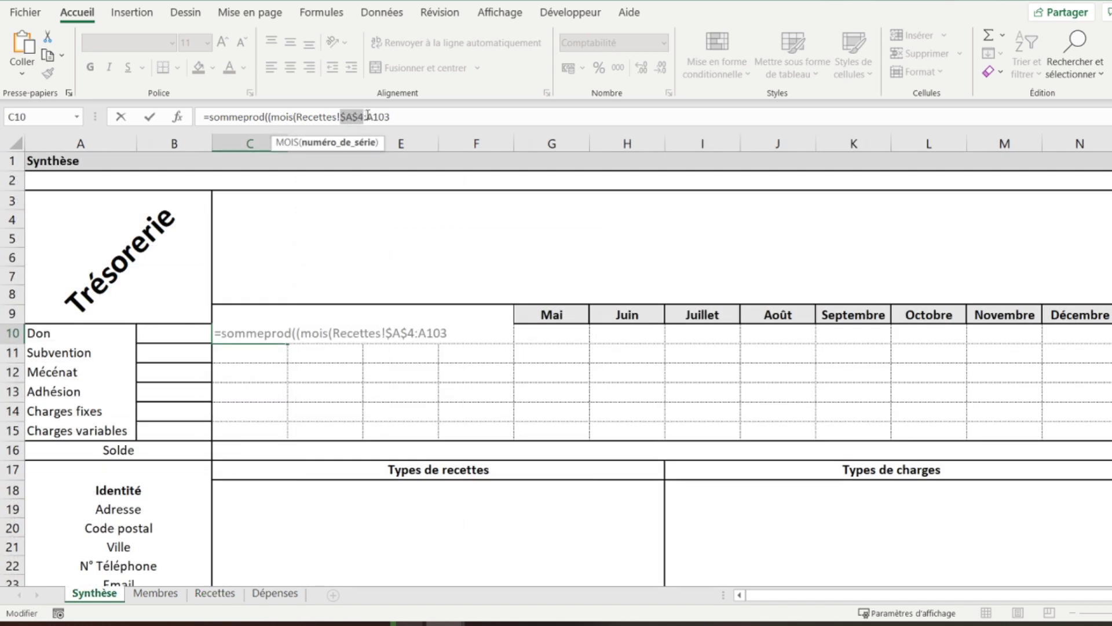
double_click(374, 116)
key("F4")
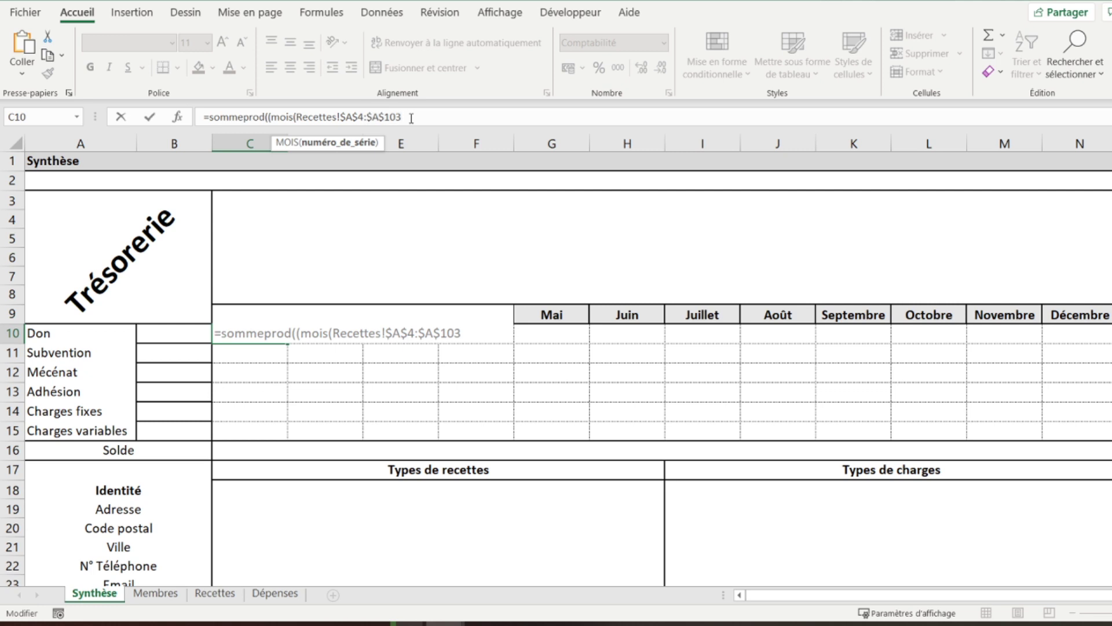
Close the MOIS function in the C10 formula and set its month condition equal to 1+colonne()-3
type(")")
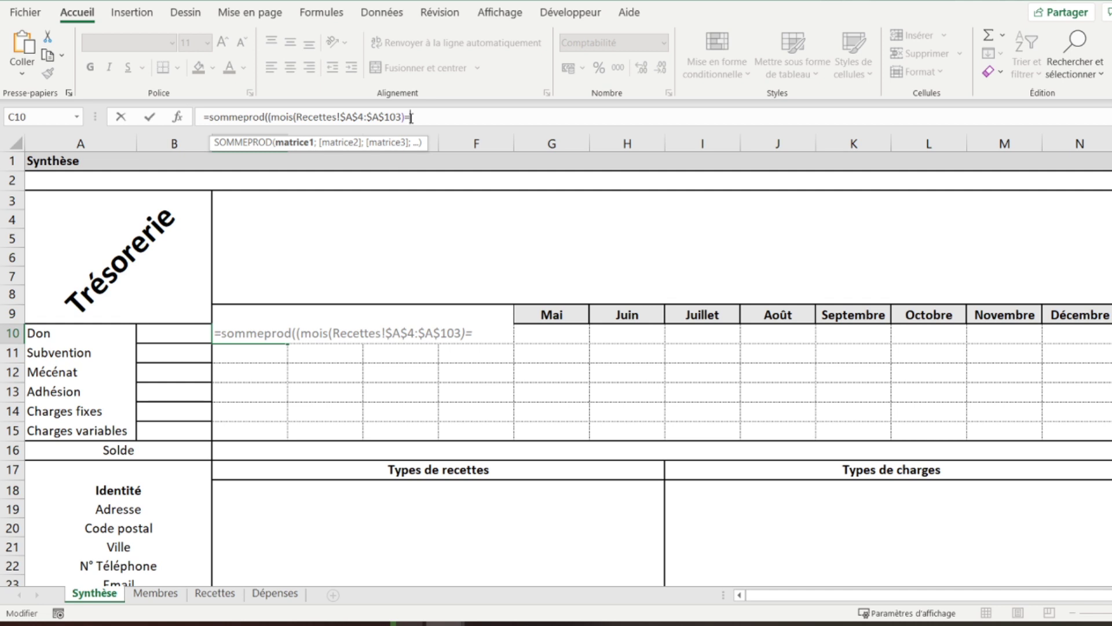
type("=1")
type("colo")
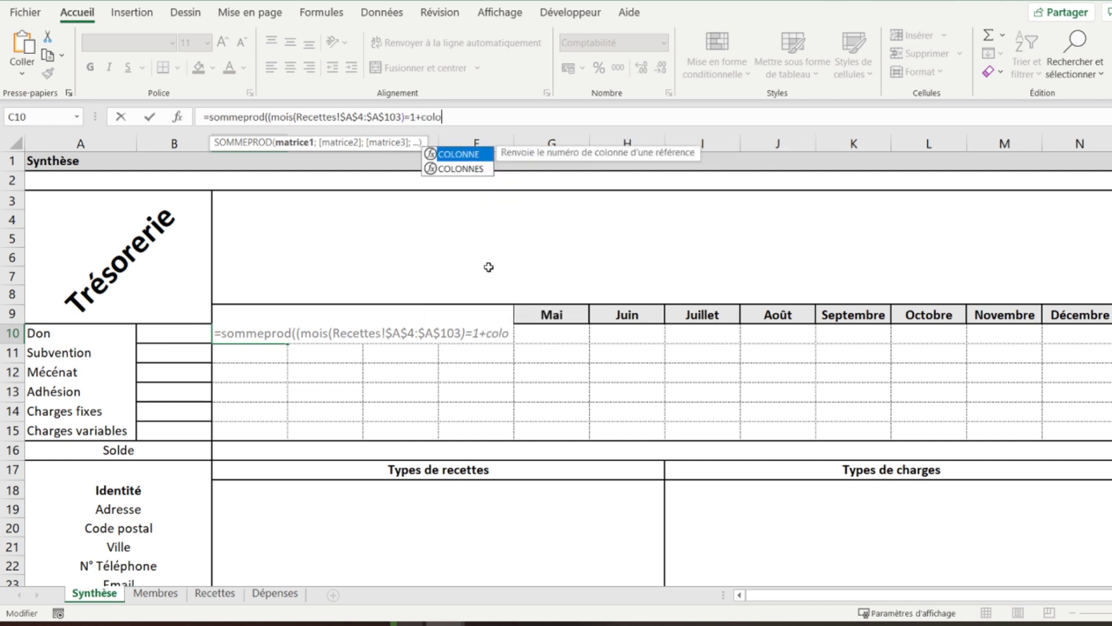
type("nne()")
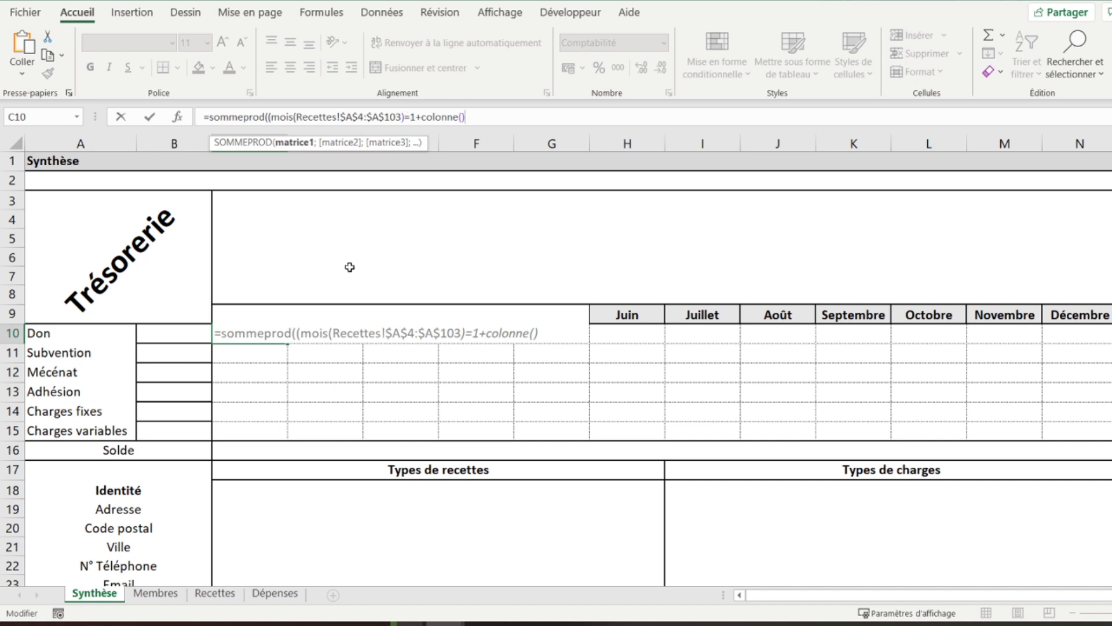
type("3")
Add a second SOMMEPROD condition comparing the Type de recette range Recettes!C4:C103 with the Don label in Synthèse!A10
left_click(215, 593)
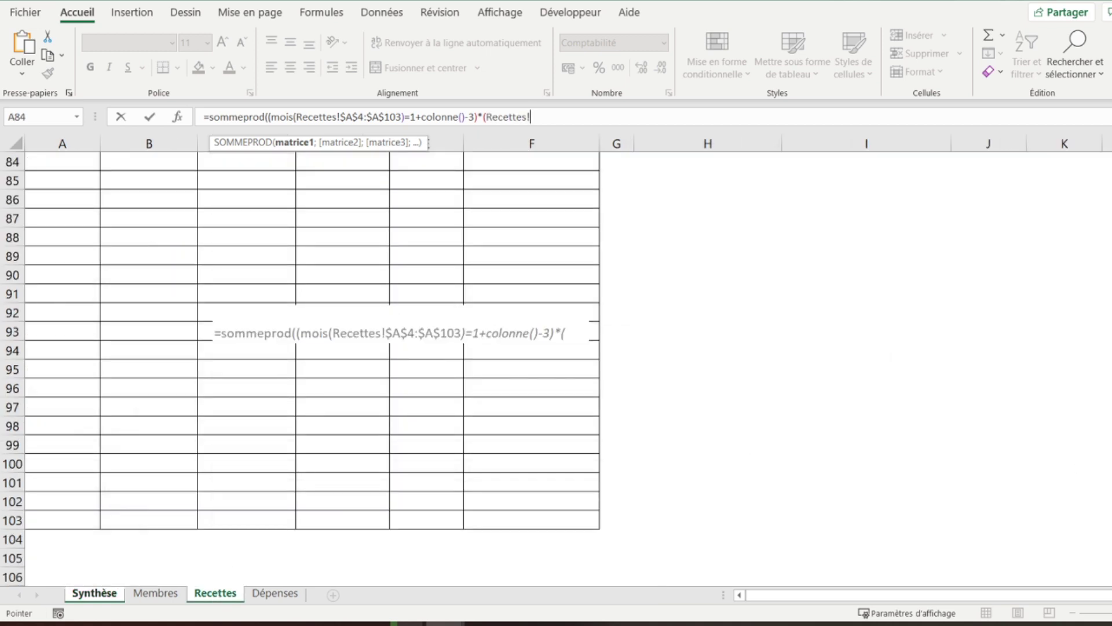
scroll(770, 318, "up", 20)
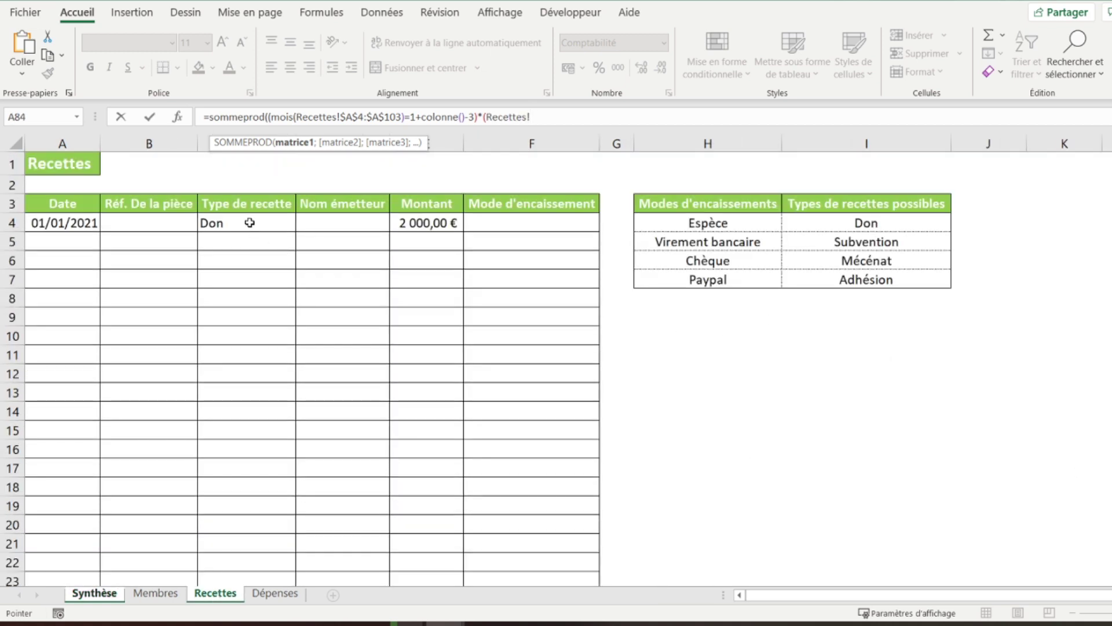
left_click_drag(249, 222, 248, 551)
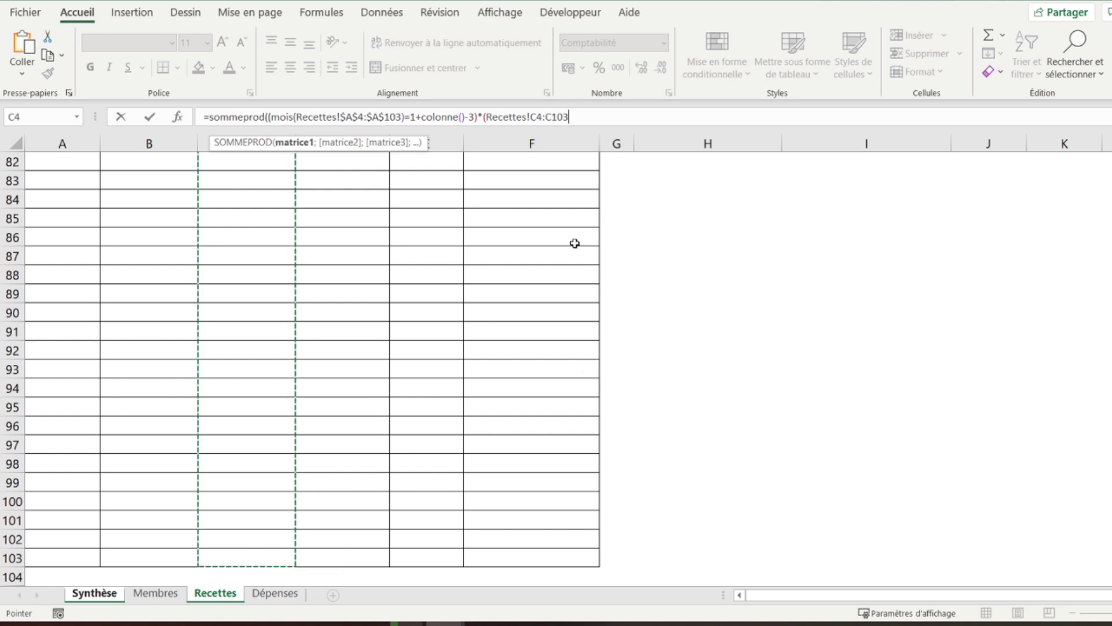
type("=")
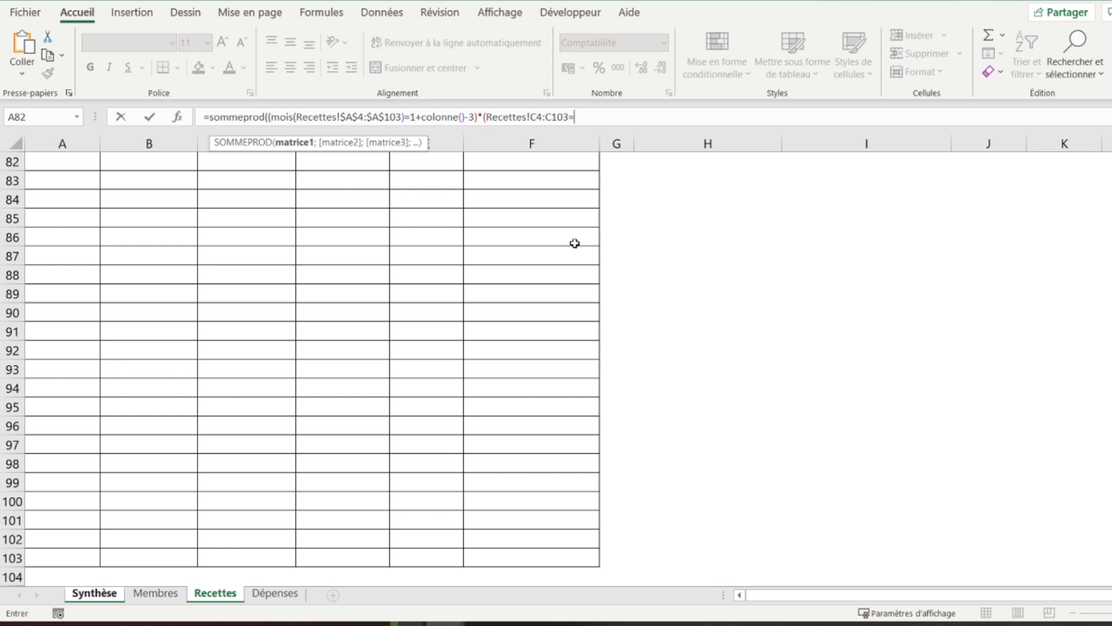
left_click(104, 594)
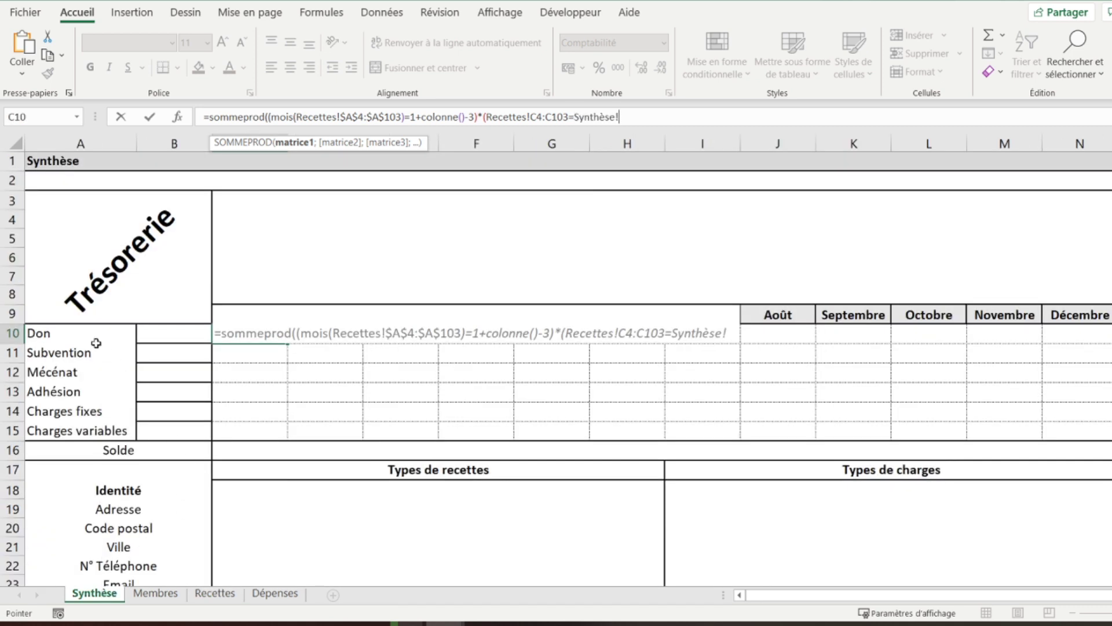
left_click(66, 335)
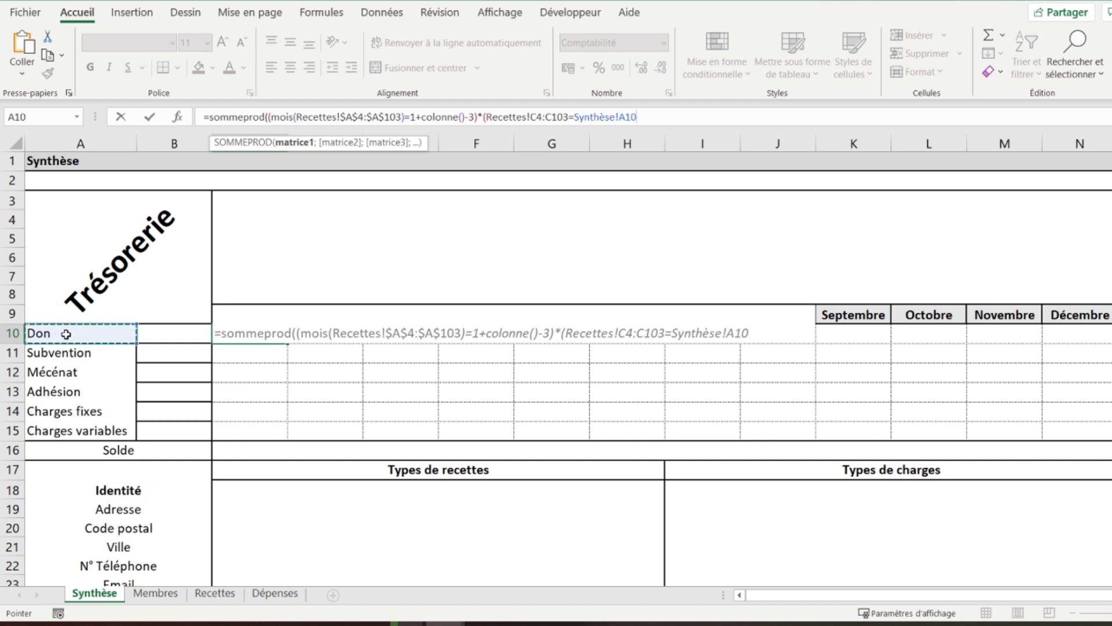
Make the type range absolute as $C$4:$C$103 and lock only the column of the Don label reference as $A10
left_click(539, 116)
key("F4")
left_click(568, 118)
key("F4")
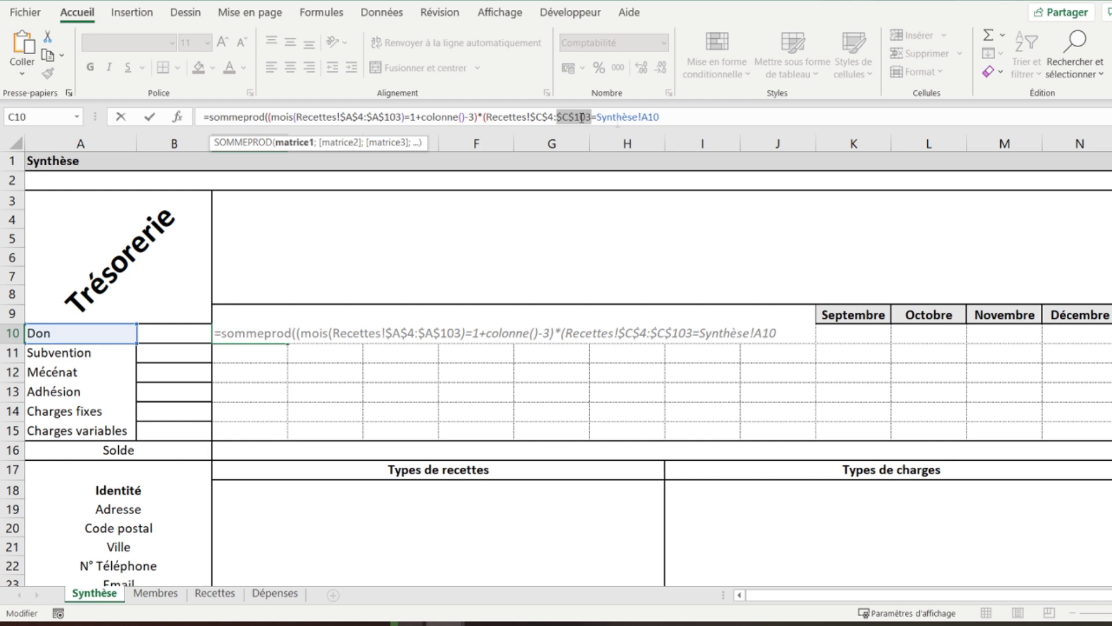
left_click(673, 120)
left_click(642, 118)
type("$")
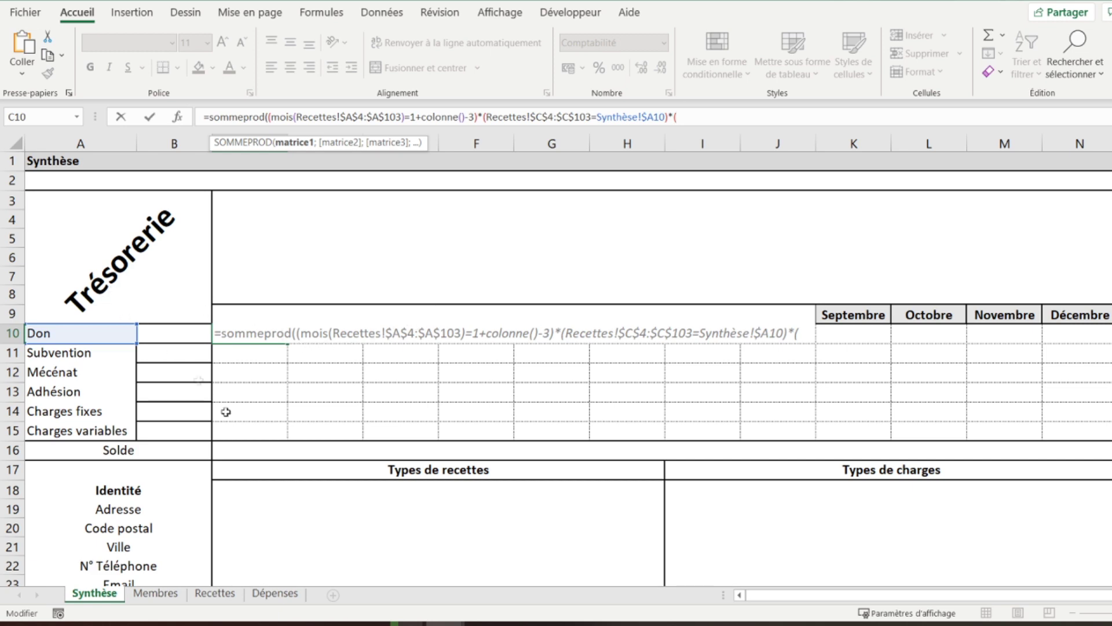
Multiply by the absolute Montant range Recettes!$E$4:$E$103, complete the SOMMEPROD formula and check its result in C10
left_click(217, 594)
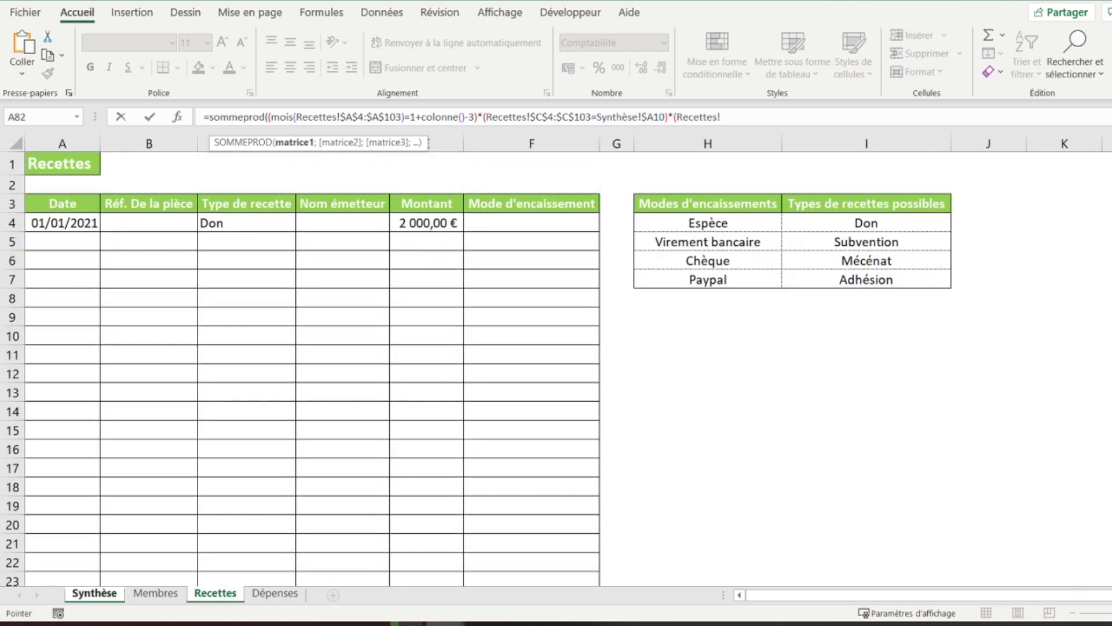
left_click_drag(430, 231, 423, 558)
left_click(727, 111)
key("F4")
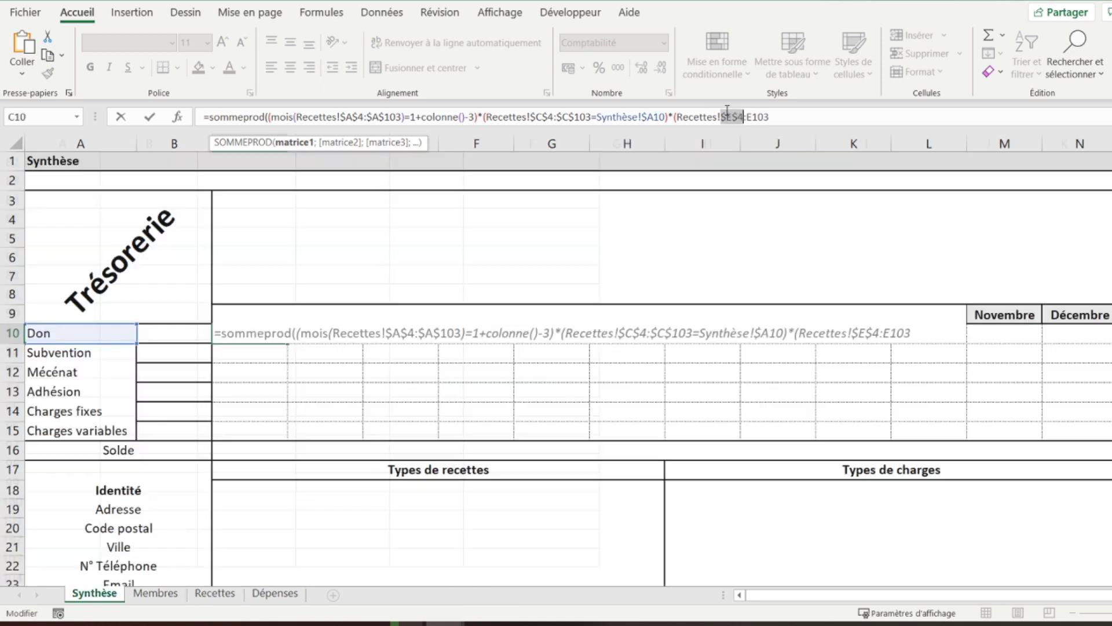
left_click(753, 117)
key("F4")
left_click(789, 119)
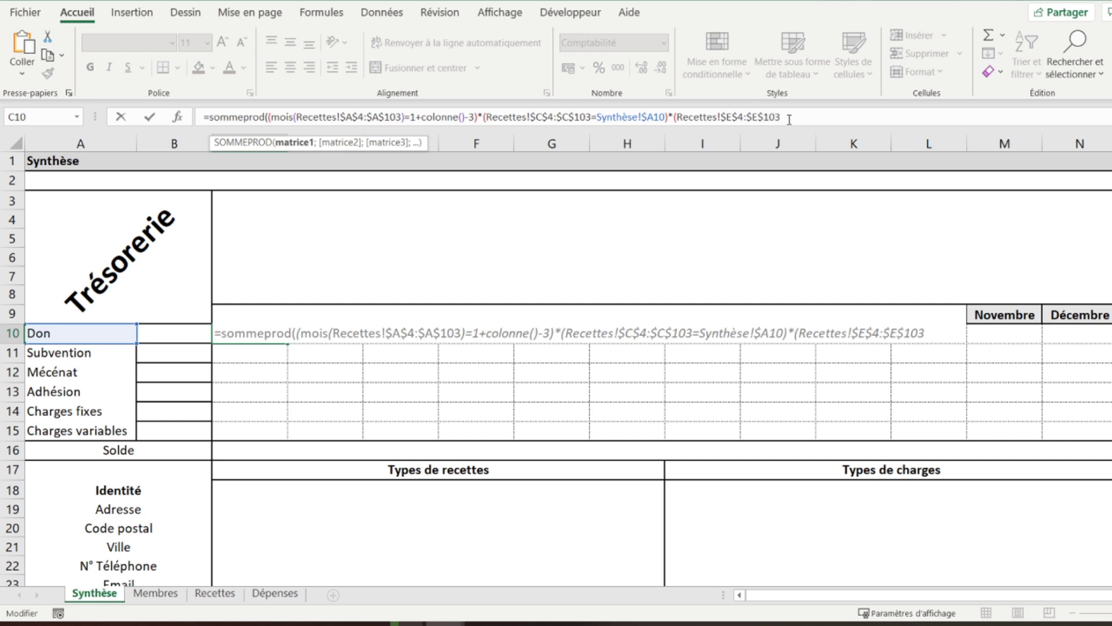
type(")")
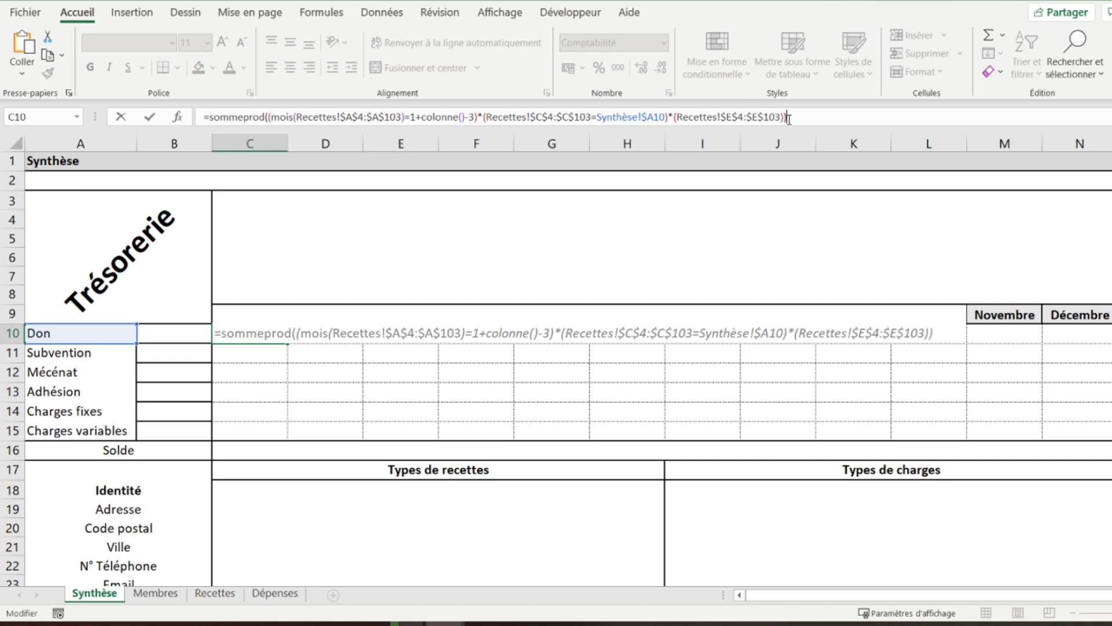
key("Return")
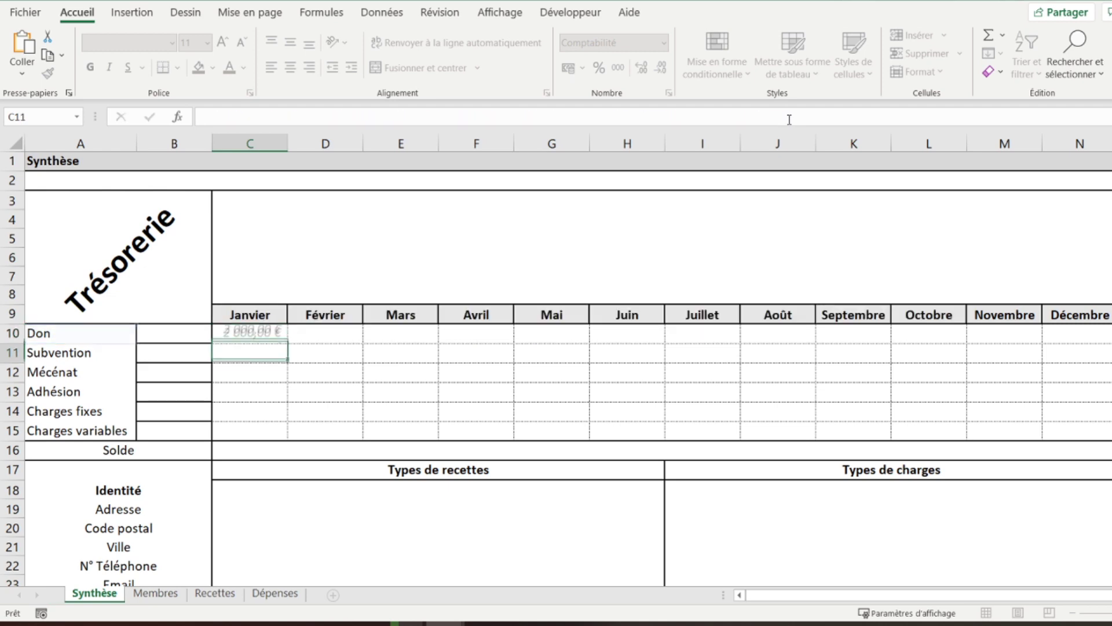
left_click(262, 335)
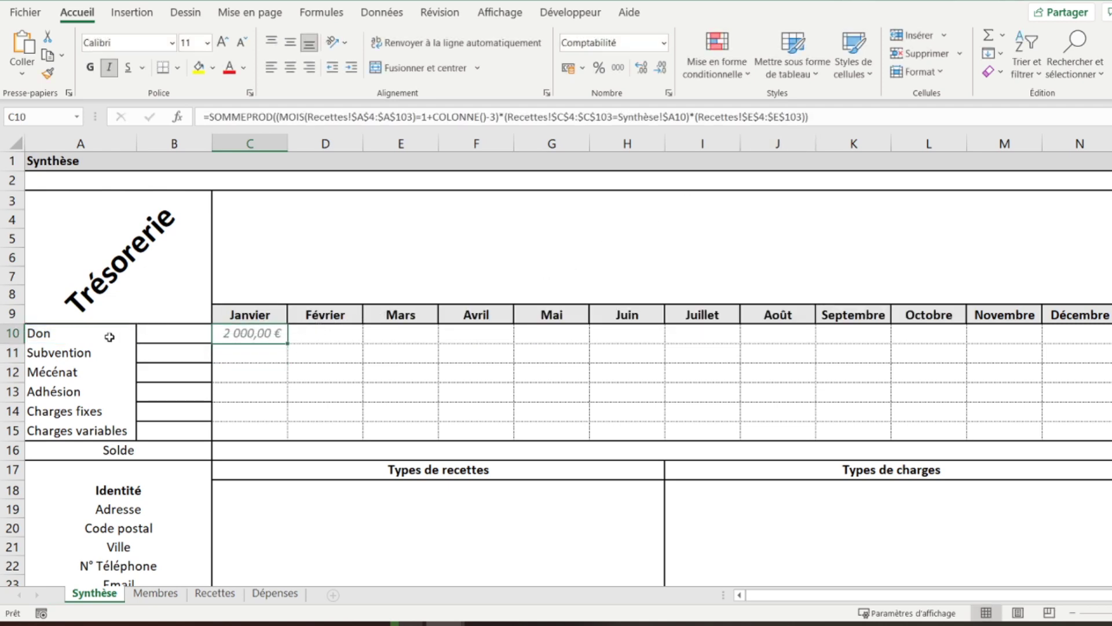
Enter a Don receipt dated 02/01/2021 for 2000 in row 5 of Recettes and check the Janvier Don total on Synthèse
left_click(211, 591)
scroll(209, 271, "up", 20)
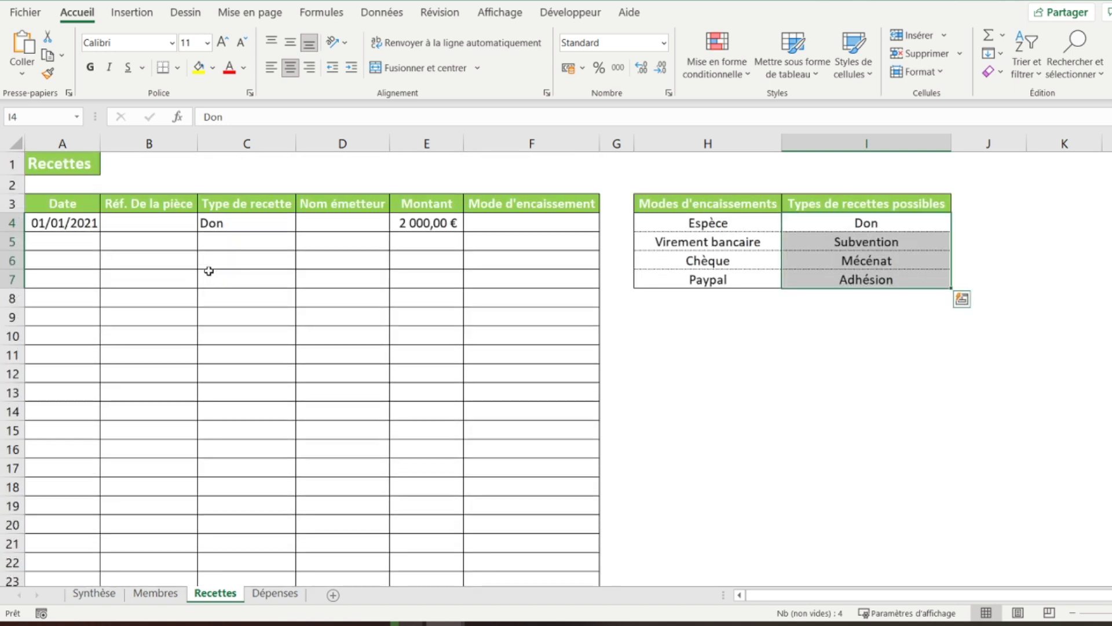
left_click(133, 220)
left_click(50, 239)
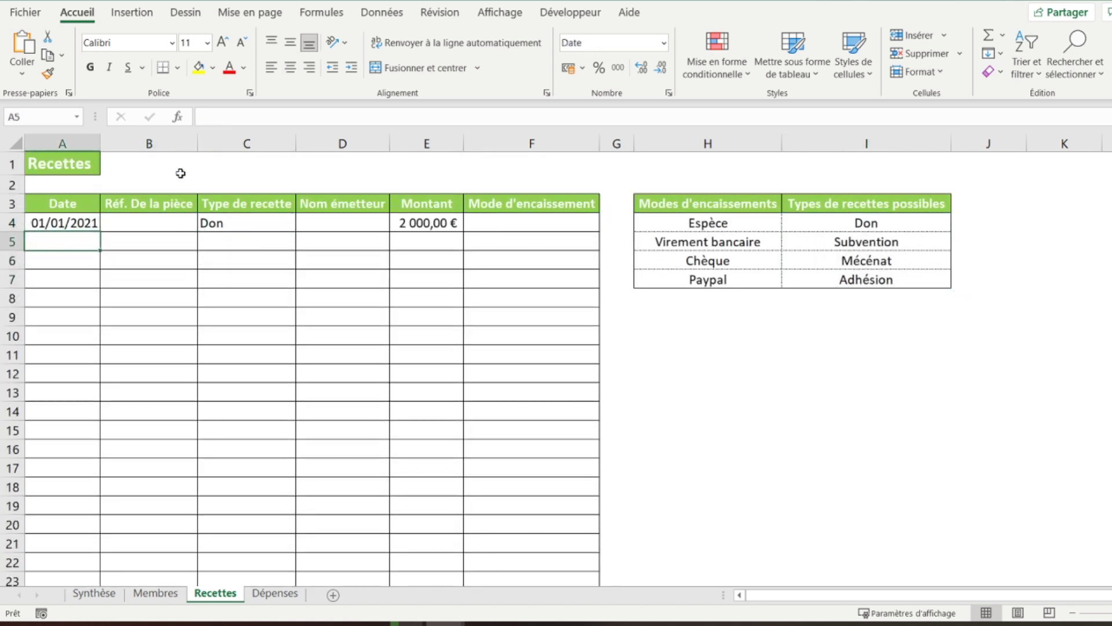
type("02/01/2021")
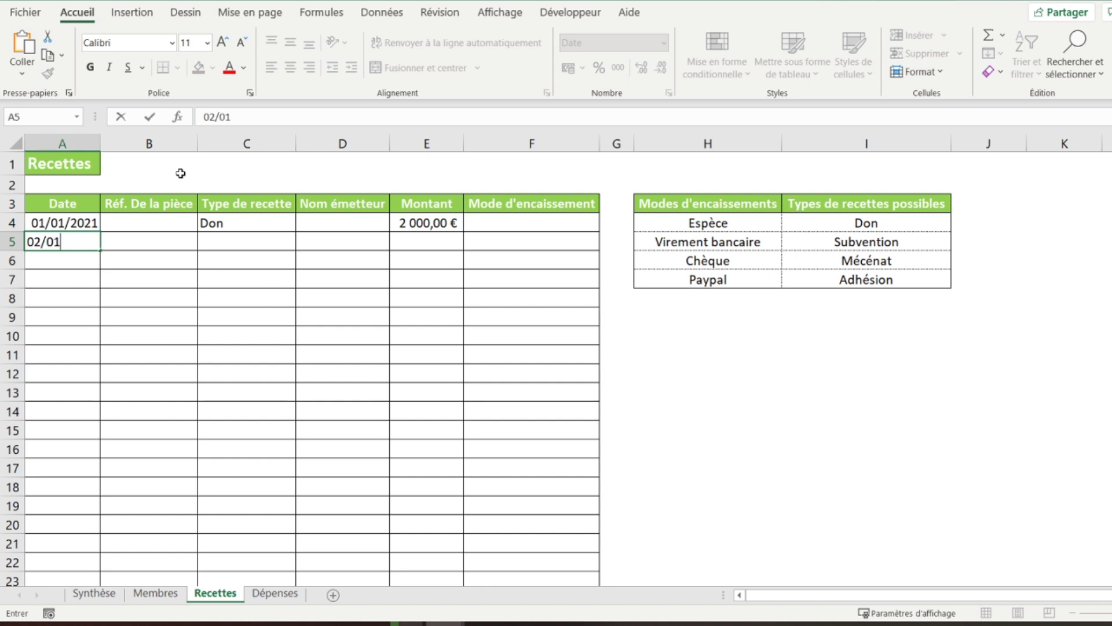
key("Tab")
key("Tab")
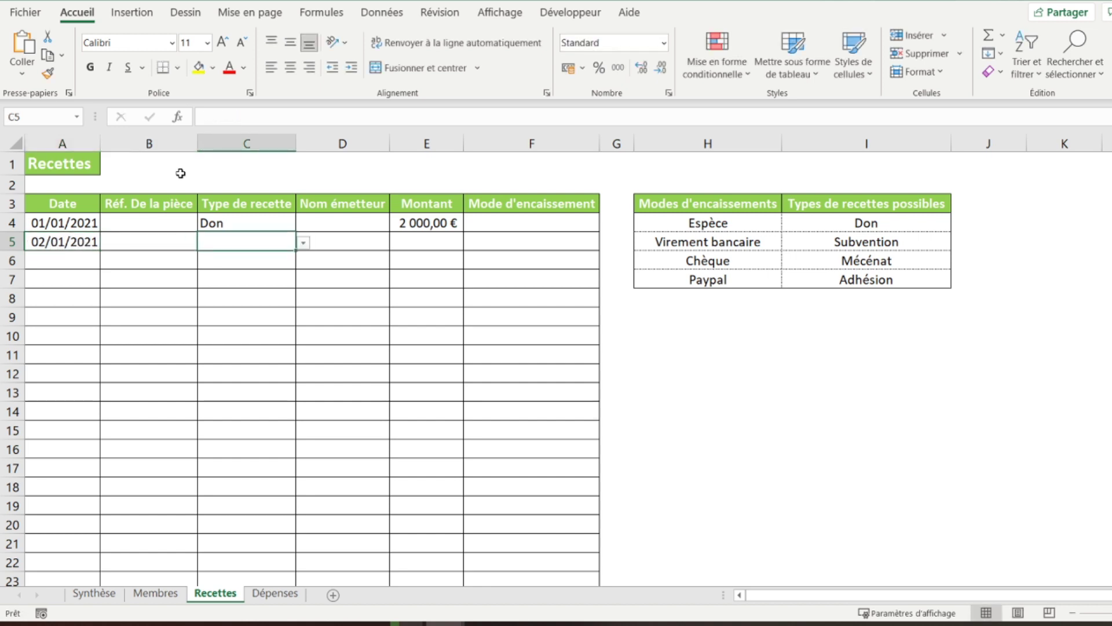
left_click(303, 242)
left_click(239, 258)
left_click(437, 241)
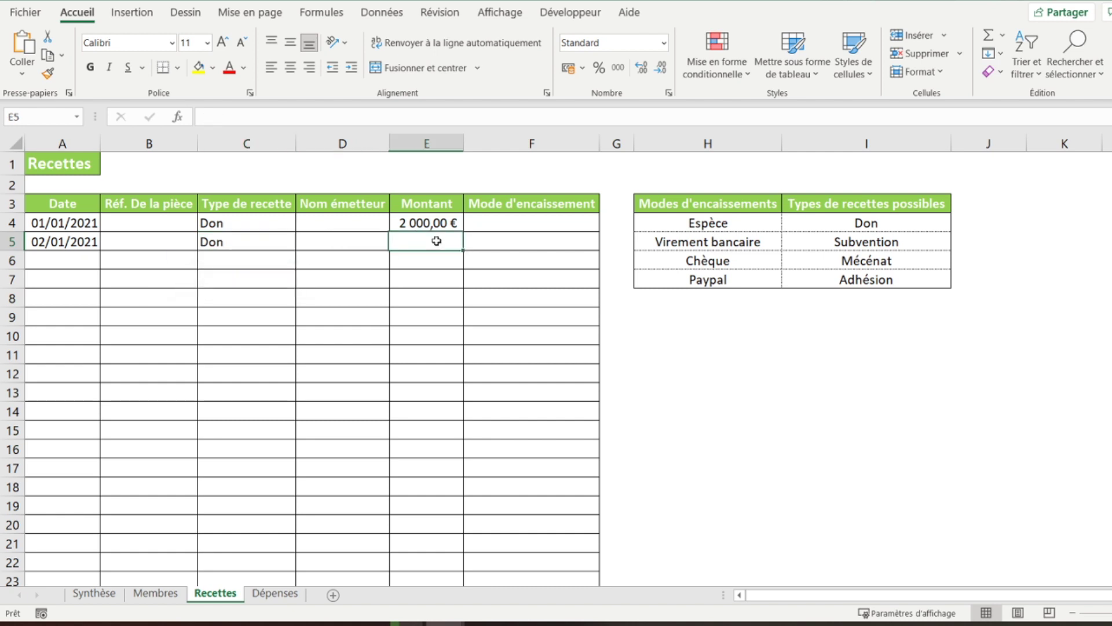
type("2000")
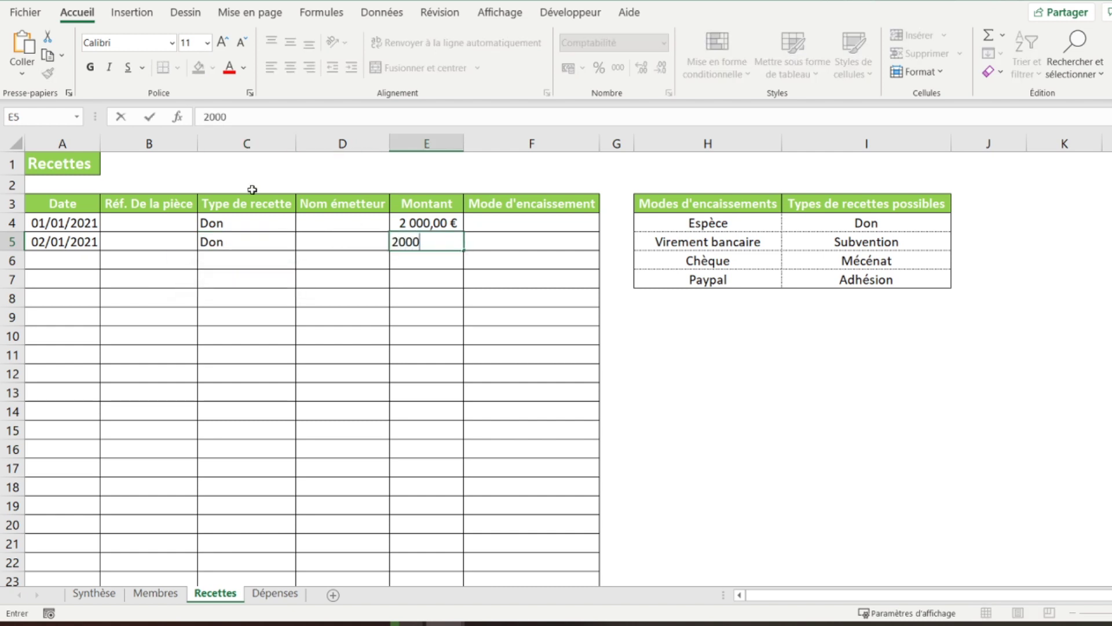
key("Return")
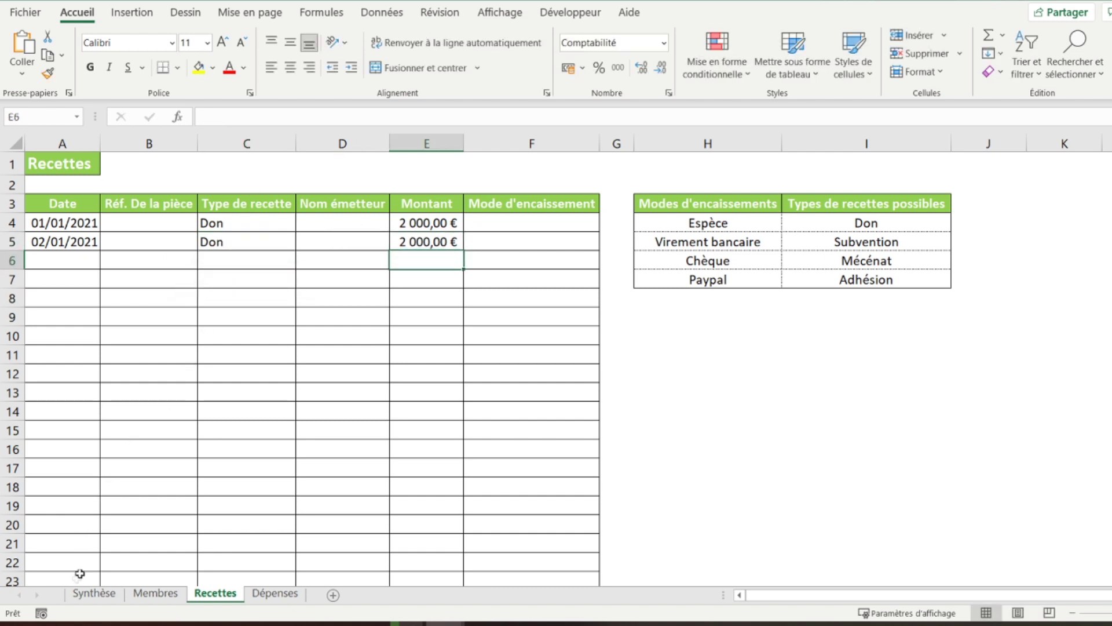
left_click(94, 593)
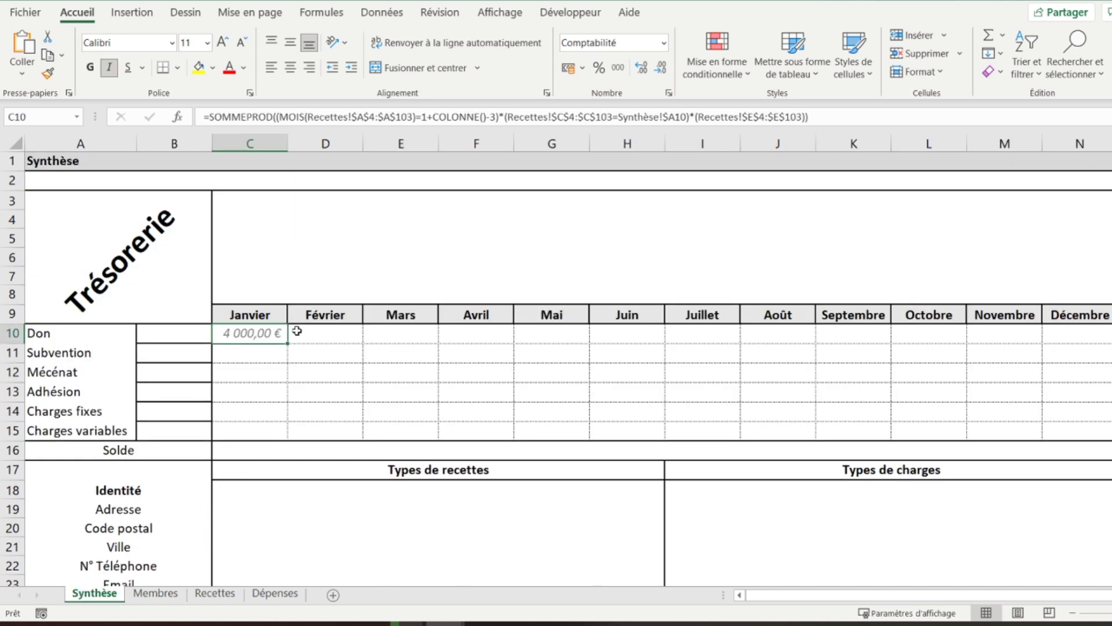
Copy the Janvier Don formula in C10 into D10:N10 for Février to Décembre, pasting formulas only
right_click(266, 334)
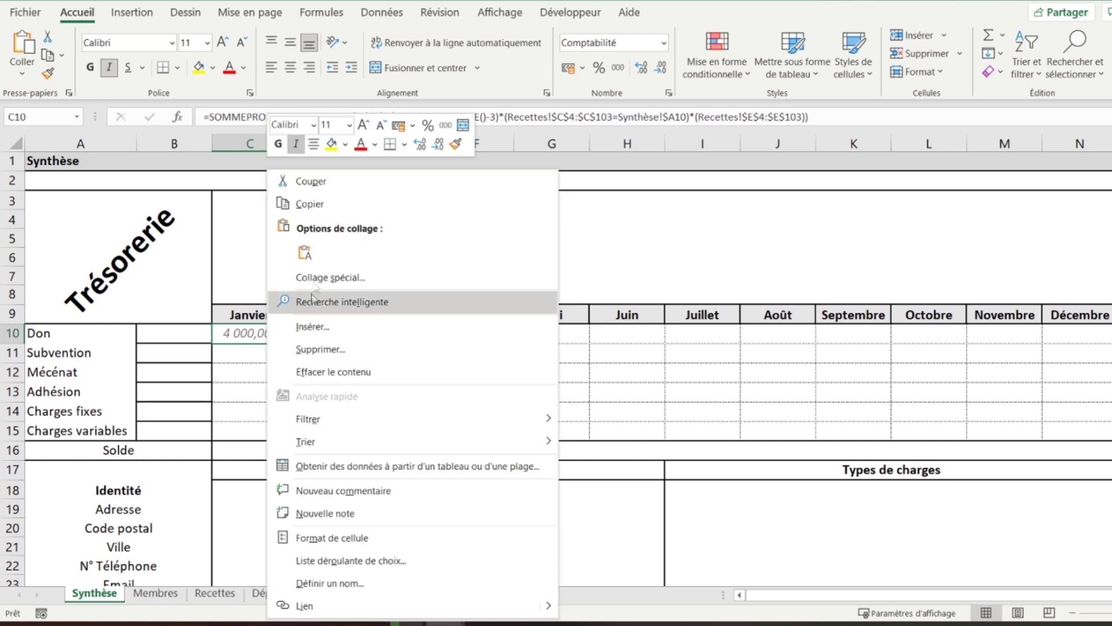
left_click(310, 204)
left_click_drag(318, 333, 1074, 330)
right_click(1073, 330)
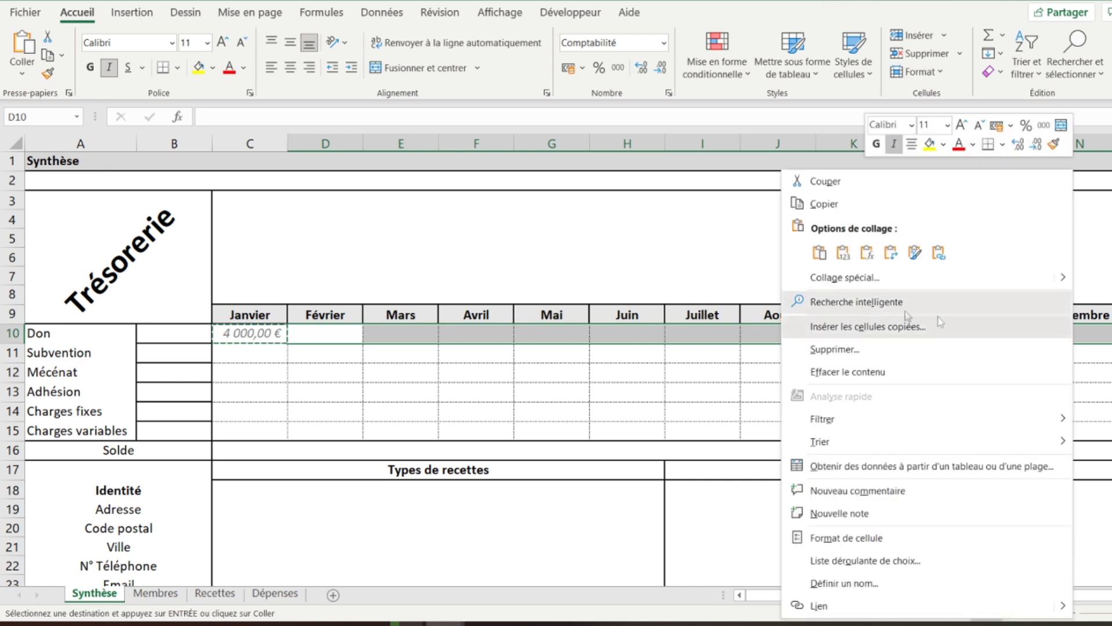
left_click(867, 253)
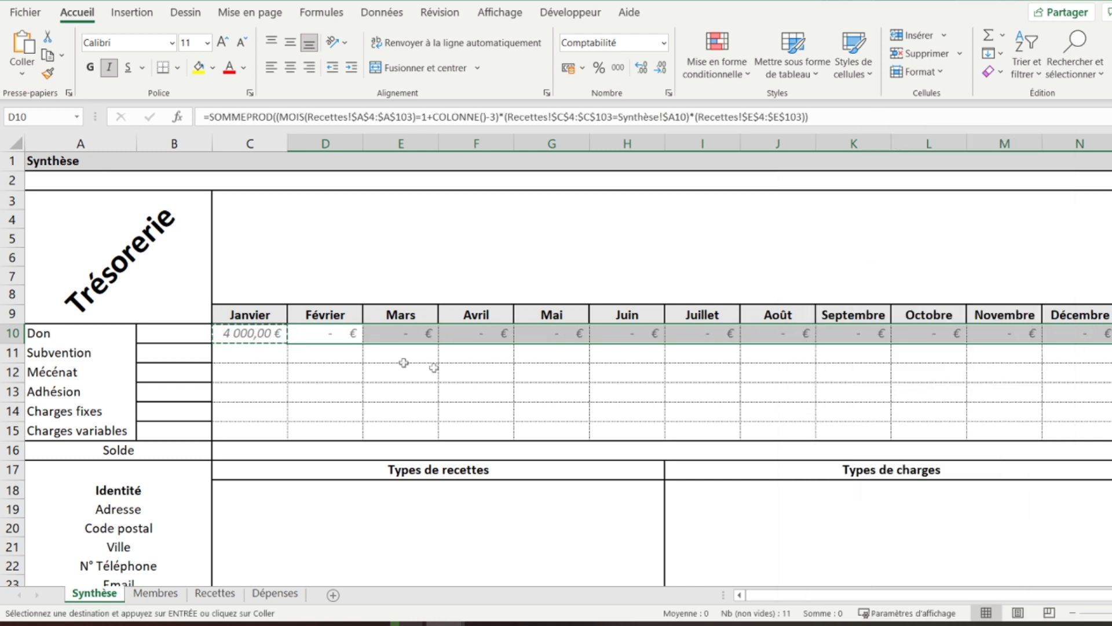
left_click(330, 341)
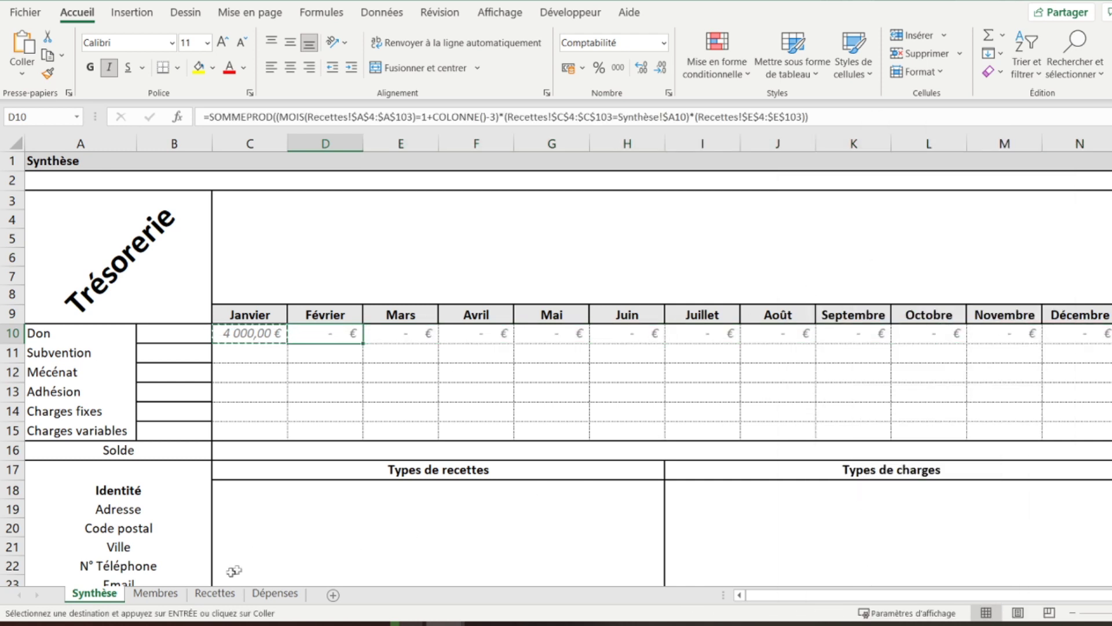
Enter a Don receipt dated 01/02/2021 for 3000 in row 6 of Recettes and check the Février Don total on Synthèse
left_click(214, 594)
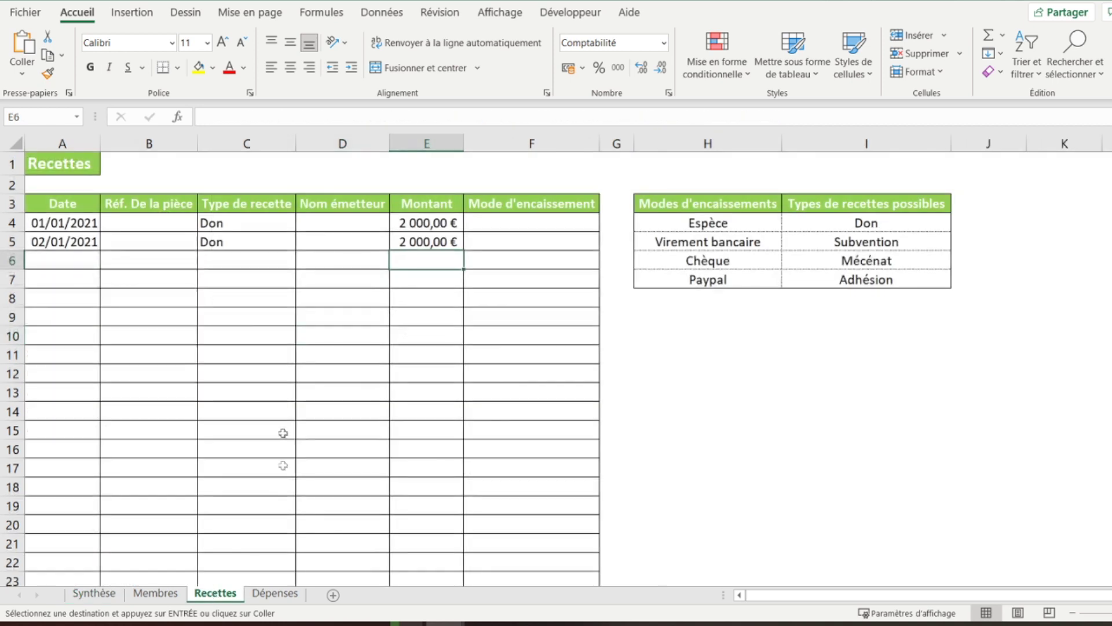
left_click(60, 264)
type("01/")
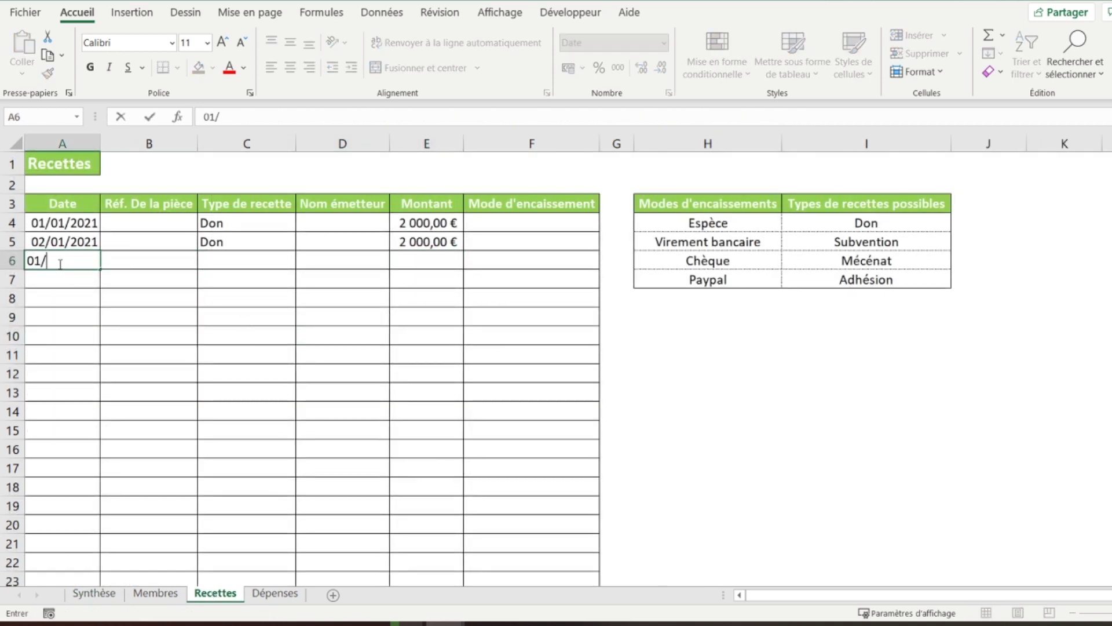
type("02/2021")
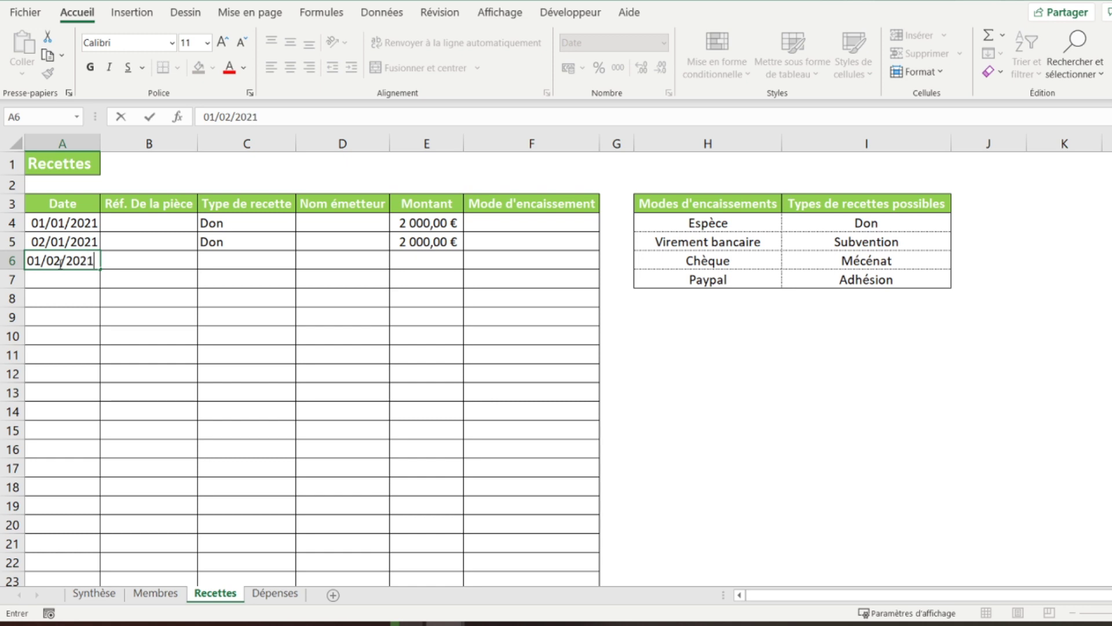
key("Tab")
key("Tab")
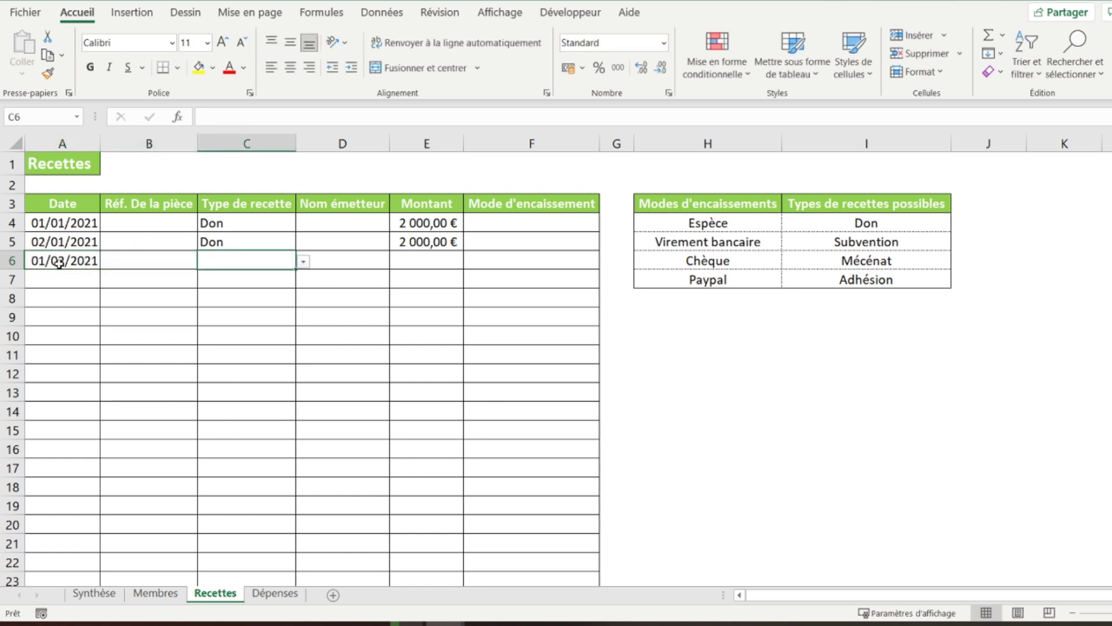
left_click(303, 261)
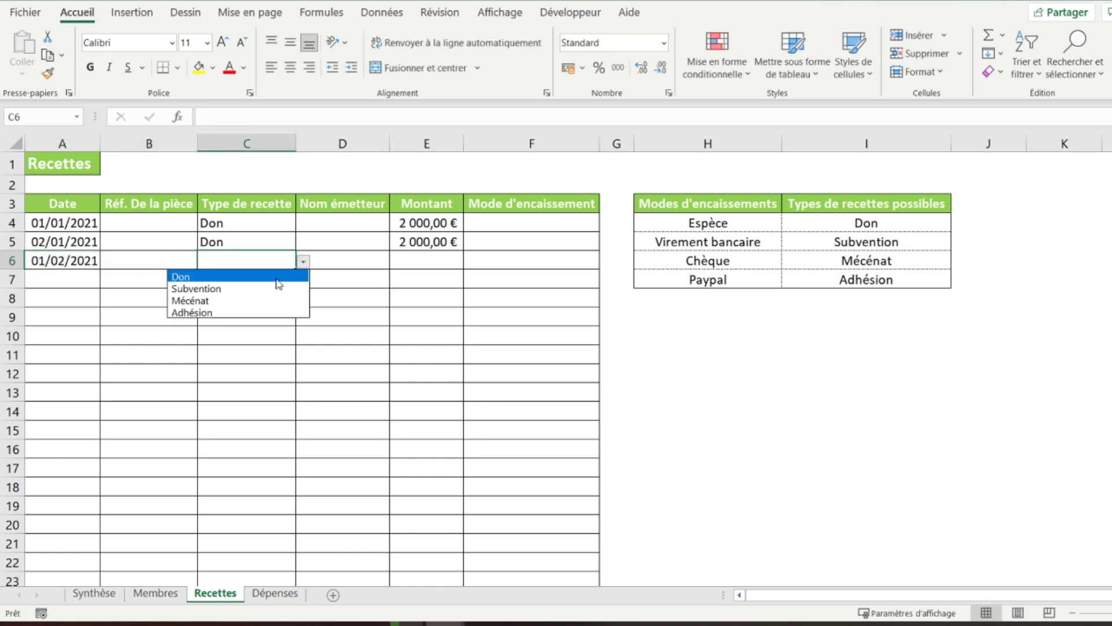
left_click(274, 277)
left_click(449, 261)
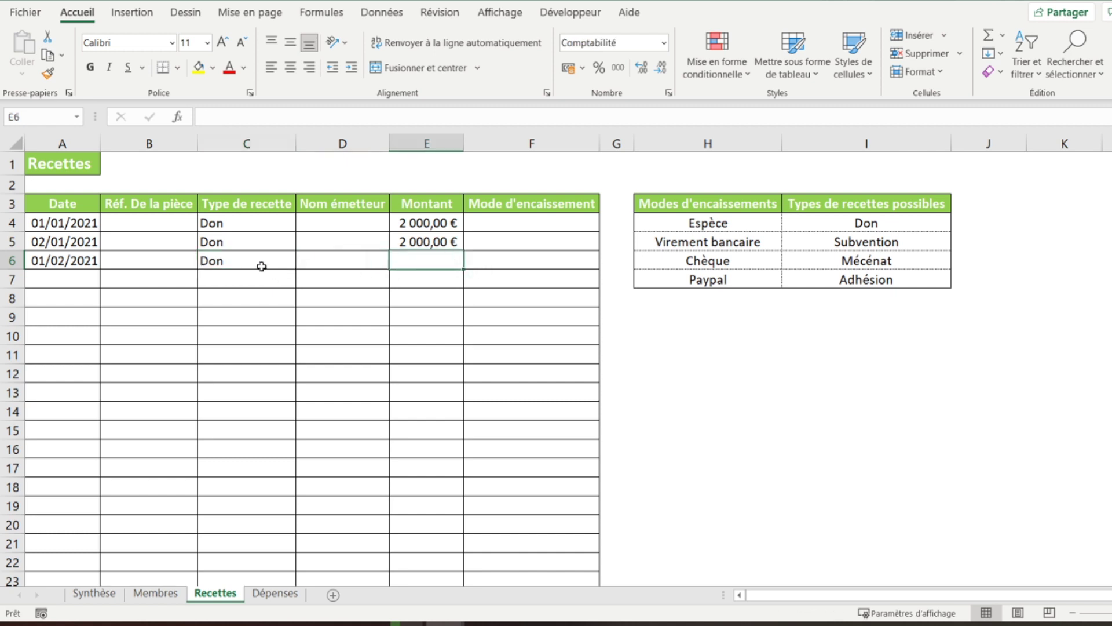
type("3000")
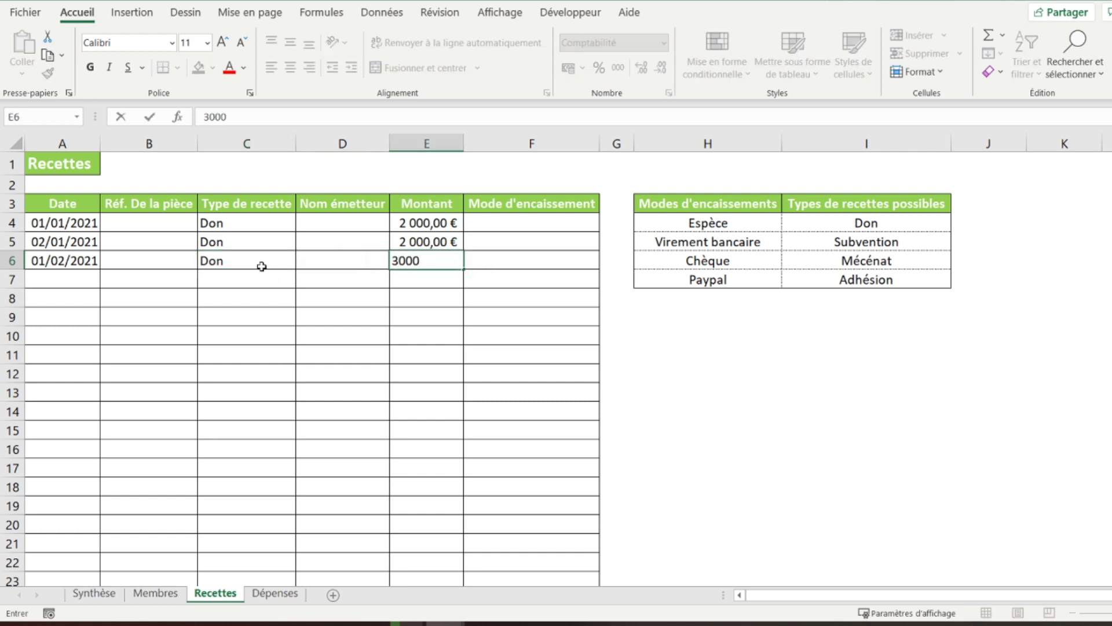
key("Return")
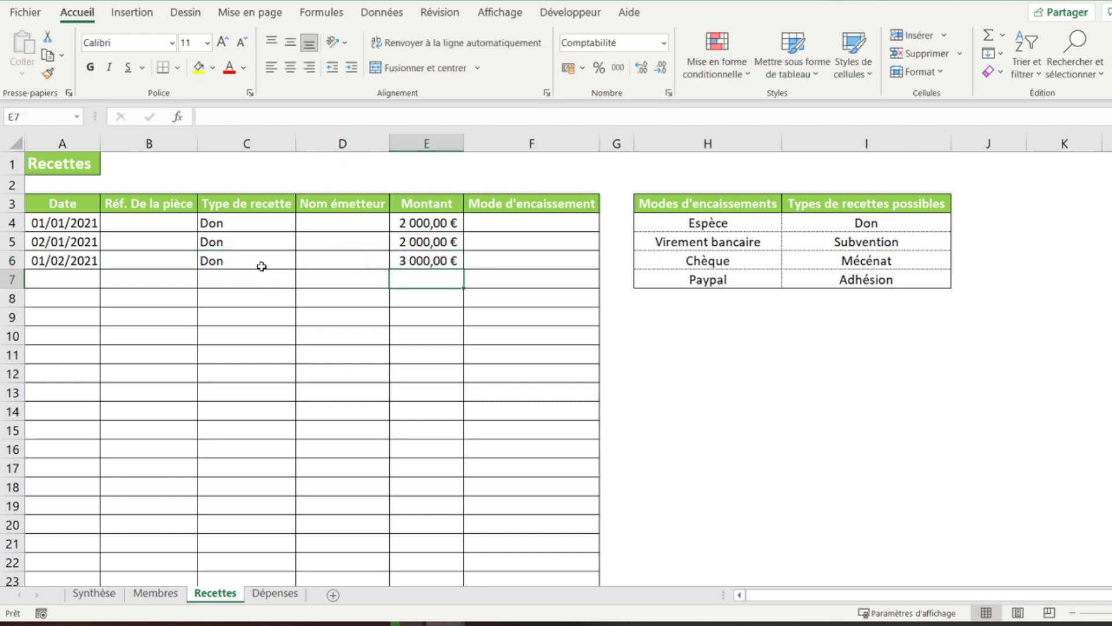
left_click(120, 597)
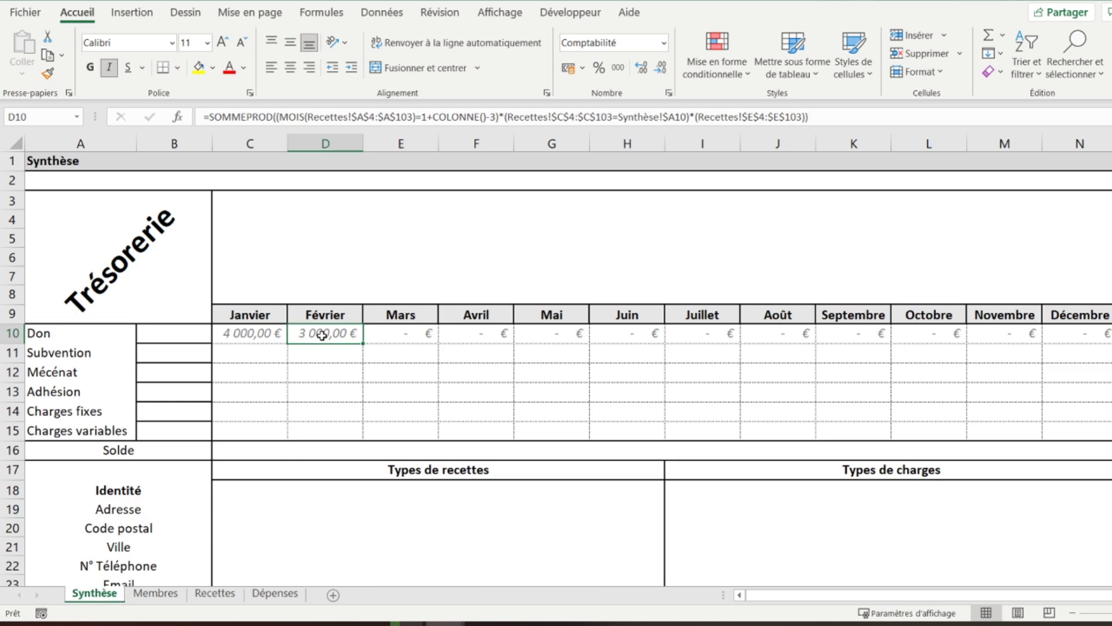
Copy the Don row formulas C10:N10 into the Subvention, Mécénat and Adhésion rows C11:N13, pasting formulas only
left_click_drag(250, 334, 1087, 331)
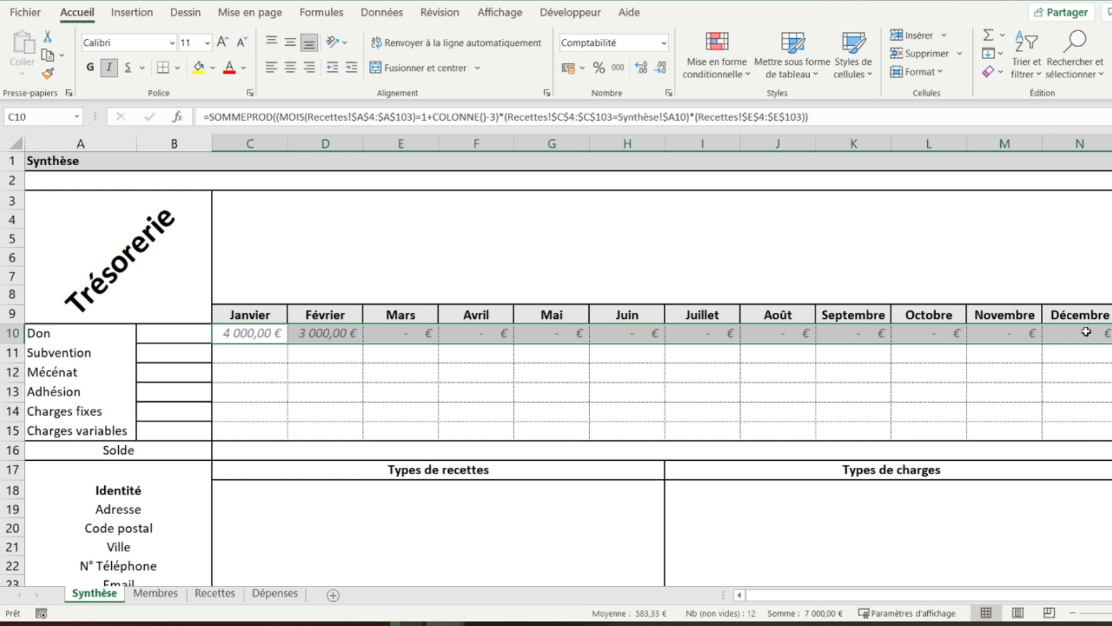
right_click(255, 337)
left_click(318, 206)
left_click_drag(264, 348, 1064, 388)
right_click(442, 370)
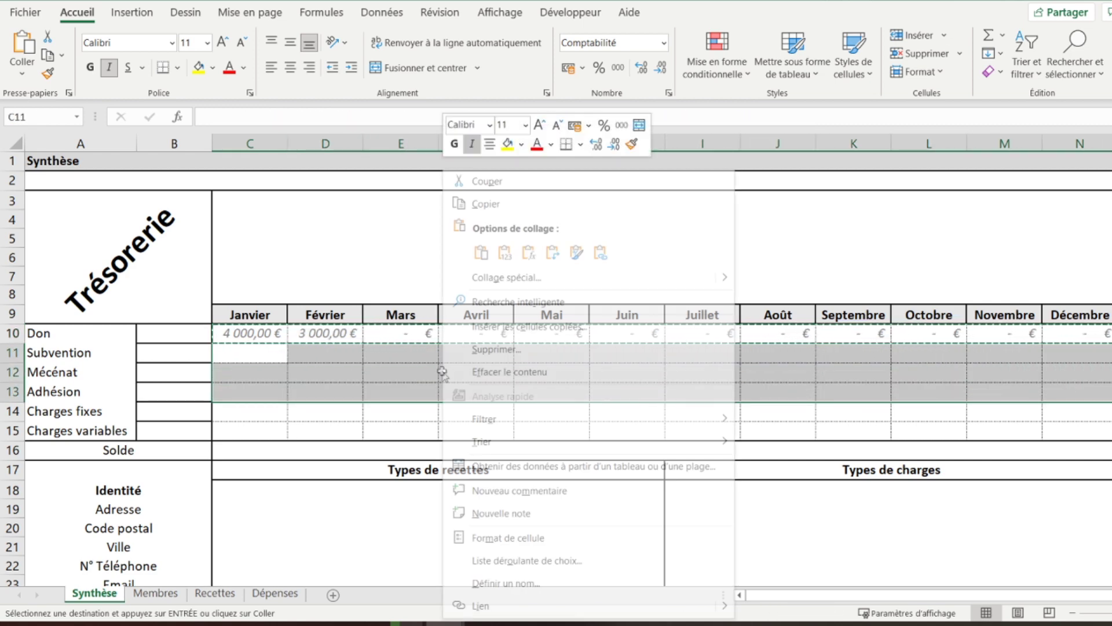
left_click(528, 253)
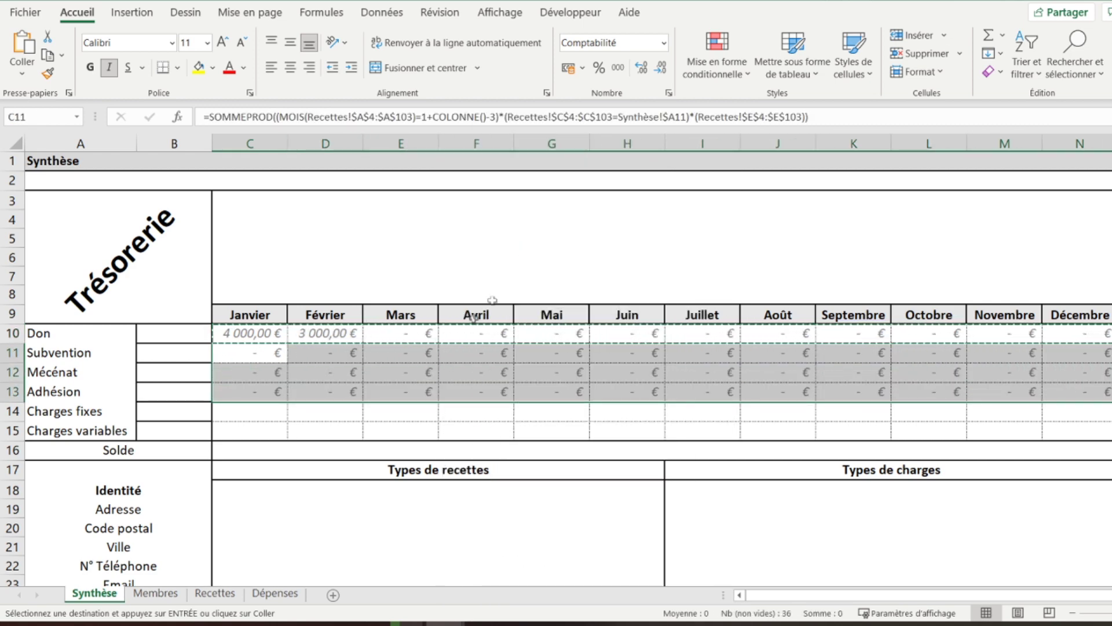
left_click(266, 353)
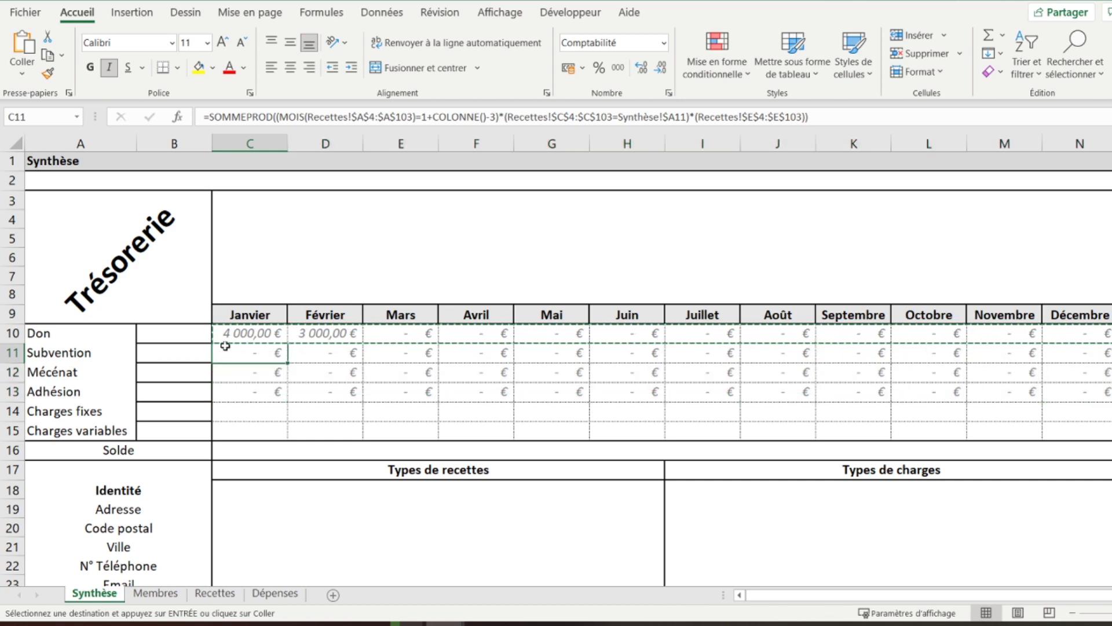
Add a receipt in row 7 of Recettes dated 05/03/2021 with the type Subvention
left_click(223, 594)
left_click(52, 283)
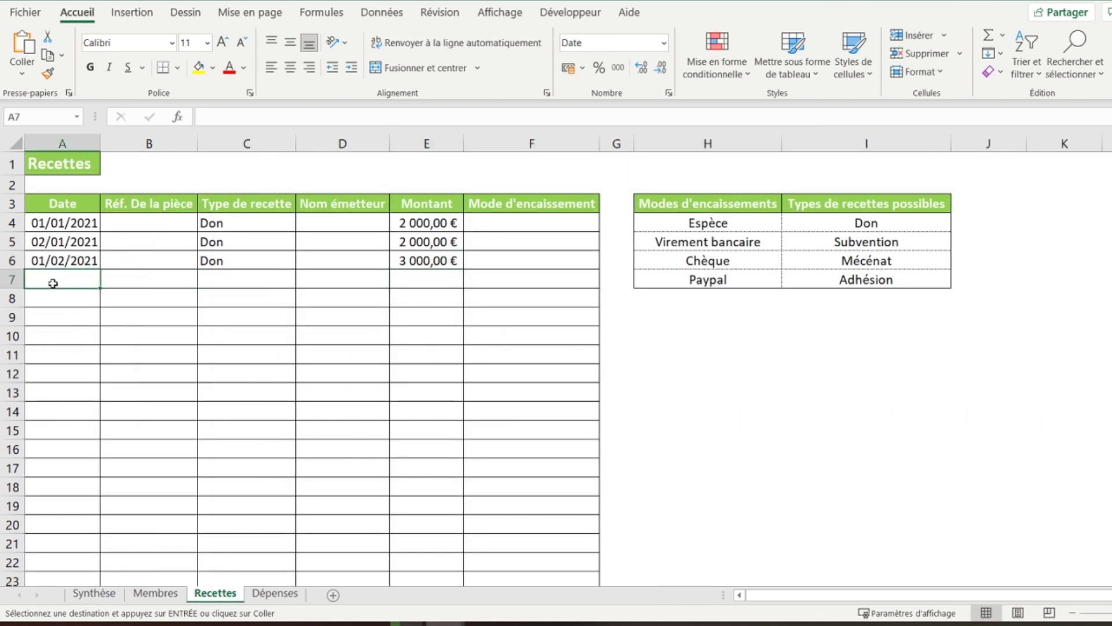
type("05/03/2021")
key("Tab")
key("Tab")
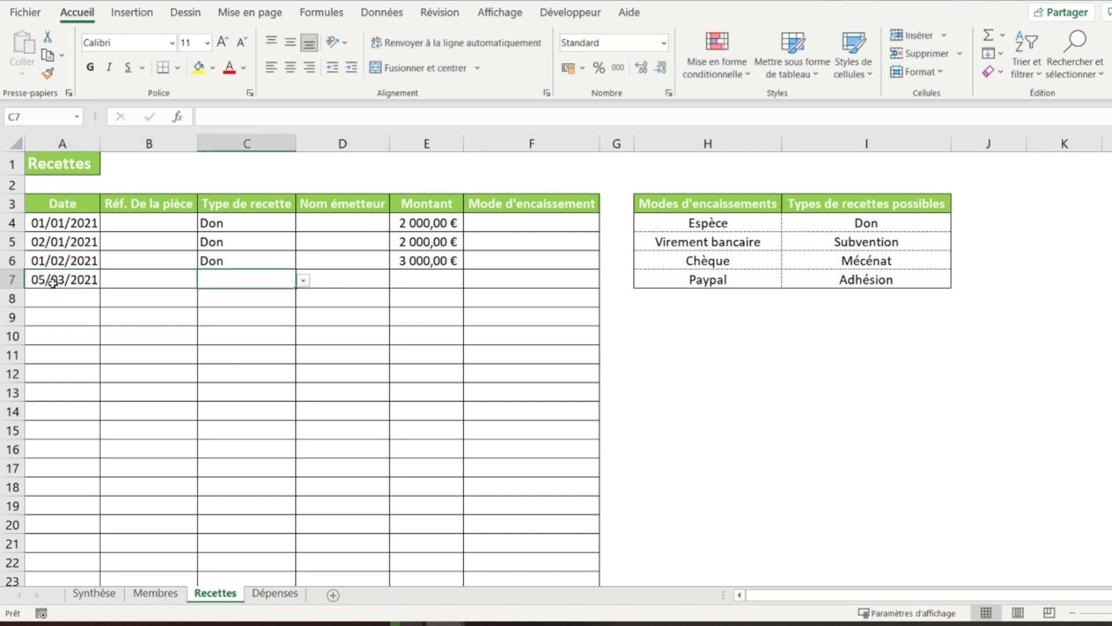
left_click(304, 281)
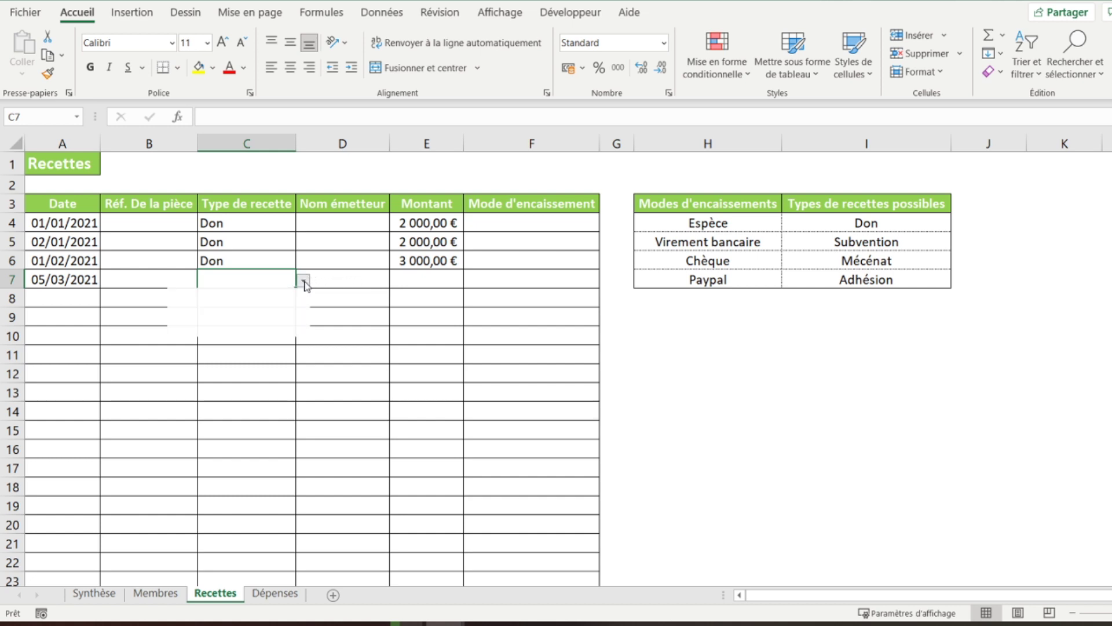
left_click(244, 302)
Add a receipt in row 8 of Recettes dated 05/04/2021 with the type Mécénat
left_click(37, 297)
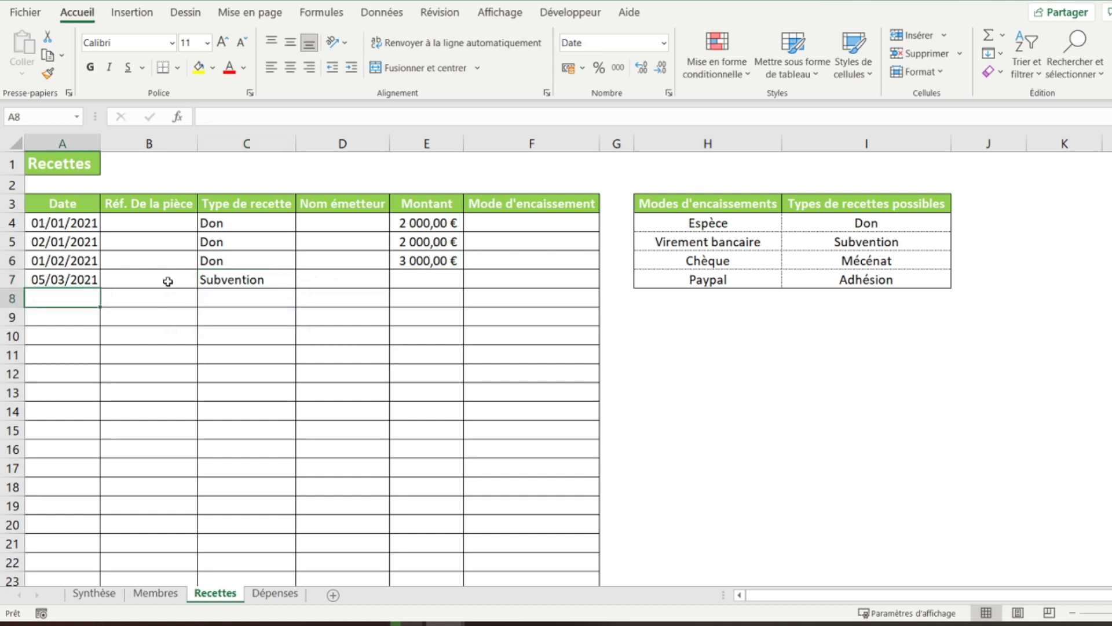
type("05/0")
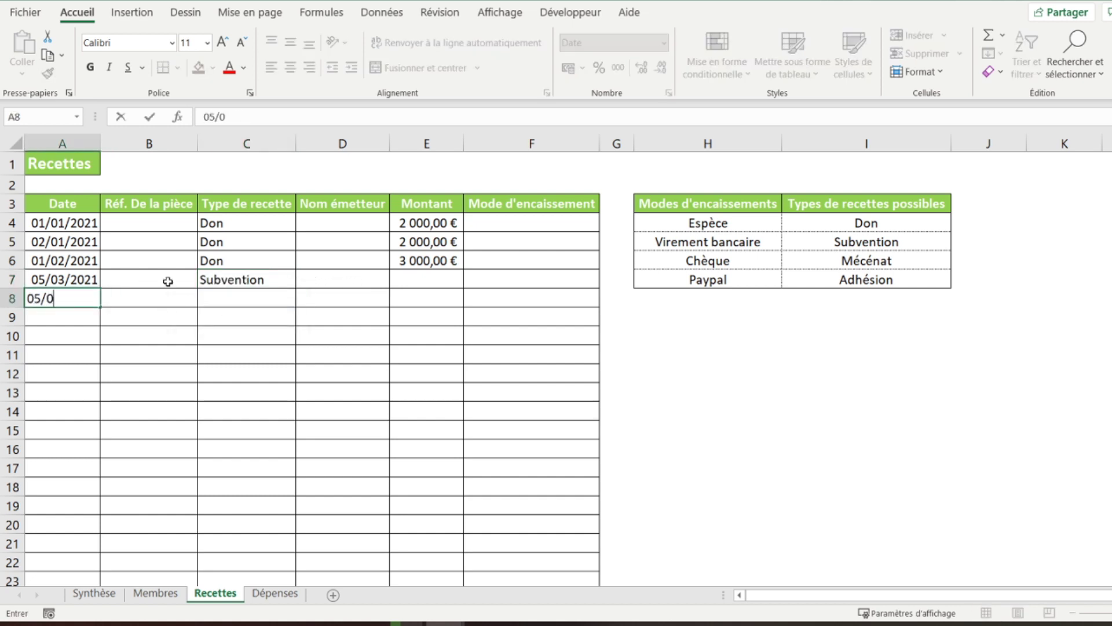
type("4/2021")
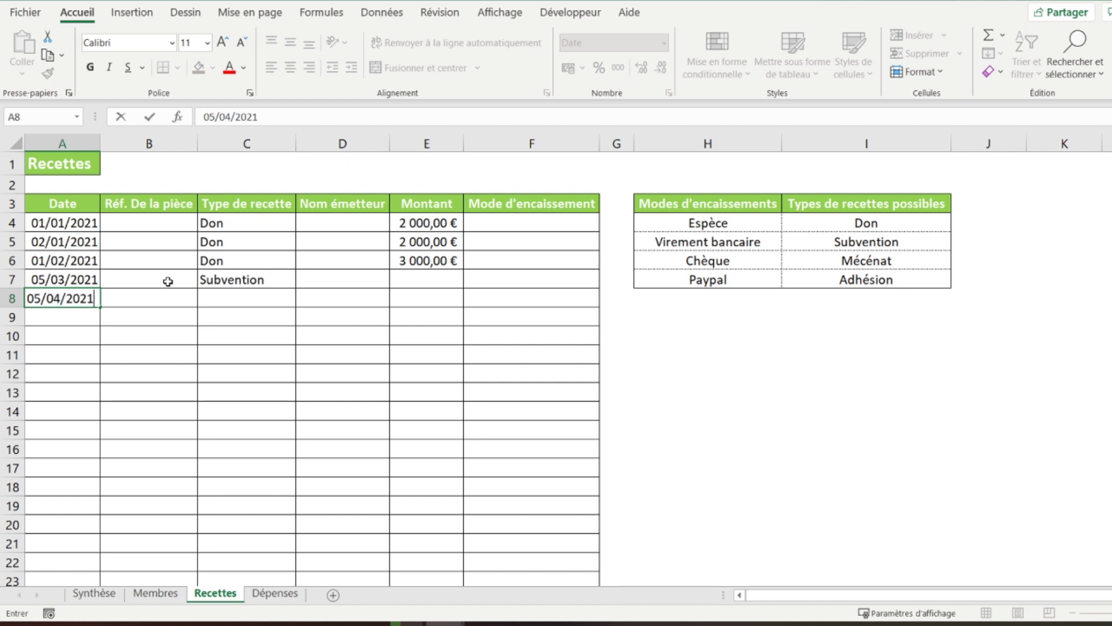
key("Tab")
key("Tab")
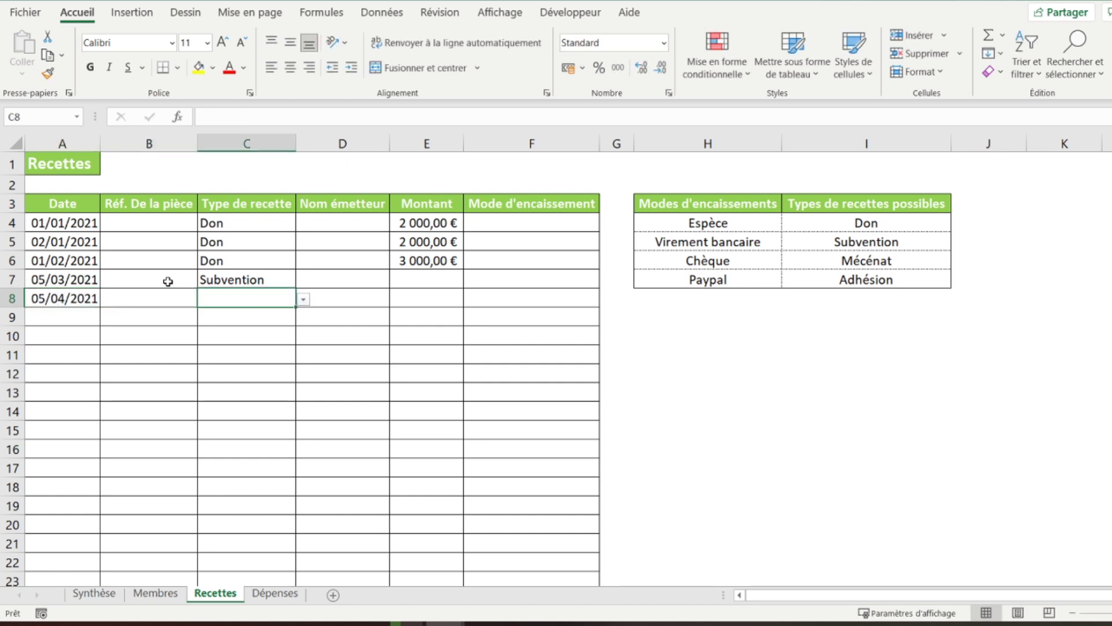
left_click(303, 299)
left_click(222, 339)
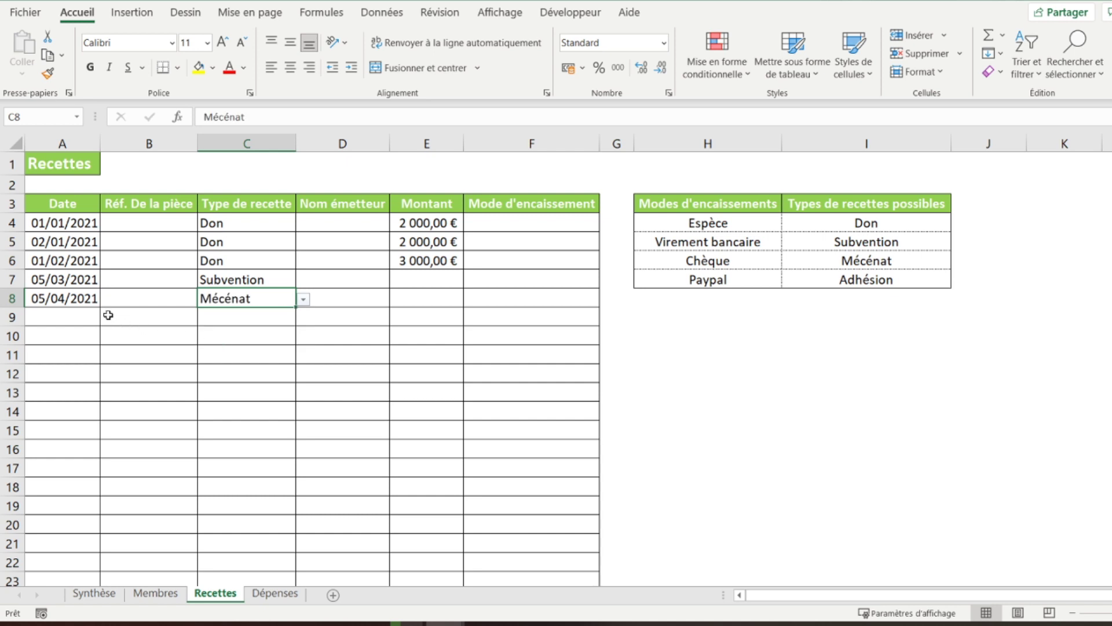
Add a receipt in row 9 of Recettes dated 10/10/2021 with the type Adhésion
left_click(71, 317)
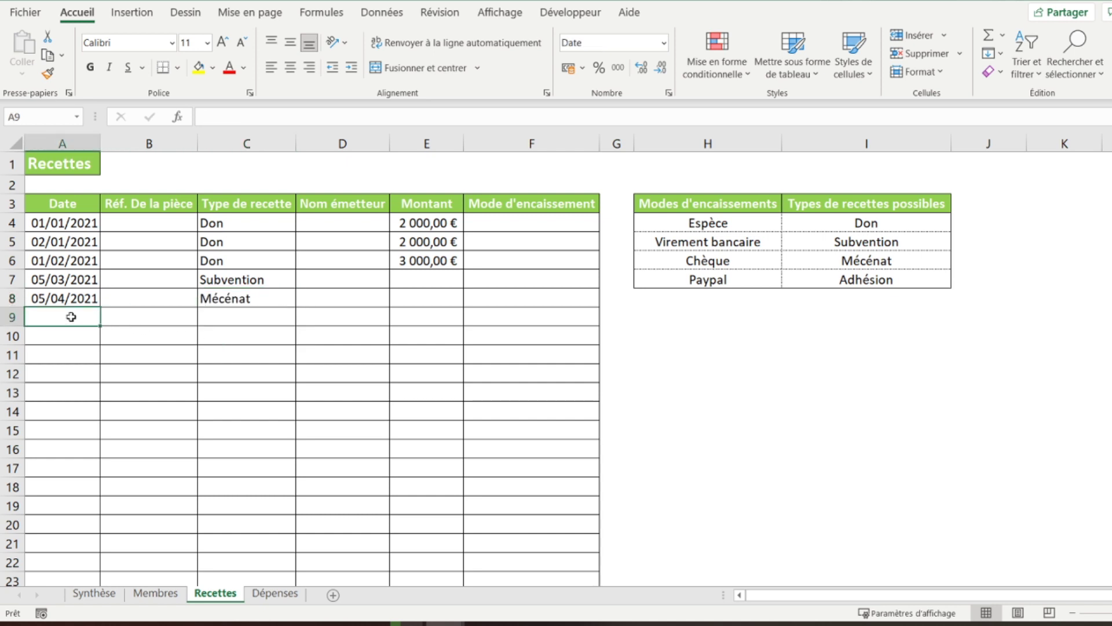
type("10/10/")
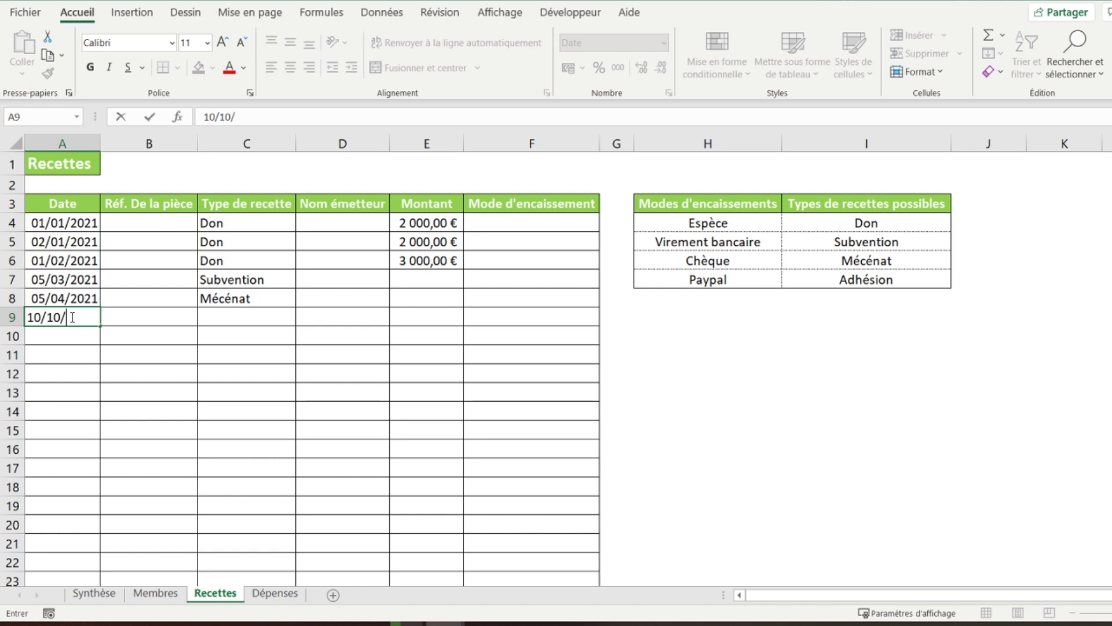
type("2021")
key("Tab")
key("Tab")
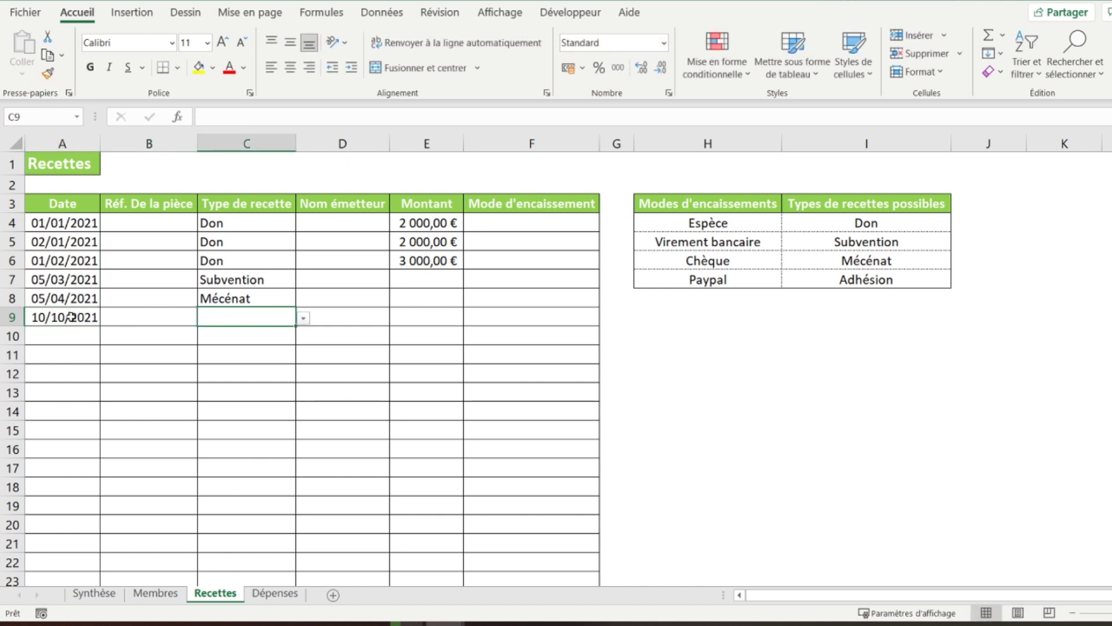
left_click(303, 318)
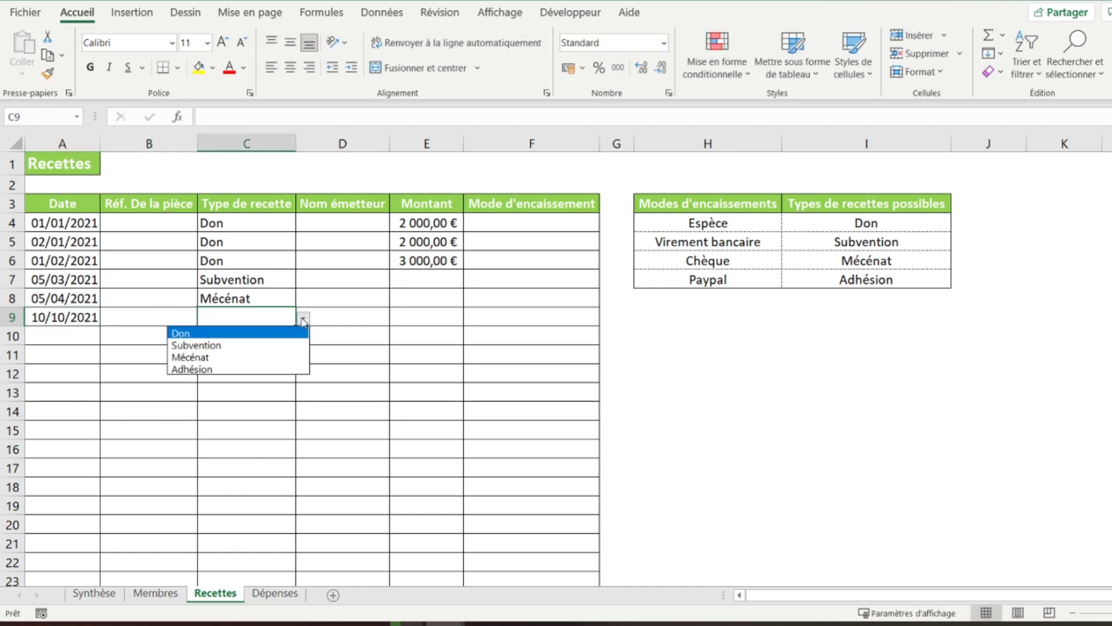
left_click(214, 368)
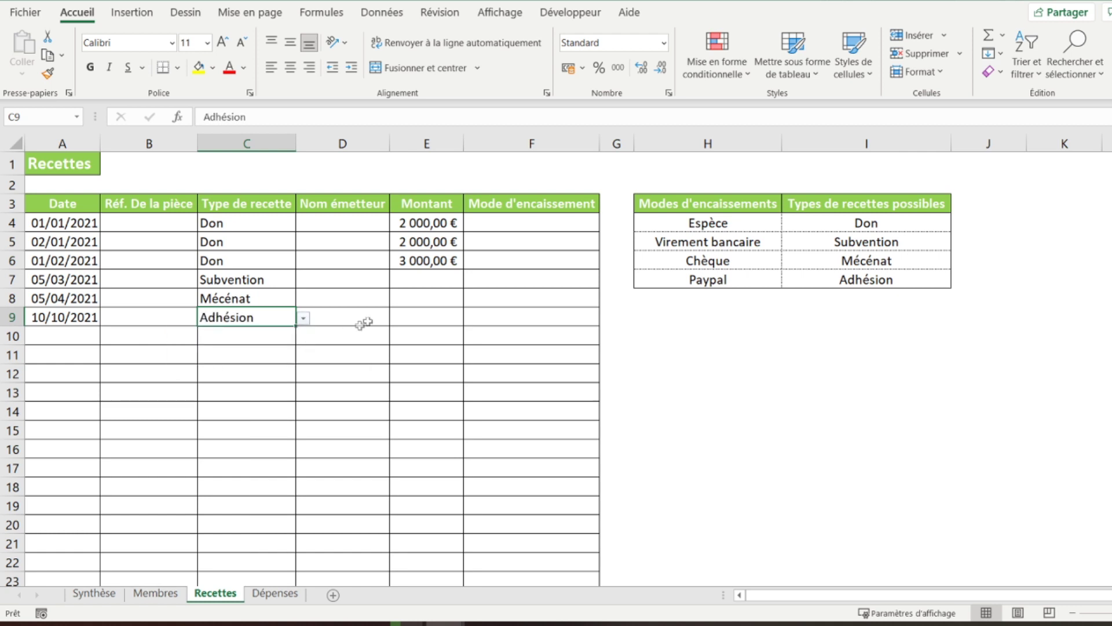
Enter the amounts 1500, 2500 and 3500 in E7:E9 of Recettes and check the matching monthly totals on Synthèse
left_click(424, 283)
type("1500")
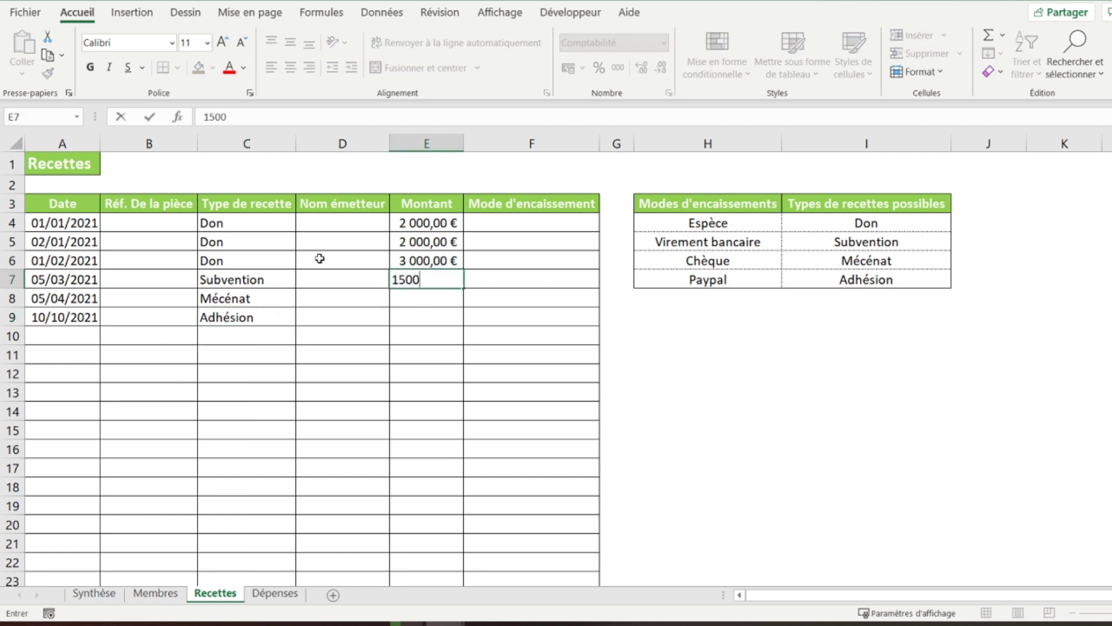
key("Return")
type("2 500")
key("Return")
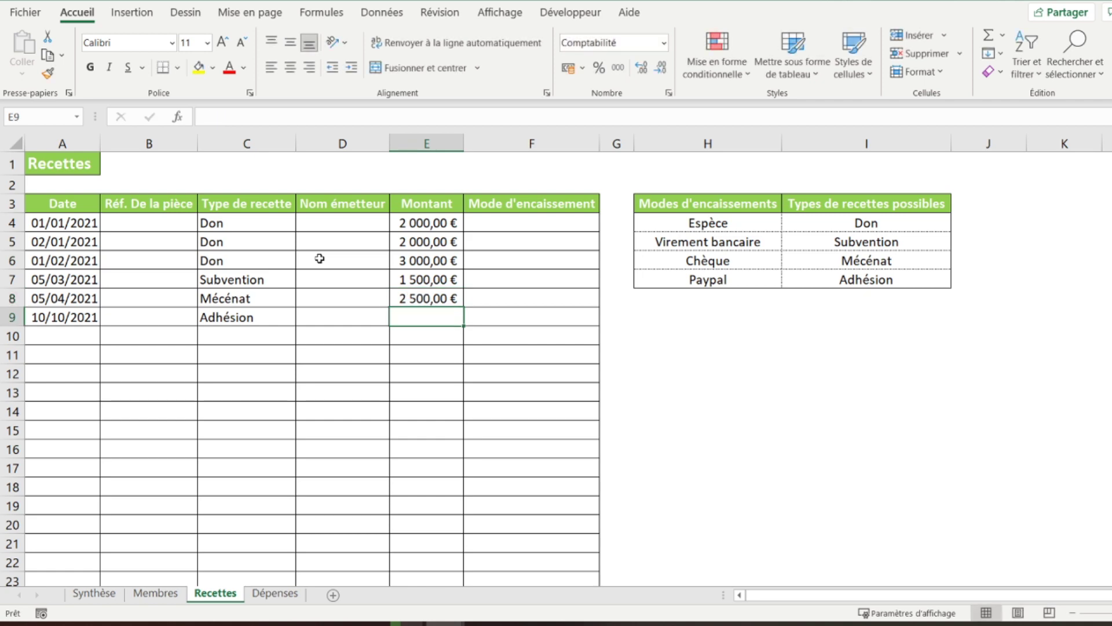
type("3500")
key("Return")
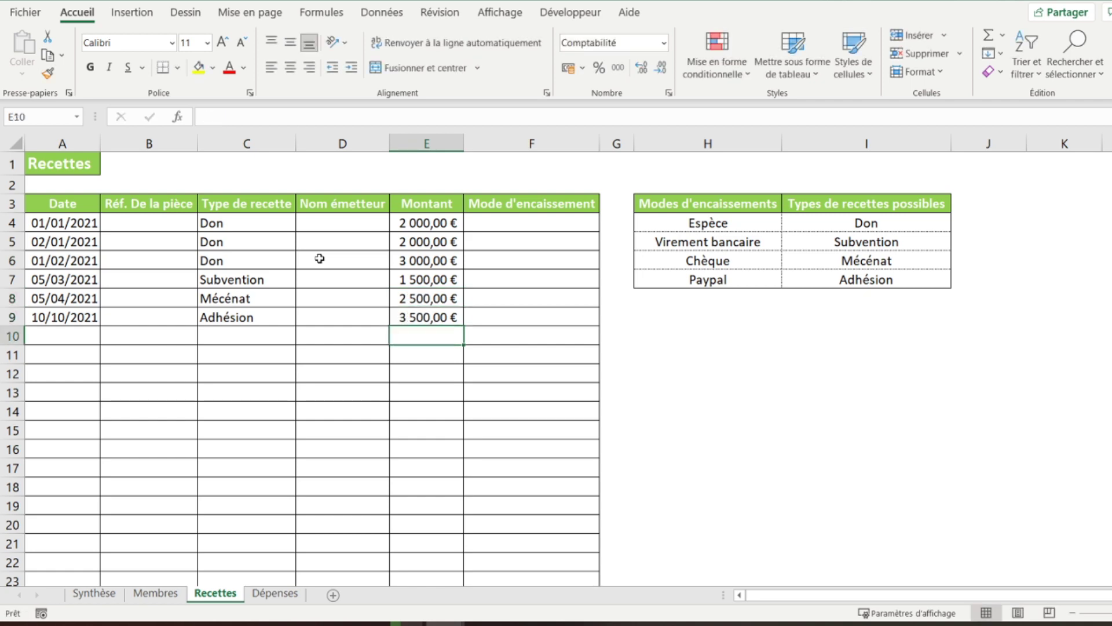
left_click(101, 593)
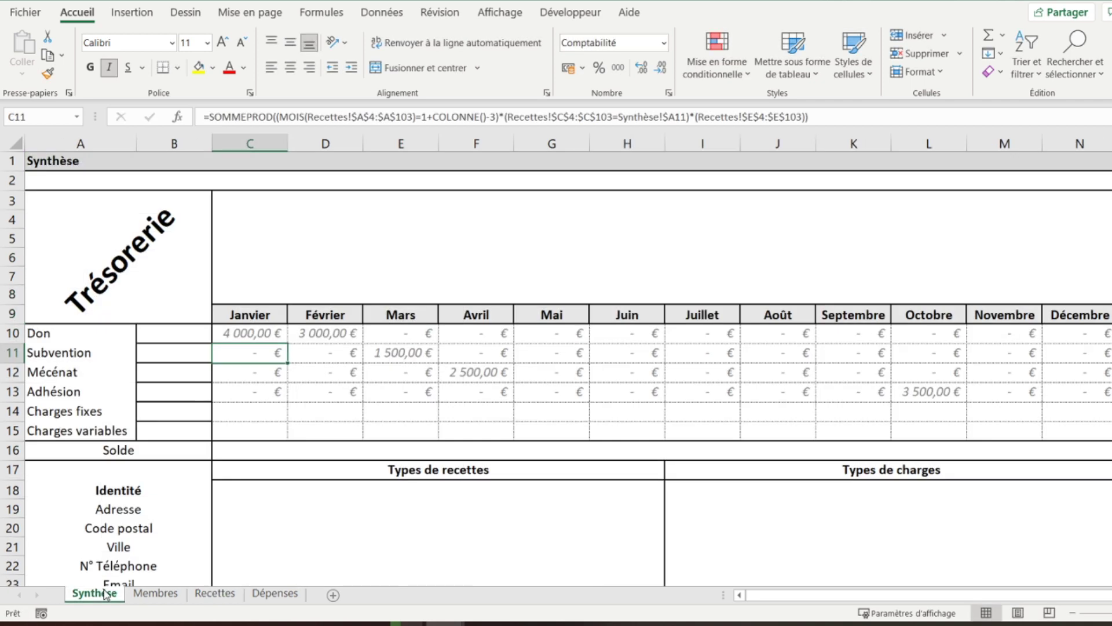
left_click(371, 354)
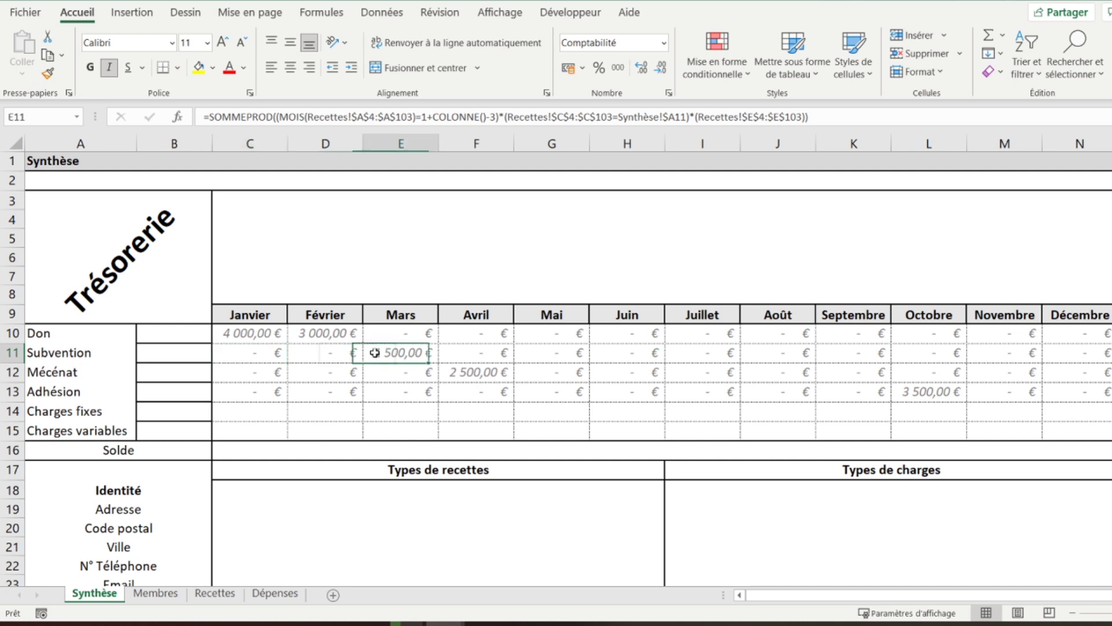
Check the April Mécénat and October Adhésion totals in the Trésorerie grid
left_click(466, 374)
left_click(912, 393)
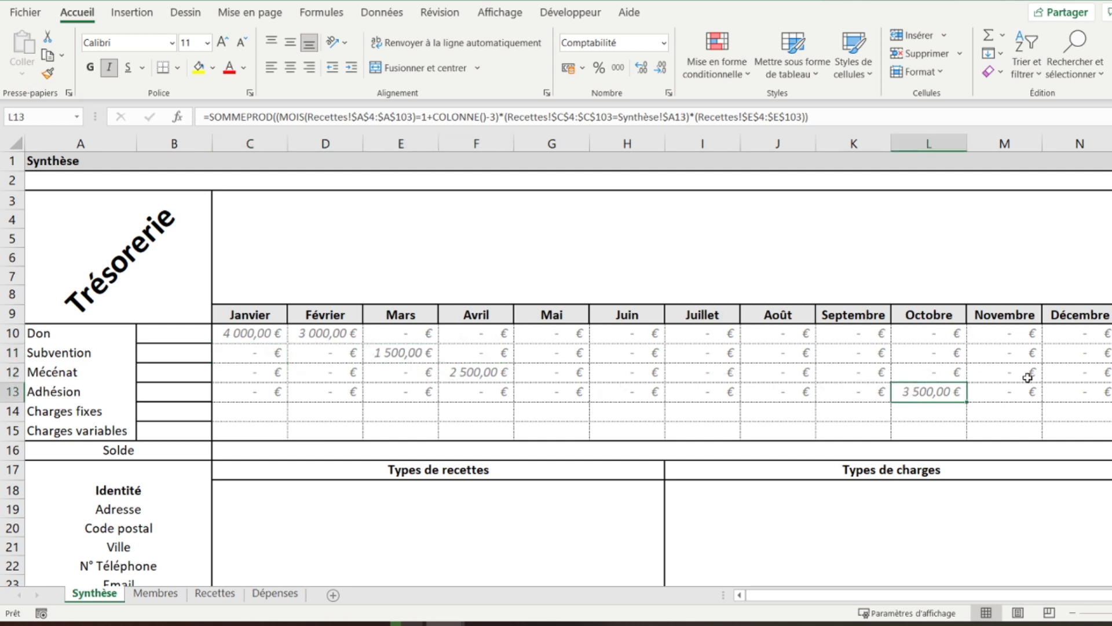
Begin a SOMMEPROD formula in C14 of Synthèse for January's Charges fixes, with MOIS applied to the Dépenses dates A4:A103
left_click(263, 410)
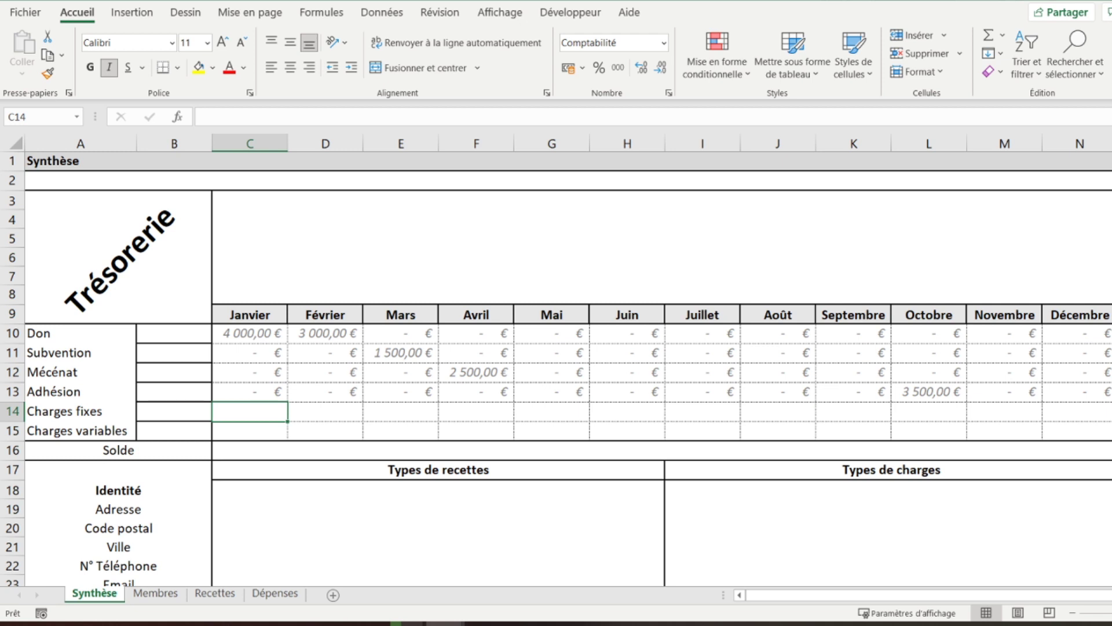
type("=")
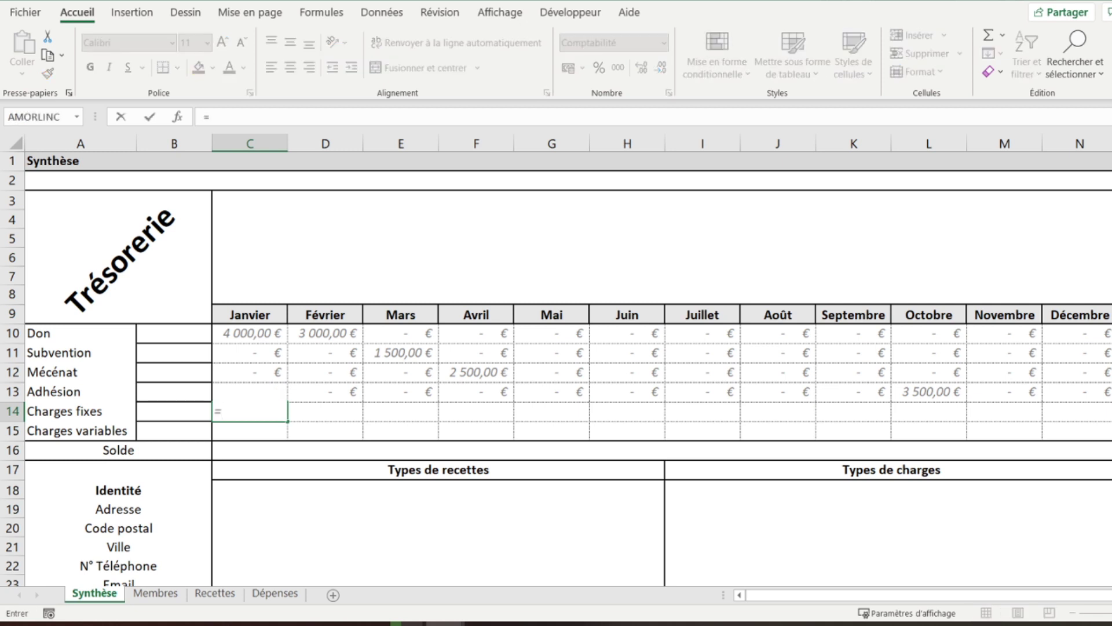
type("sommep")
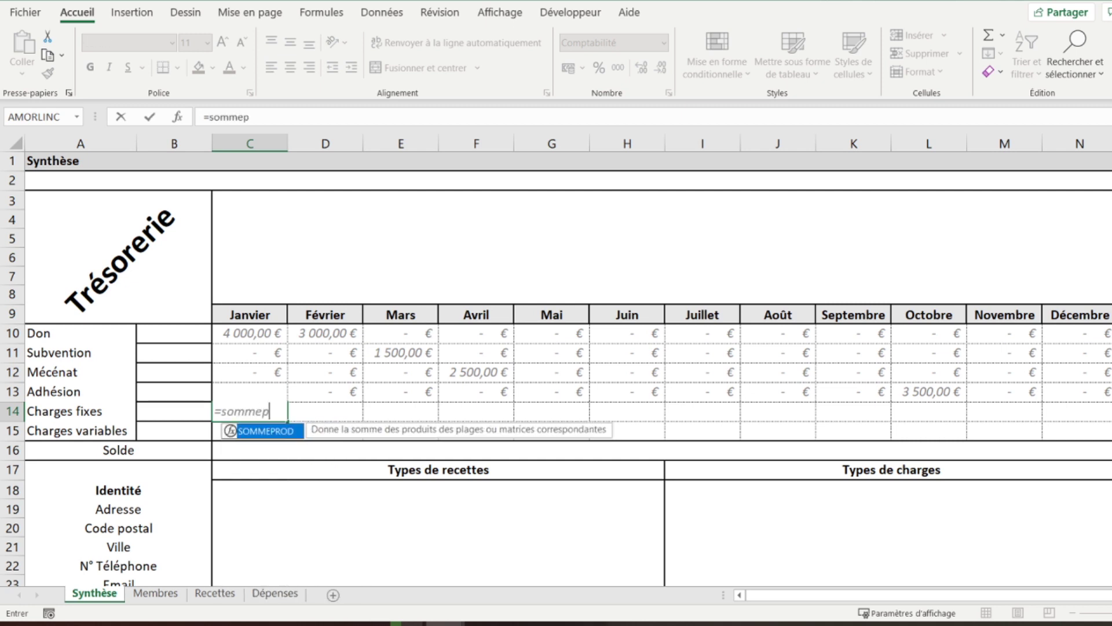
type("rod(")
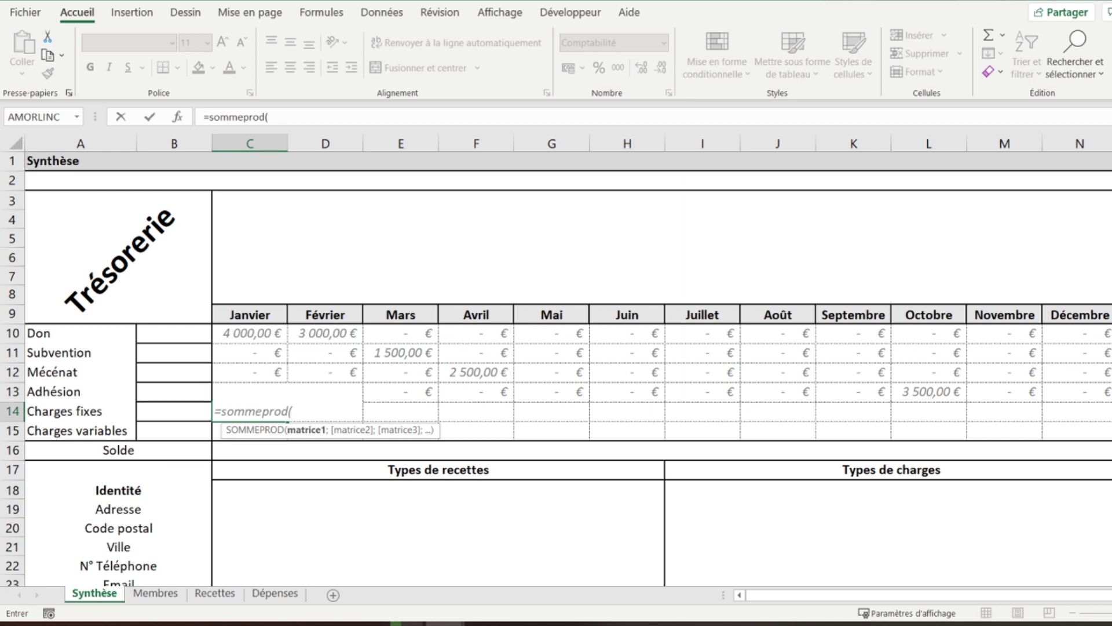
type("(mois(")
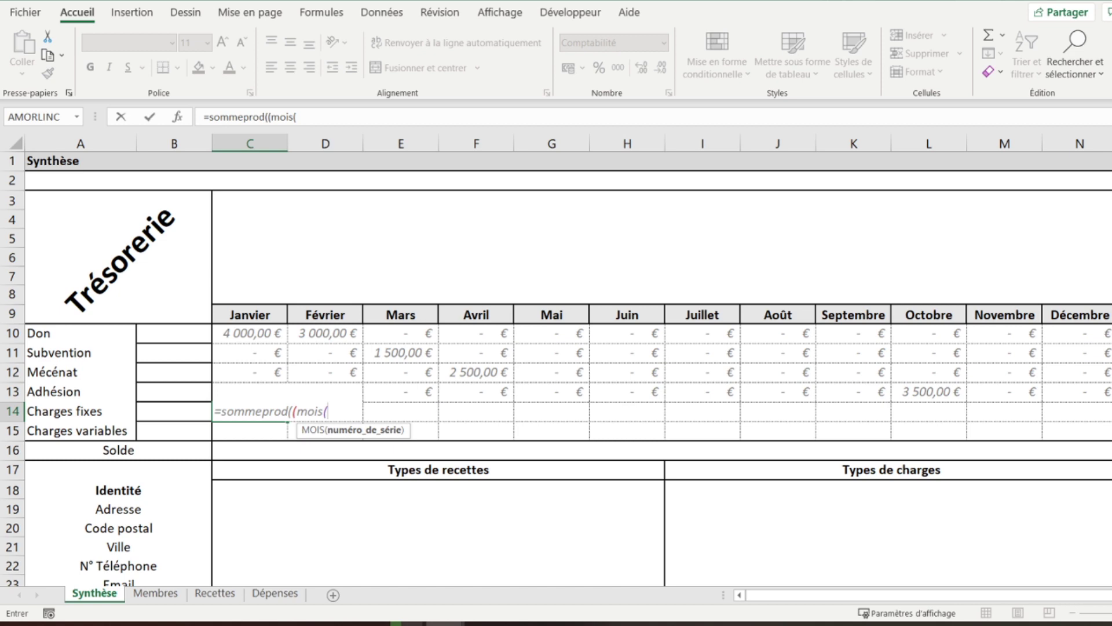
left_click(278, 594)
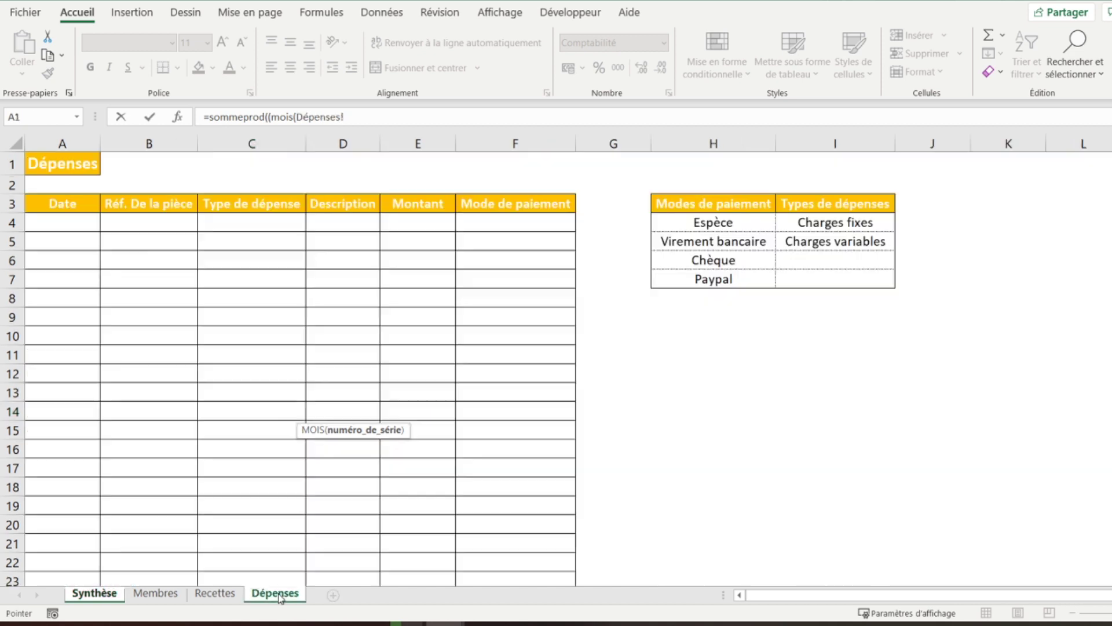
left_click_drag(64, 222, 47, 575)
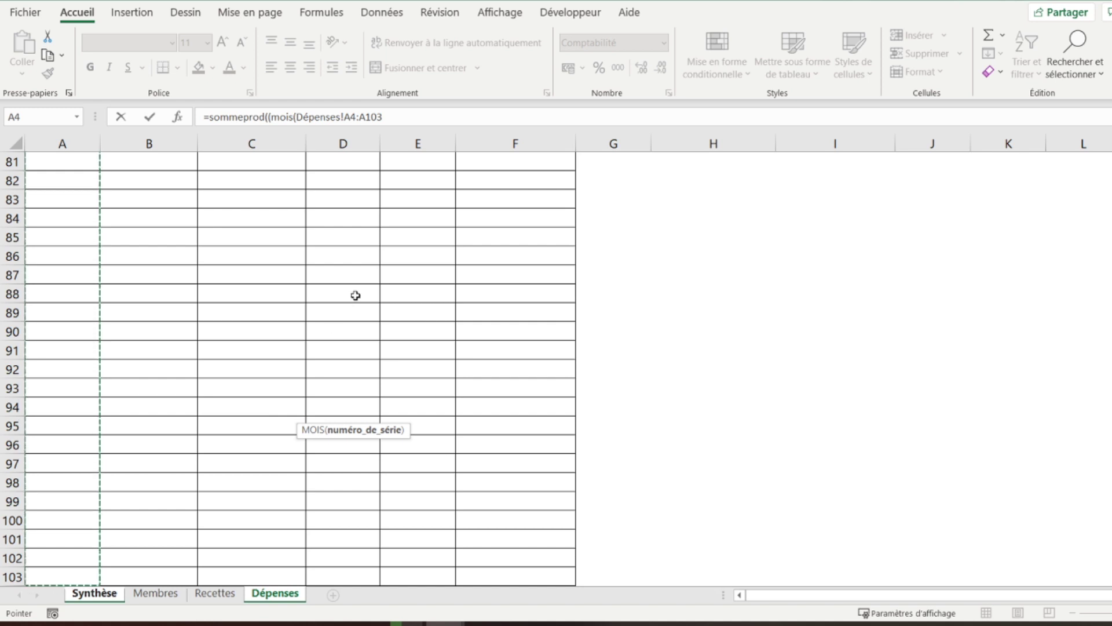
type(")")
Make the Dépenses date range absolute as $A$4:$A$103 and complete the month condition with =1+colonne()-3
left_click(350, 114)
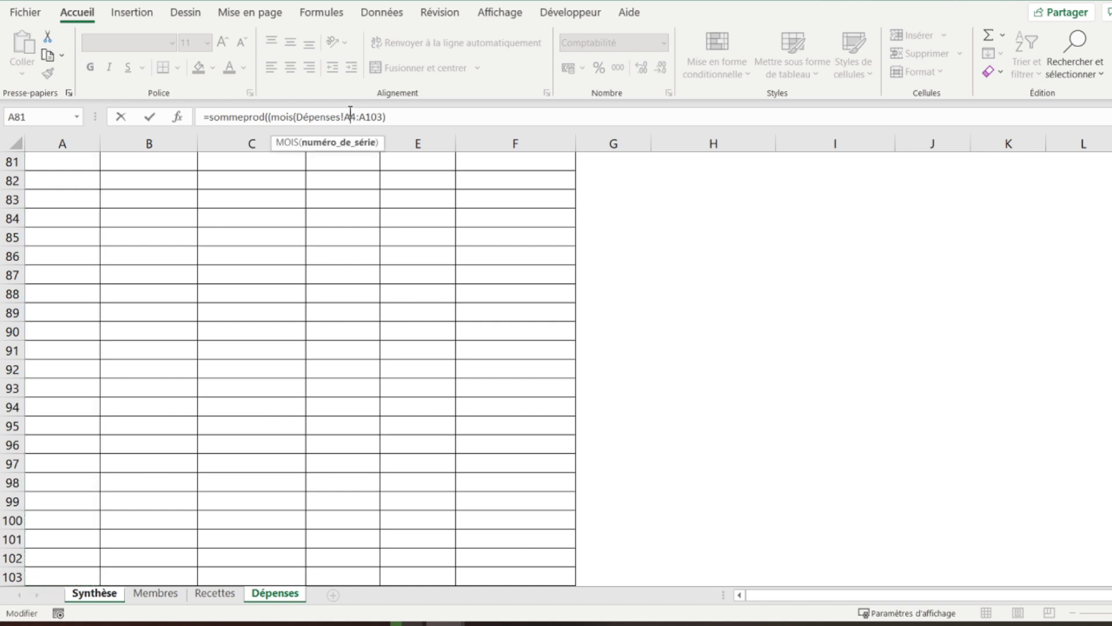
key("F4")
left_click(378, 117)
key("F4")
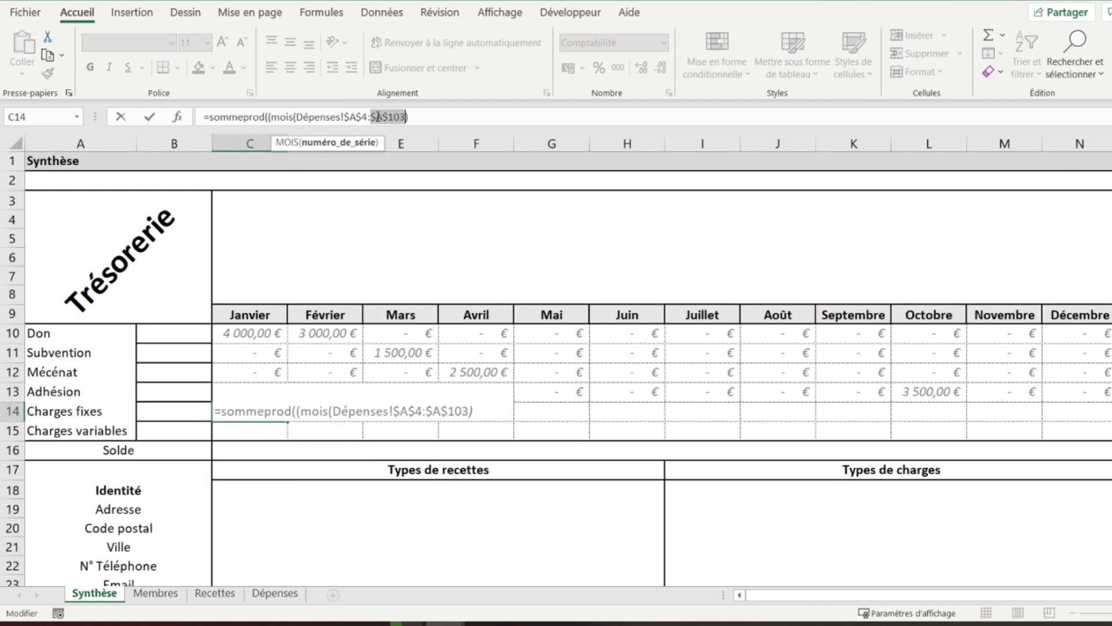
left_click(424, 120)
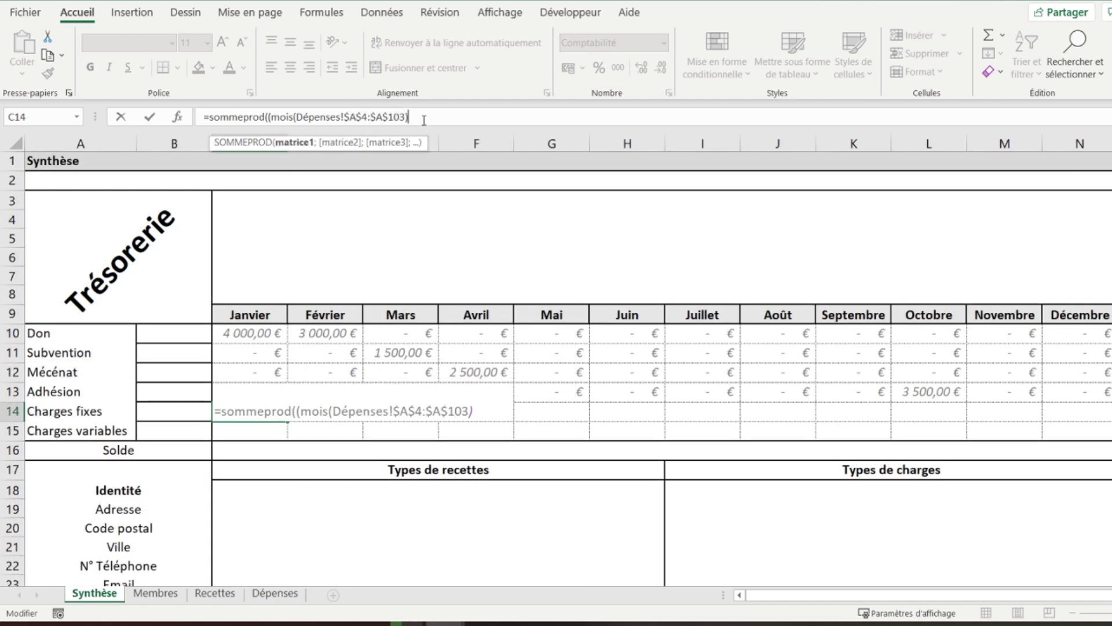
type("=1+colonne")
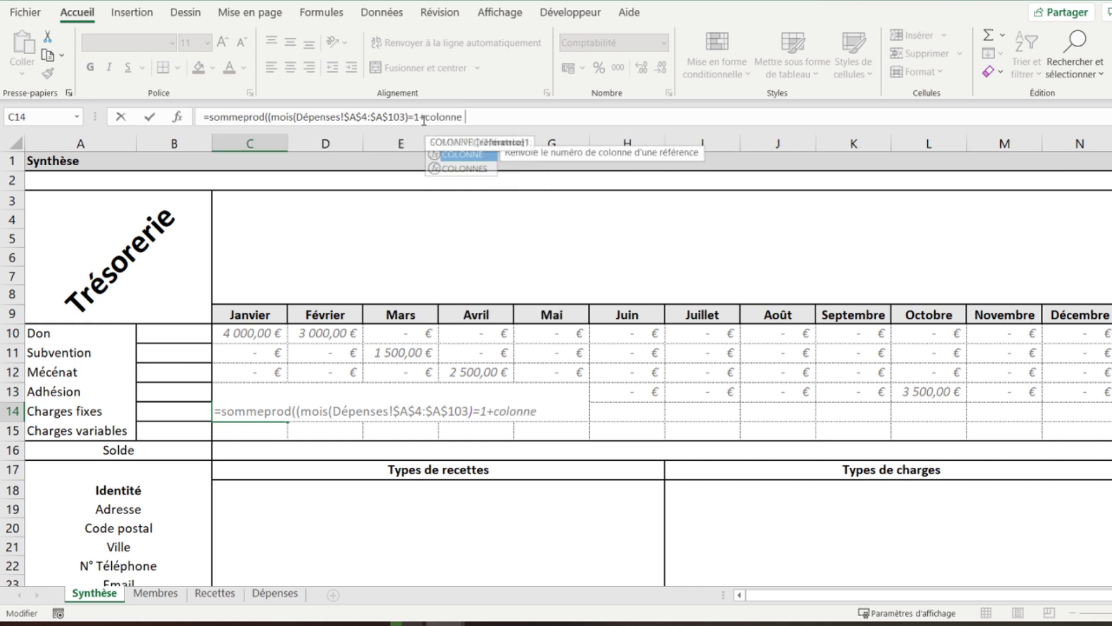
type("()")
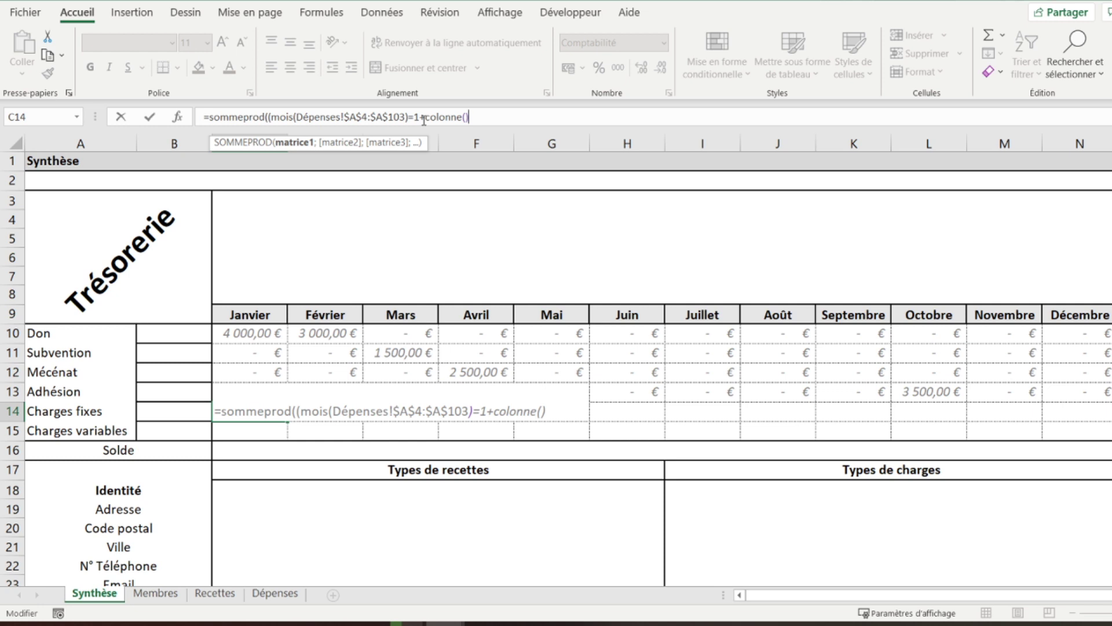
type("-3)*(")
Add a second condition to the C14 formula matching the expense types, Dépenses!$C$4:$C$103=Synthèse!$A14
left_click(283, 594)
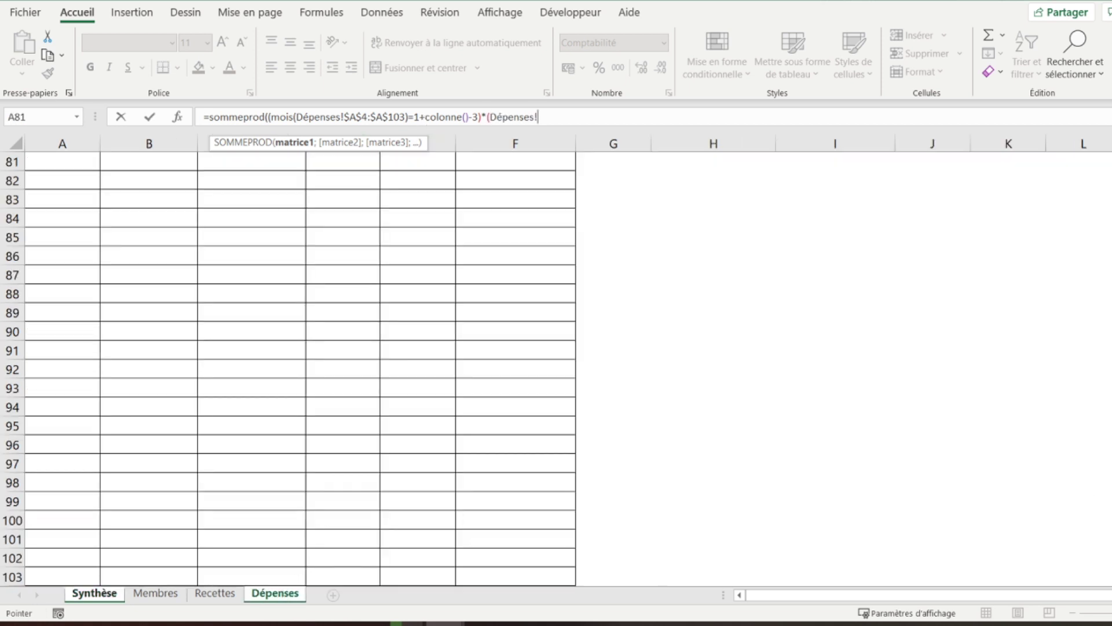
scroll(290, 371, "up", 20)
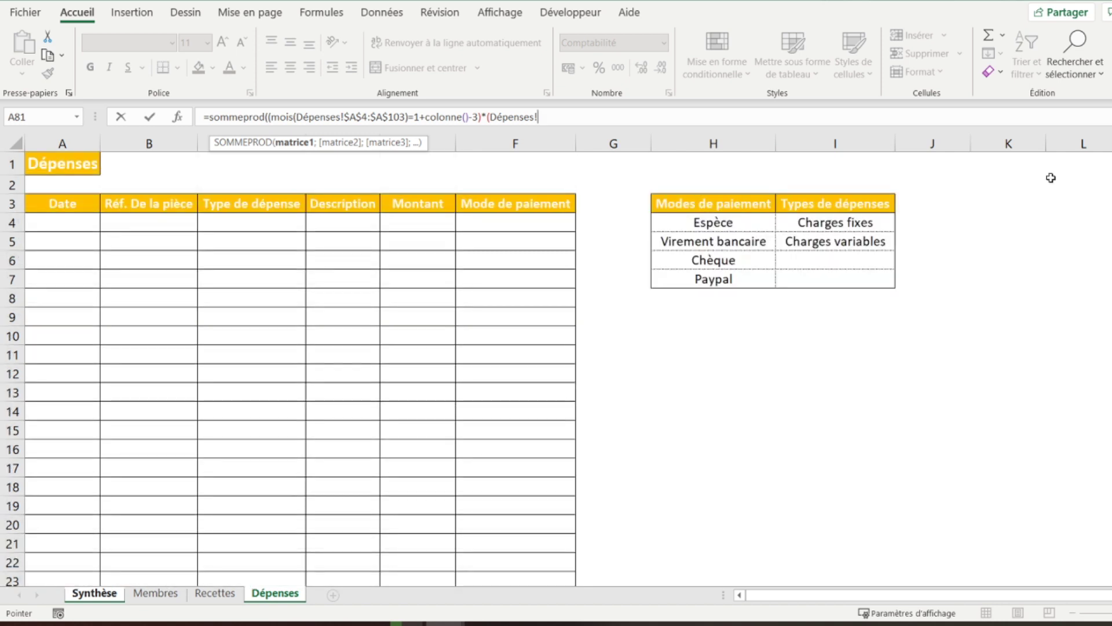
left_click_drag(254, 220, 269, 566)
left_click(545, 117)
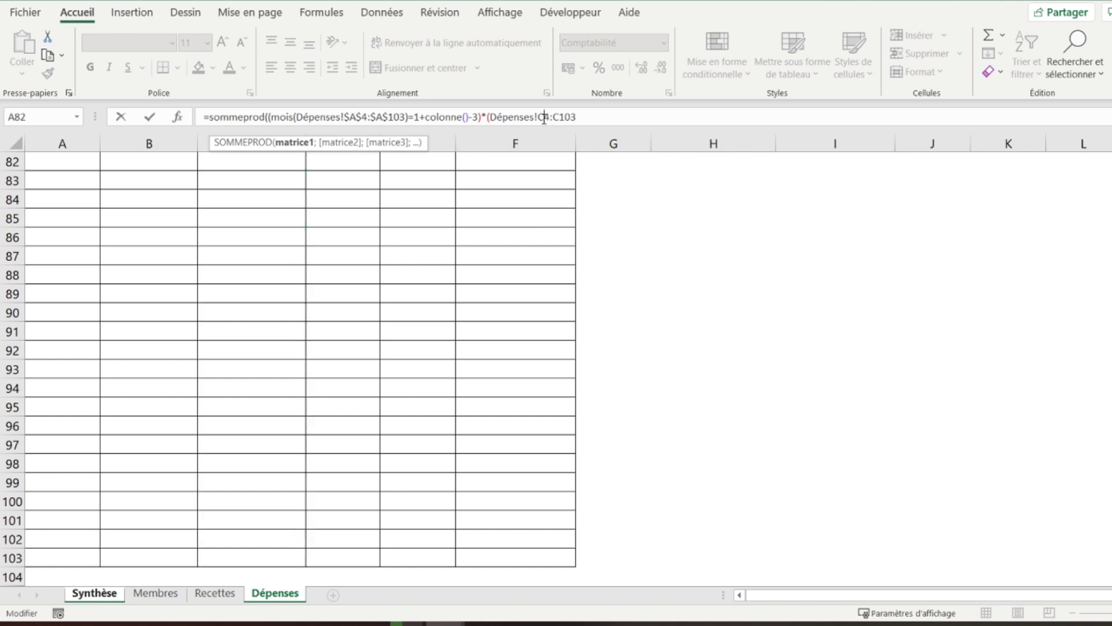
key("F4")
left_click(572, 118)
key("F4")
left_click(612, 114)
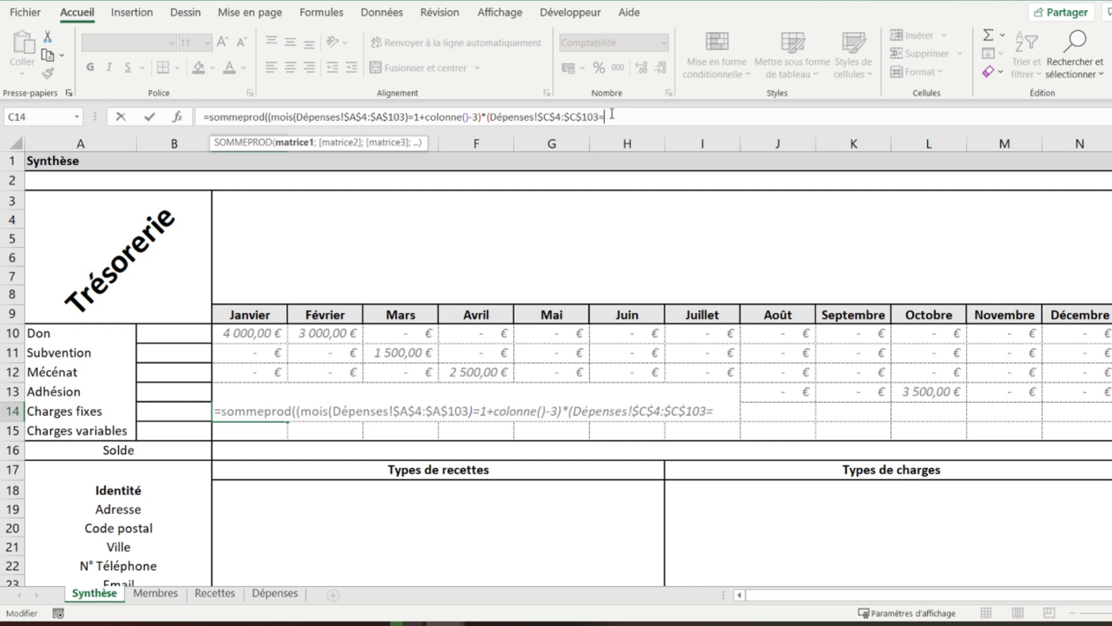
left_click(58, 412)
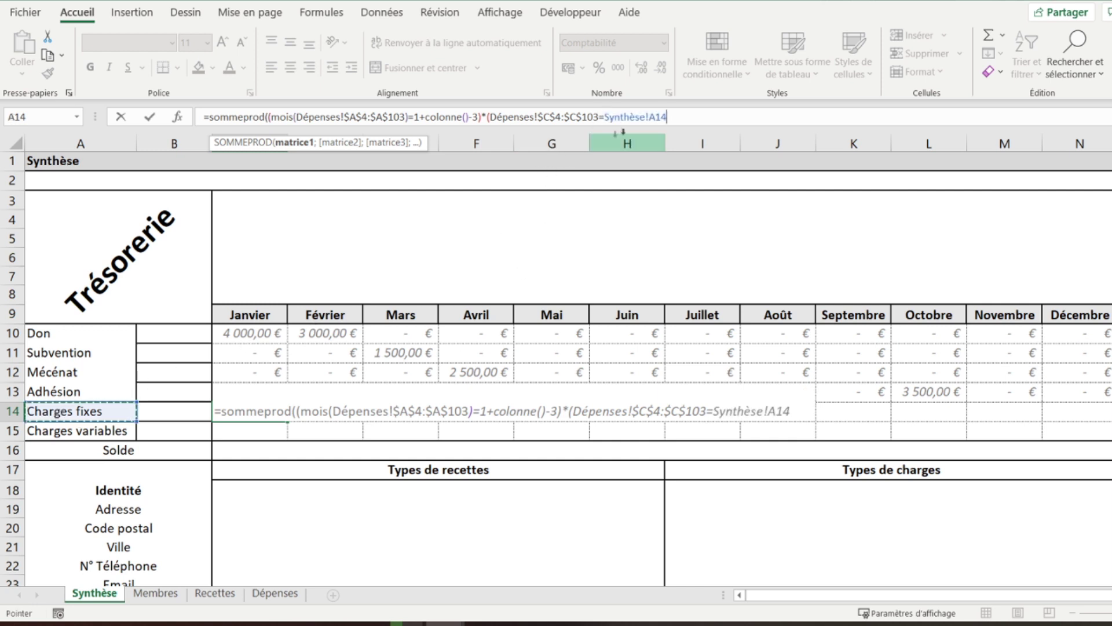
left_click(649, 118)
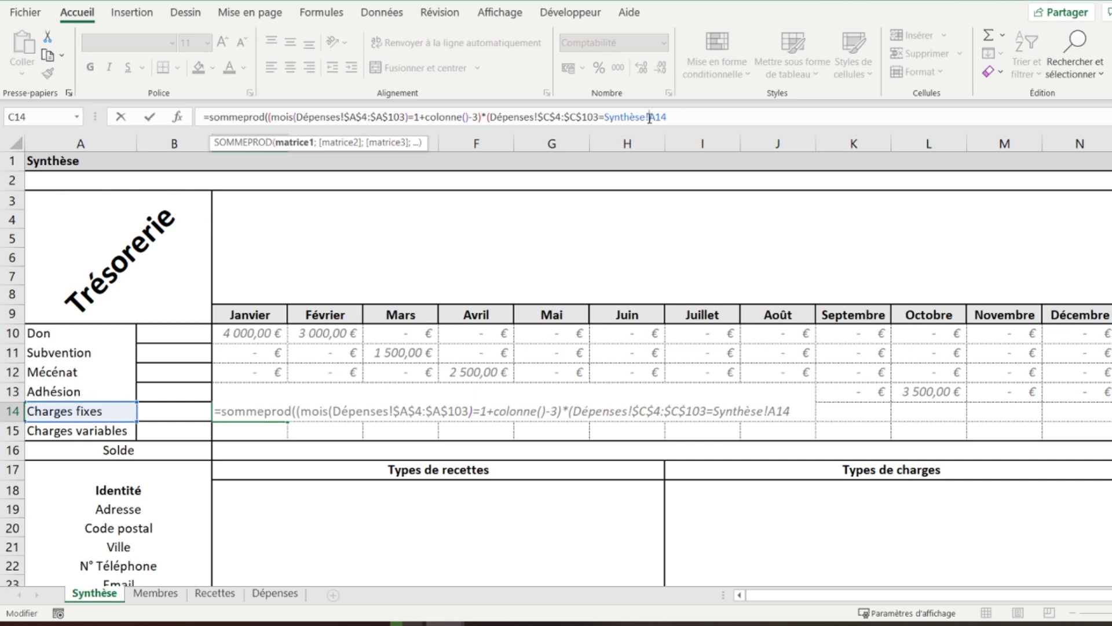
type("$")
Multiply the conditions by the amounts in Dépenses!$E$4:$E$103, complete the SOMMEPROD formula and review it in C14
left_click(282, 592)
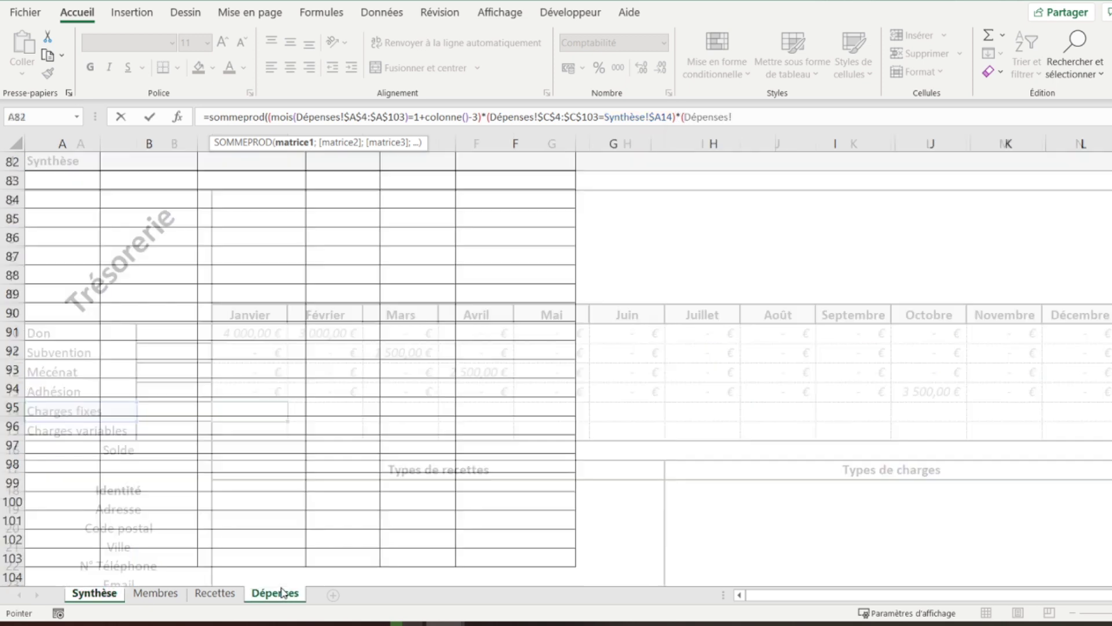
scroll(556, 370, "up", 1)
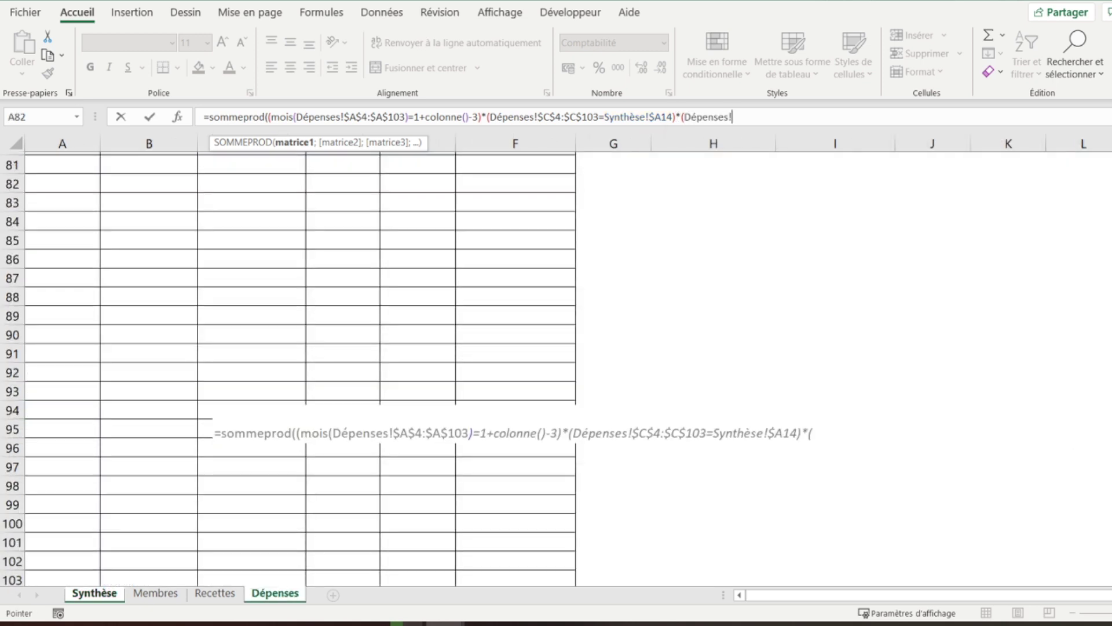
scroll(556, 371, "up", 20)
left_click_drag(416, 222, 411, 578)
left_click(740, 117)
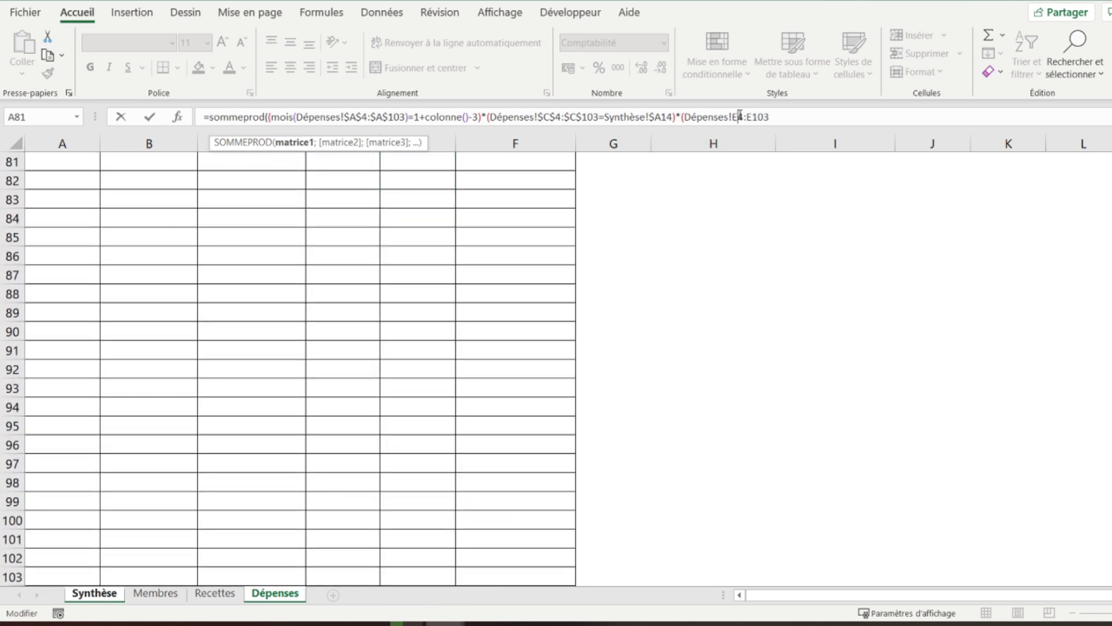
key("F4")
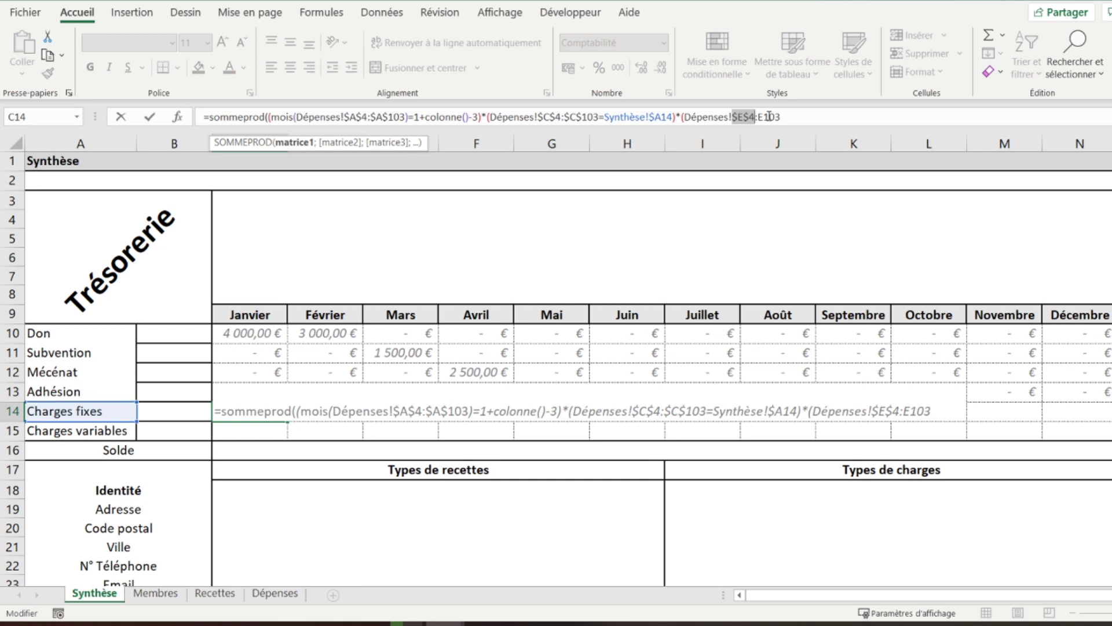
left_click(764, 117)
key("F4")
left_click(827, 117)
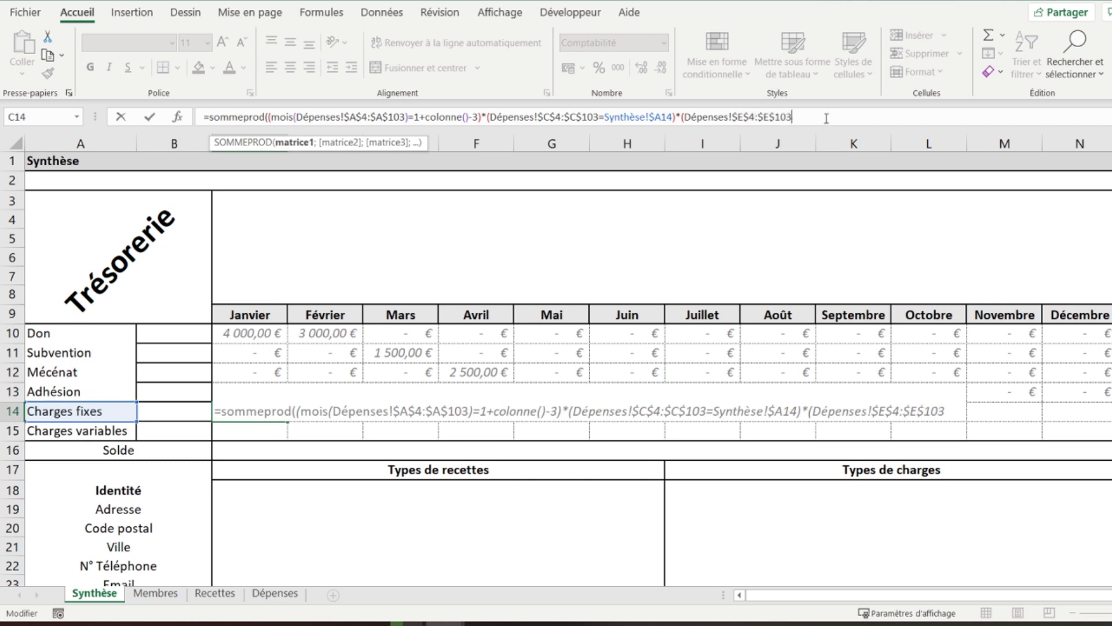
type(")")
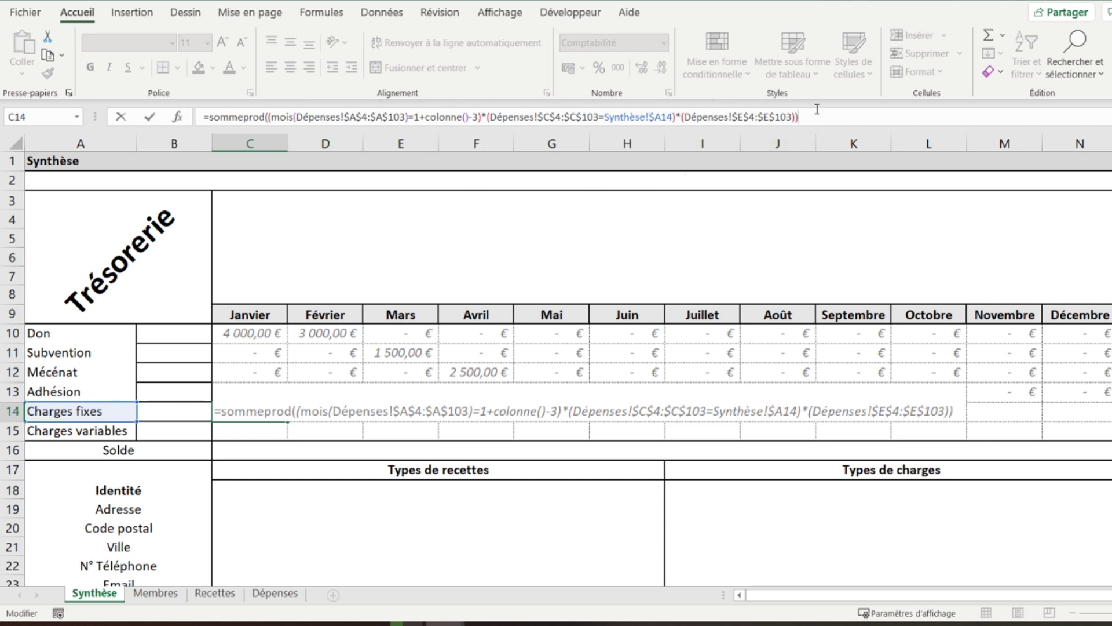
key("Return")
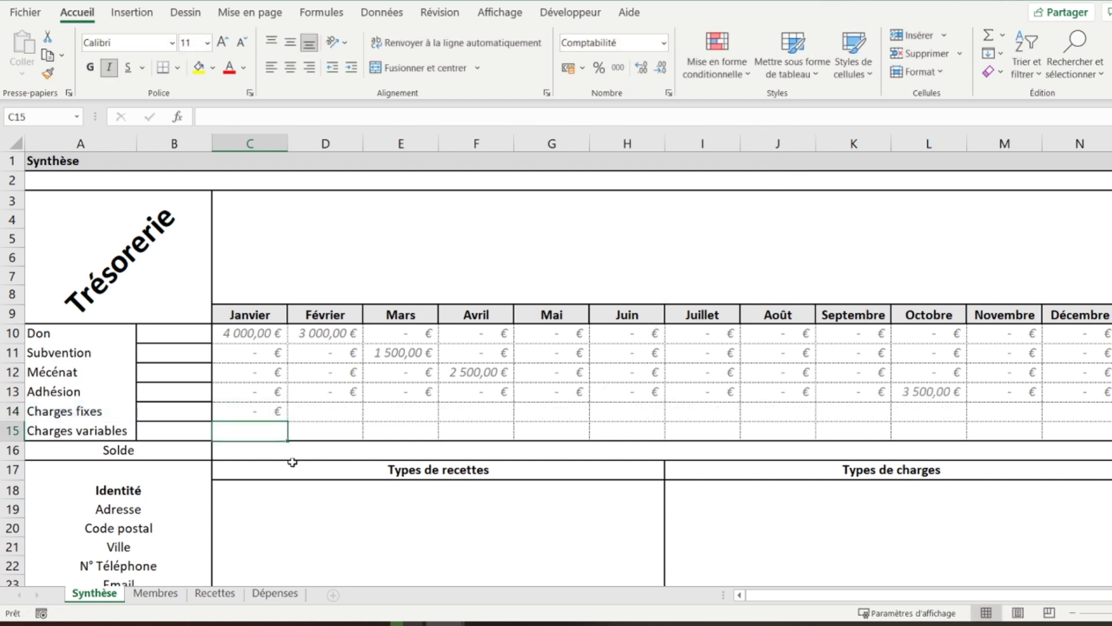
left_click(280, 416)
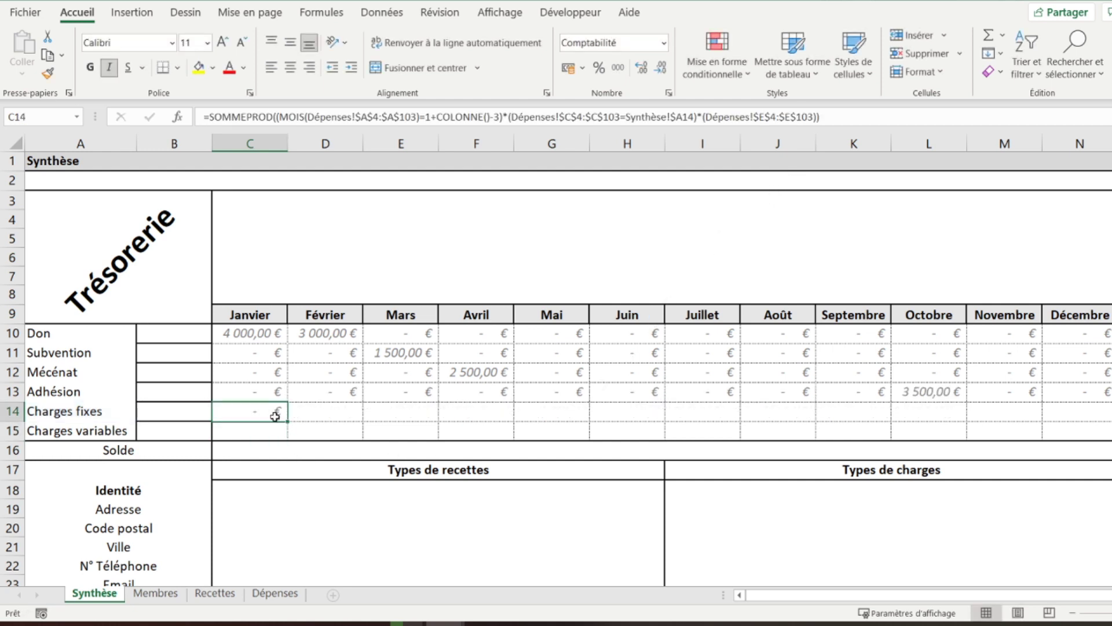
Add an expense in row 4 of Dépenses dated 01/01/2021 with the type Charges variables
left_click(260, 593)
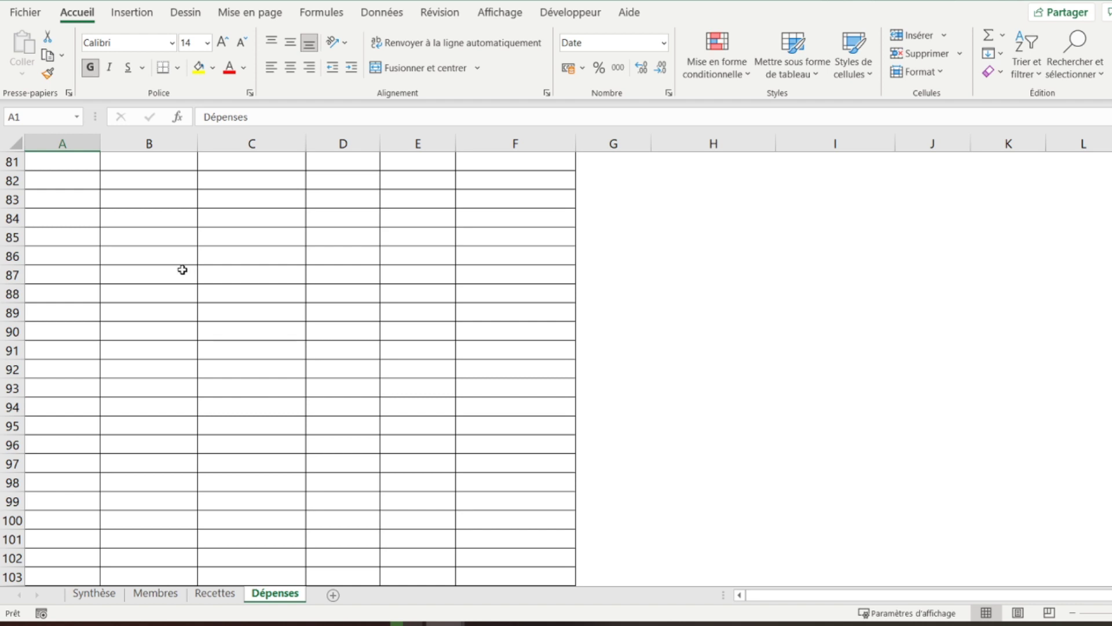
scroll(182, 270, "up", 6)
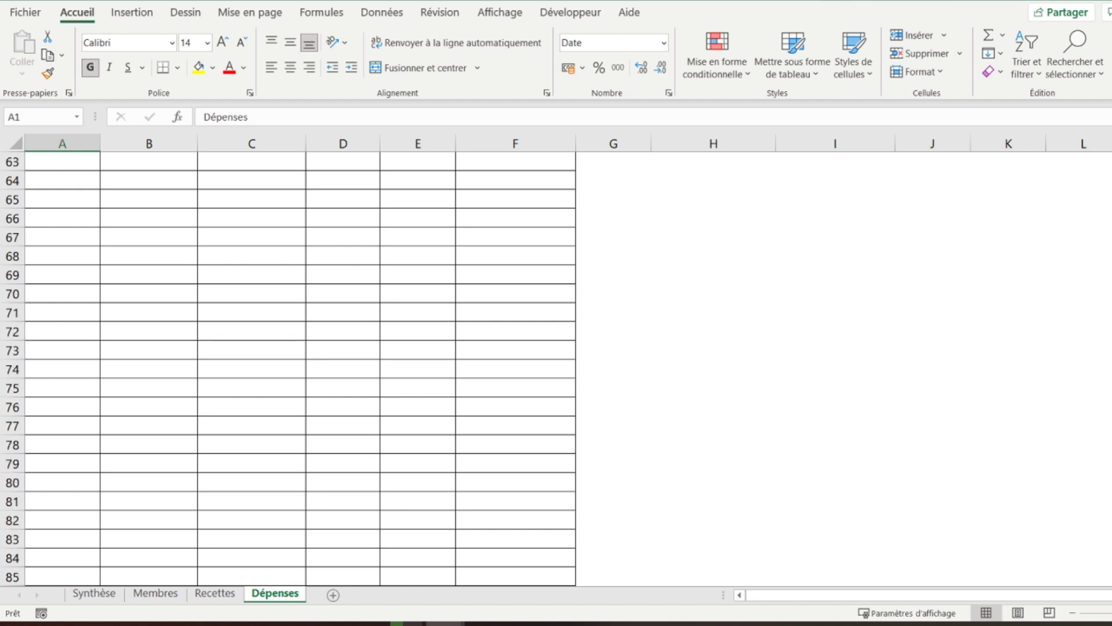
scroll(290, 365, "up", 20)
left_click(36, 216)
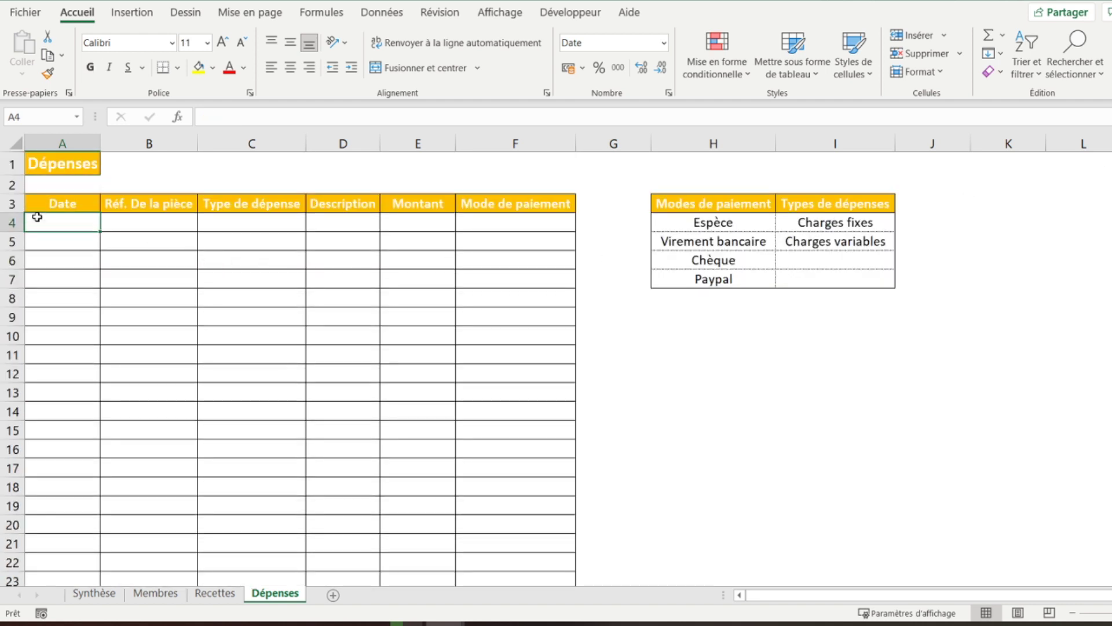
type("01/01/")
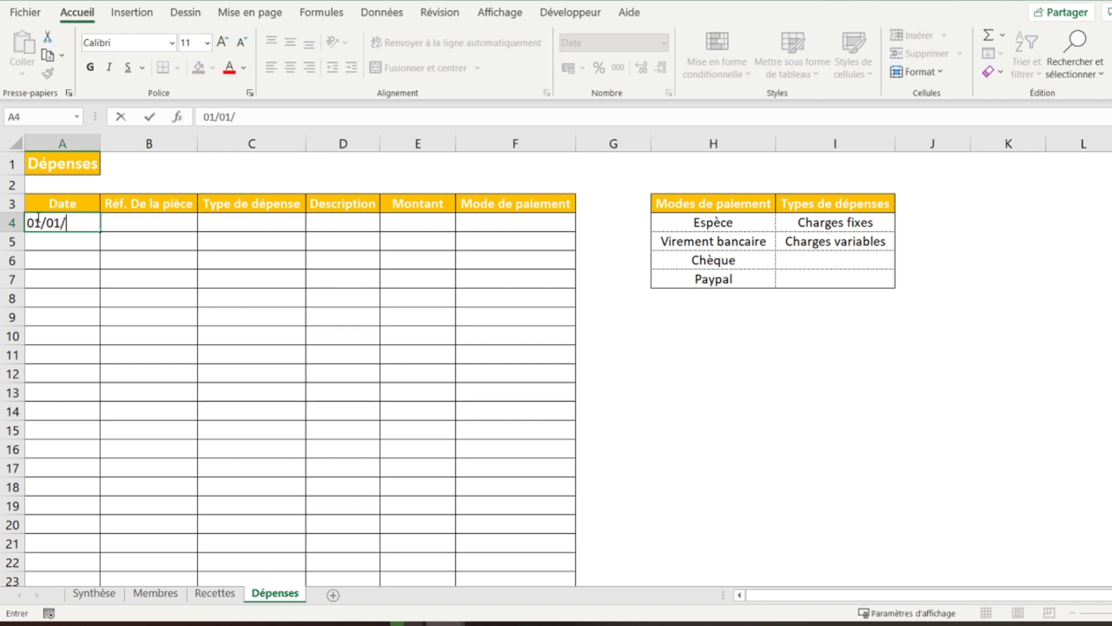
type("2021")
key("Tab")
key("Tab")
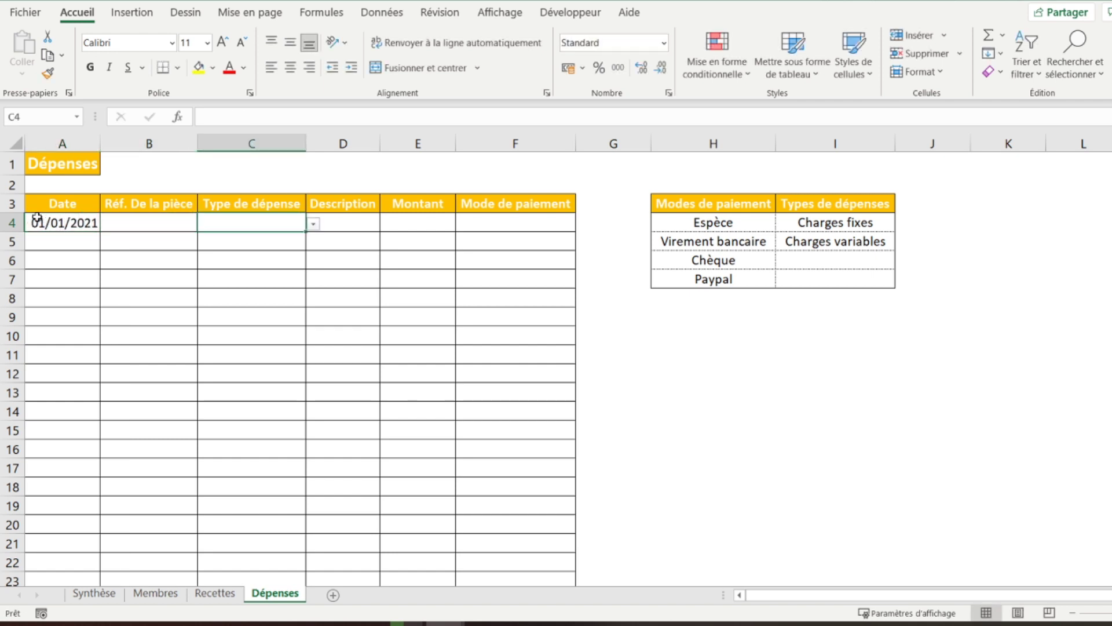
left_click(315, 226)
left_click(277, 245)
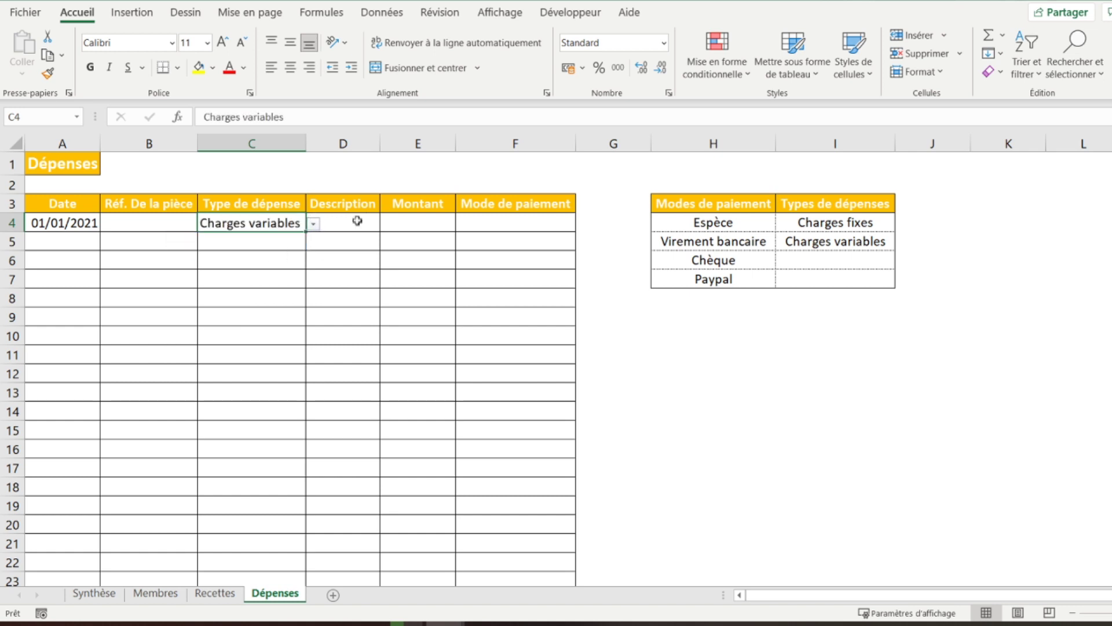
Enter 100 as the amount of the first expense in E4 of Dépenses
left_click(359, 220)
left_click(448, 226)
type("100")
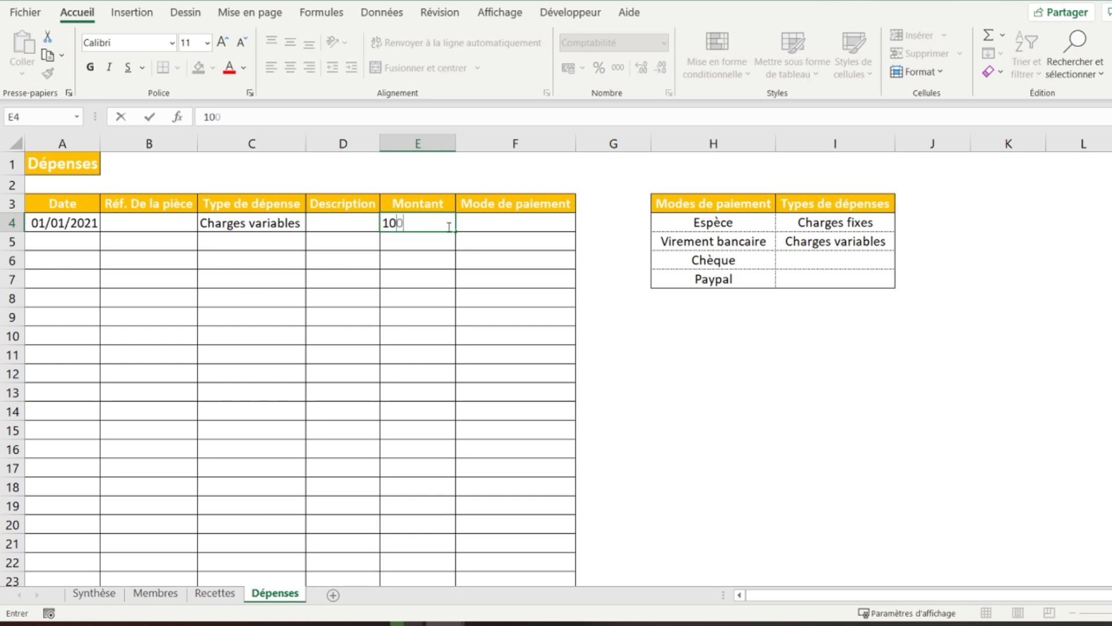
key("Return")
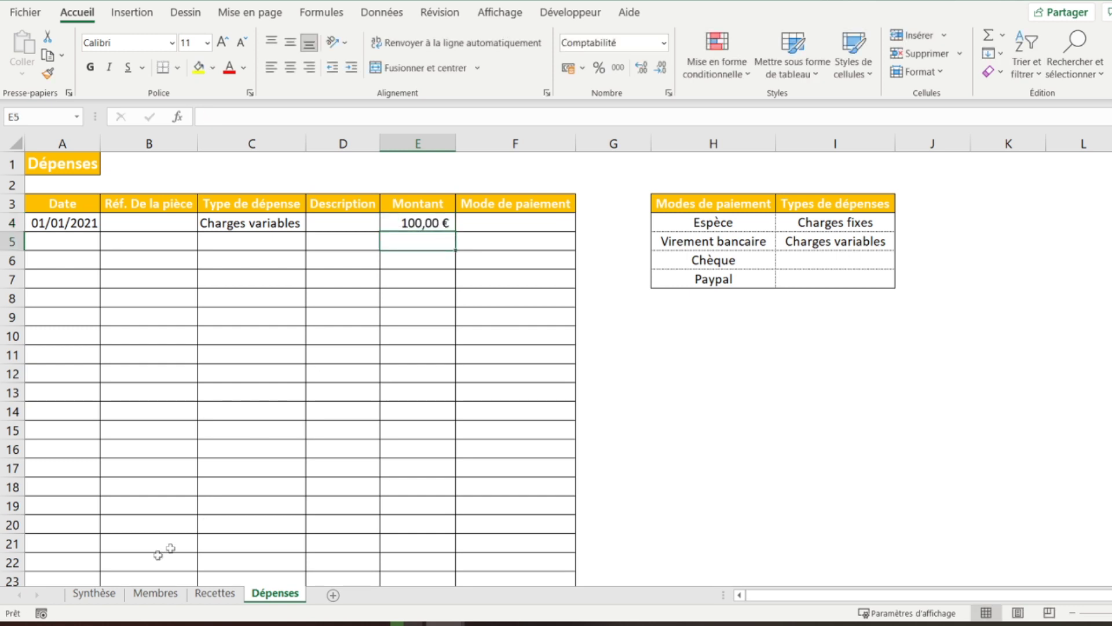
Change the type of the first expense in C4 of Dépenses to Charges fixes and check C14 in Synthèse
left_click(88, 595)
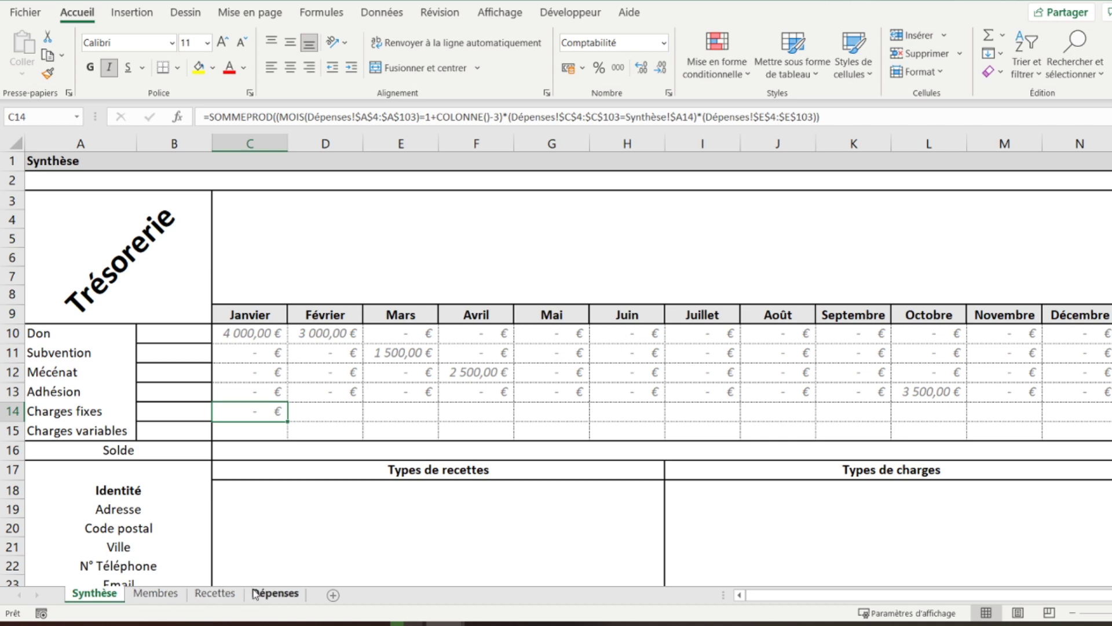
left_click(276, 593)
left_click(292, 222)
left_click(313, 224)
left_click(258, 238)
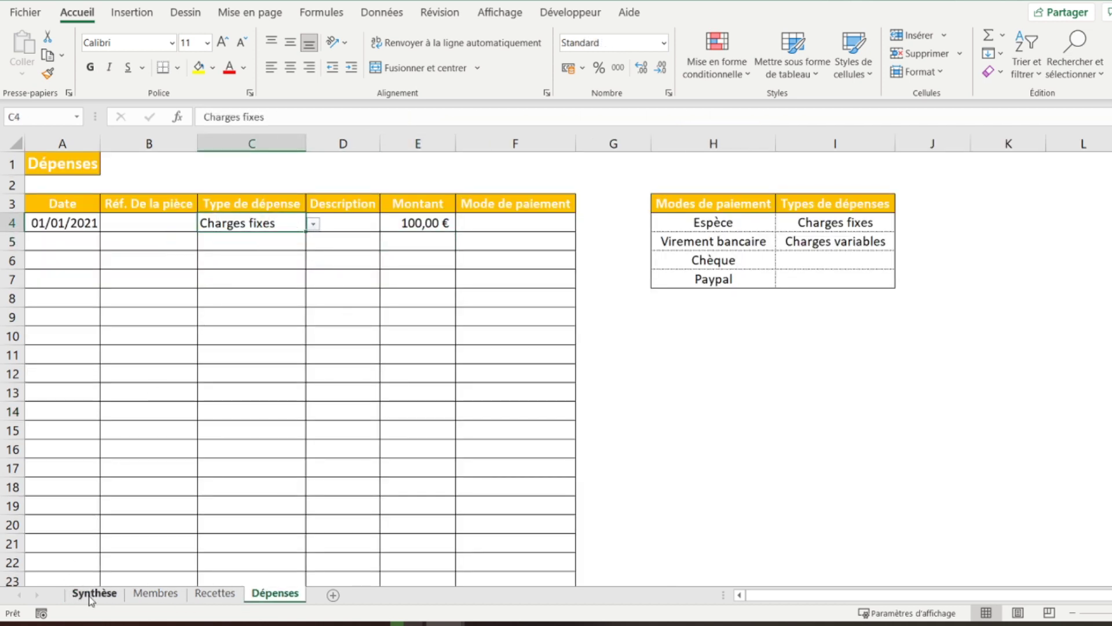
left_click(92, 594)
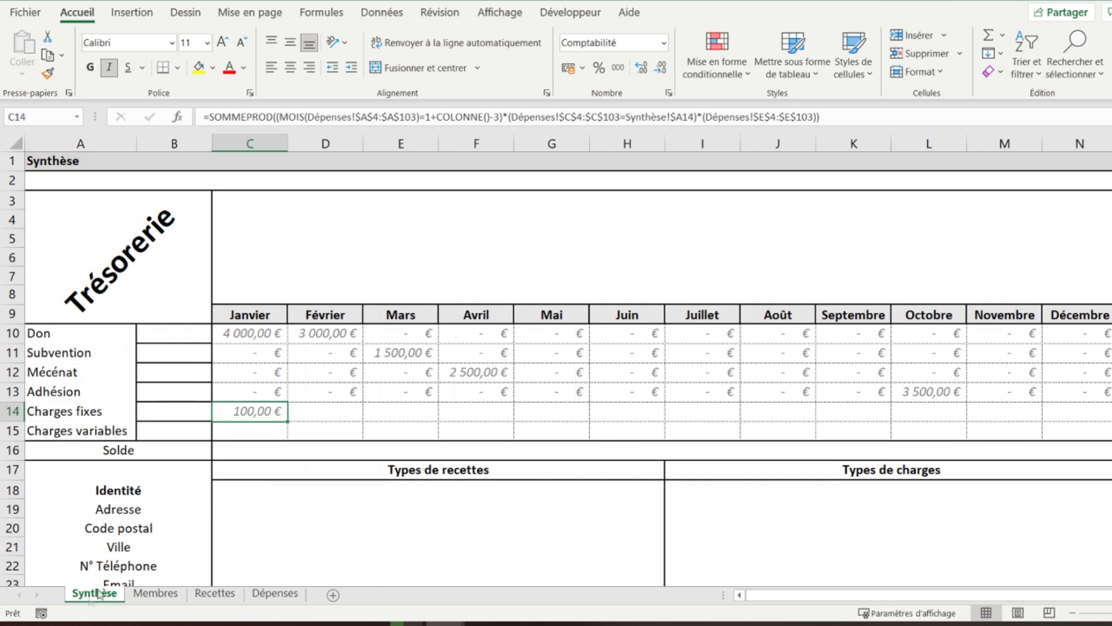
Copy the C14 formula across the Charges fixes row to D14:N14, pasting formulas only
right_click(248, 417)
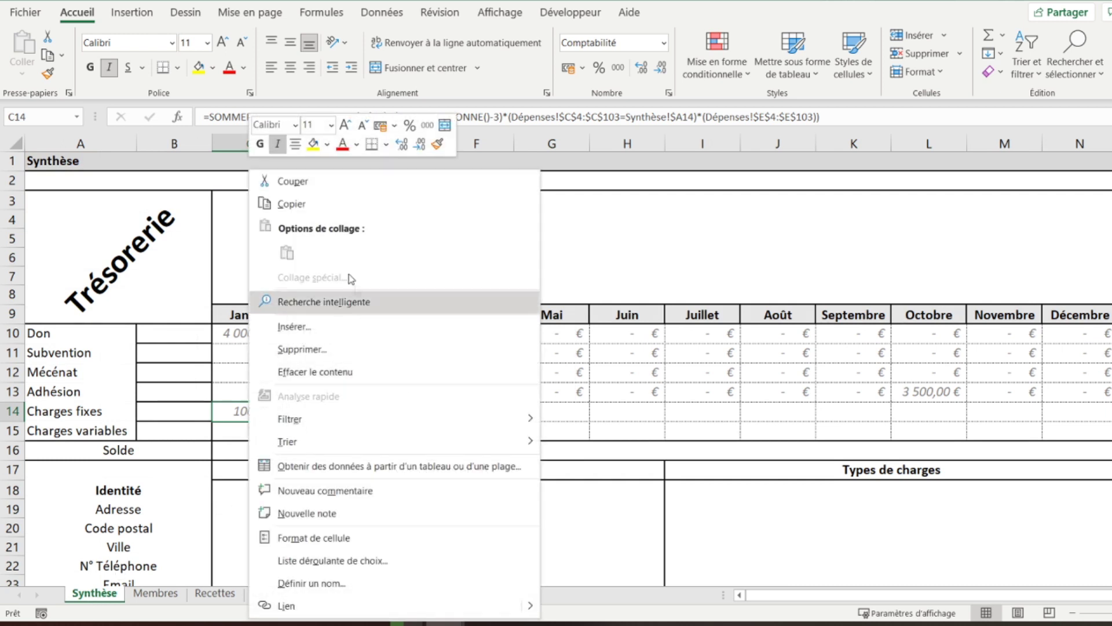
left_click(333, 203)
left_click_drag(311, 410, 1080, 418)
right_click(1083, 421)
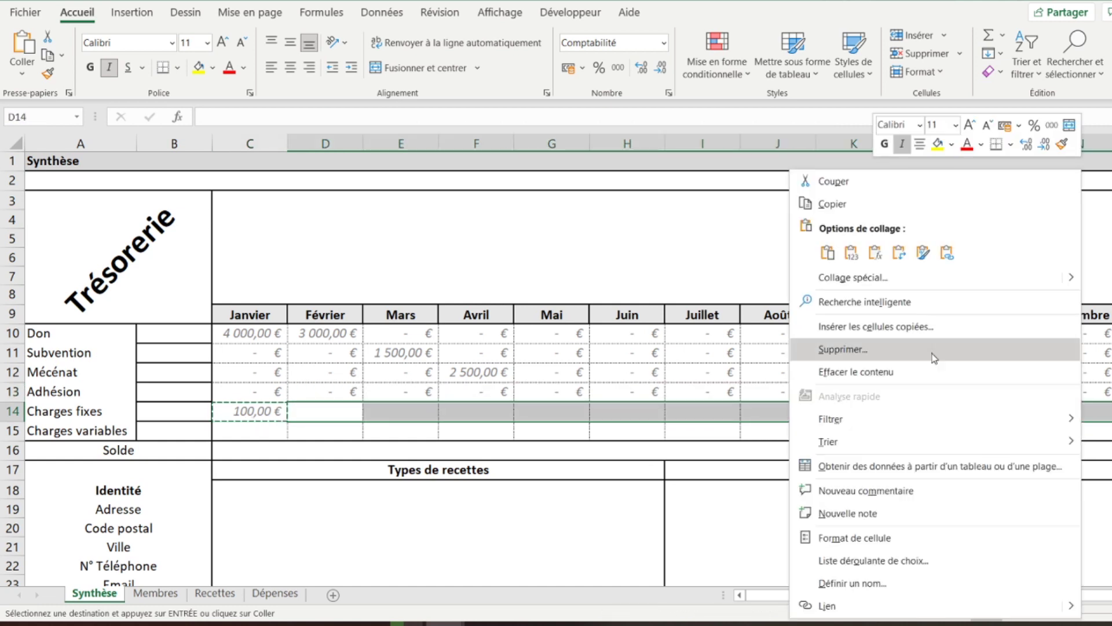
left_click(880, 257)
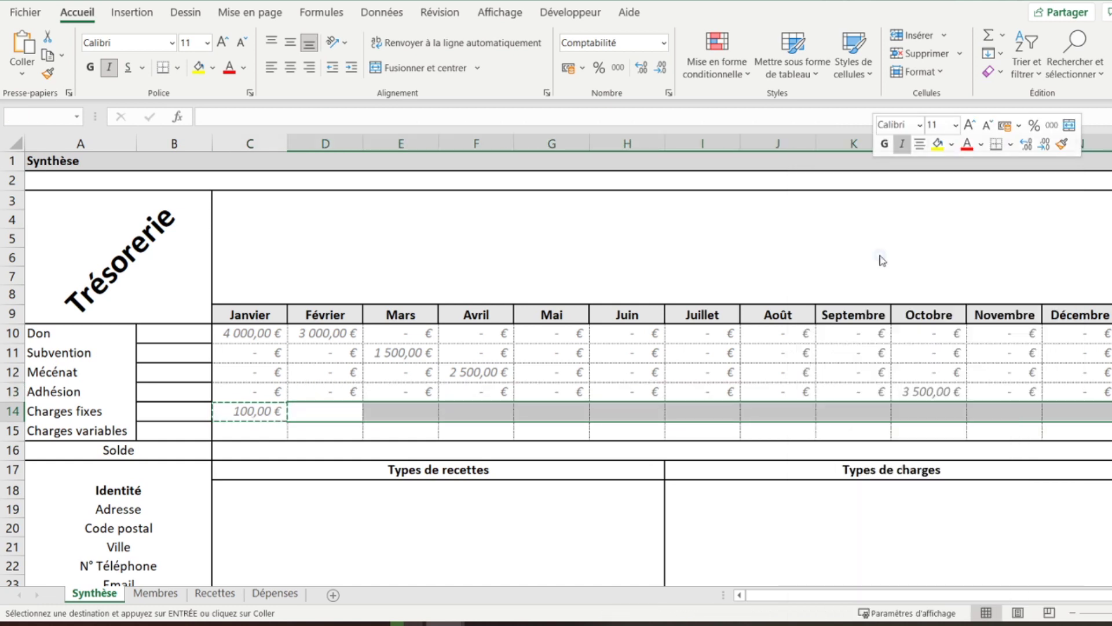
Paste the copied C14 formula into the Charges variables row, C15:N15
left_click(243, 418)
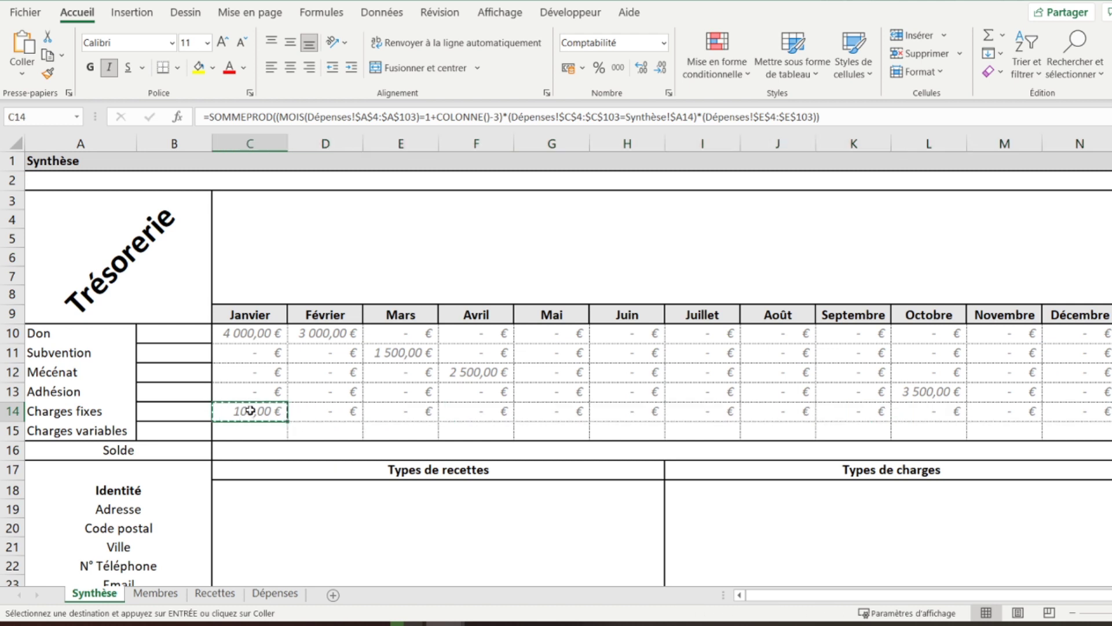
left_click_drag(246, 428, 1072, 428)
right_click(1073, 437)
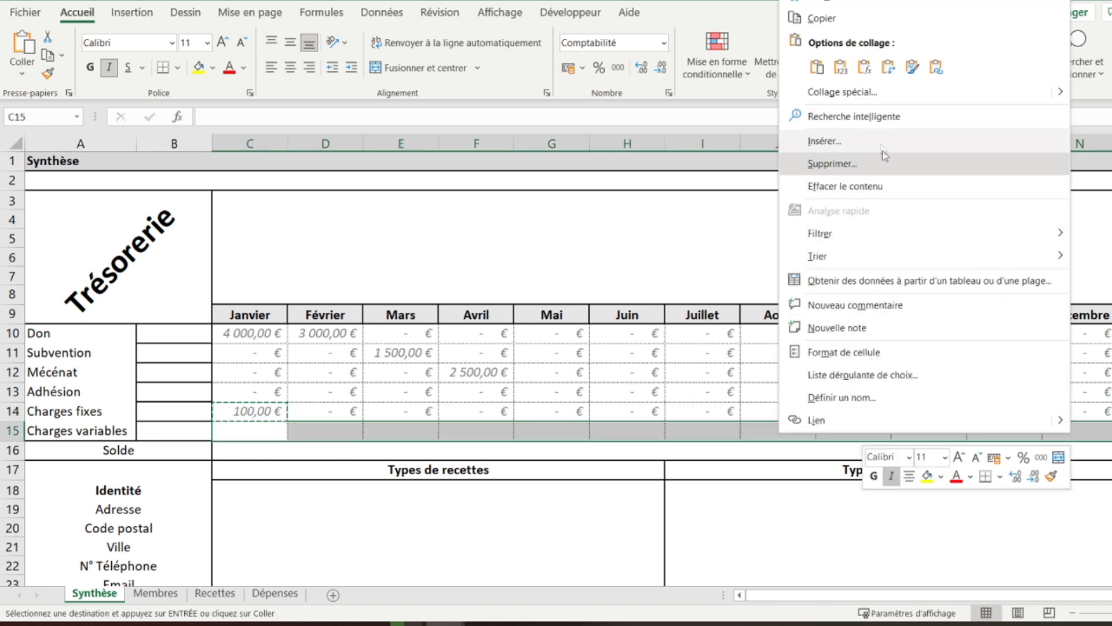
Paste the copied Charges fixes formula, formulas only, across the Charges variables row from Janvier to Décembre
left_click(869, 69)
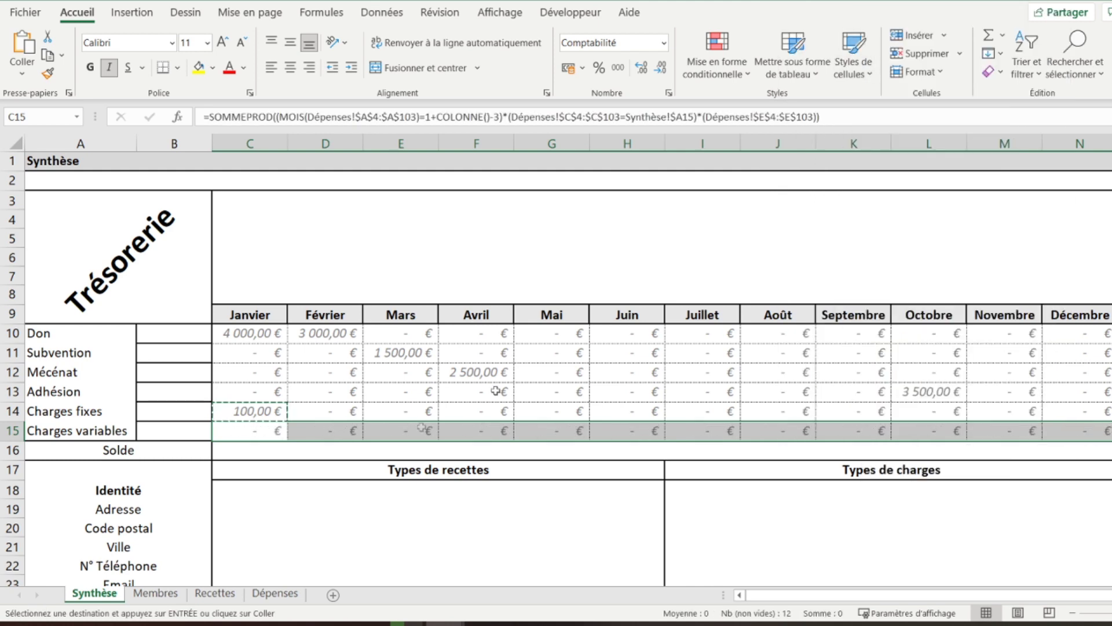
left_click(243, 427)
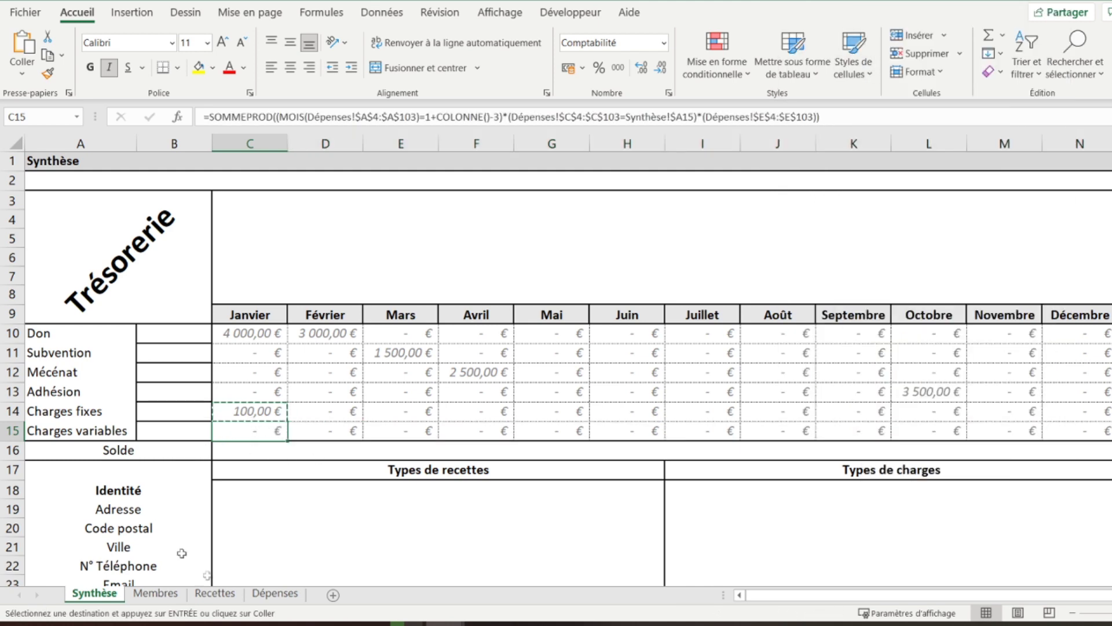
Add a second expense in row 5 of the Dépenses sheet: date 01/01/2021, type Charges fixes, amount 1000
left_click(270, 592)
left_click(62, 244)
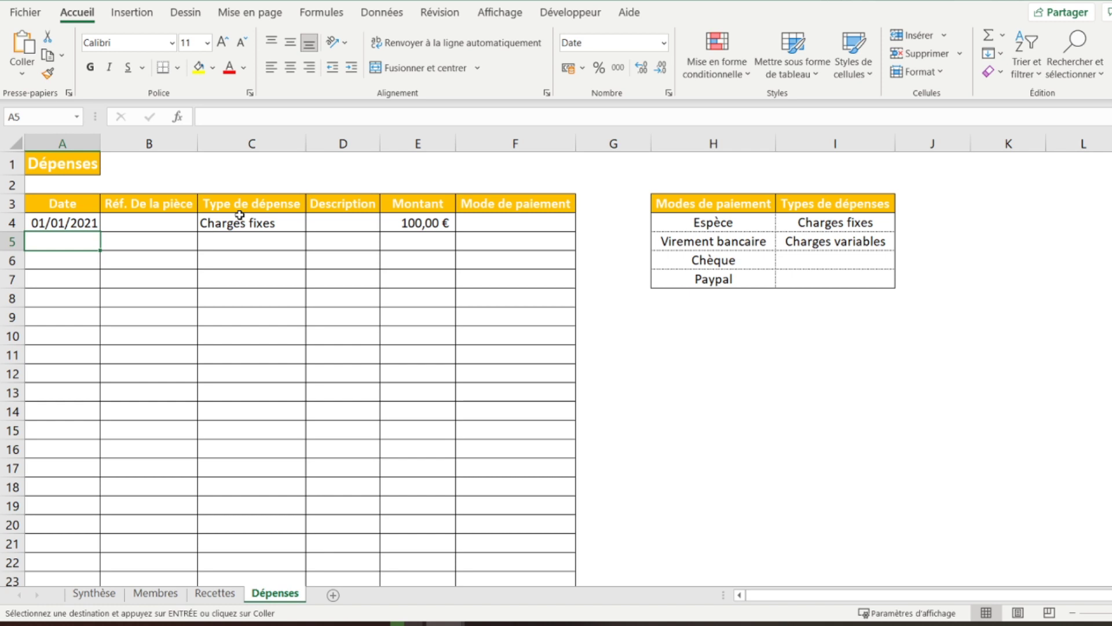
type("01/01/2021")
key("Tab")
key("Tab")
key("Tab")
key("shift+Tab")
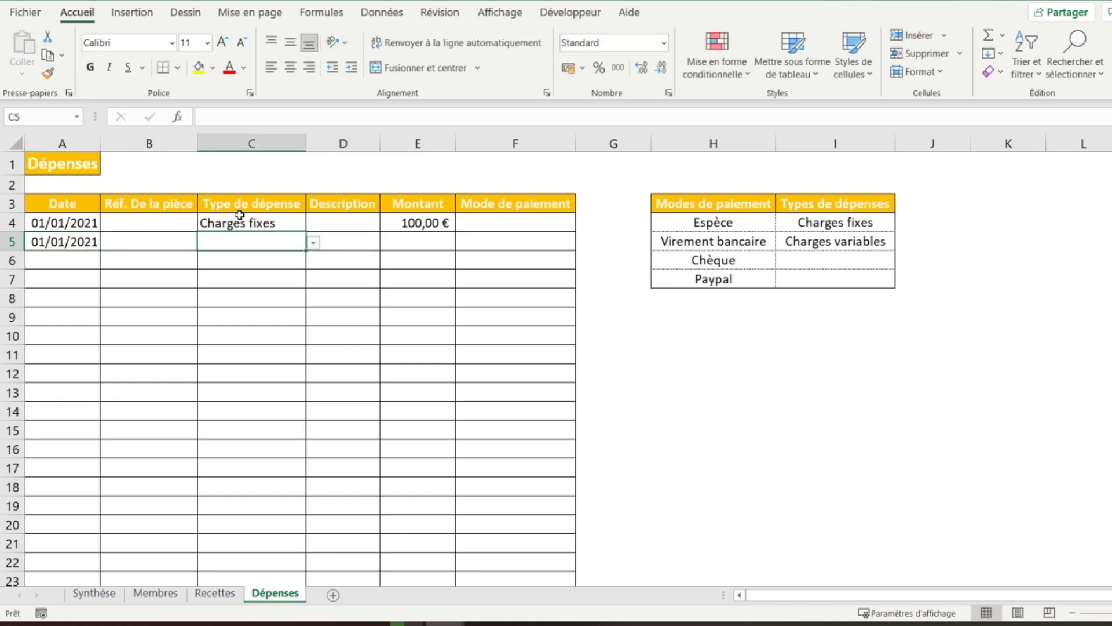
left_click(308, 245)
left_click(231, 253)
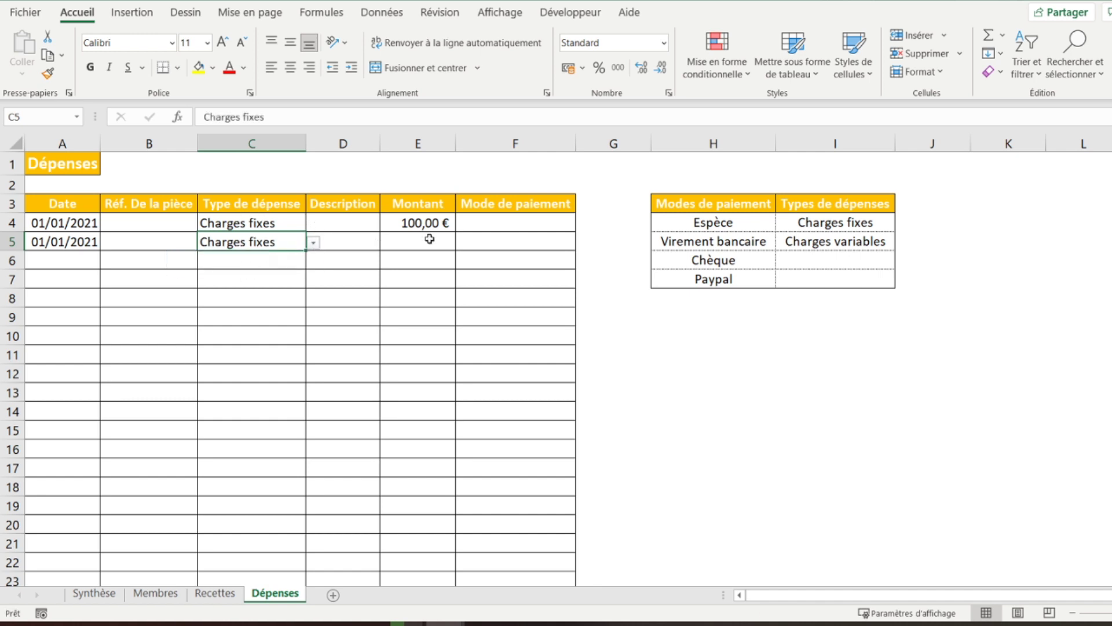
left_click(429, 238)
type("1000")
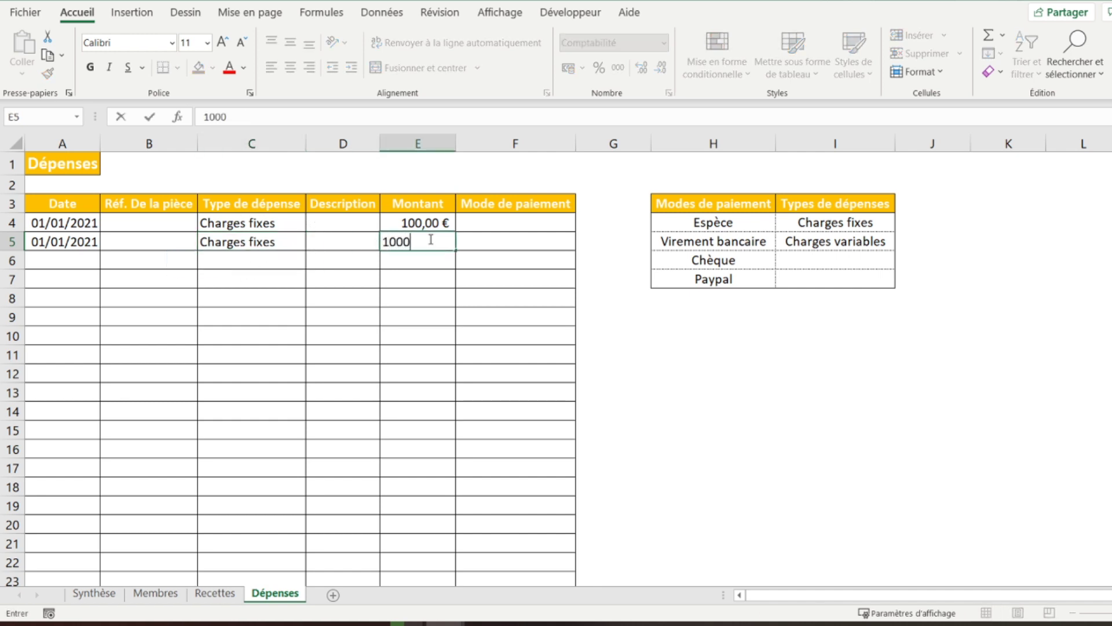
key("Return")
Add an expense in row 6 dated 02/02/2021, type Charges variables, with an amount of 2500
key("Left")
key("Left")
key("Left")
key("Left")
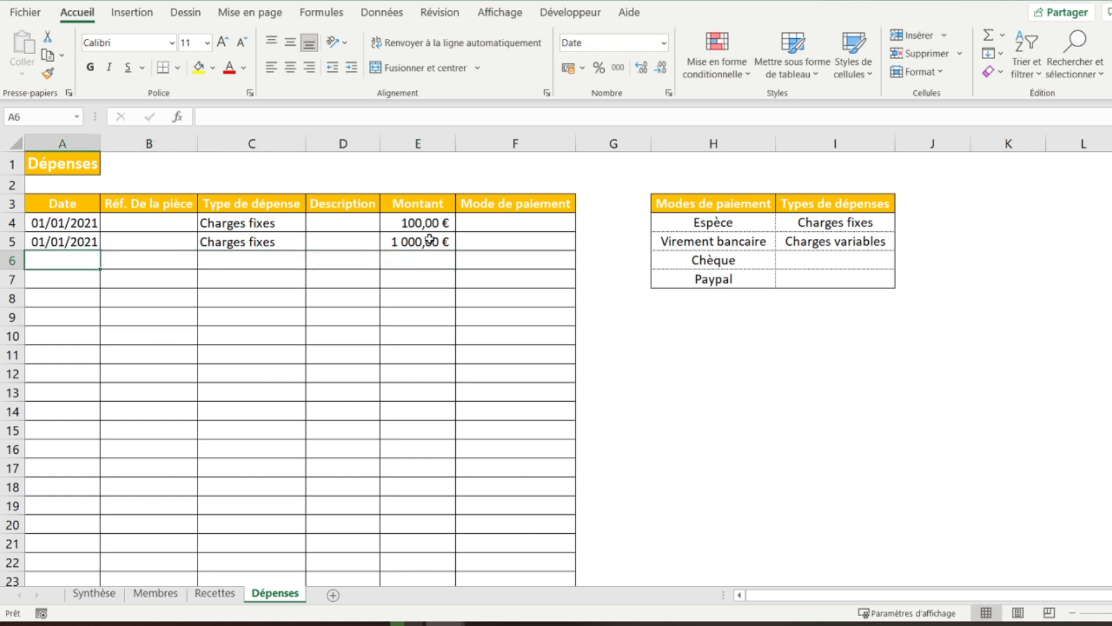
type("02/02/202")
key("Tab")
key("Tab")
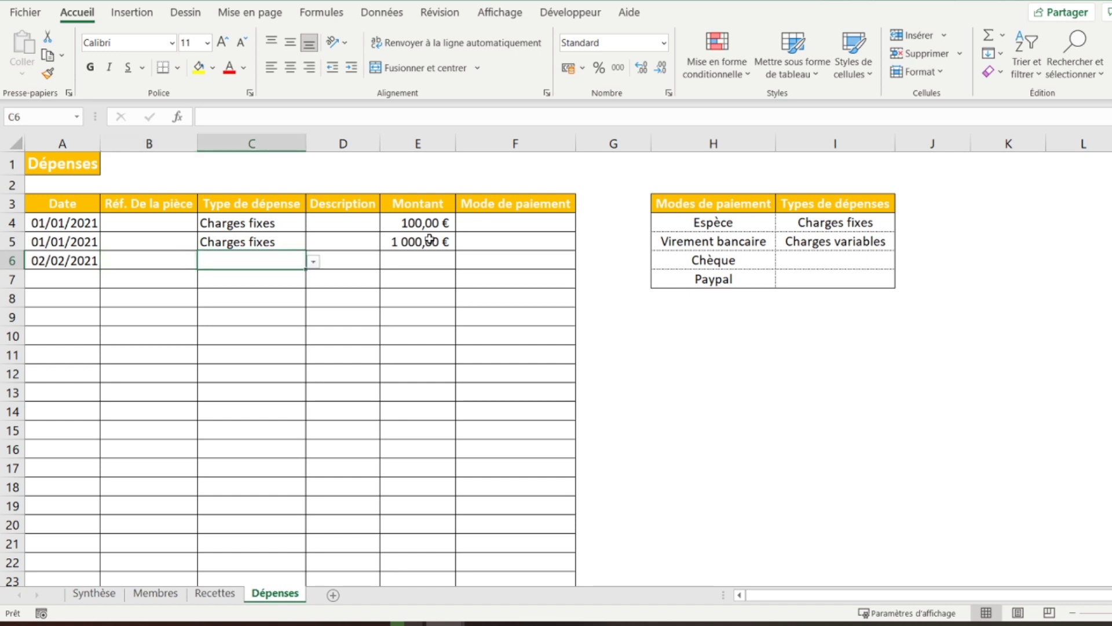
left_click(313, 262)
left_click(281, 288)
left_click(424, 262)
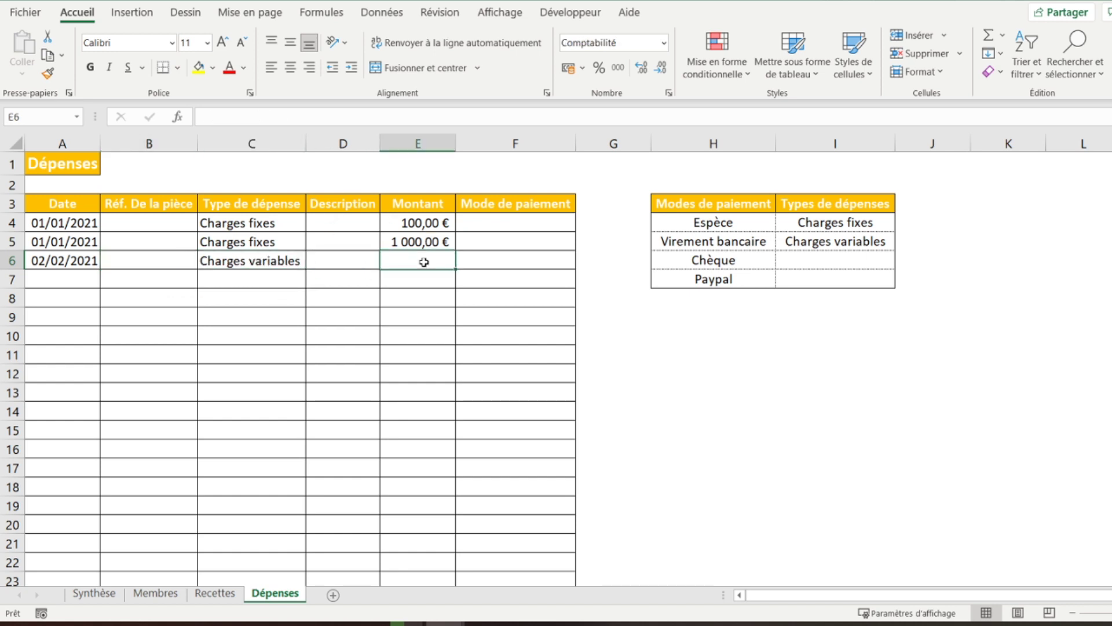
type("2 500")
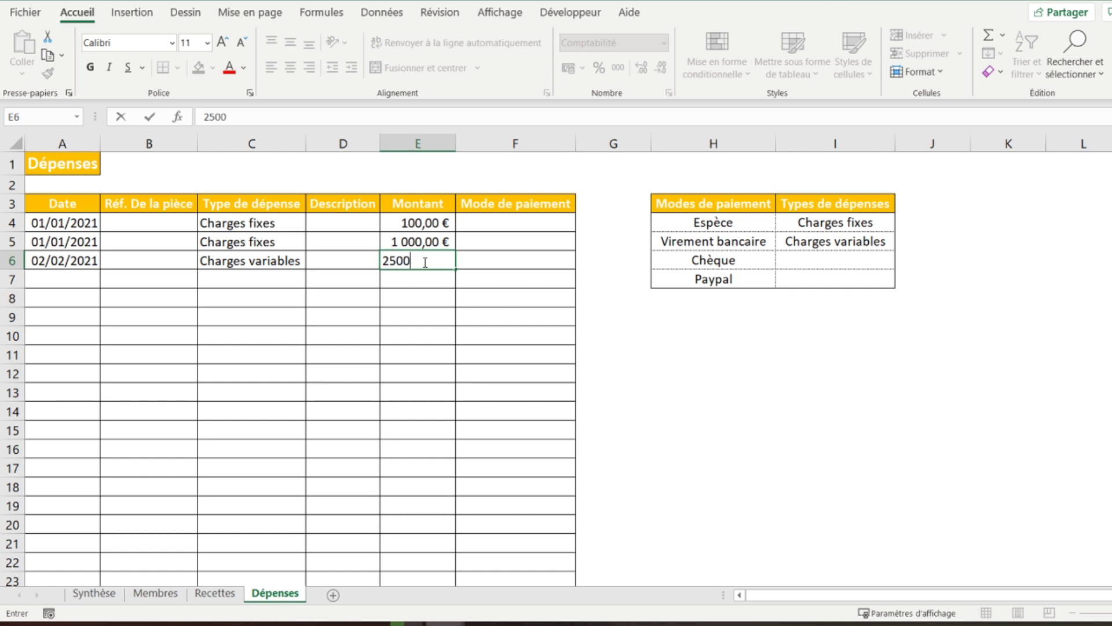
key("Return")
Add another expense in row 7 with date 02/02/2021, type Charges variables and amount 2500
left_click(92, 278)
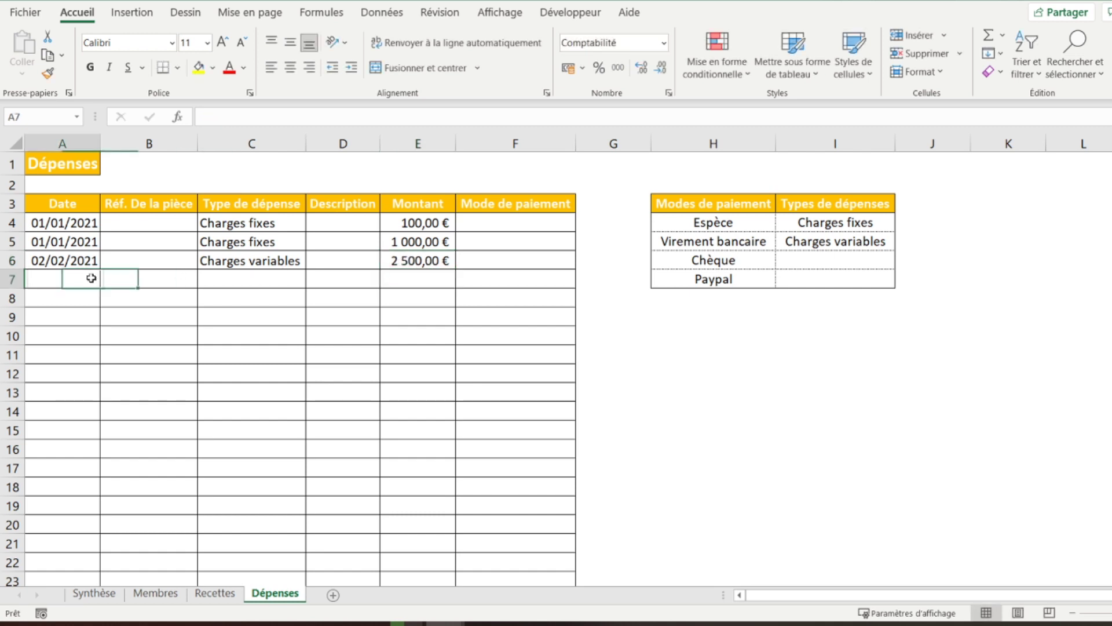
type("02/02/20")
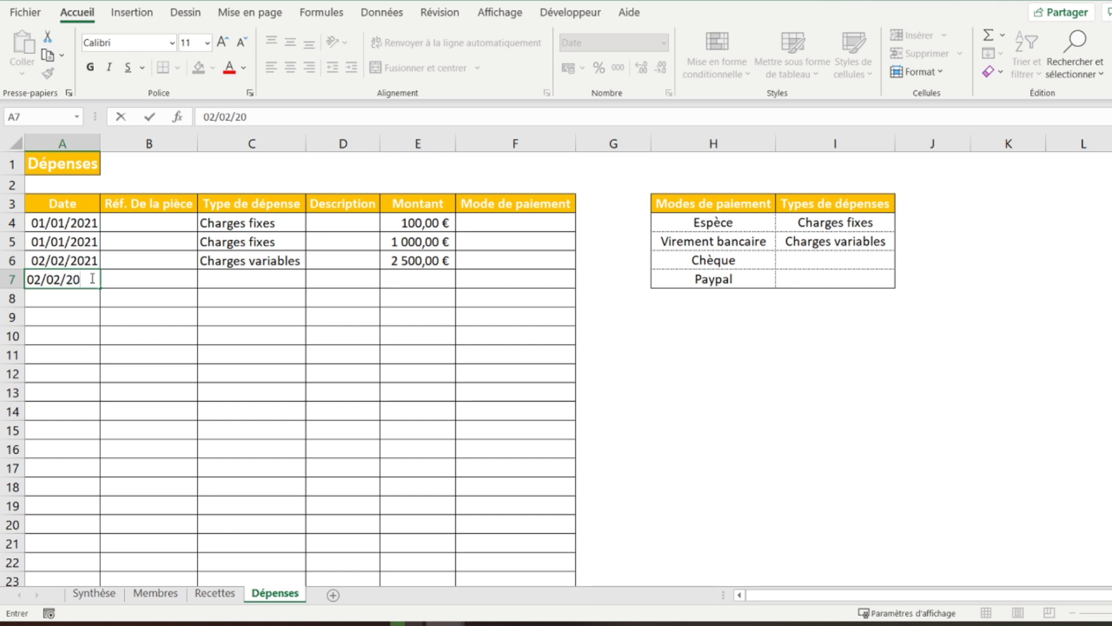
type("21")
key("Tab")
key("Tab")
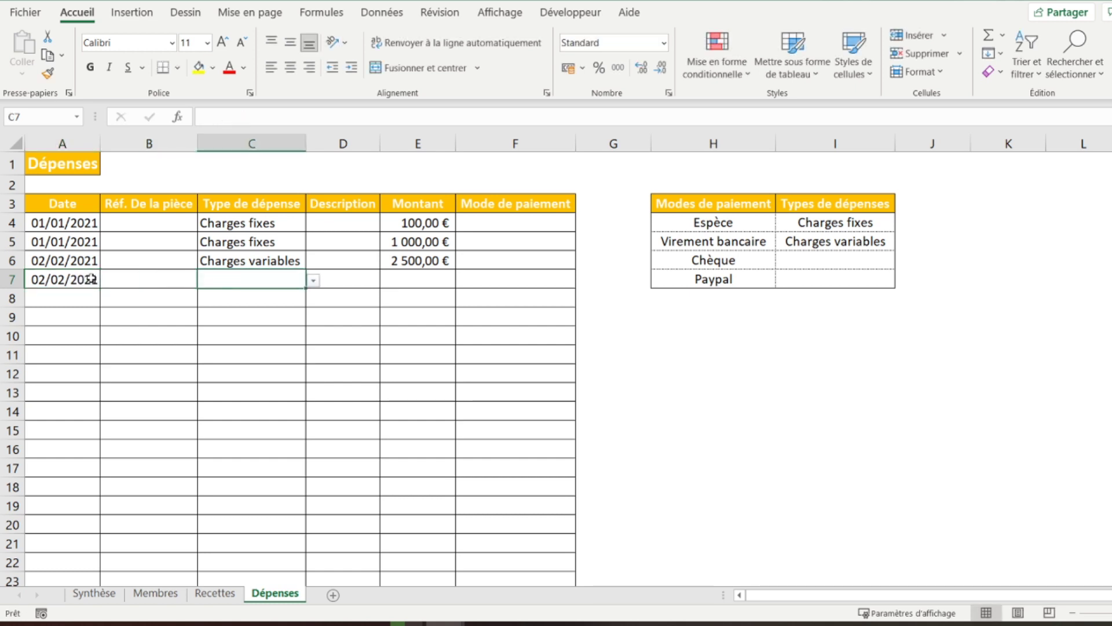
left_click(319, 276)
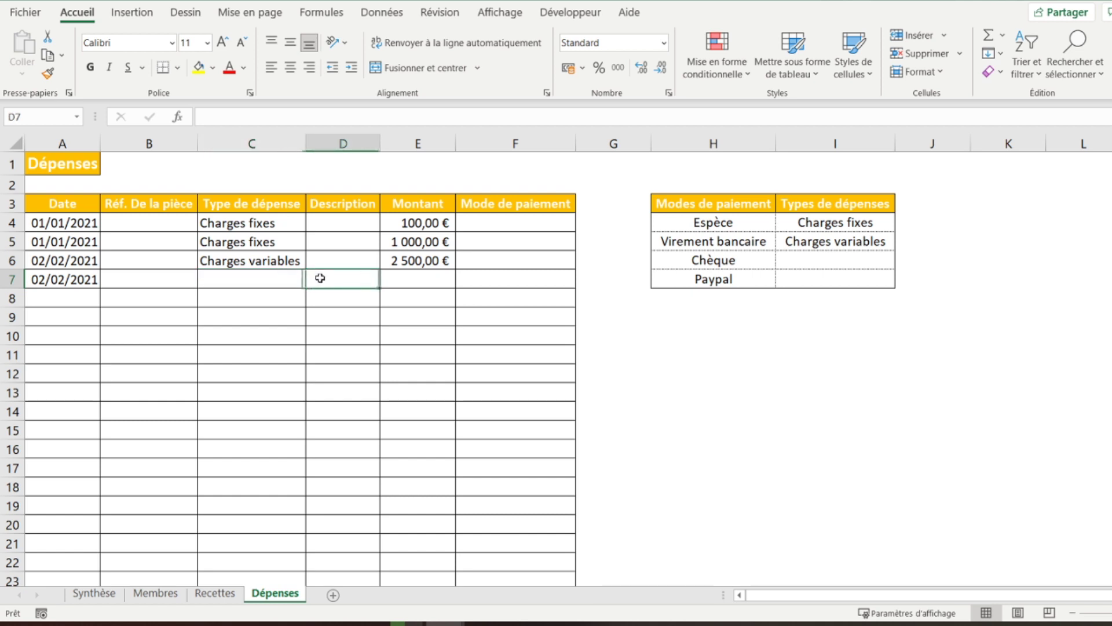
left_click(297, 278)
left_click(313, 280)
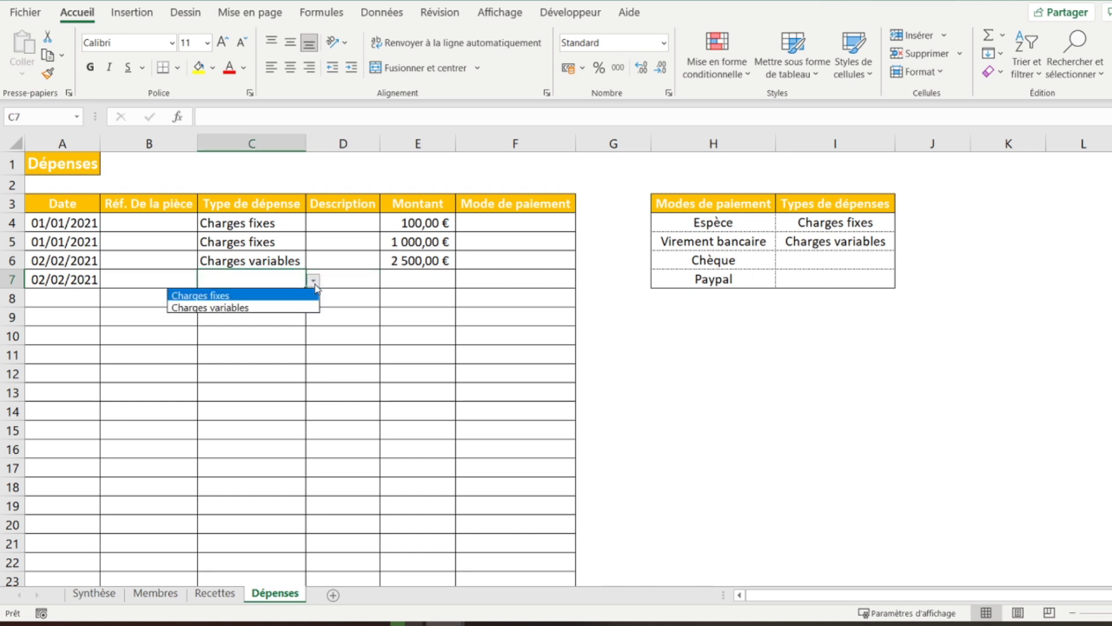
left_click(258, 311)
left_click(408, 278)
type("2500")
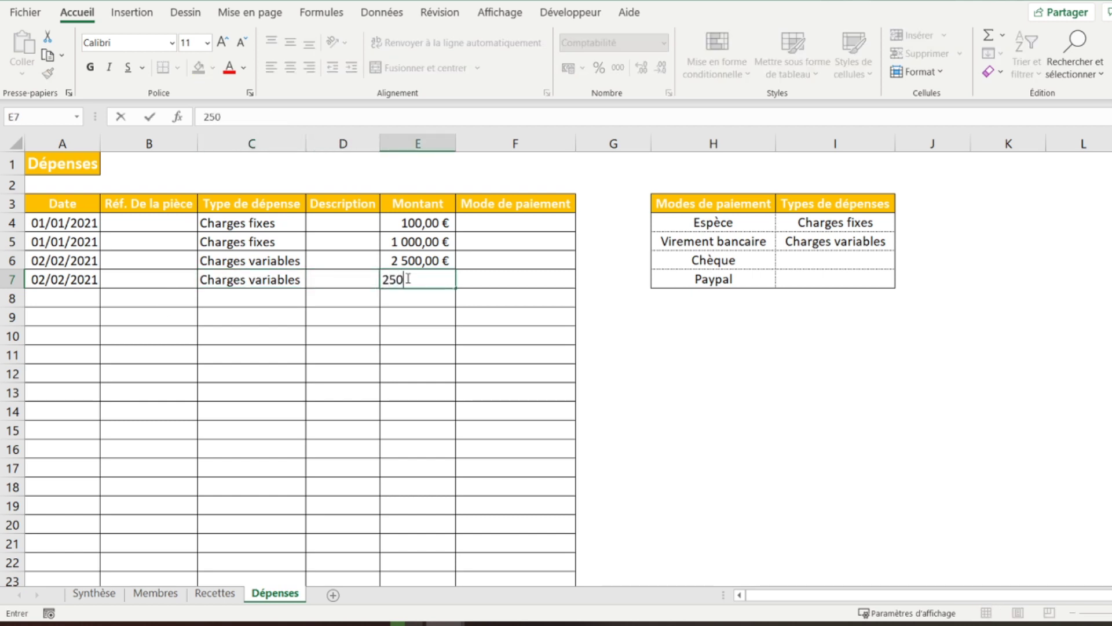
key("Return")
Start an expense in row 8 with the date 10/12/2021 and the type Charges fixes
key("Left")
key("Left")
key("Left")
key("Left")
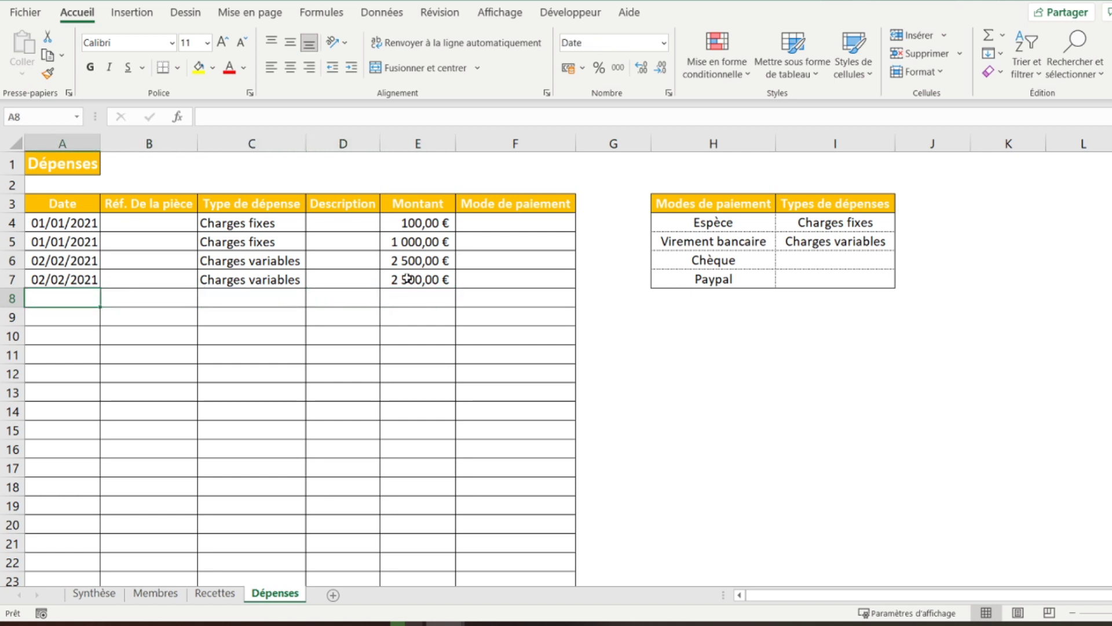
type("10/12/2021")
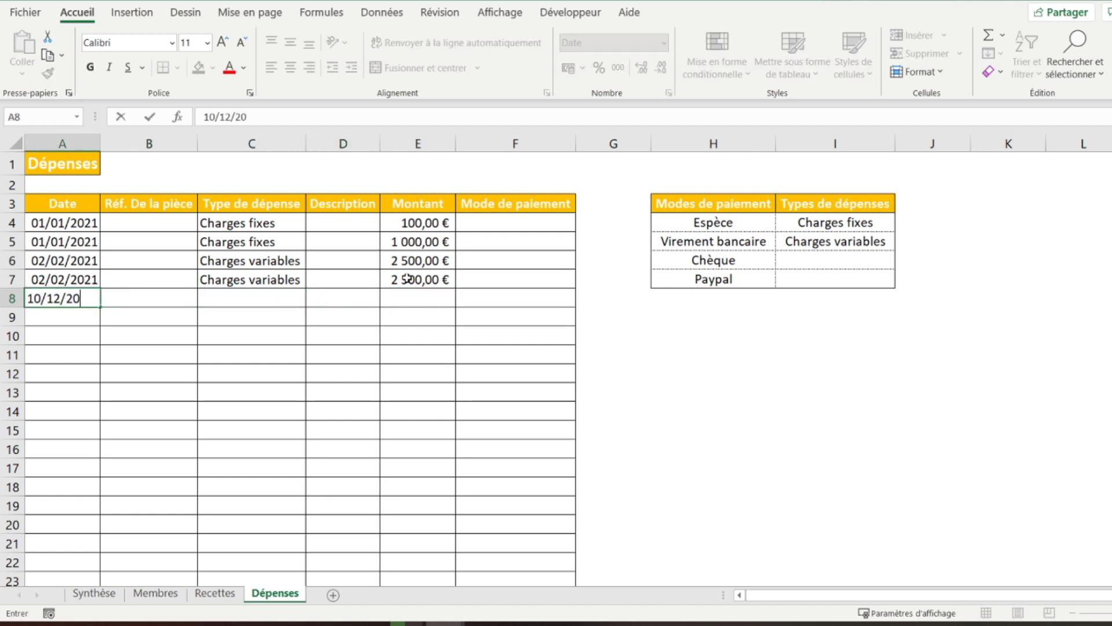
key("Tab")
key("Tab")
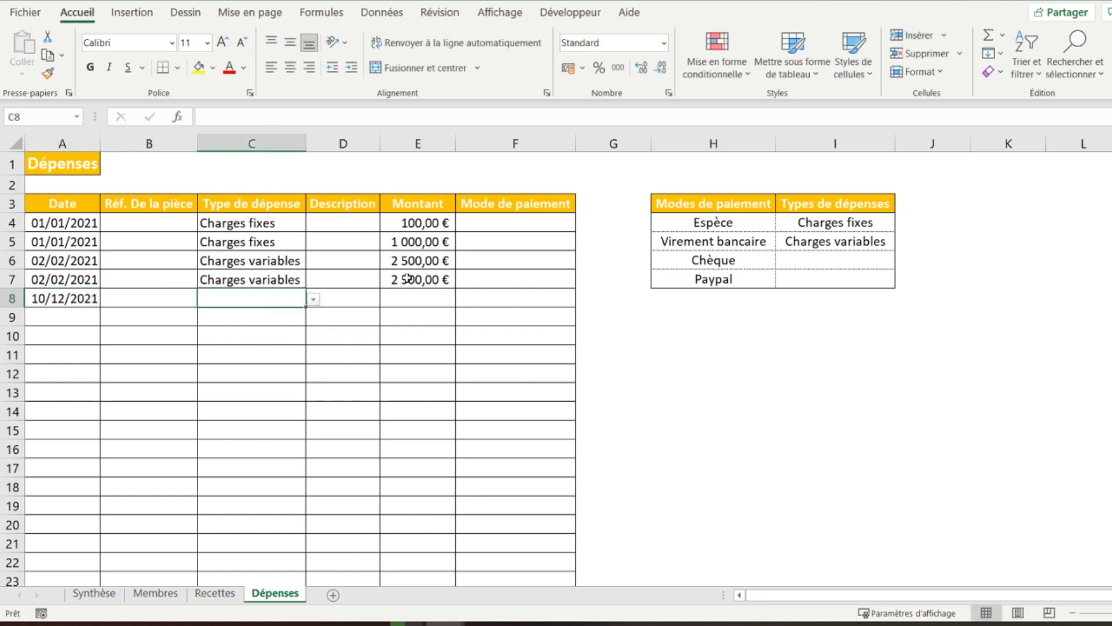
left_click(316, 297)
left_click(302, 299)
left_click(313, 299)
left_click(274, 316)
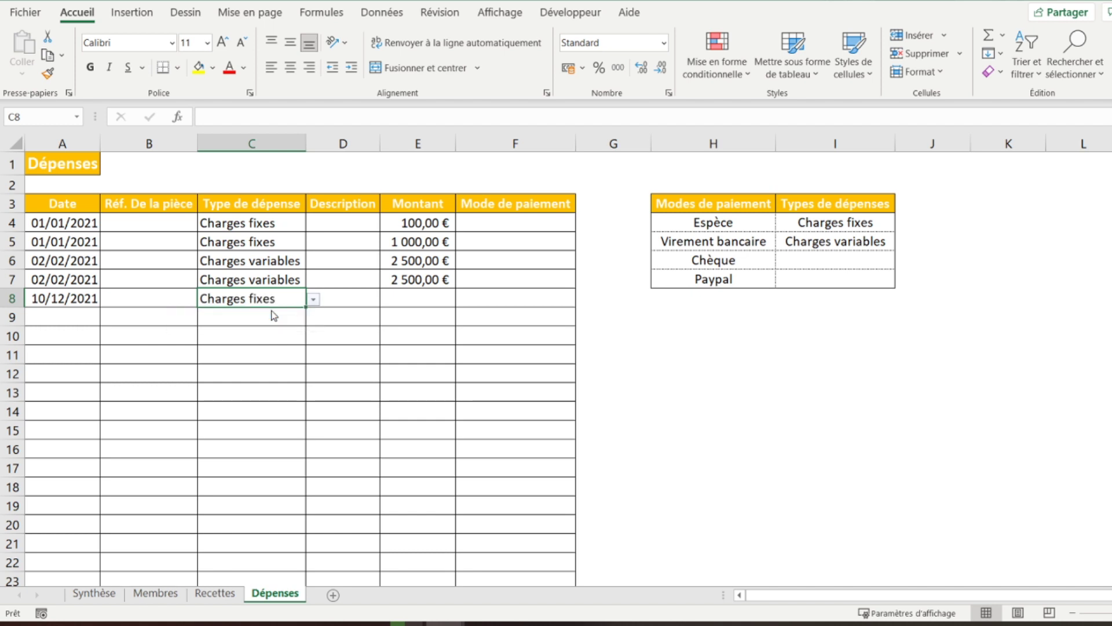
Enter 500 as the Montant of the expense dated 10/12/2021
key("Right")
key("Right")
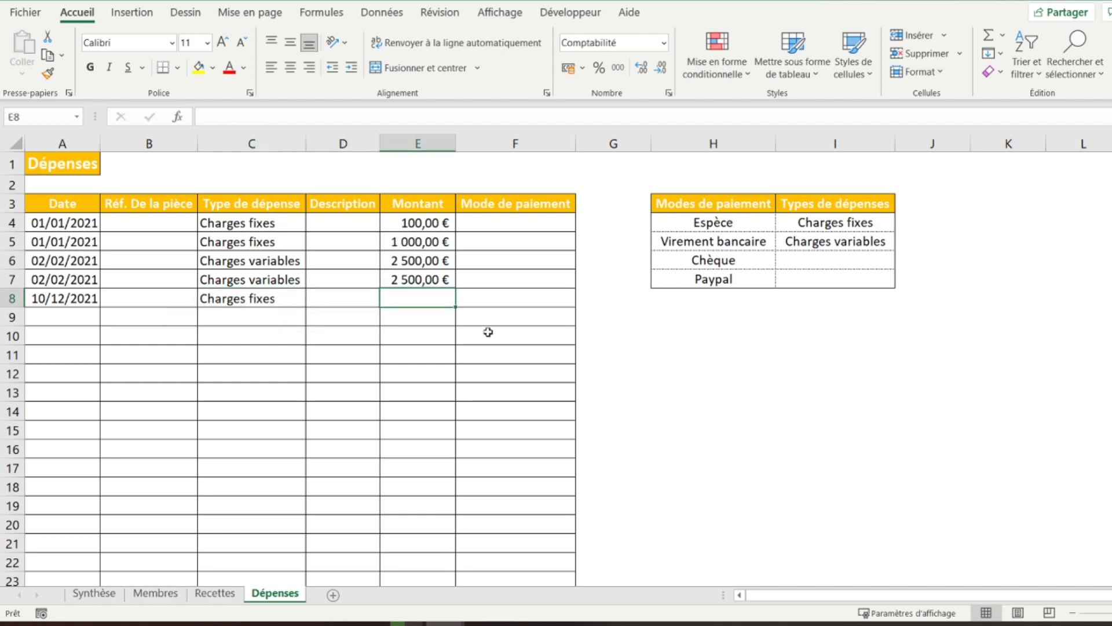
type("500")
key("Return")
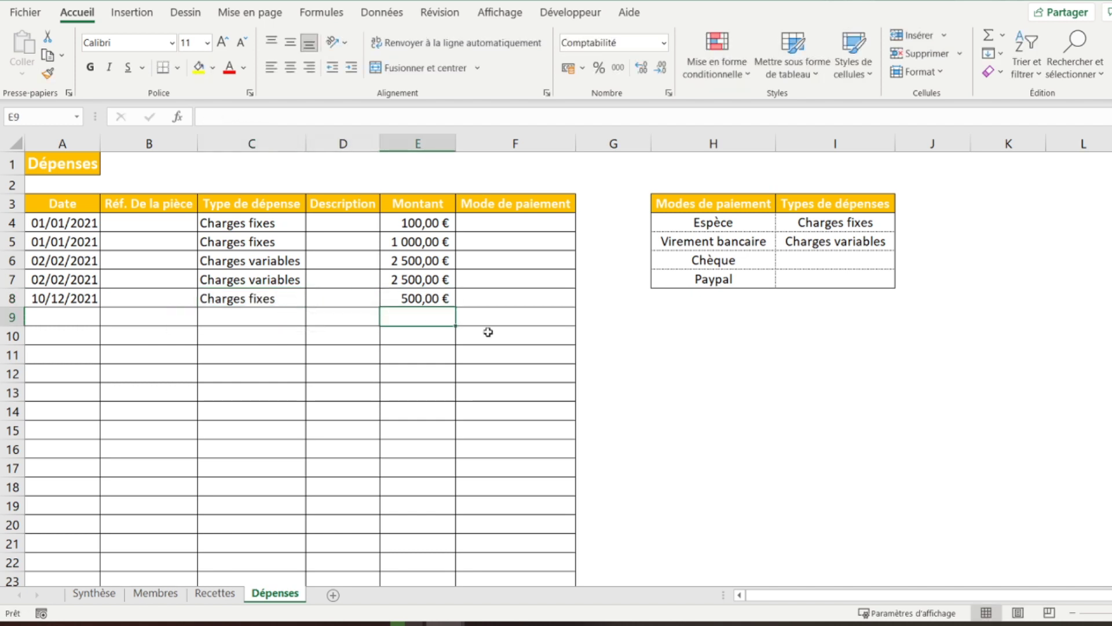
Check the monthly Charges fixes, Charges variables and Don amounts on the Synthèse sheet
left_click(97, 597)
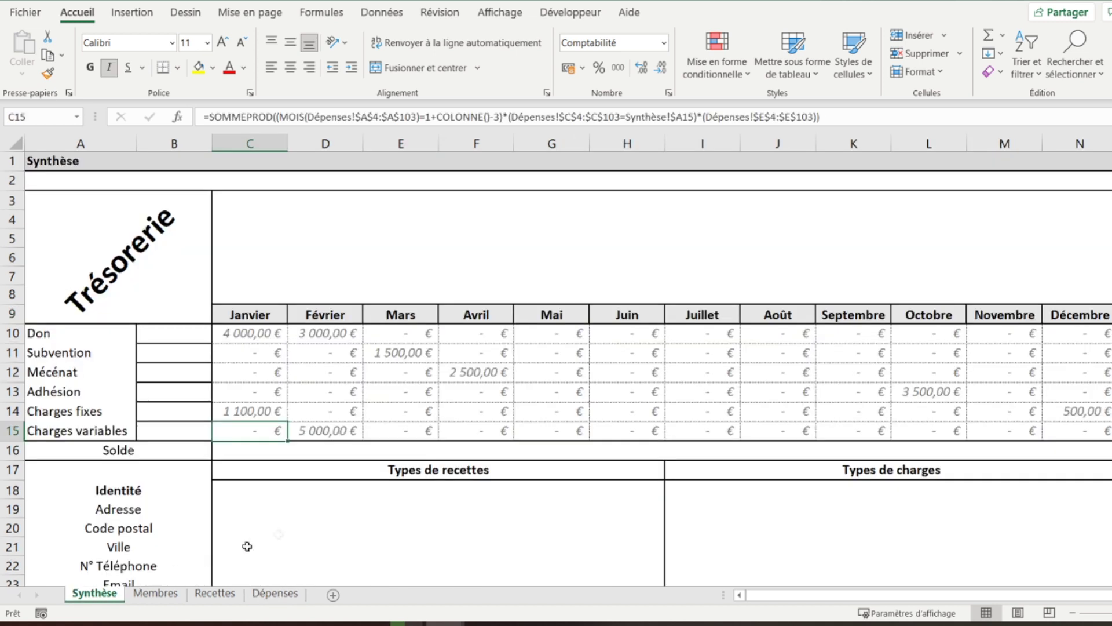
left_click(226, 409)
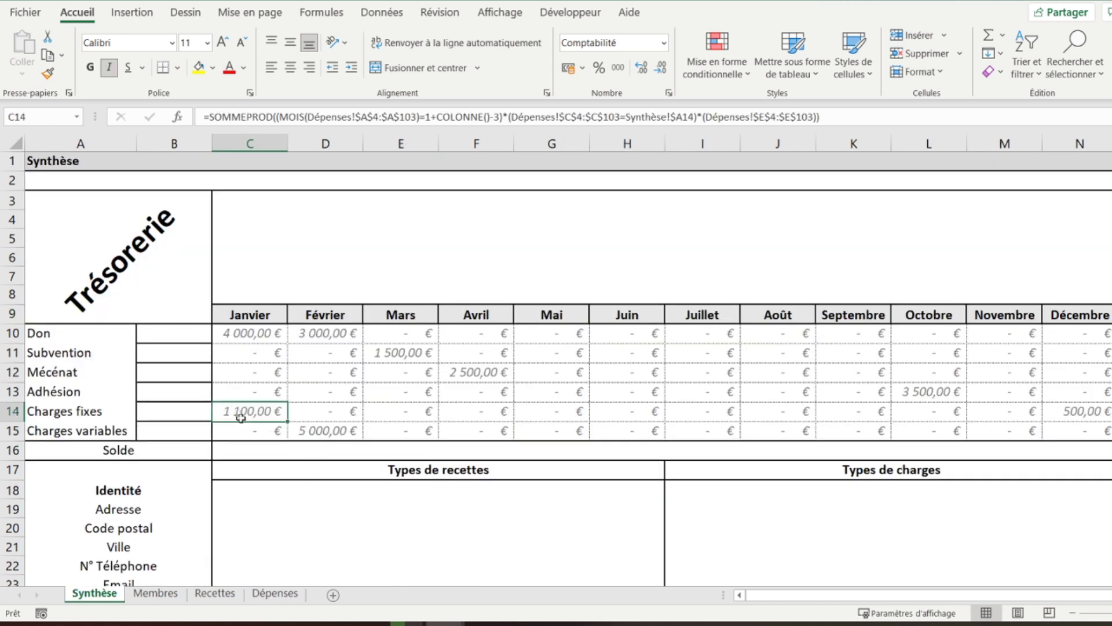
left_click(1058, 415)
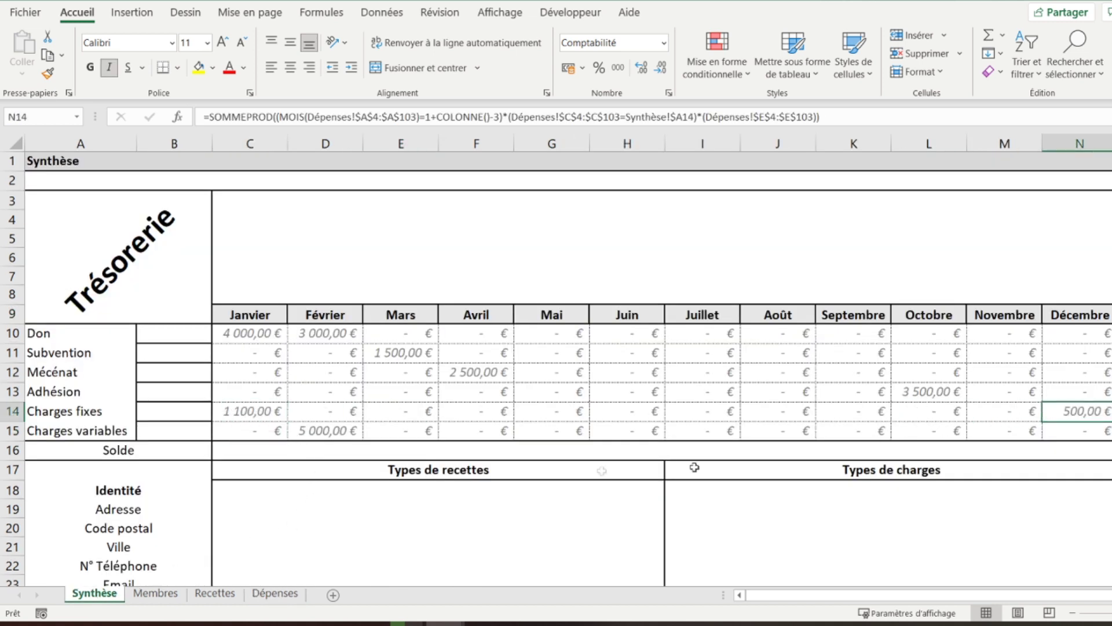
left_click(325, 430)
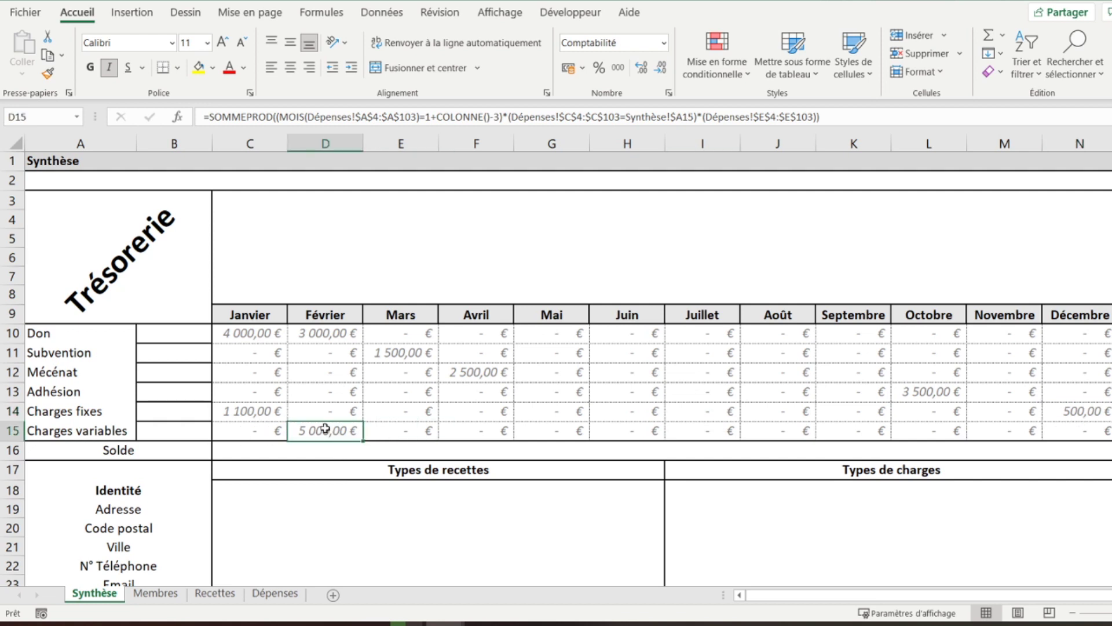
left_click(249, 336)
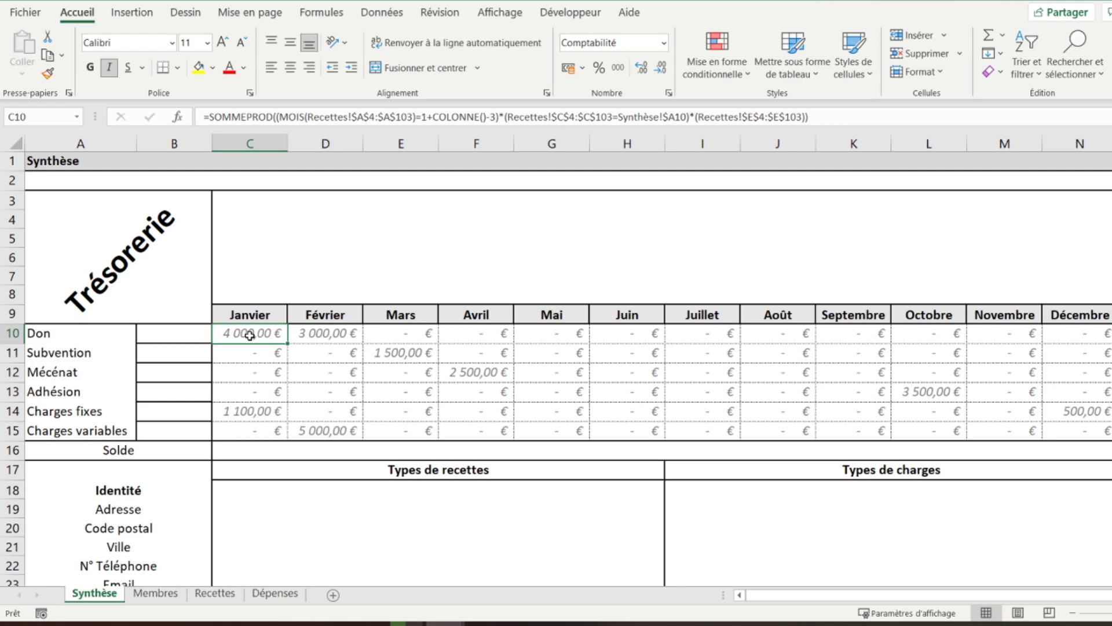
Enter Janvier in cell I27, beside the margin and break-even fields of the Seuil de rentabilité section
scroll(495, 460, "down", 5)
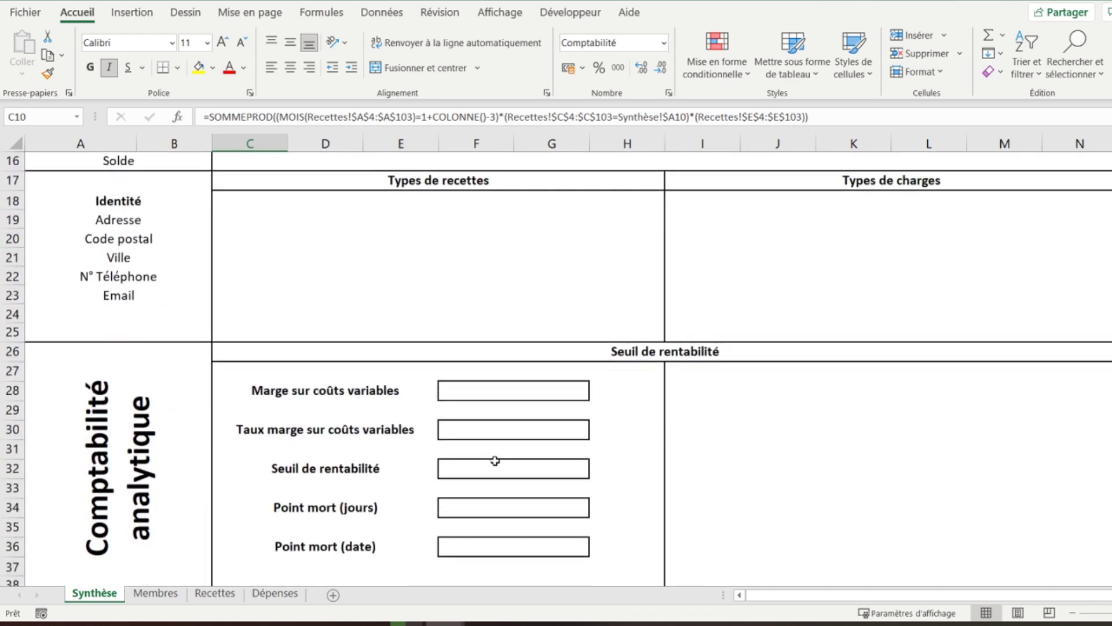
scroll(496, 461, "down", 1)
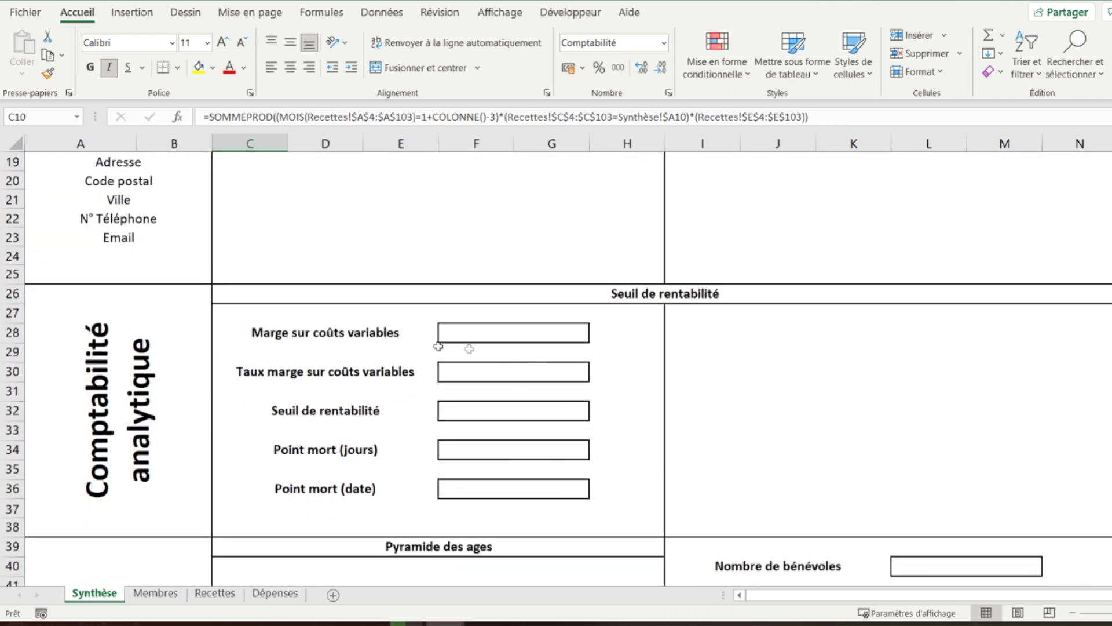
scroll(447, 441, "up", 1)
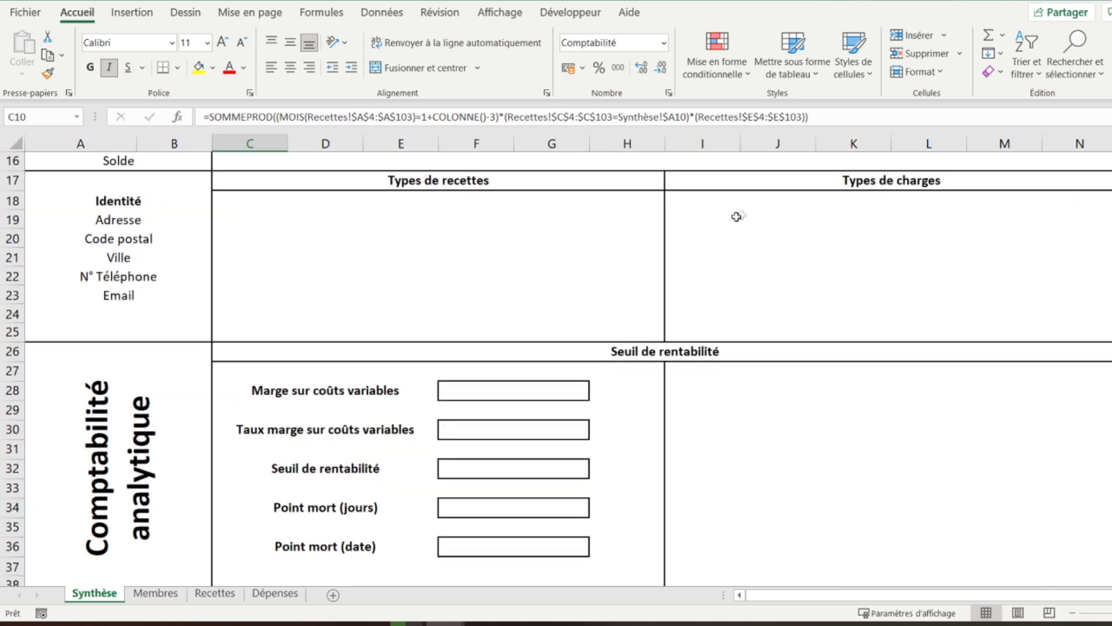
scroll(718, 311, "down", 3)
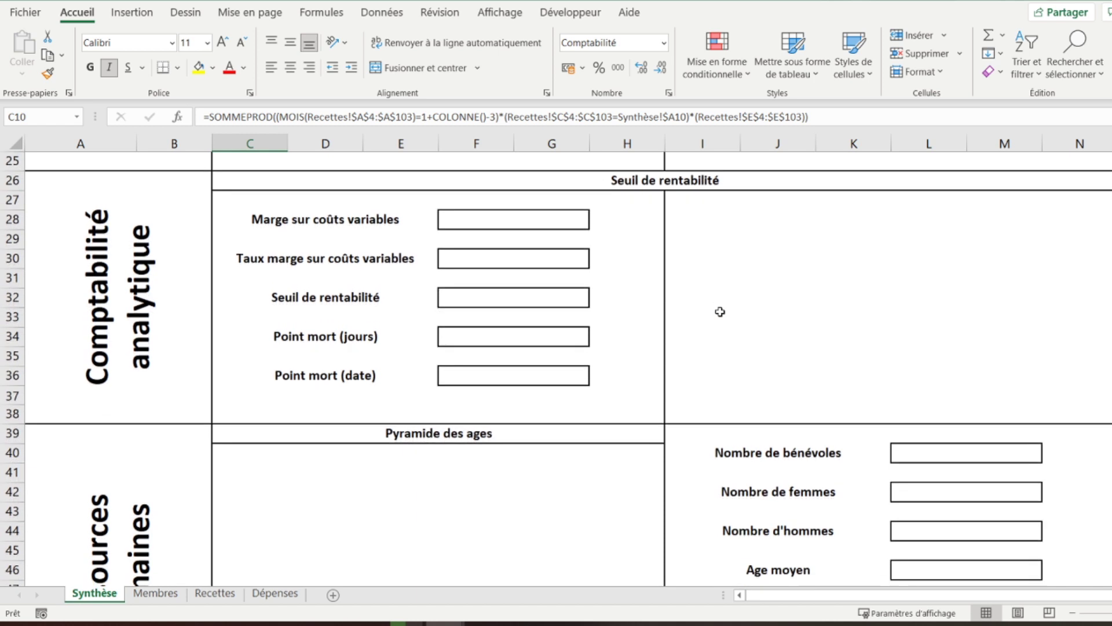
left_click(487, 222)
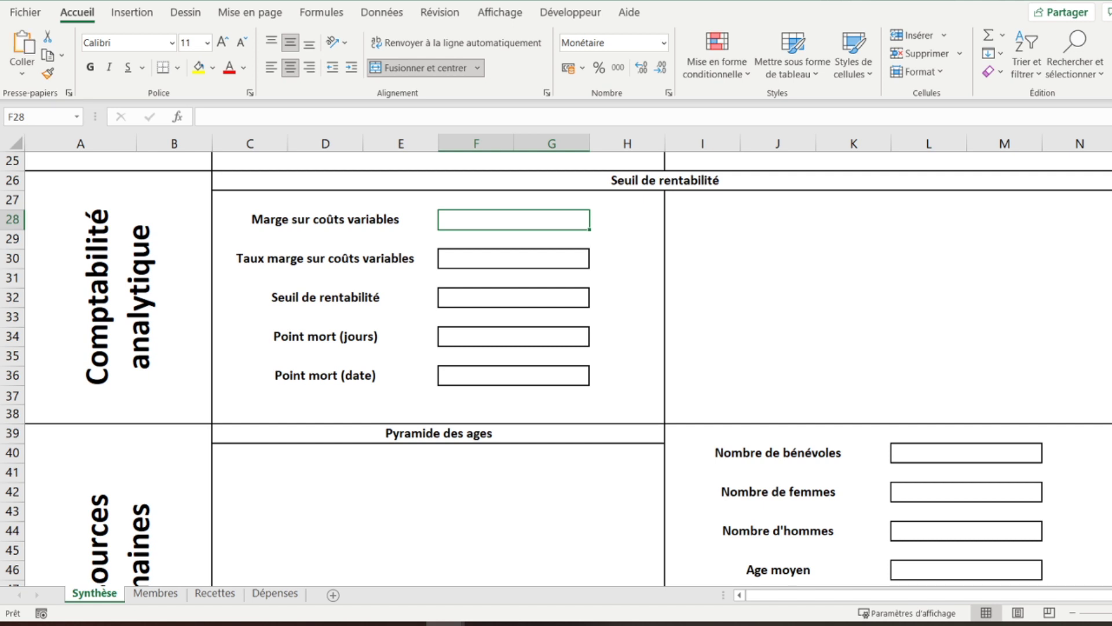
left_click(683, 199)
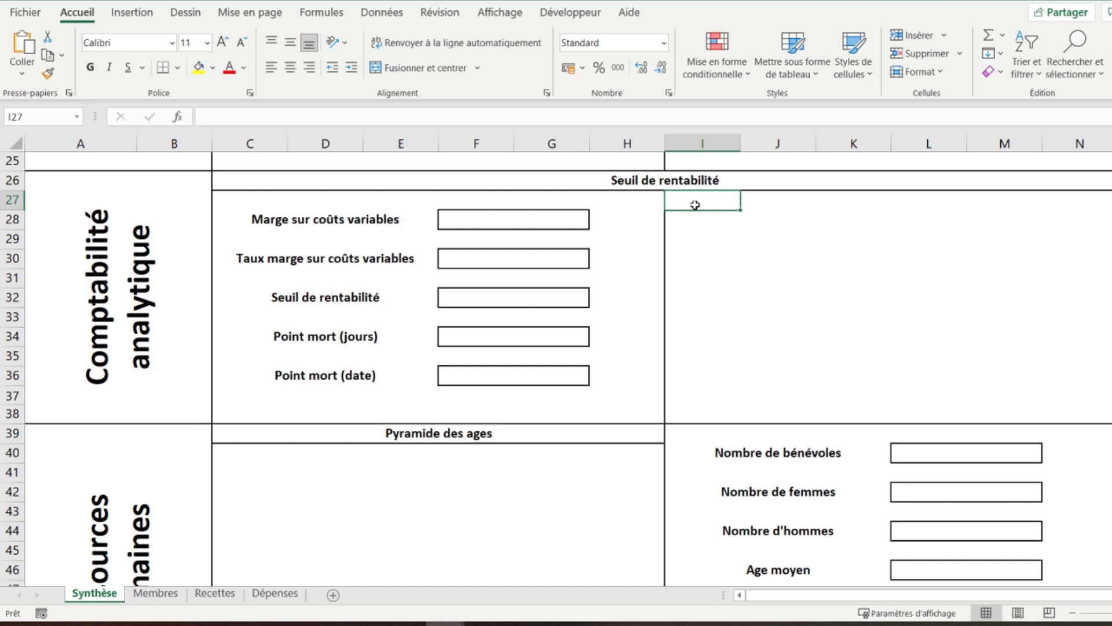
type("Janvier")
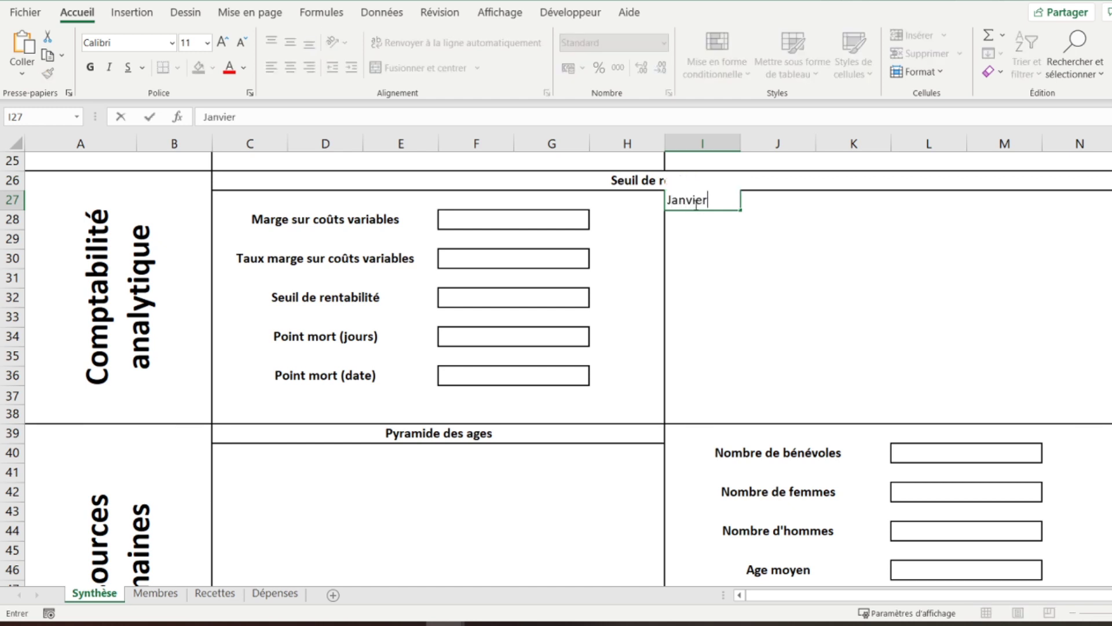
key("Return")
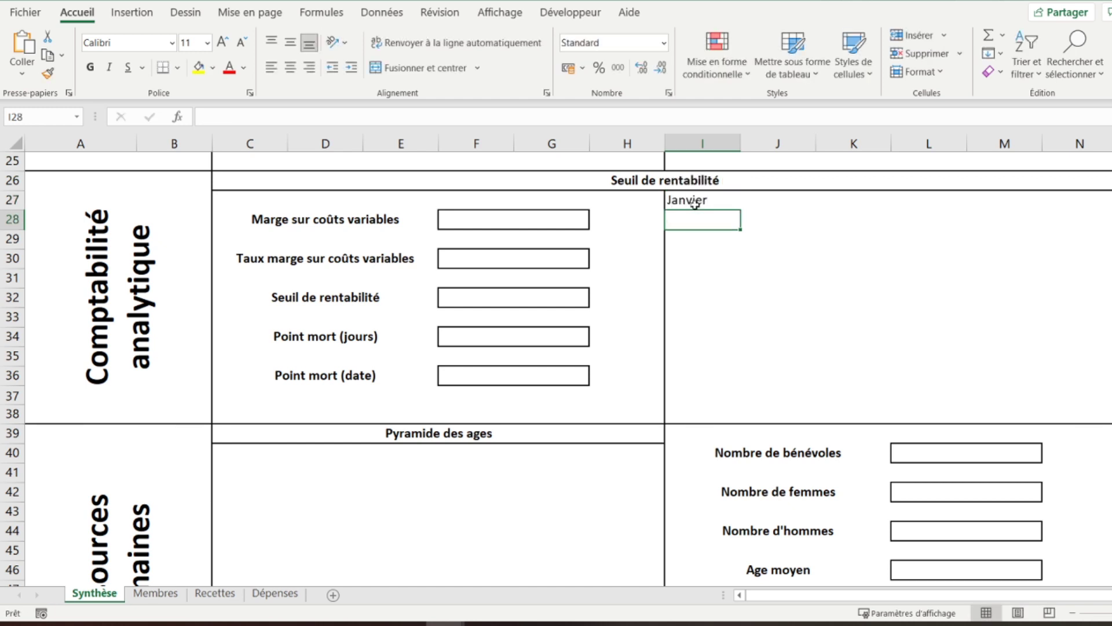
Enter Février in I28, continue the month series down to Décembre in I38, and right-align I27:I38
type("Février")
key("Return")
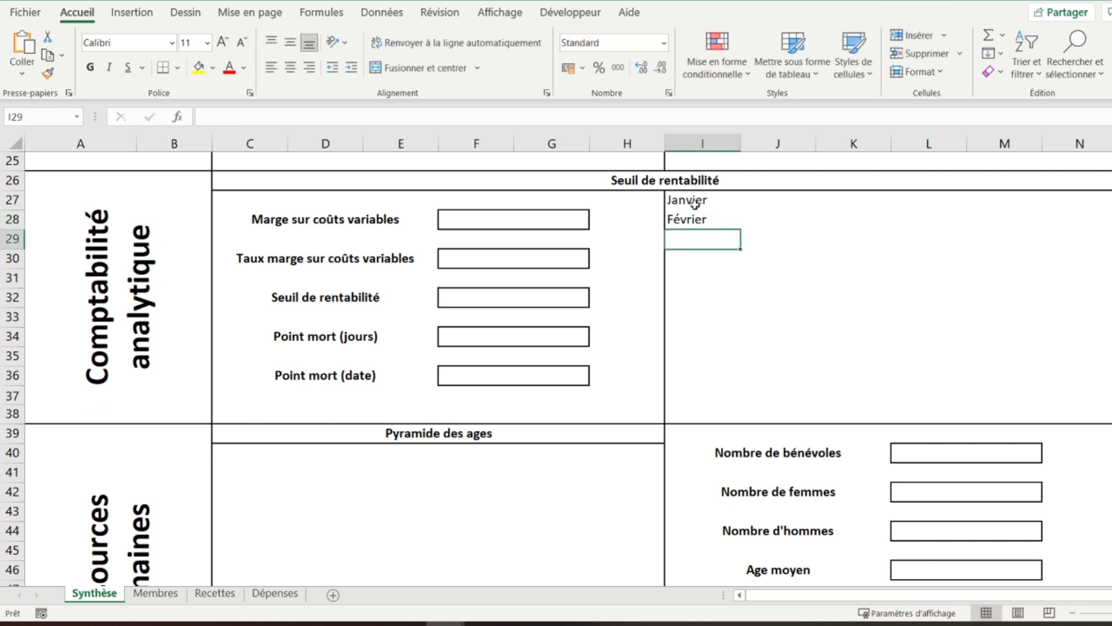
left_click(707, 224)
left_click_drag(742, 229, 729, 418)
left_click_drag(695, 200, 689, 415)
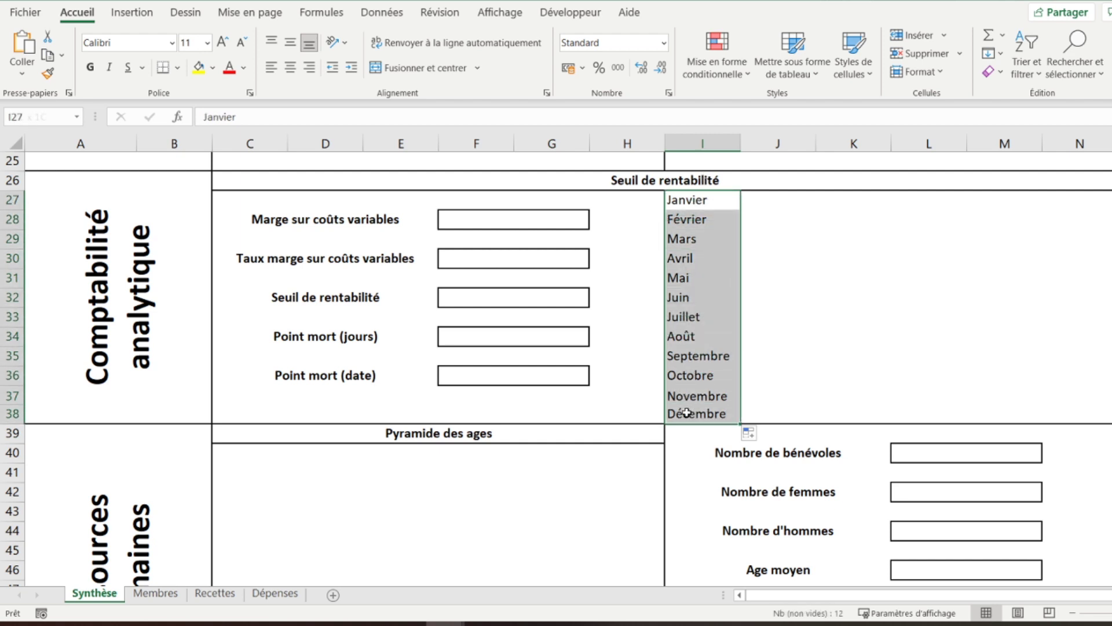
left_click(311, 70)
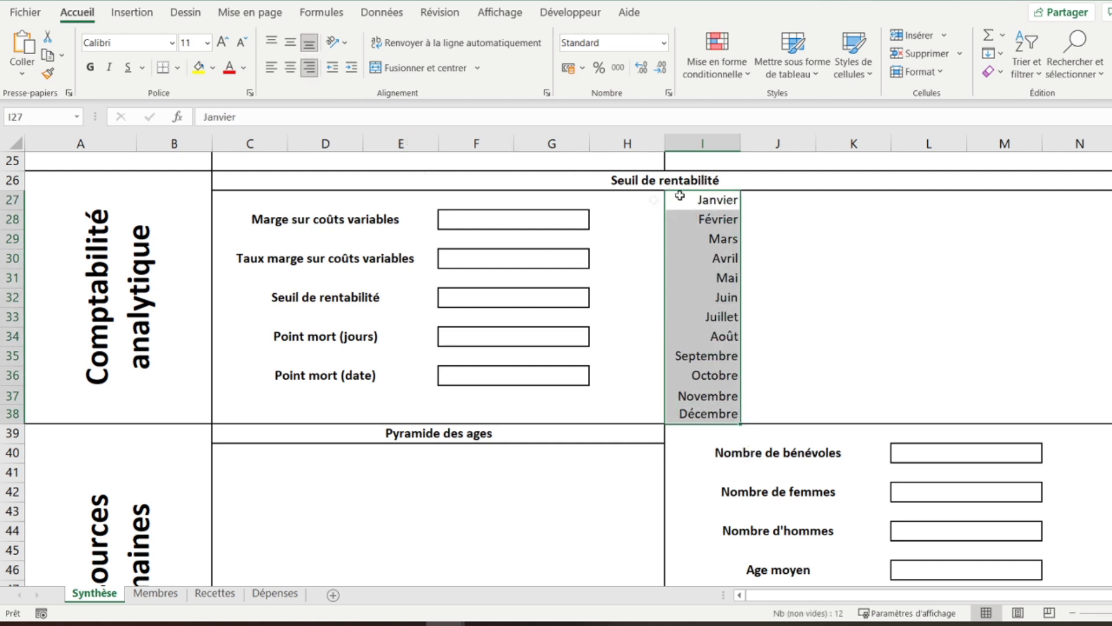
Begin a formula in J27, beside Janvier, with TRANSPOSE of the Don amounts C10:N10
left_click(768, 203)
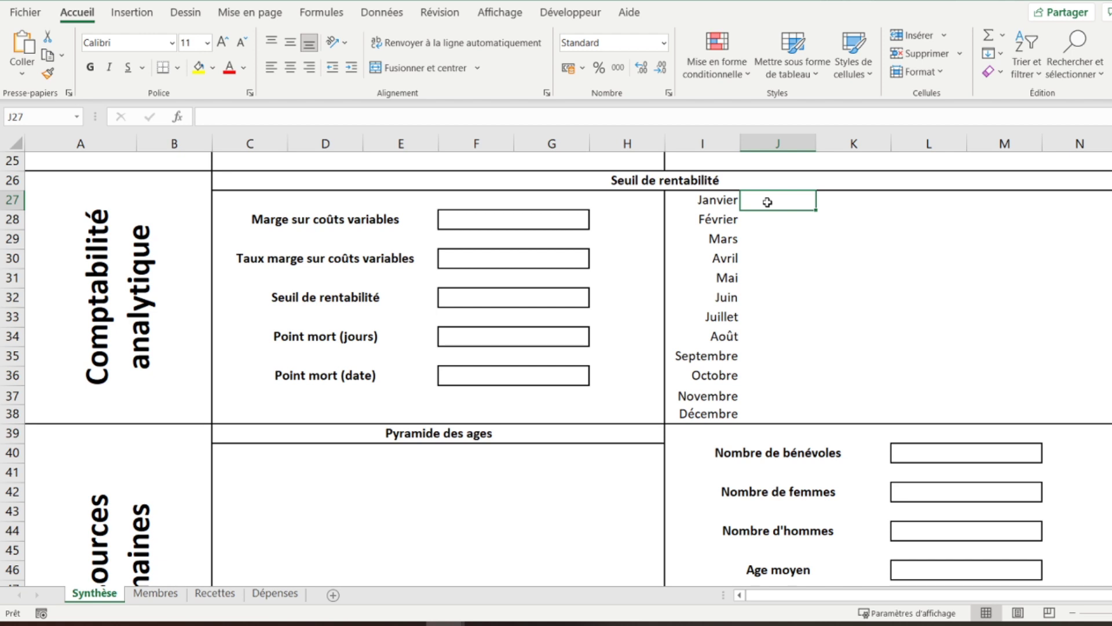
left_click_drag(768, 203, 802, 397)
scroll(801, 400, "up", 3)
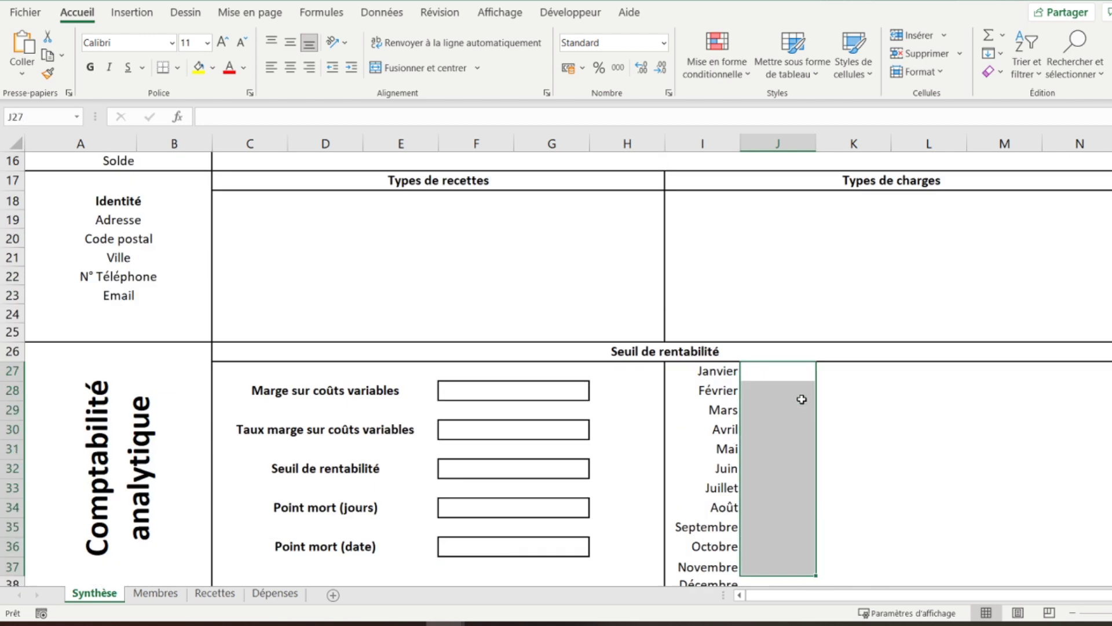
left_click(788, 372)
type("=transpose")
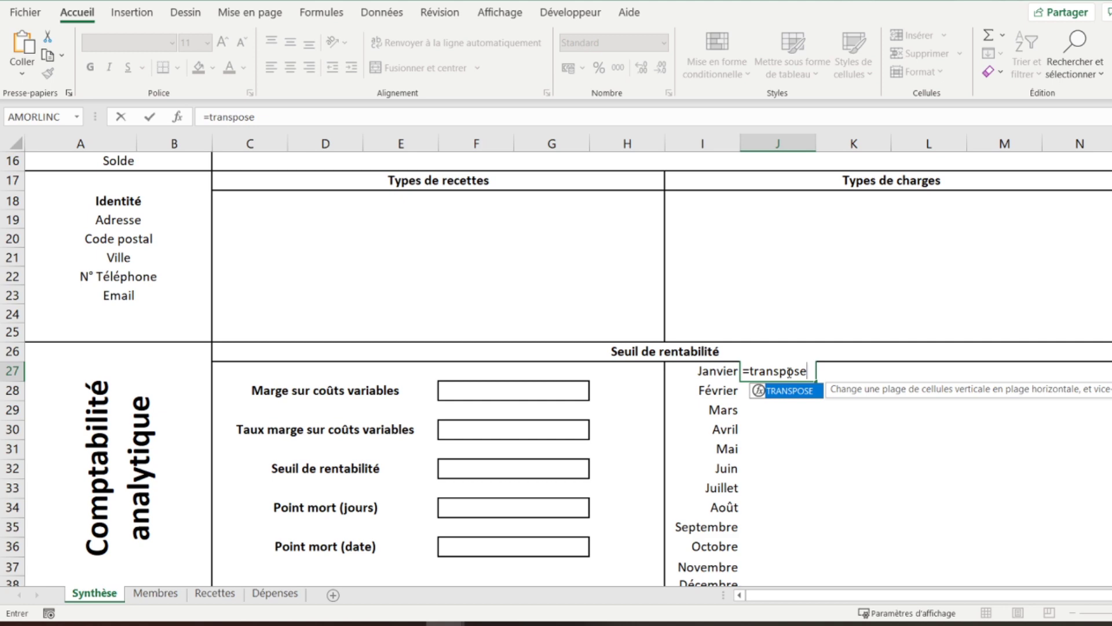
type("(")
scroll(602, 366, "up", 5)
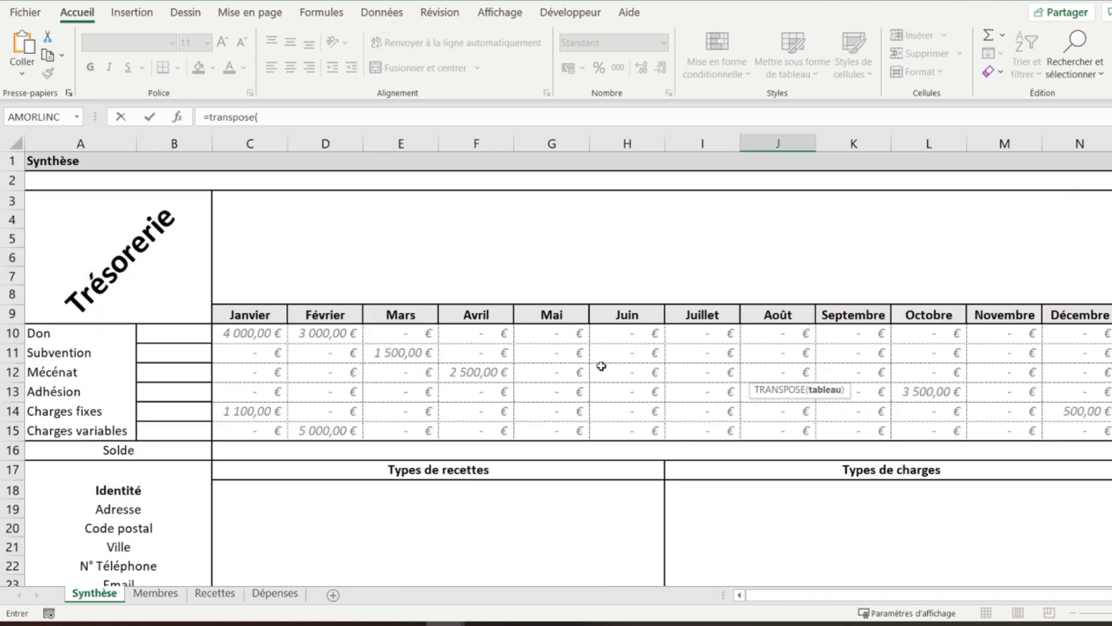
left_click_drag(241, 328, 1047, 336)
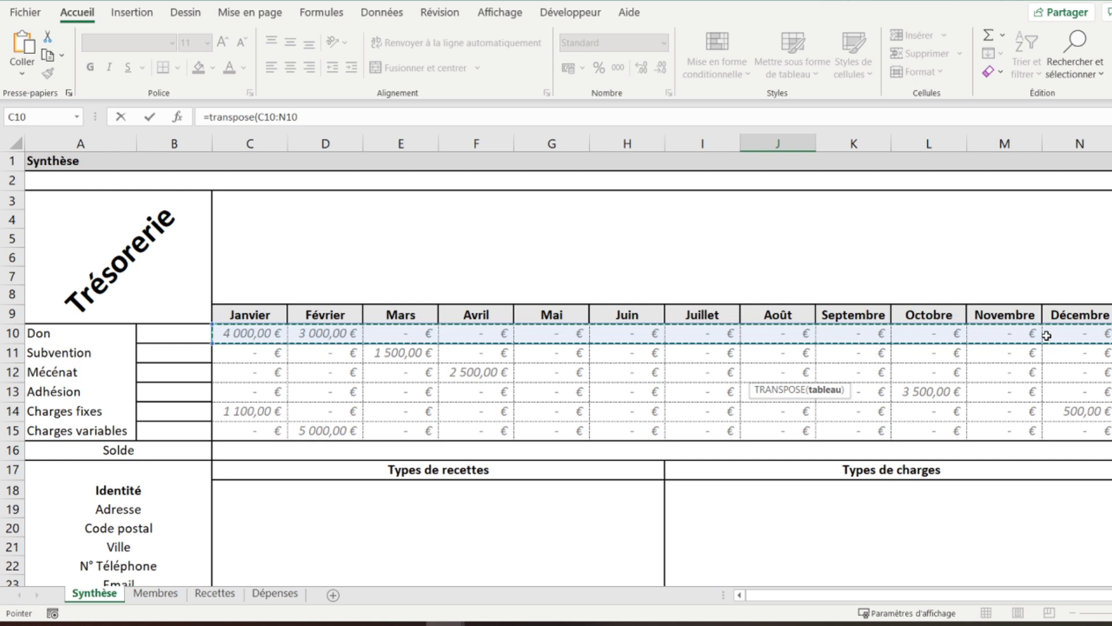
Extend the J27 formula by adding TRANSPOSE of the Subvention amounts C11:N11 and the Mécénat amounts C12:N12
type(")+tran")
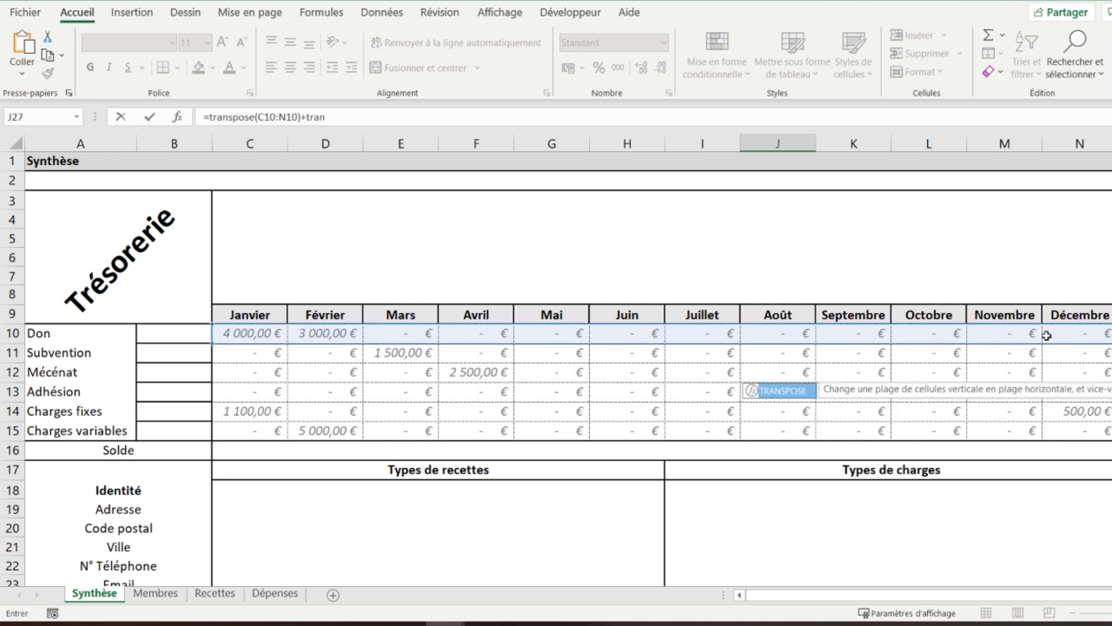
type("spose(")
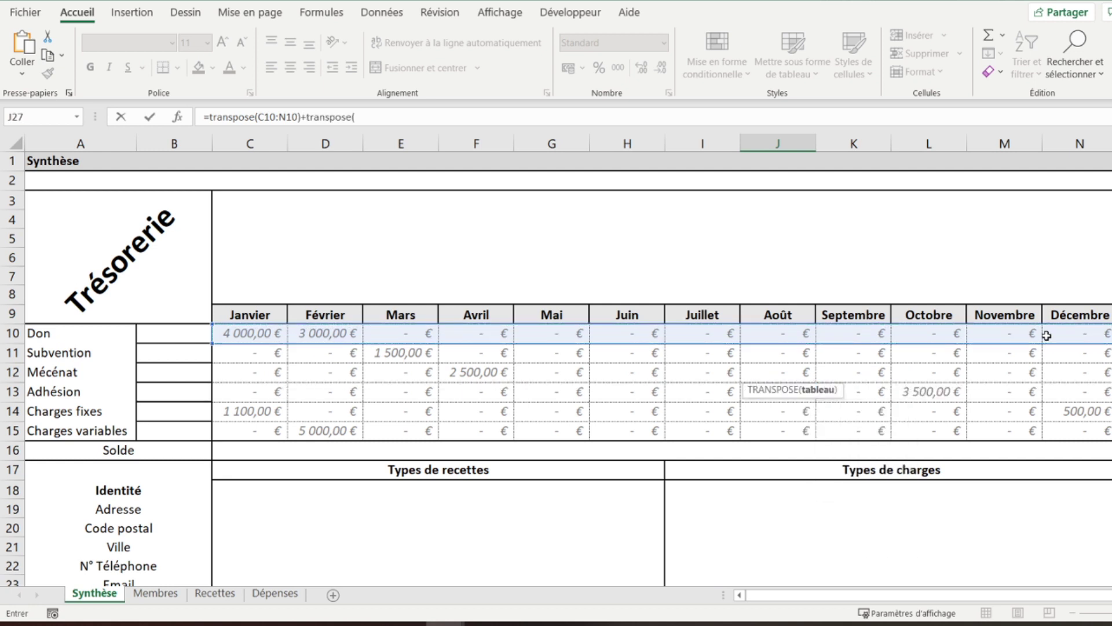
left_click_drag(259, 354, 1056, 348)
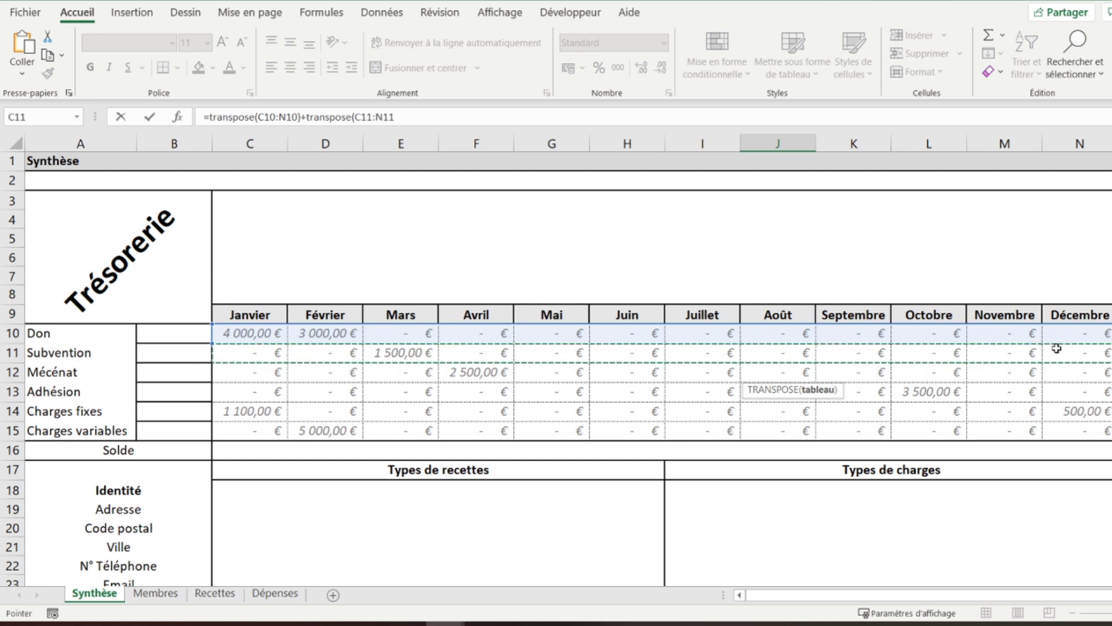
type(")+transpose")
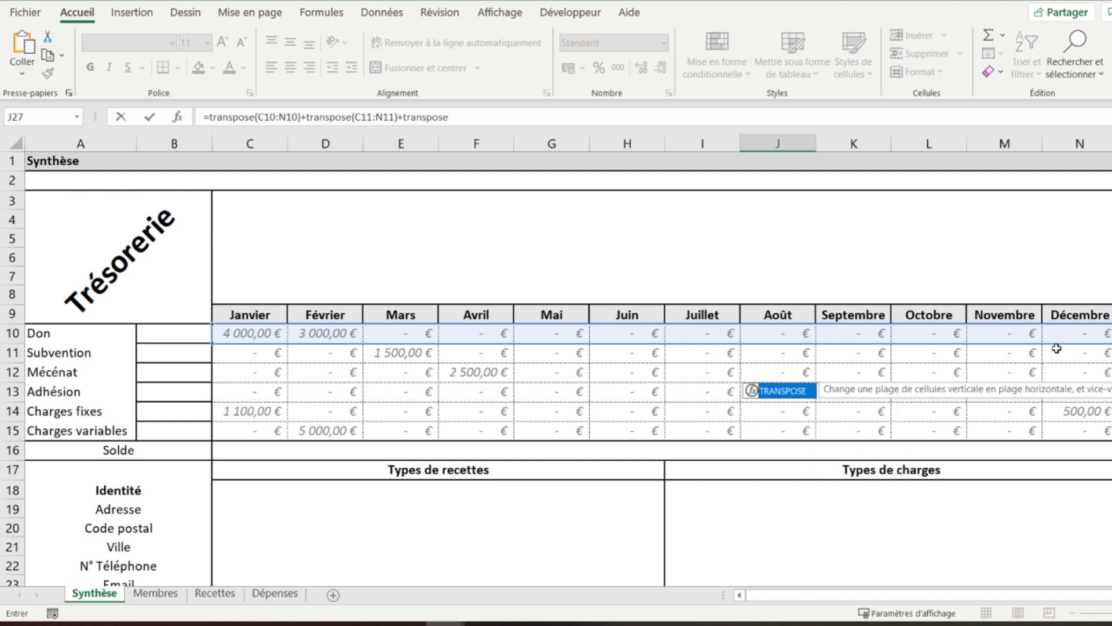
type("(")
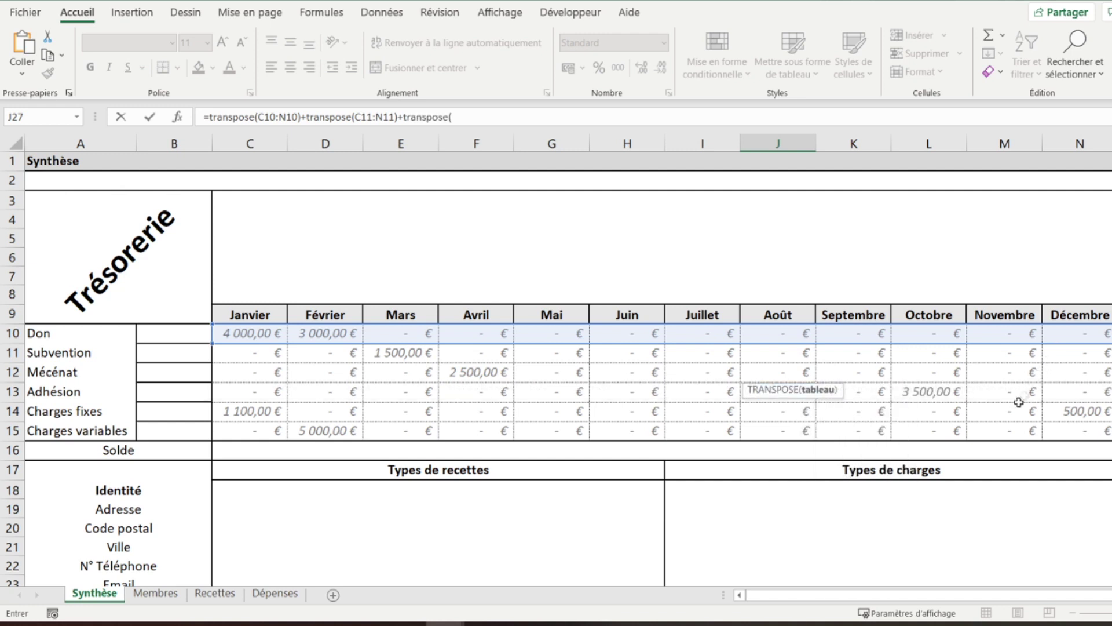
left_click_drag(241, 375, 1070, 378)
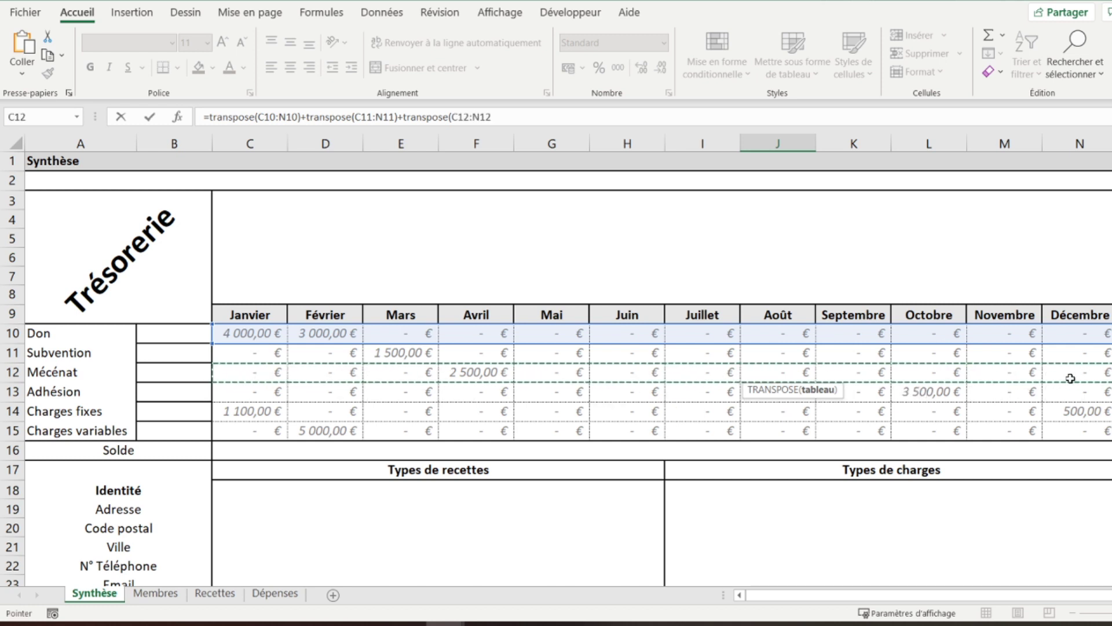
Complete the J27 formula by adding TRANSPOSE of the Adhésion amounts C13:N13
type(")+transpose")
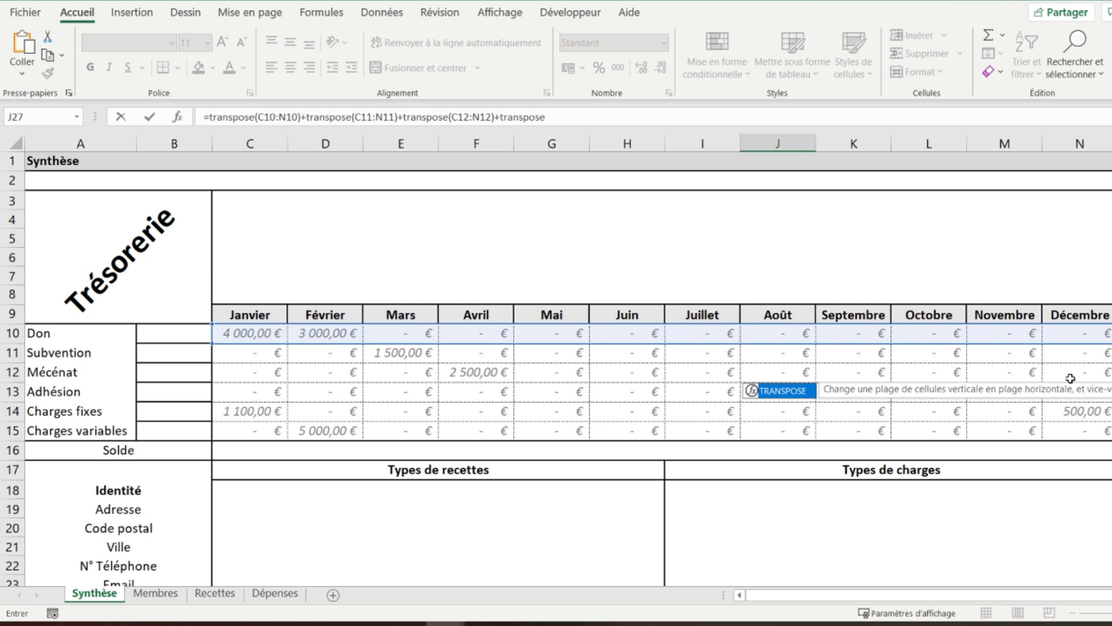
type("(")
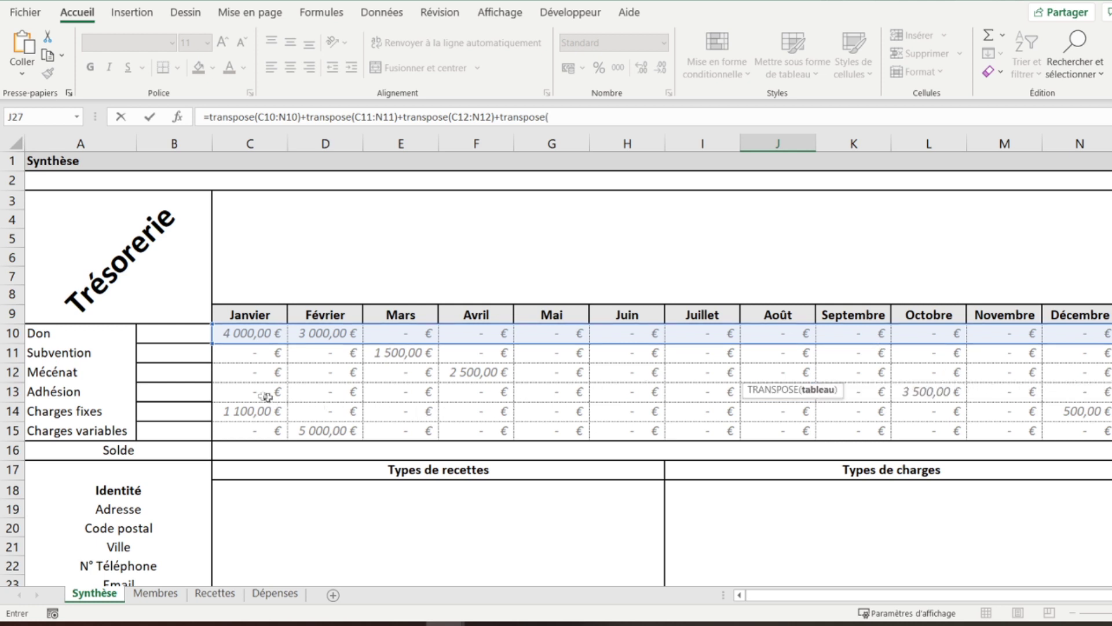
left_click_drag(267, 398, 1069, 396)
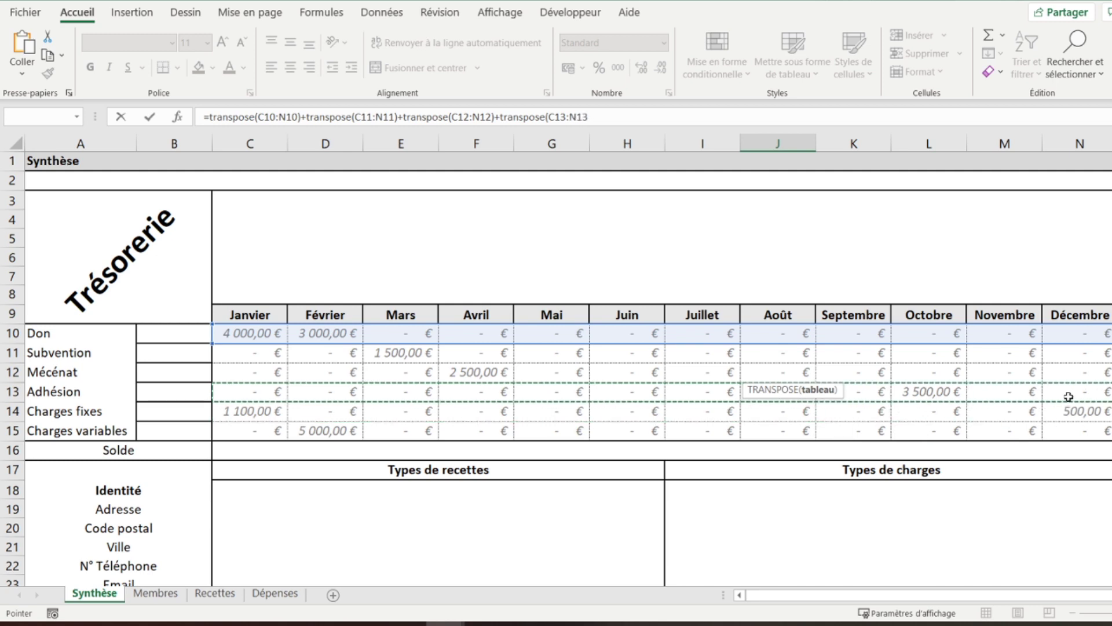
type(")")
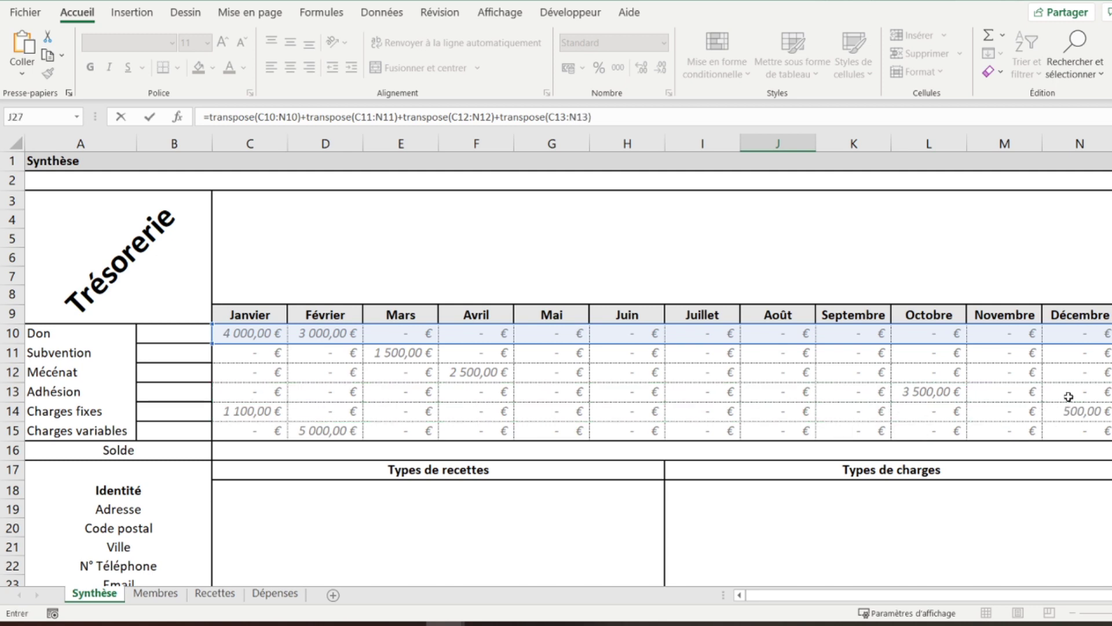
key("Return")
Compare the transposed monthly income with the Trésorerie income rows and apply the euro accounting format to J27:J38
scroll(785, 466, "down", 4)
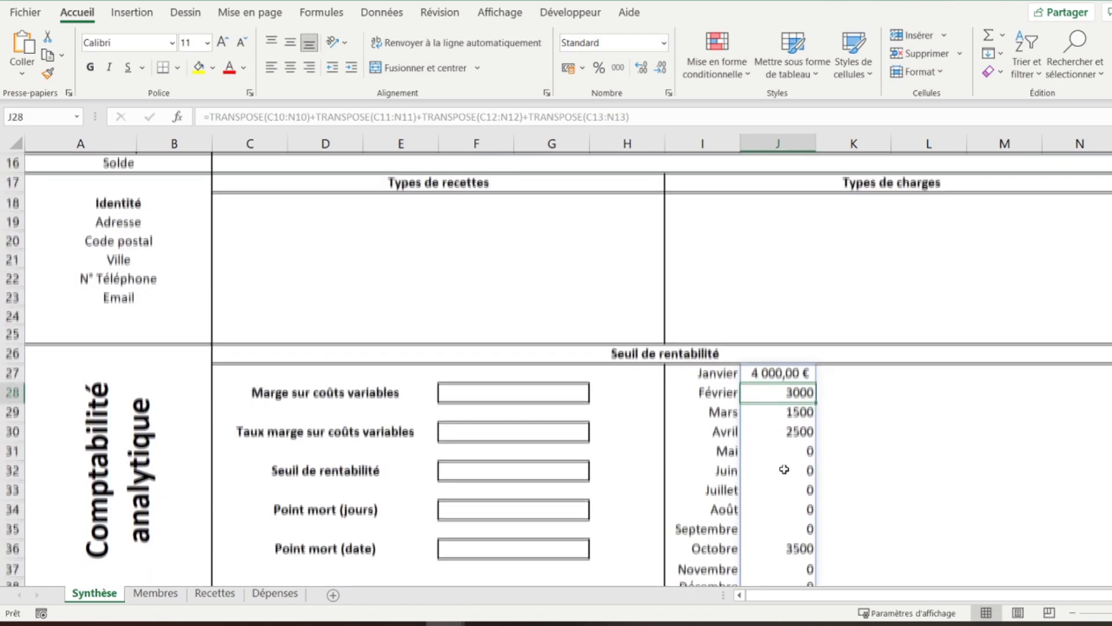
scroll(783, 414, "up", 1)
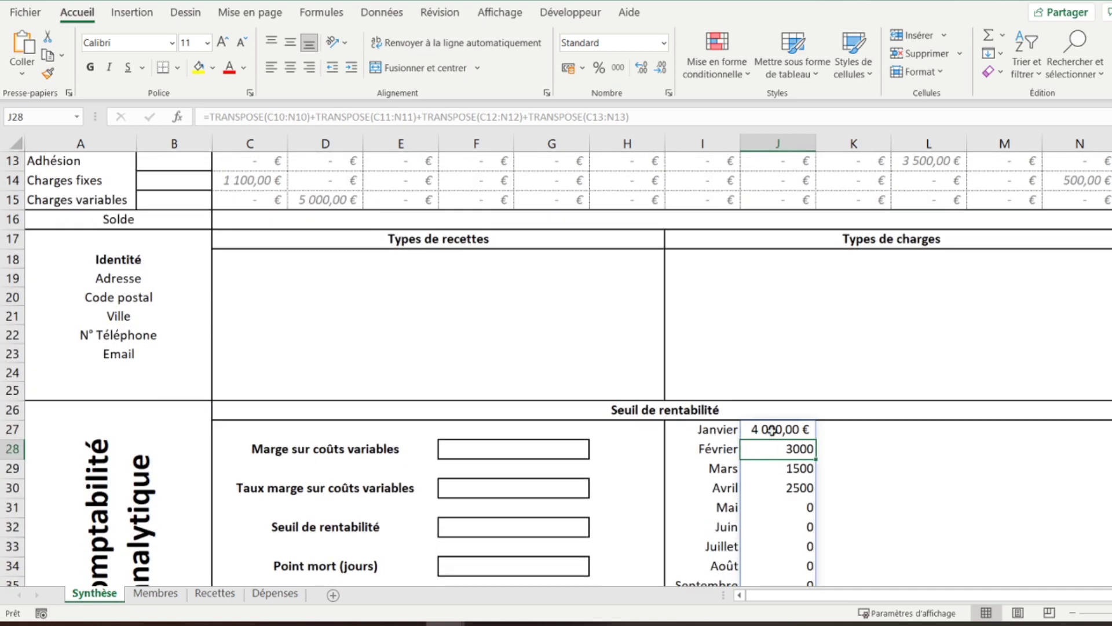
scroll(801, 457, "up", 3)
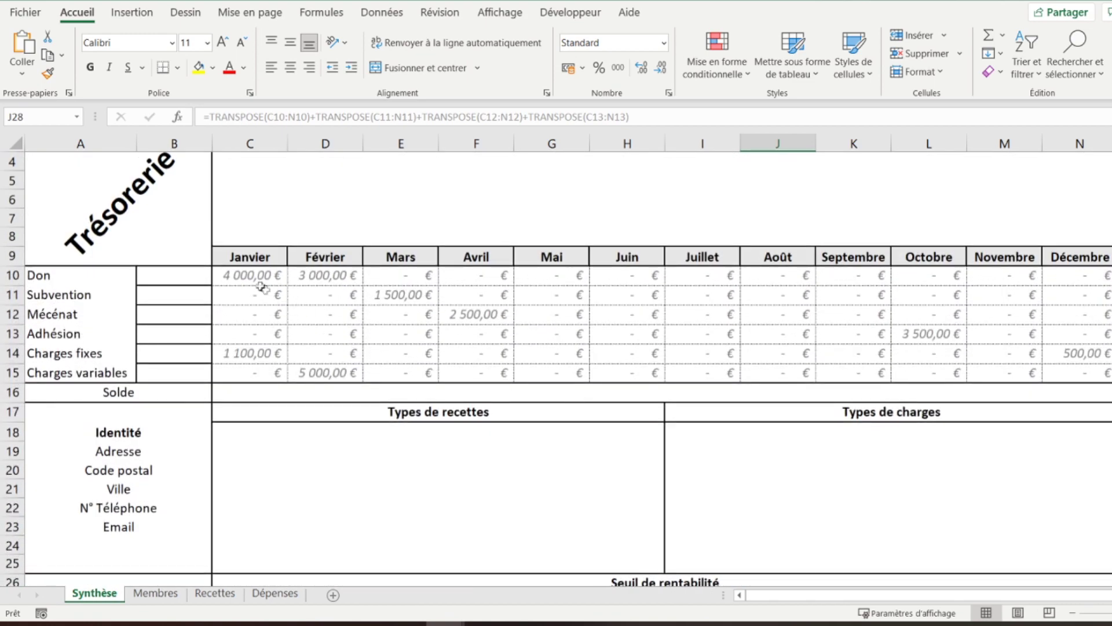
left_click(277, 279)
left_click_drag(277, 280, 481, 314)
scroll(487, 316, "down", 6)
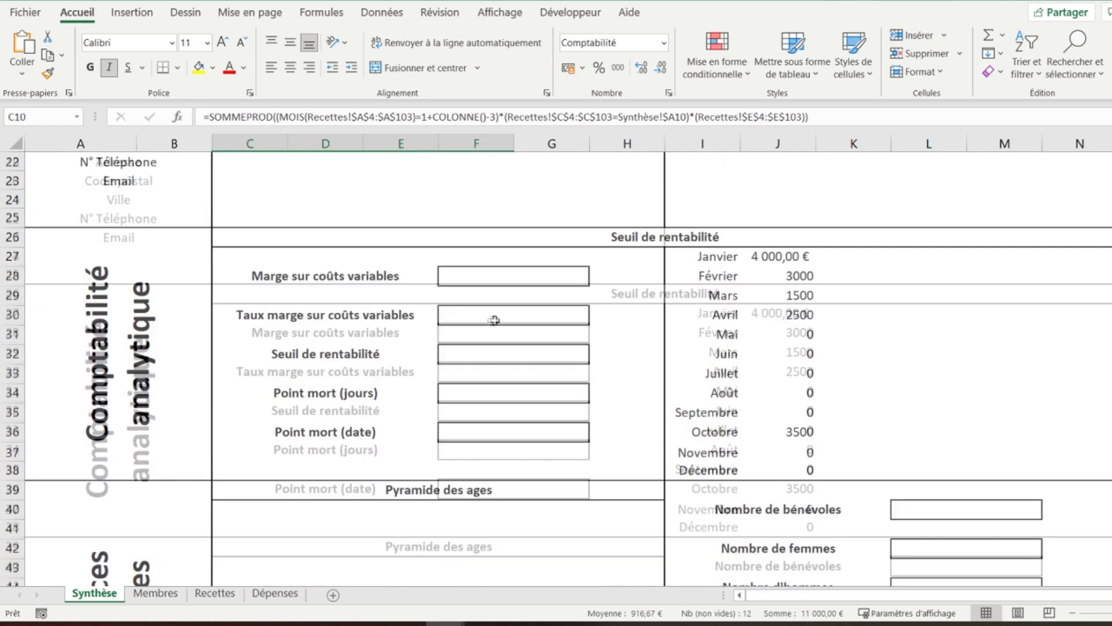
left_click_drag(788, 256, 795, 469)
left_click(568, 68)
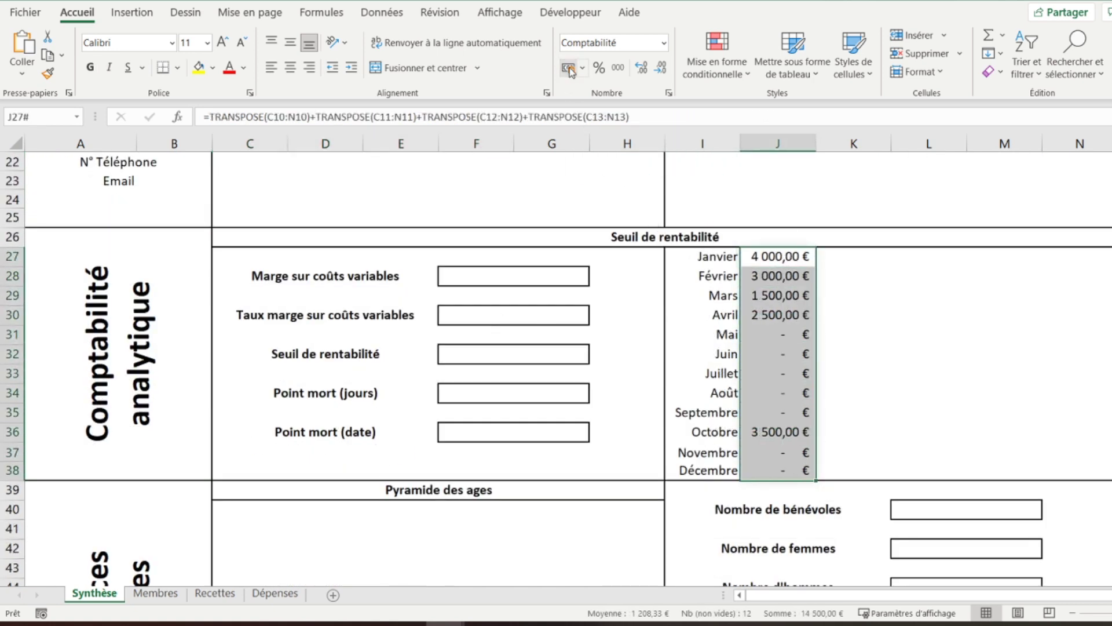
Enter the running-total formula =SOMME($J$27:J27) in K27 to accumulate the monthly income
left_click(836, 258)
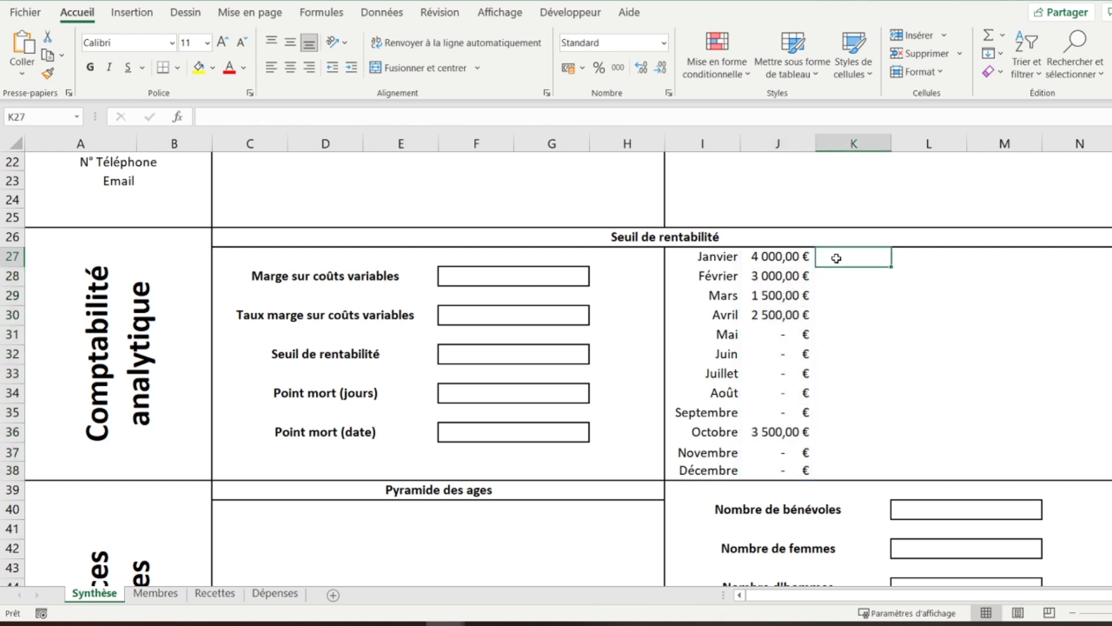
type("=so")
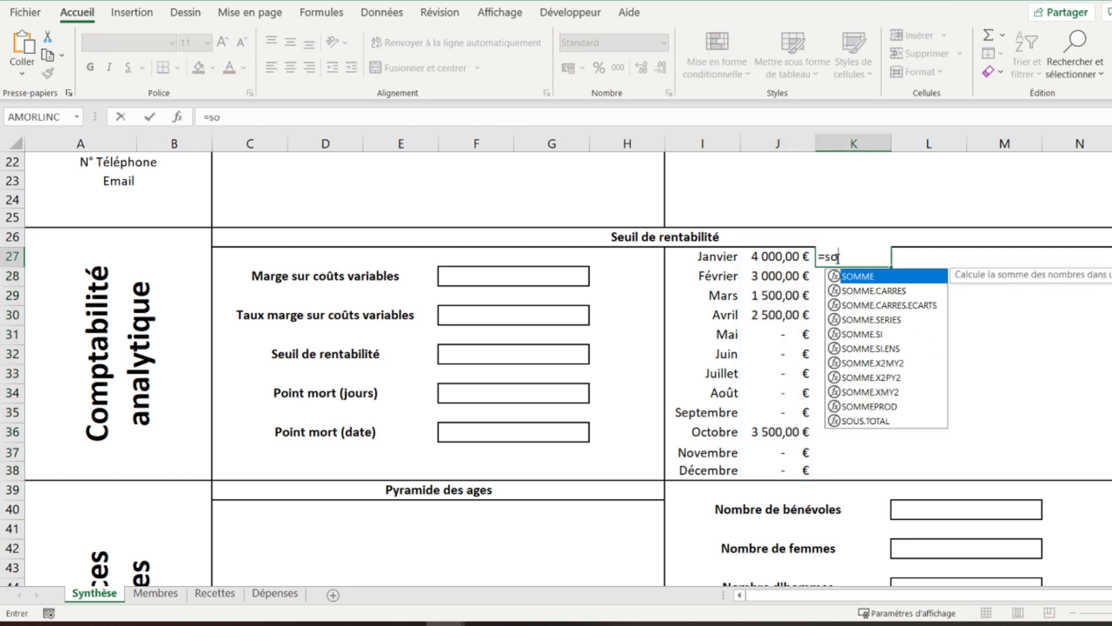
type("mme(")
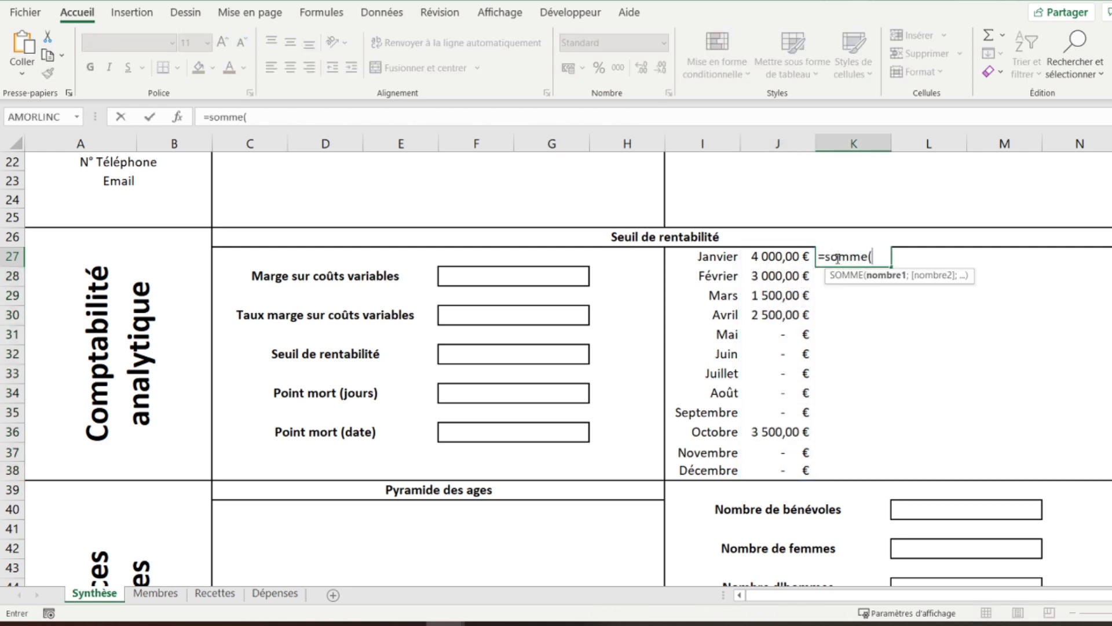
left_click(788, 260)
left_click(251, 117)
key("F4")
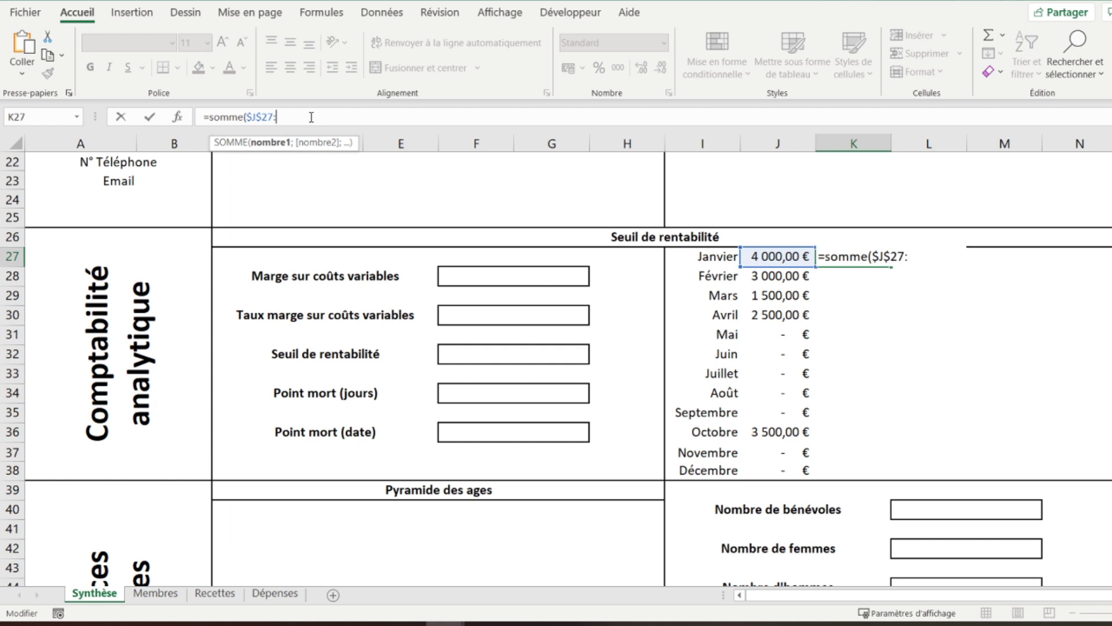
left_click(761, 255)
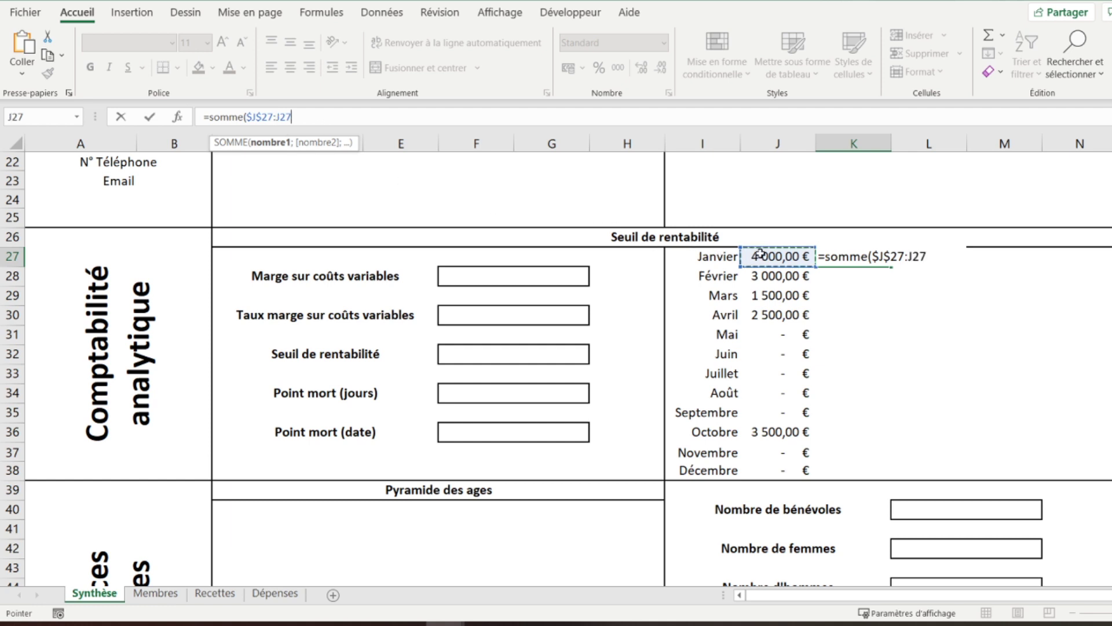
key("Return")
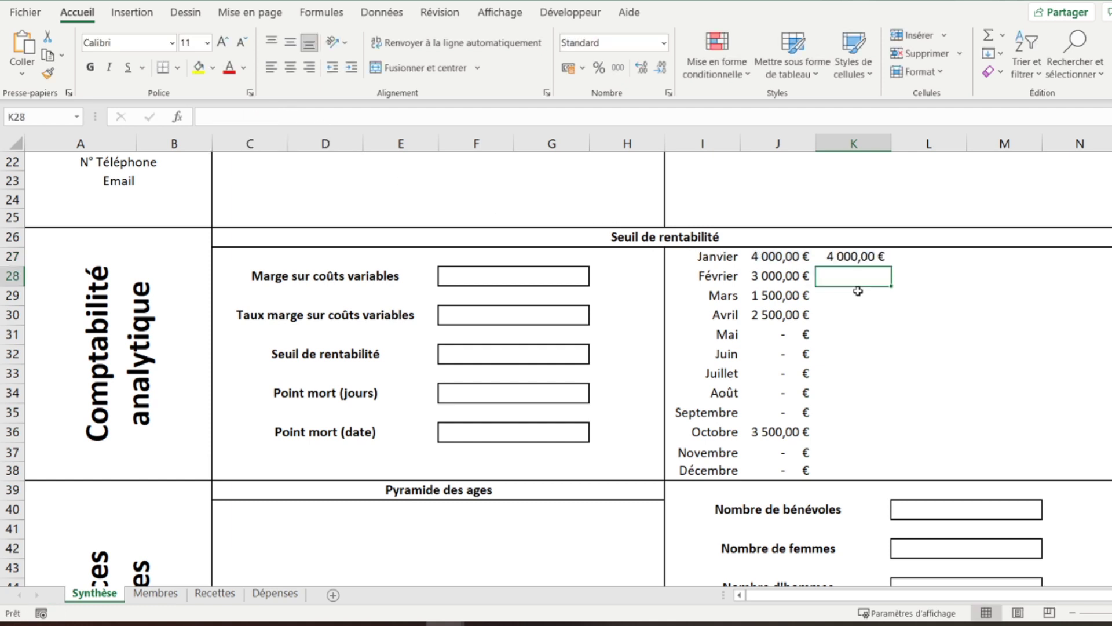
Copy only the K27 formula into K28:K38 and apply the euro accounting format to those cells
right_click(854, 256)
left_click(895, 204)
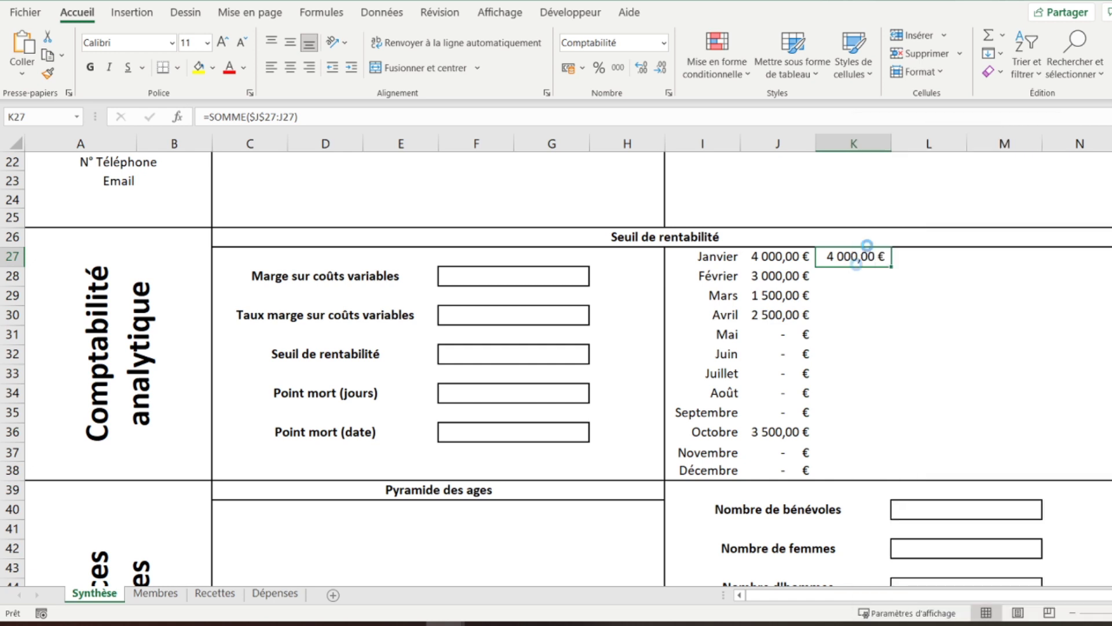
left_click_drag(854, 276, 855, 469)
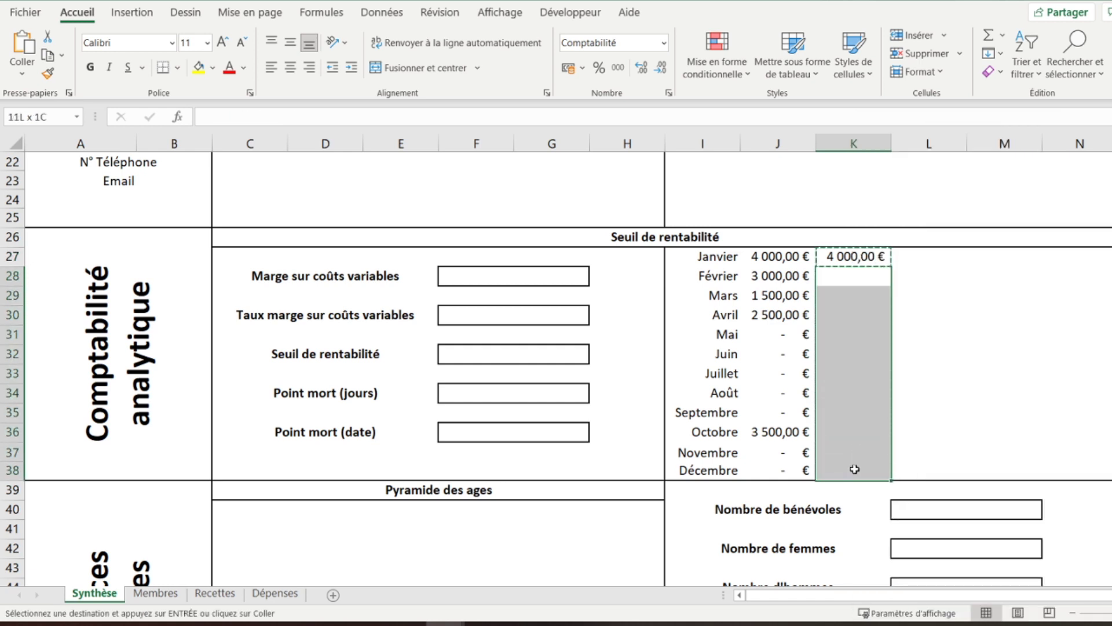
right_click(854, 367)
left_click(941, 253)
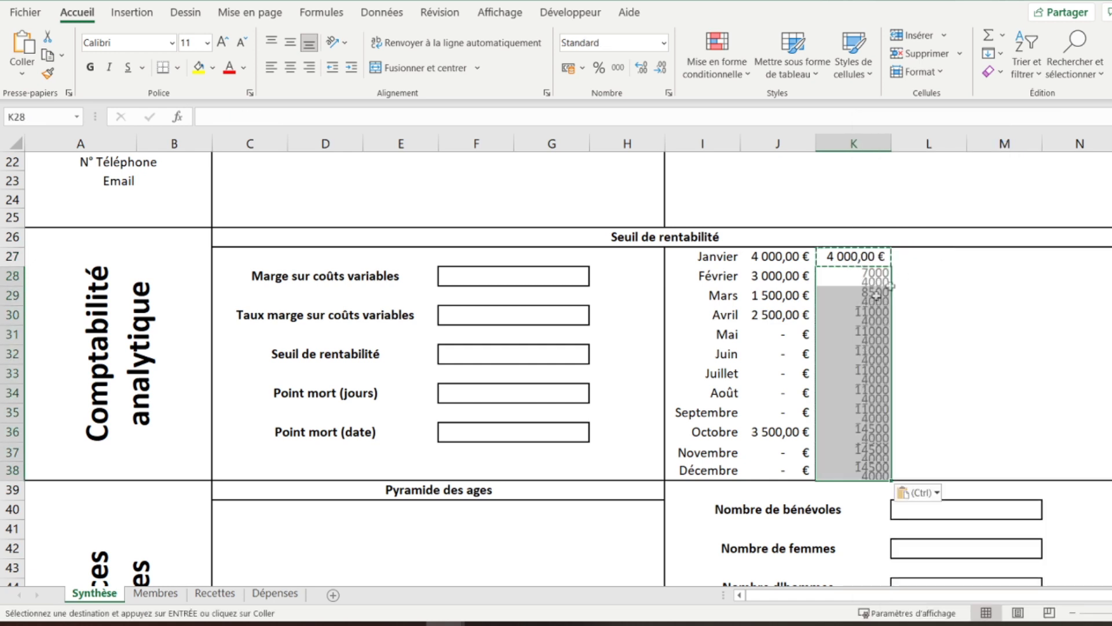
left_click(573, 68)
Enter =TRANSPOSE(C14:N14) in L27 to list the monthly Charges fixes amounts vertically beside the cumulative income
left_click(908, 257)
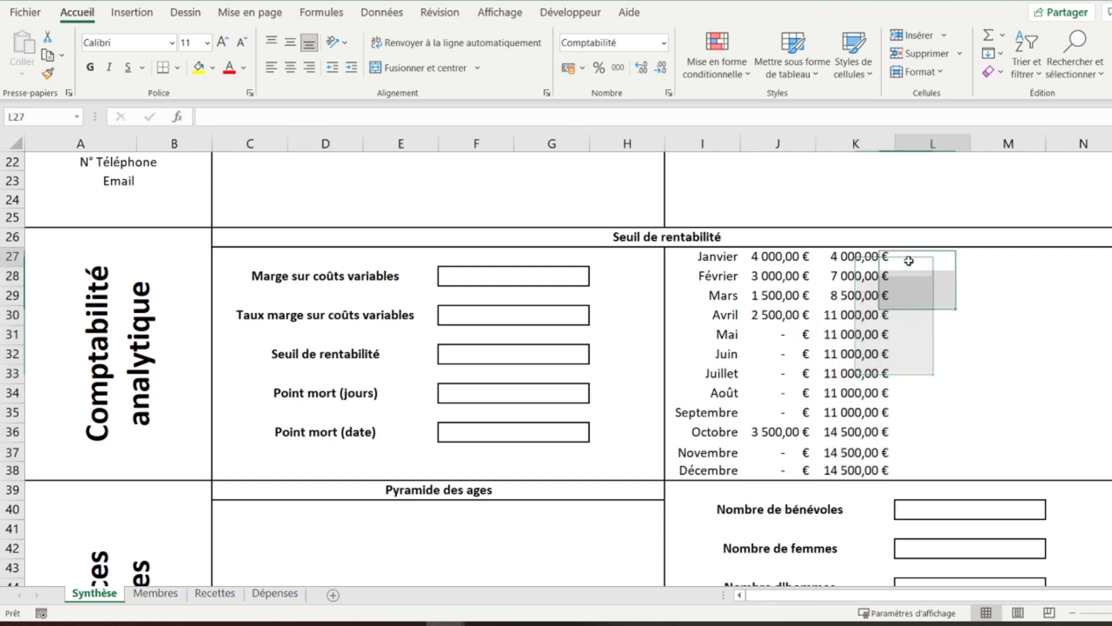
scroll(882, 442, "up", 2)
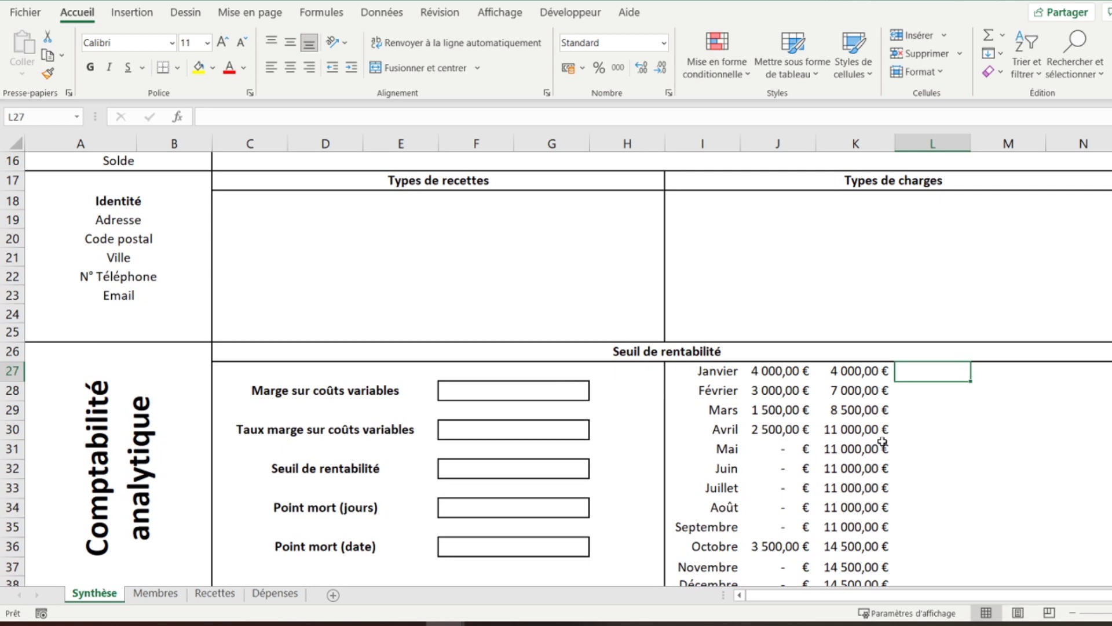
scroll(874, 461, "up", 2)
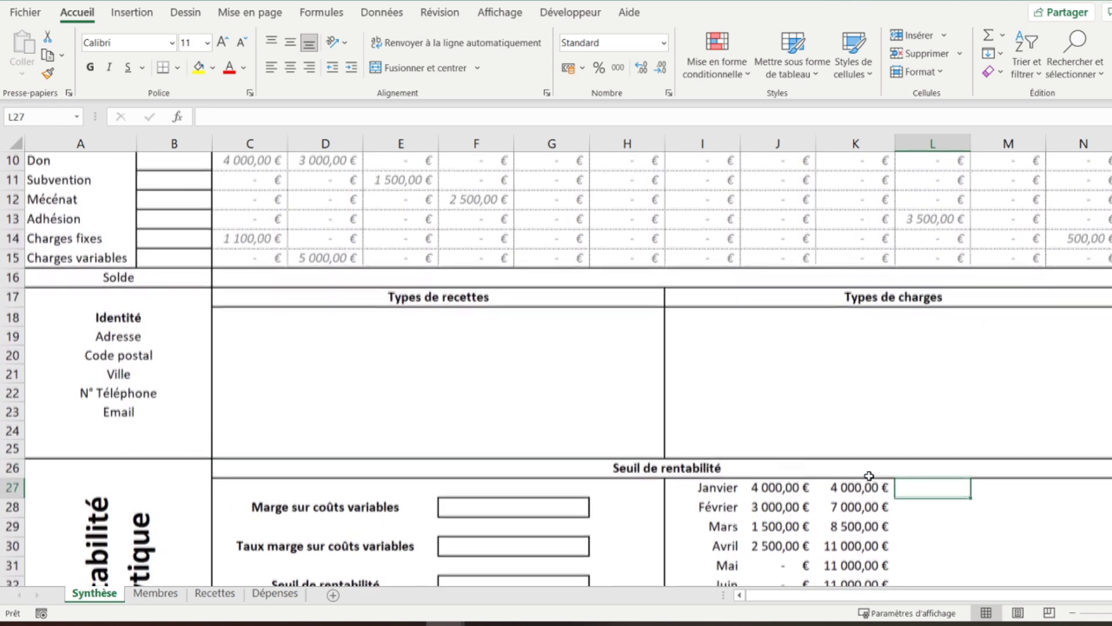
scroll(869, 476, "down", 1)
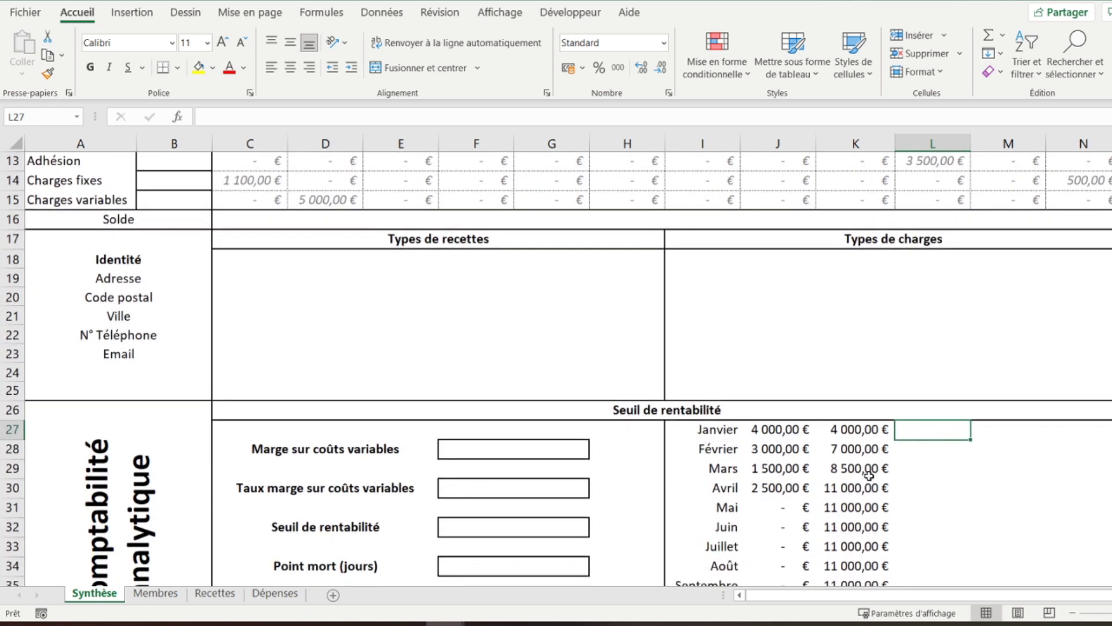
type("=charge")
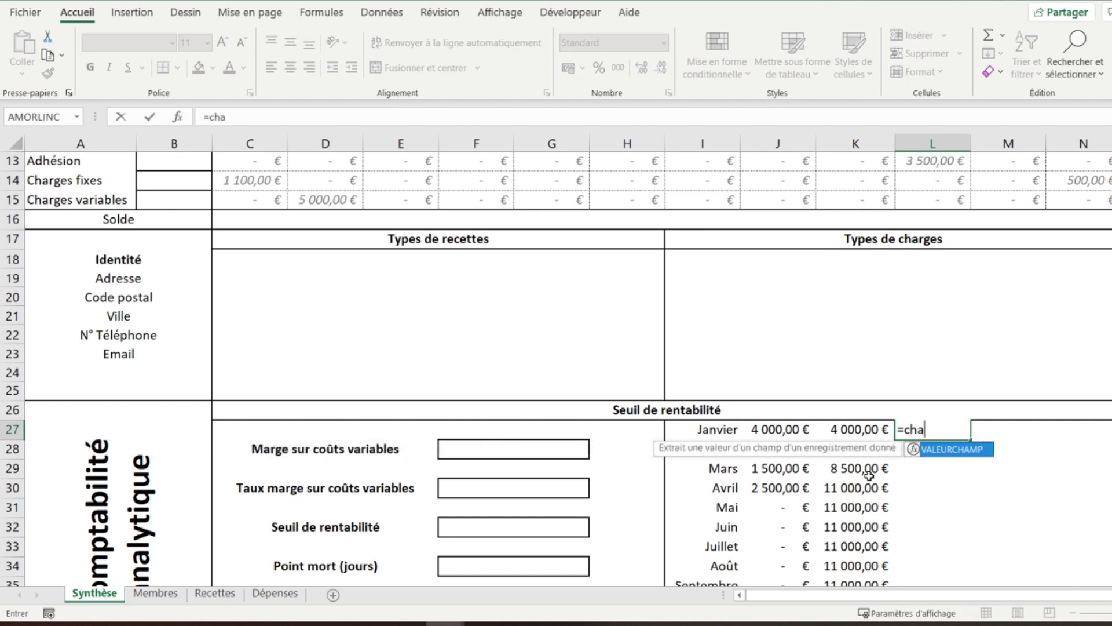
key("BackSpace")
key("BackSpace")
key("BackSpace")
key("BackSpace")
key("BackSpace")
key("BackSpace")
key("BackSpace")
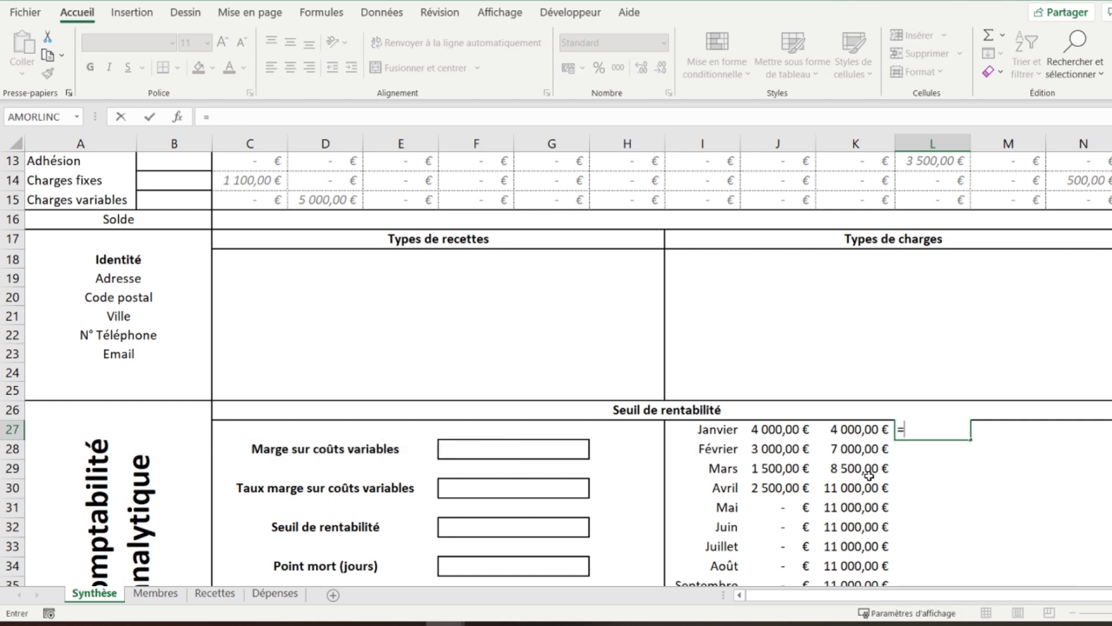
type("transpose")
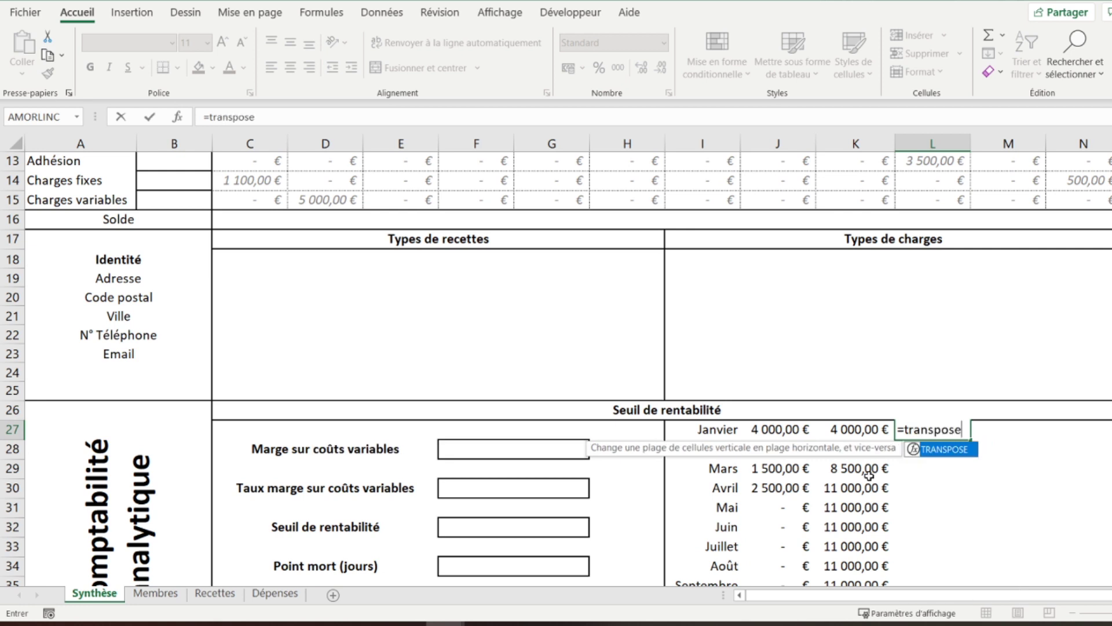
type("(")
left_click_drag(253, 180, 1084, 181)
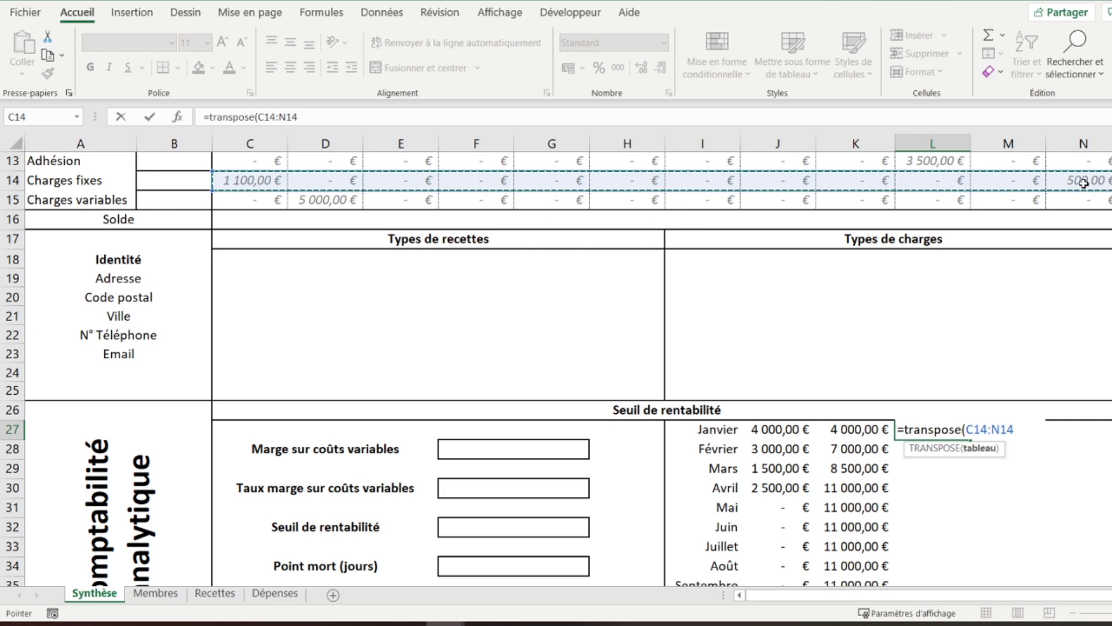
type(")")
key("Return")
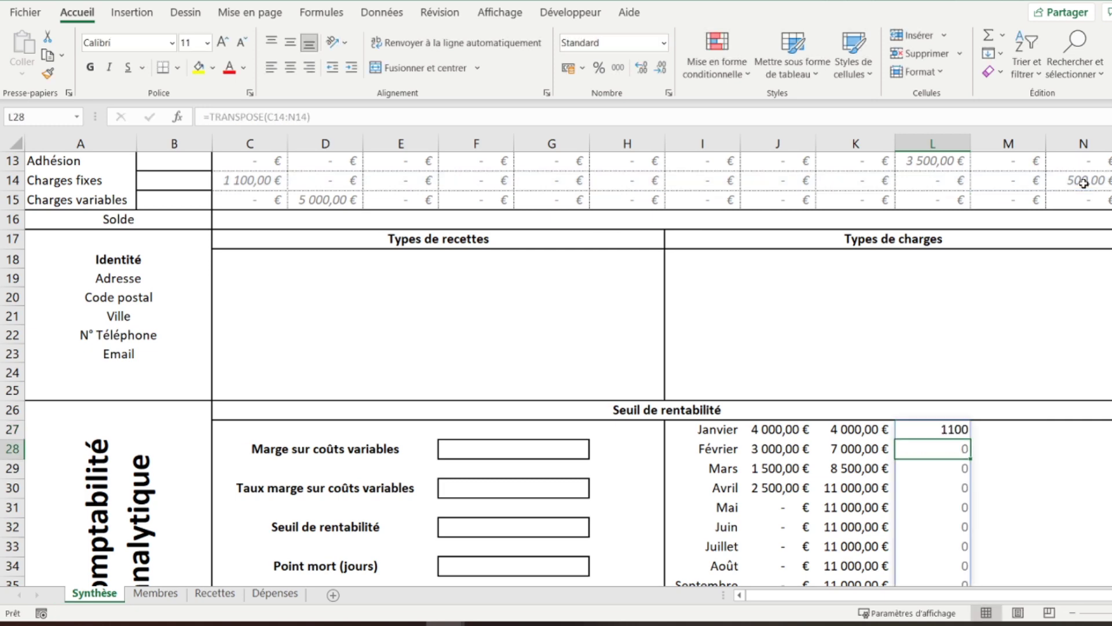
Apply the euro accounting format to the transposed fixed charges in L27:L38
scroll(1032, 348, "down", 4)
left_click_drag(943, 200, 946, 417)
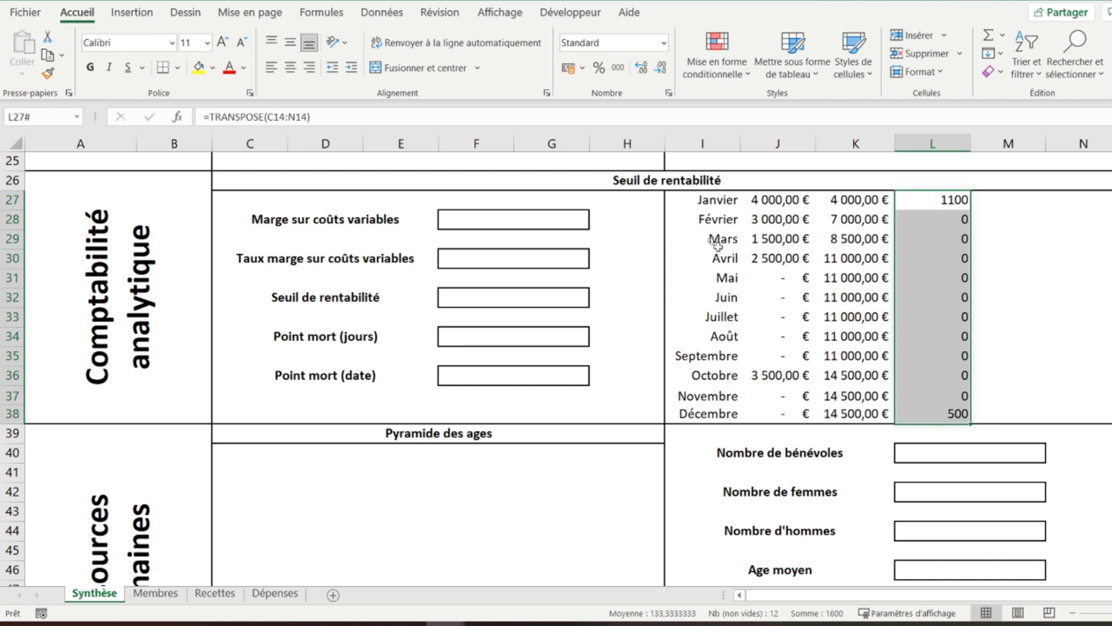
left_click(568, 70)
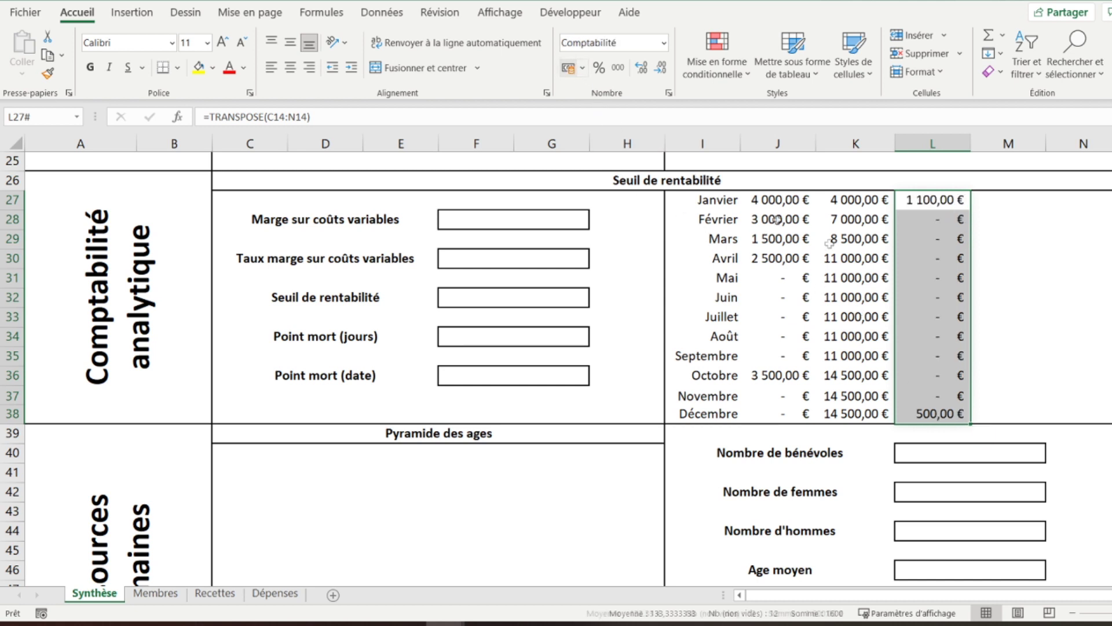
left_click(1004, 202)
left_click(950, 199)
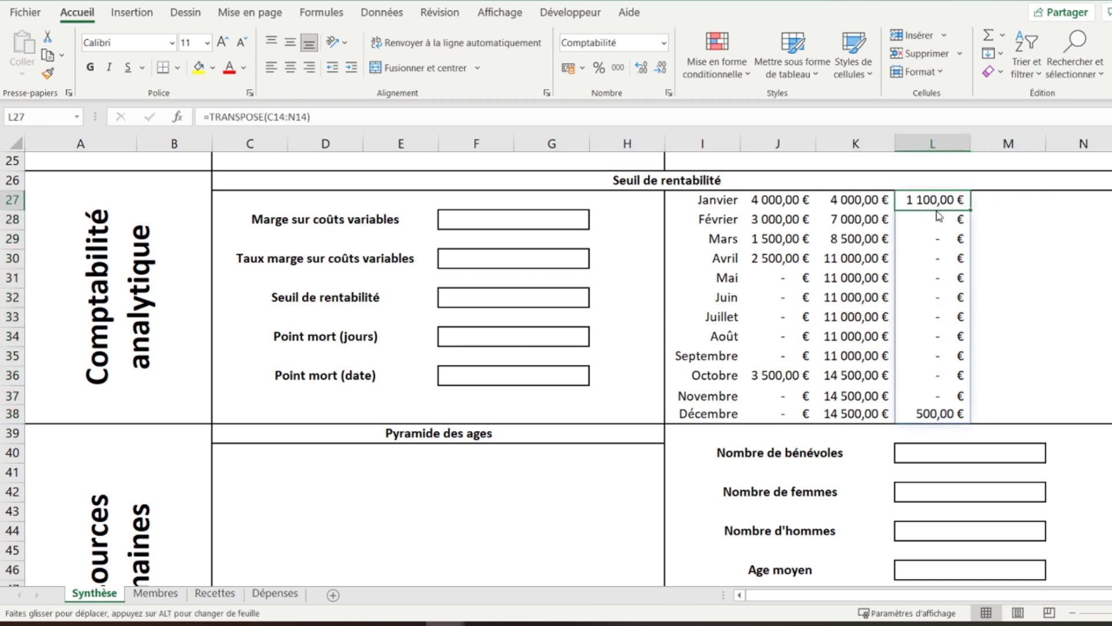
left_click(934, 218)
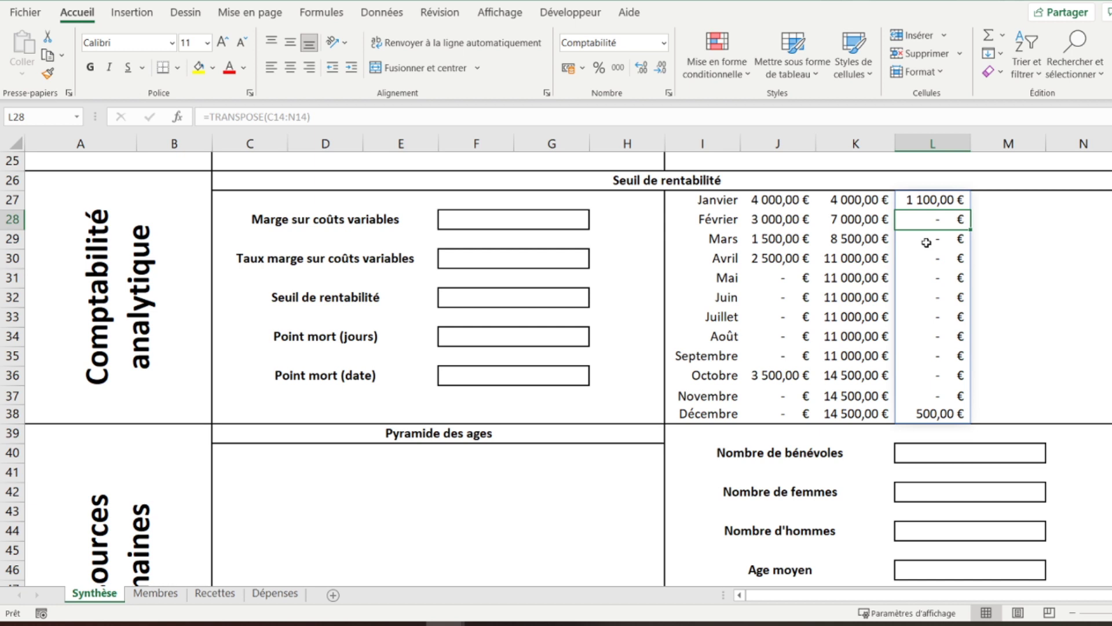
Calculate the Marge sur coûts variables in F28 with =SOMME(C10:N13)-SOMME(C15:N15)
left_click(498, 217)
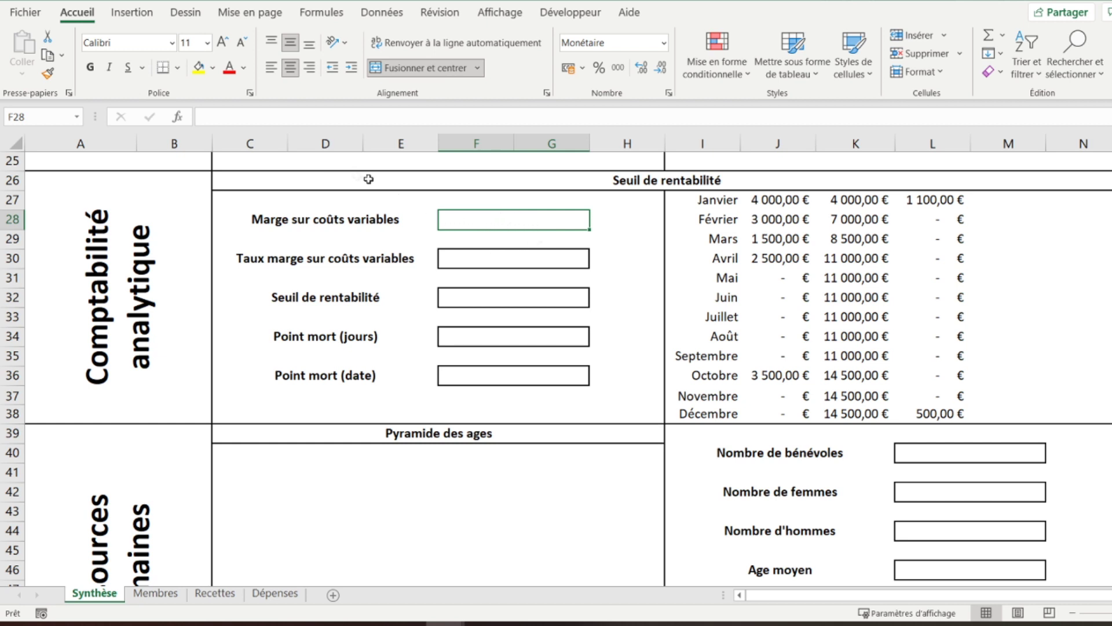
type("=somme(")
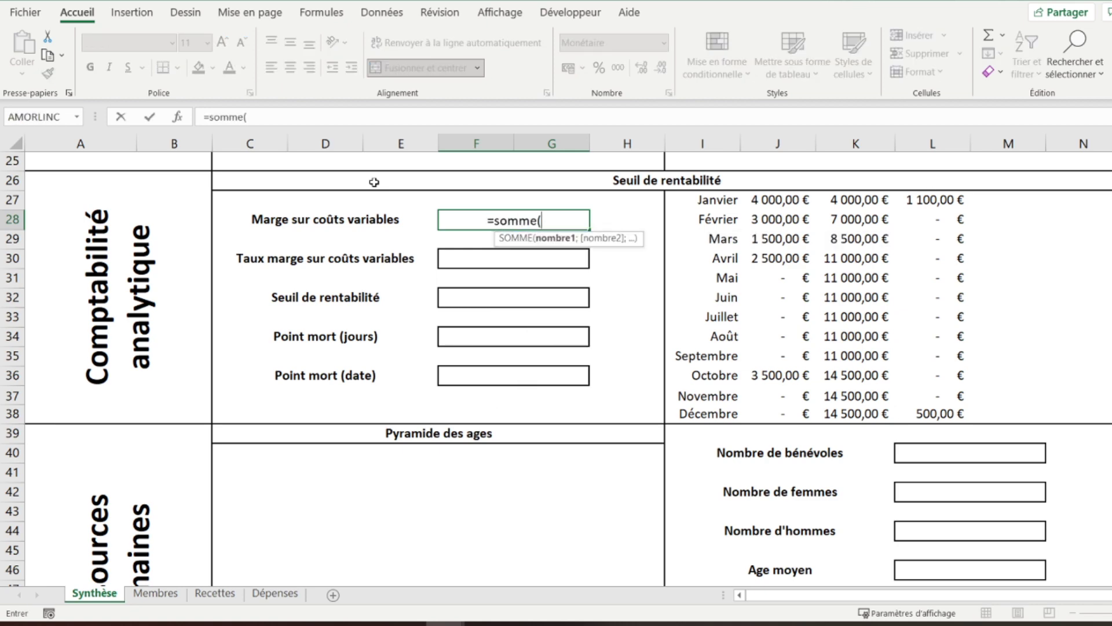
scroll(374, 182, "up", 7)
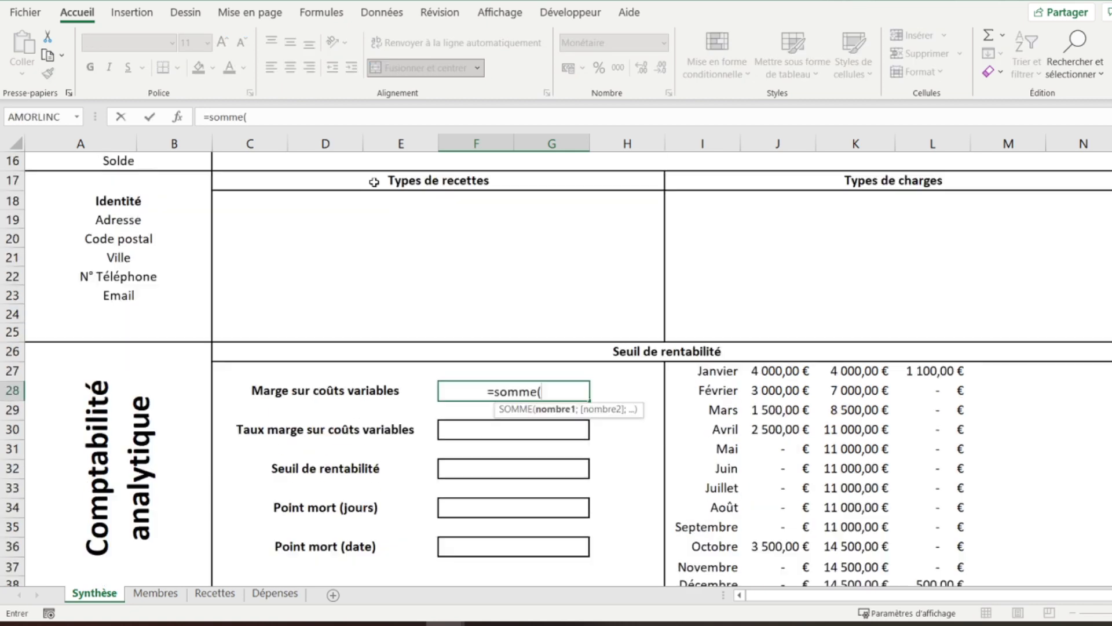
left_click_drag(256, 277, 1068, 324)
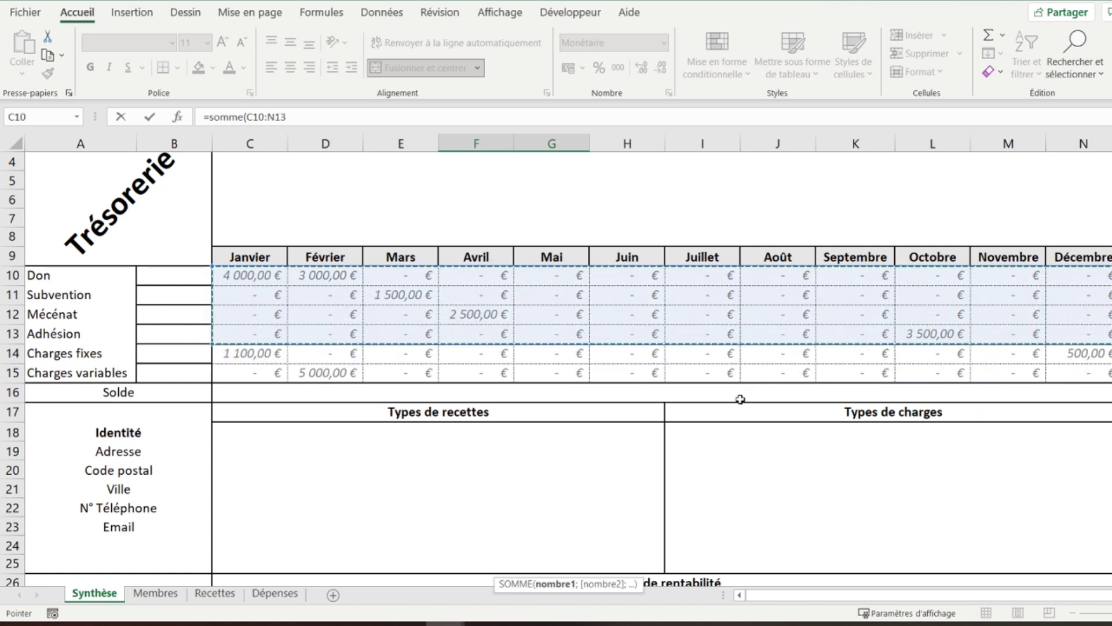
type(")-")
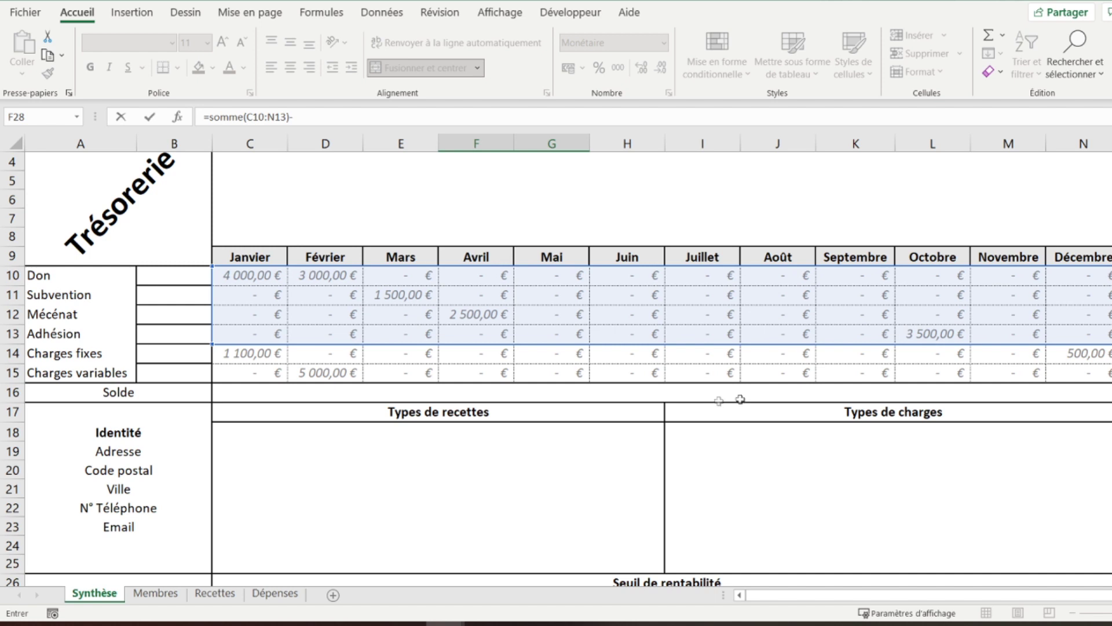
type("somme(")
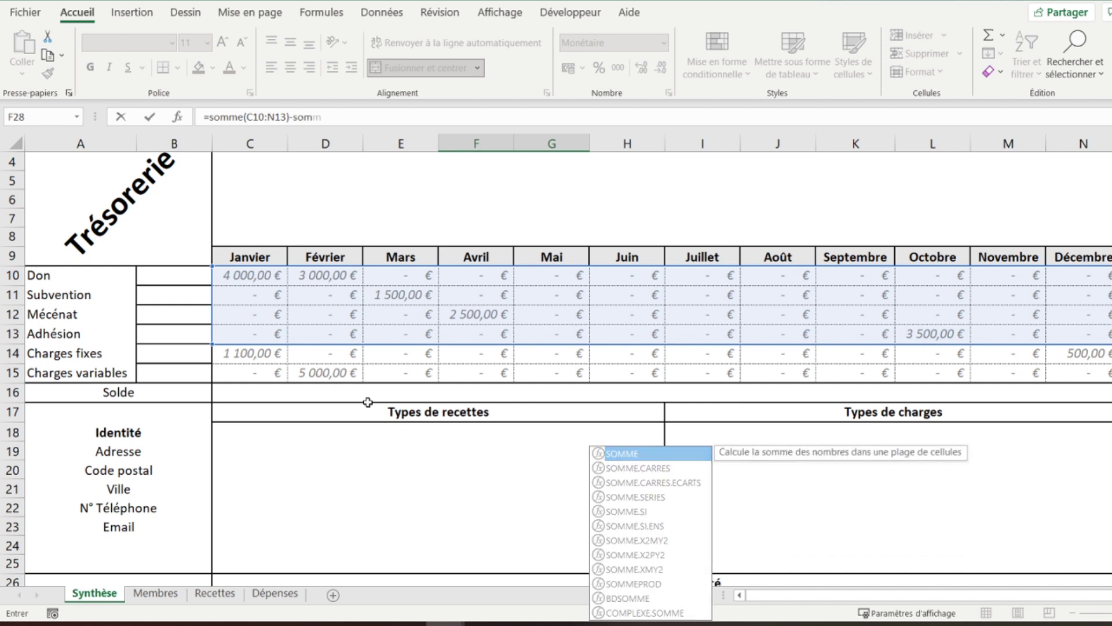
left_click_drag(267, 372, 1080, 374)
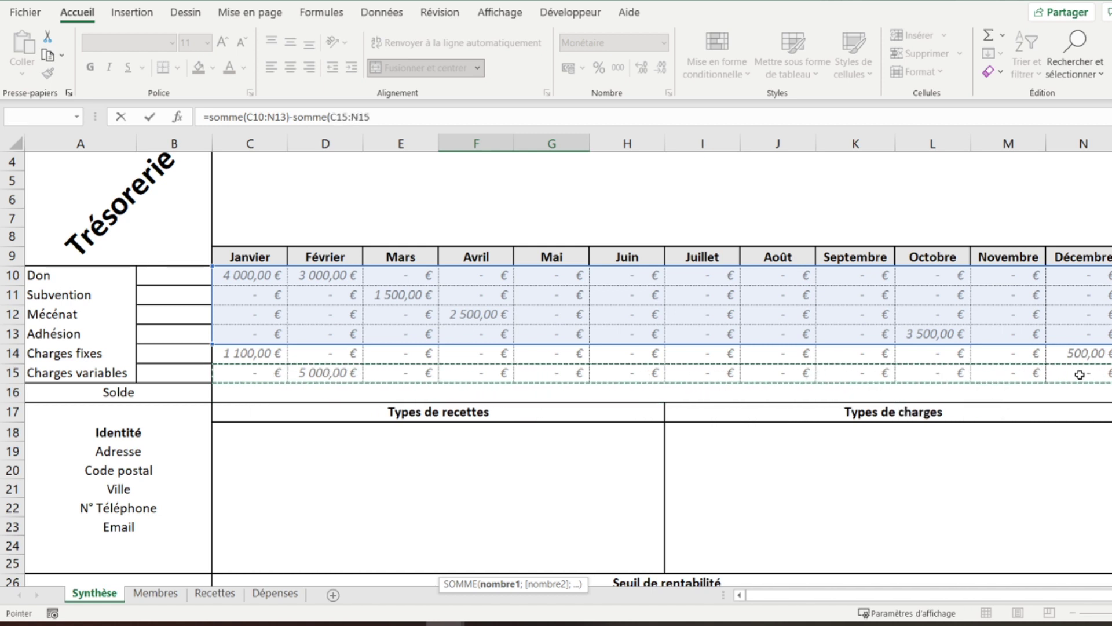
type(")")
key("Return")
scroll(1043, 405, "down", 6)
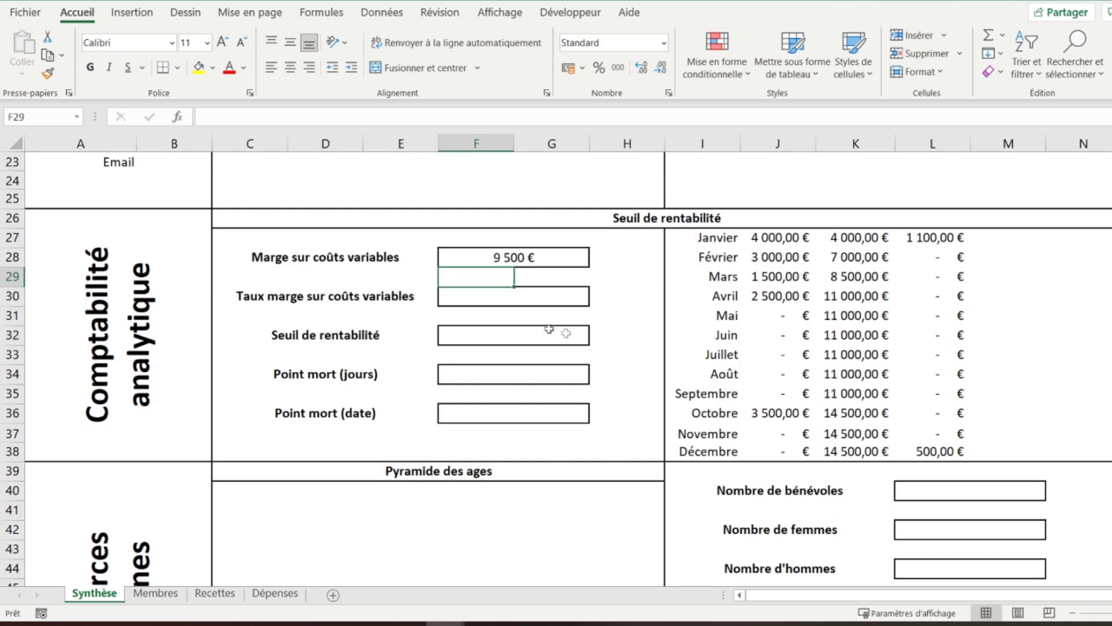
Calculate the Taux marge sur coûts variables in F30 with =F28/SOMME(C10:N13)
left_click(477, 296)
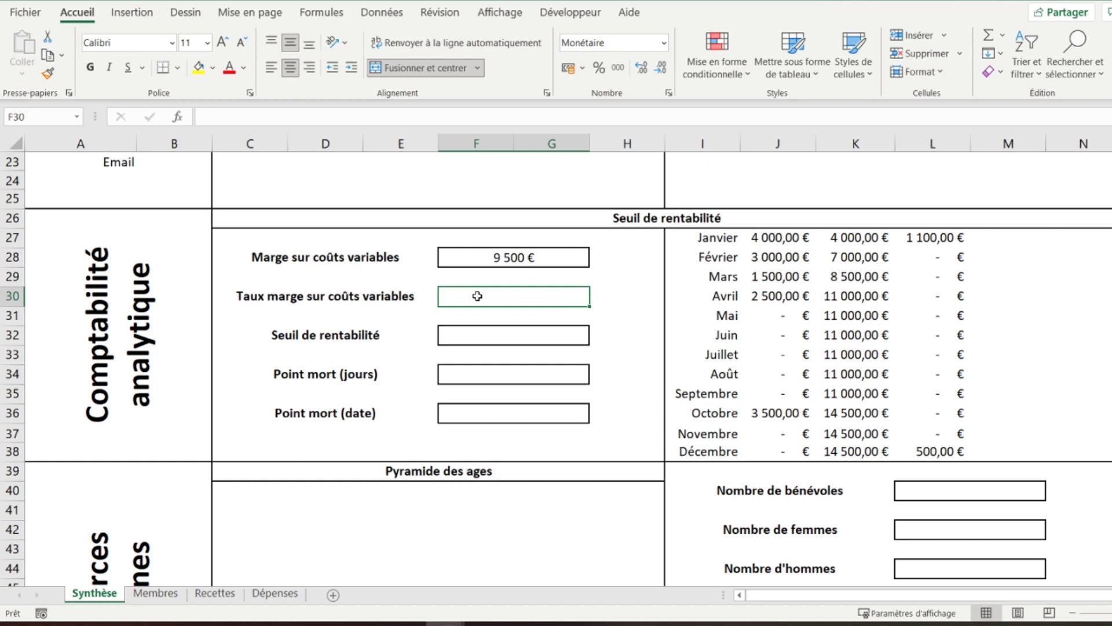
type("=")
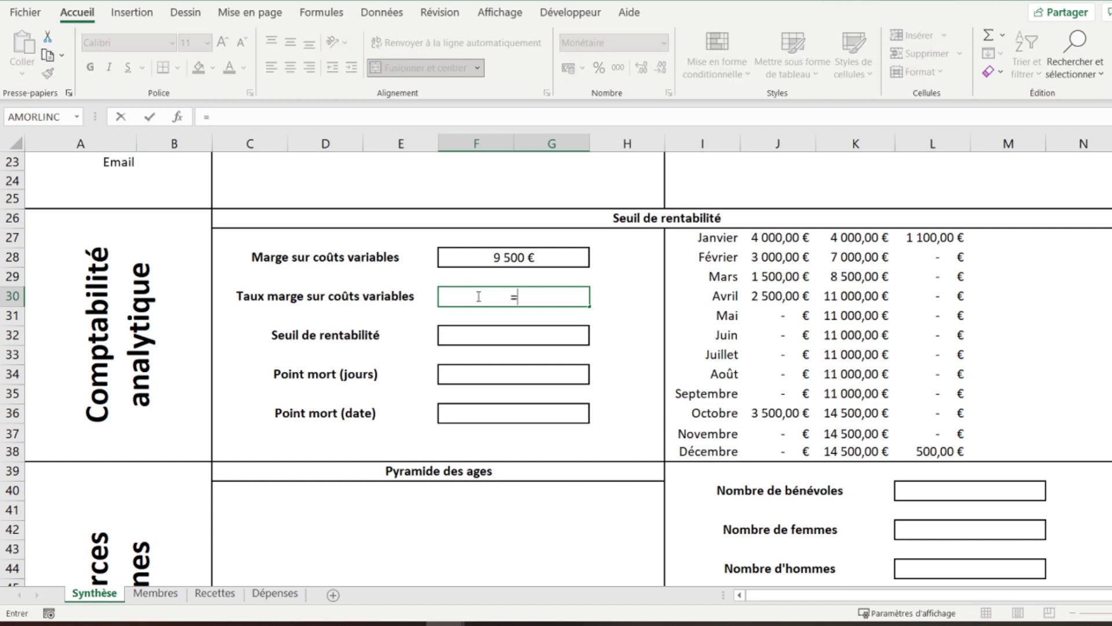
key("Up")
key("Up")
type("/so")
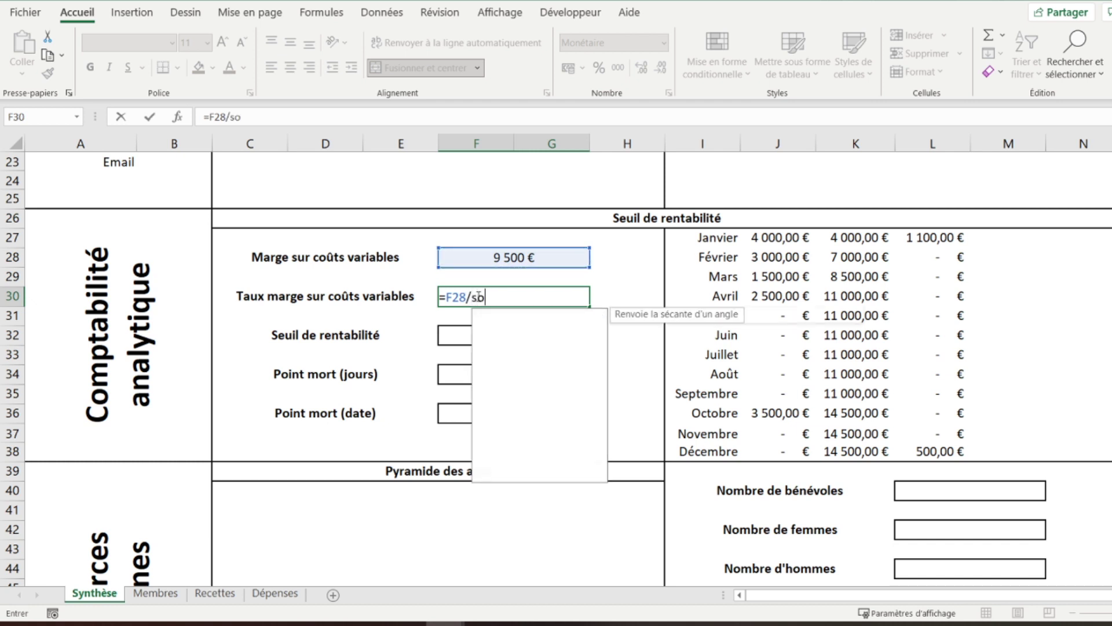
type("mme(")
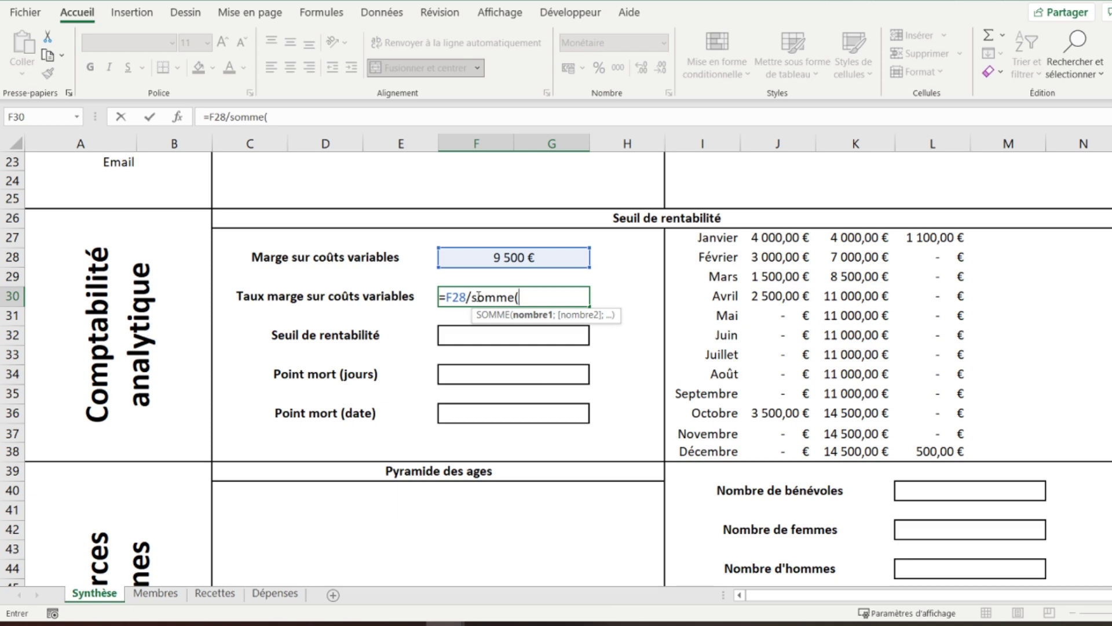
scroll(474, 297, "up", 5)
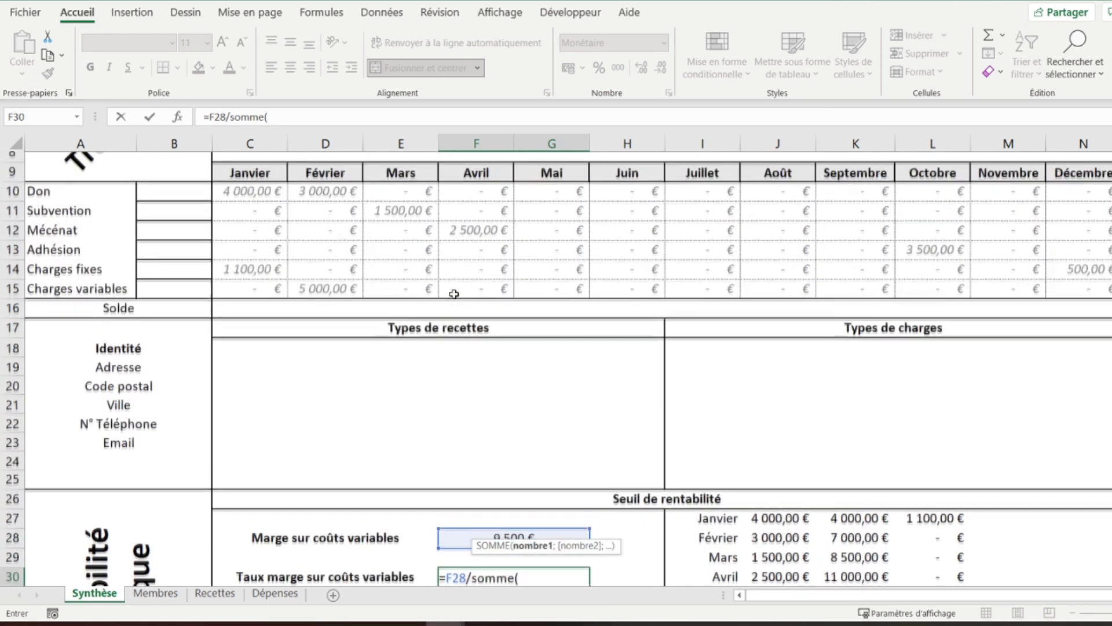
left_click_drag(239, 192, 1055, 255)
type(")")
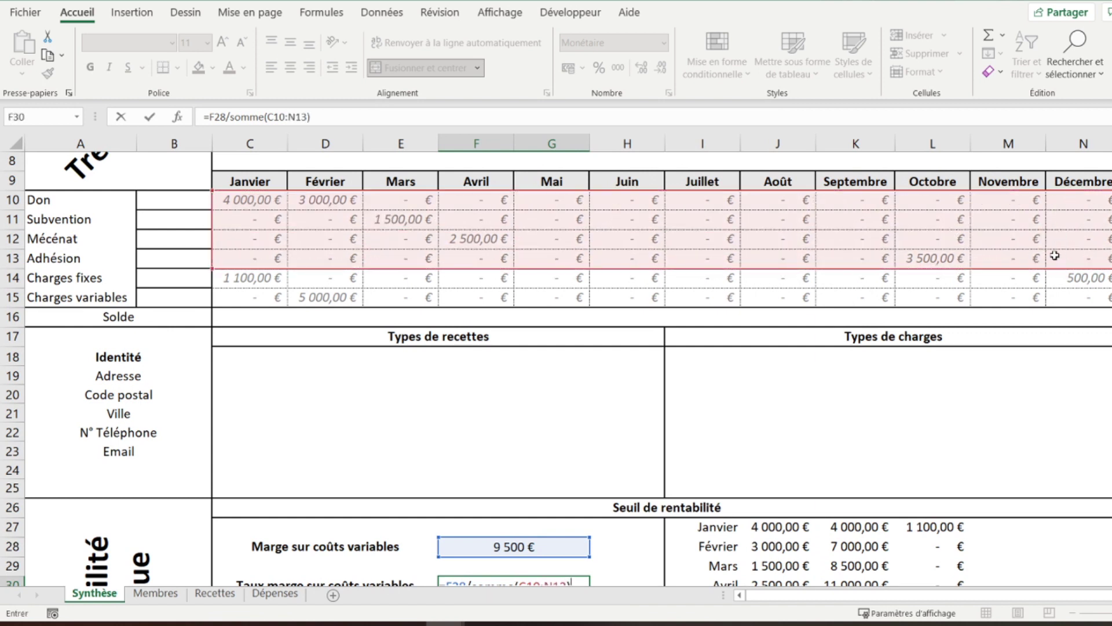
key("Return")
scroll(616, 434, "down", 2)
scroll(617, 434, "down", 1)
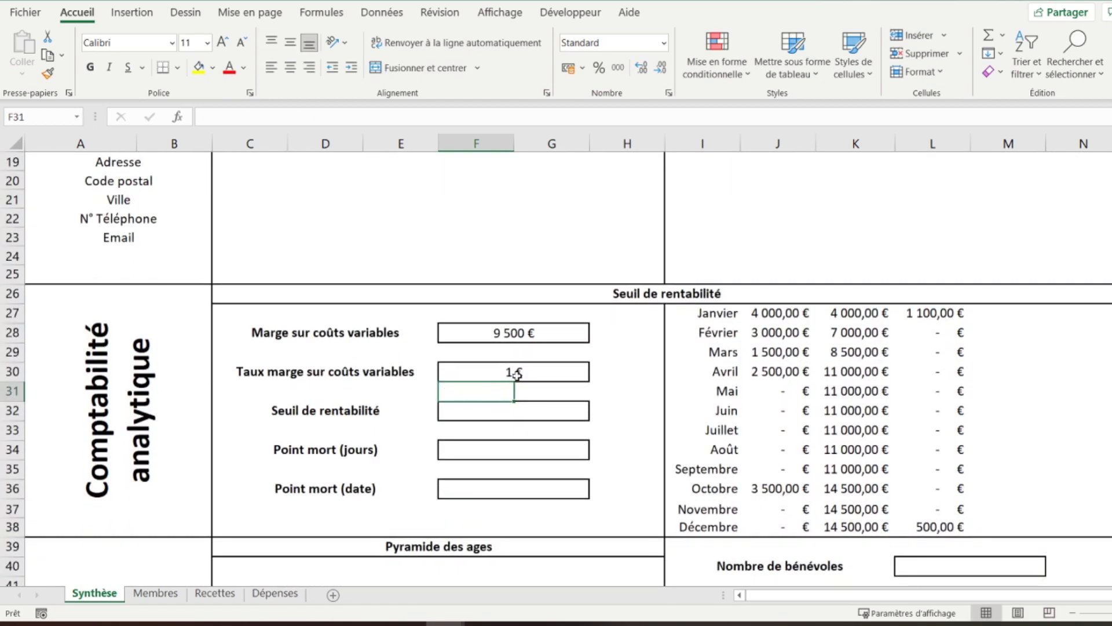
Format the Taux marge sur coûts variables result in F30 as a percentage and review the Trésorerie rows
left_click(512, 373)
left_click(593, 67)
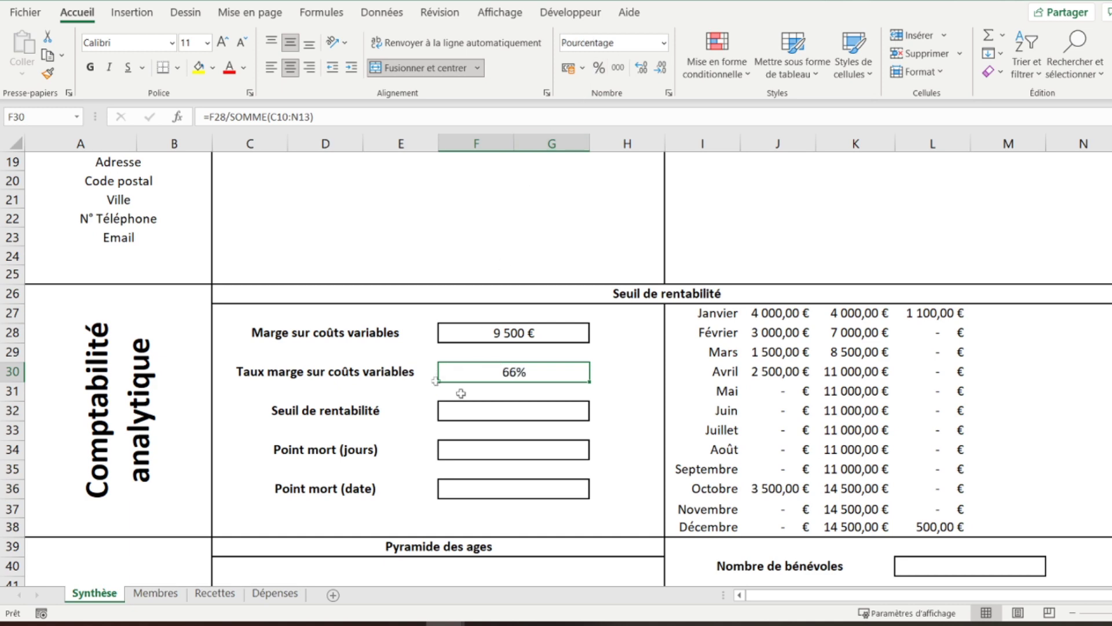
scroll(457, 308, "up", 4)
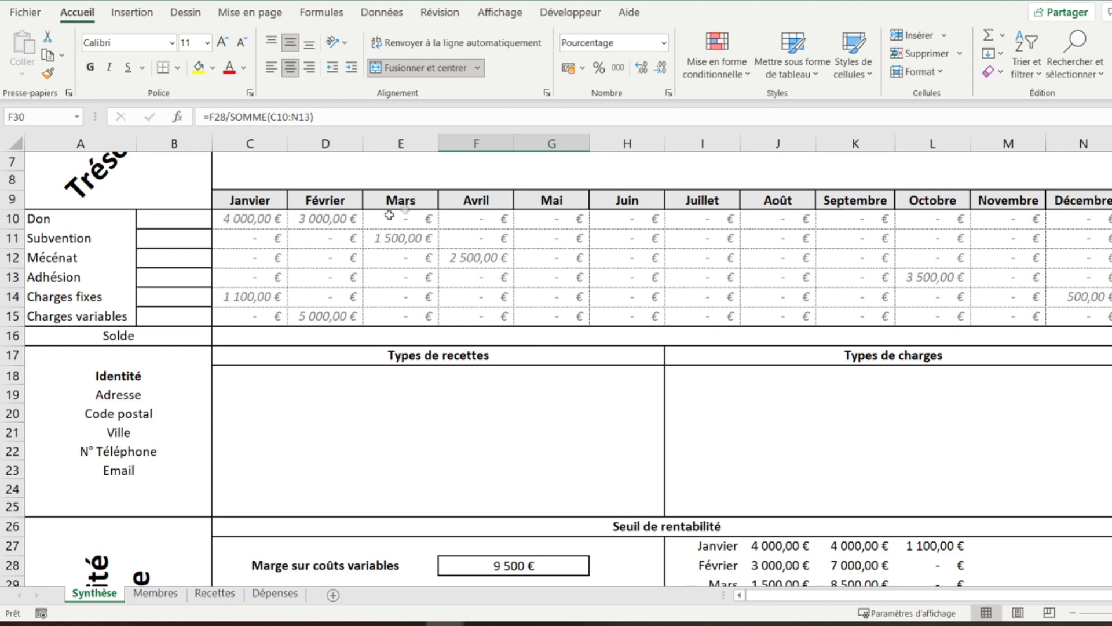
scroll(381, 280, "down", 4)
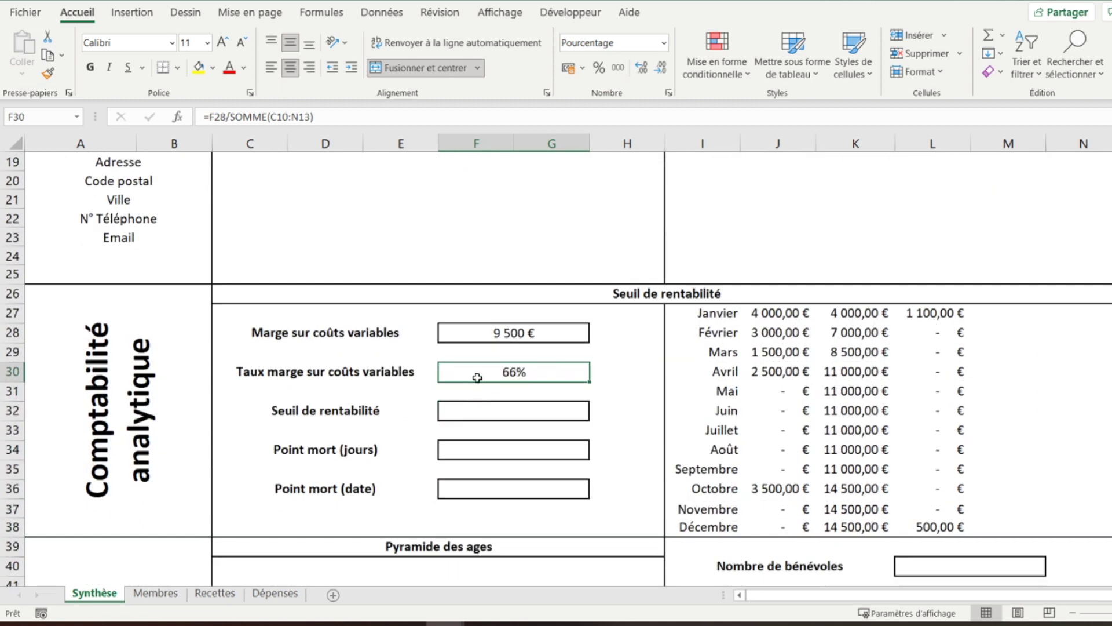
Calculate the Seuil de rentabilité in F32 with =SOMME(C14:N14)/F30
left_click(496, 413)
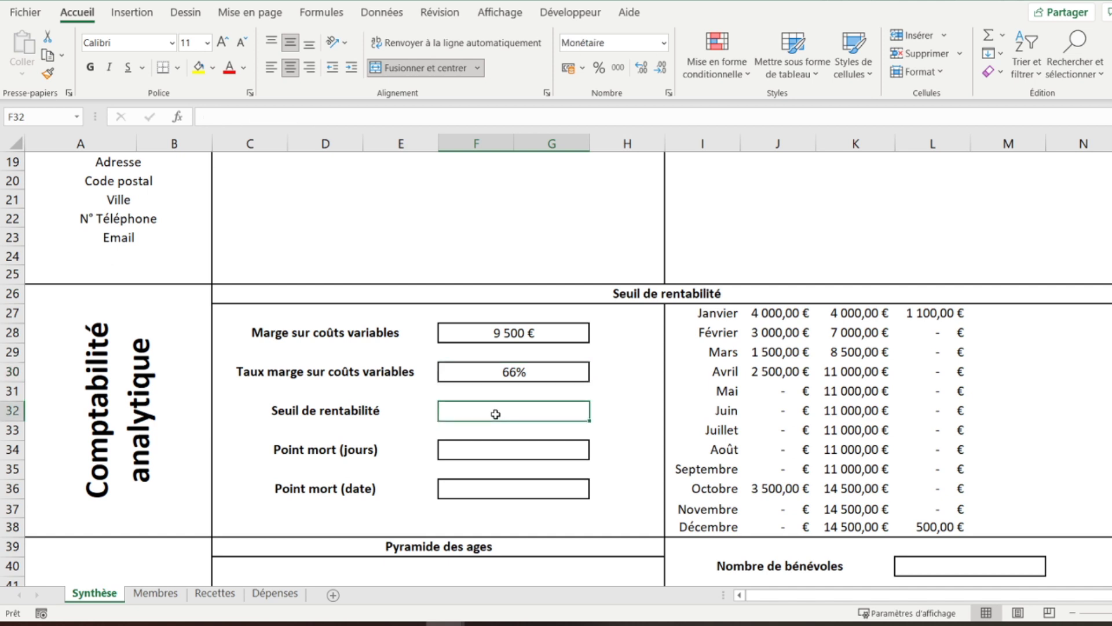
left_click(494, 380)
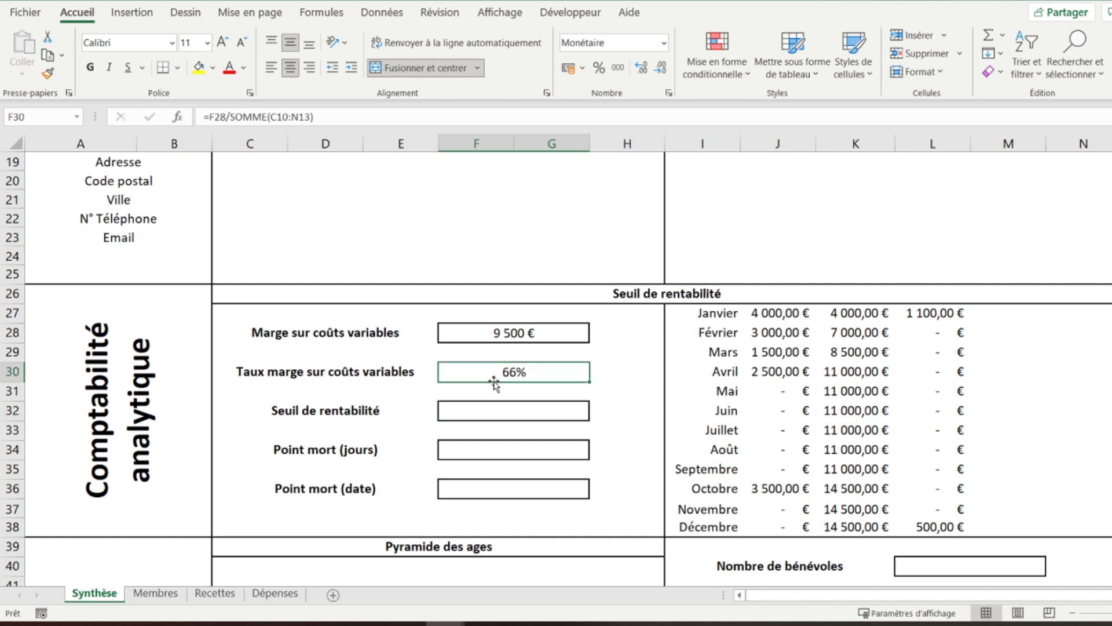
left_click(476, 415)
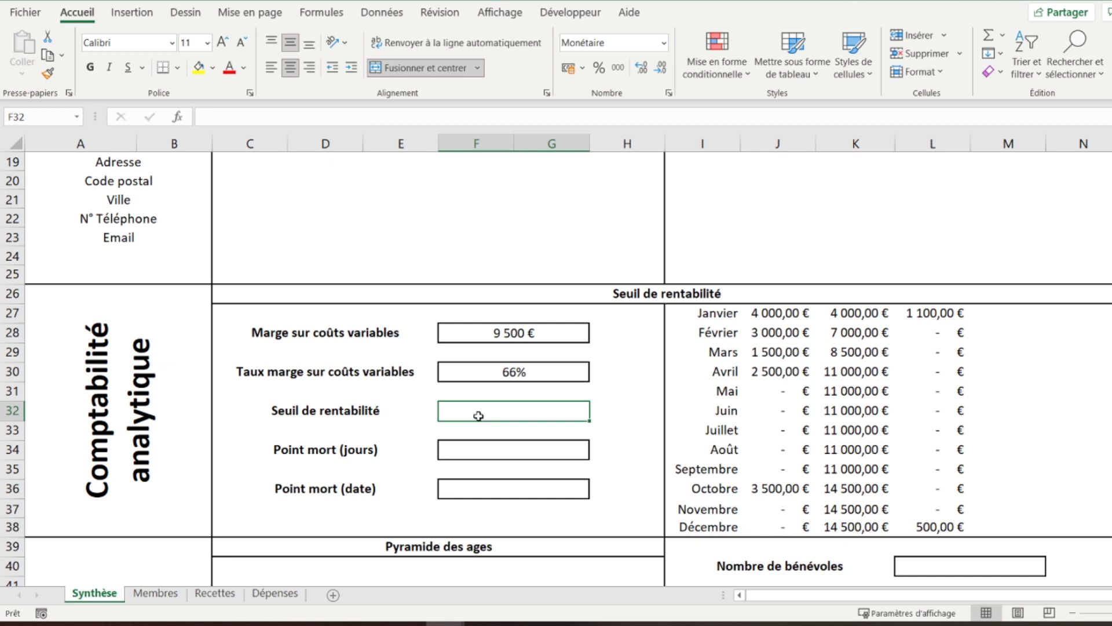
type("=somme(")
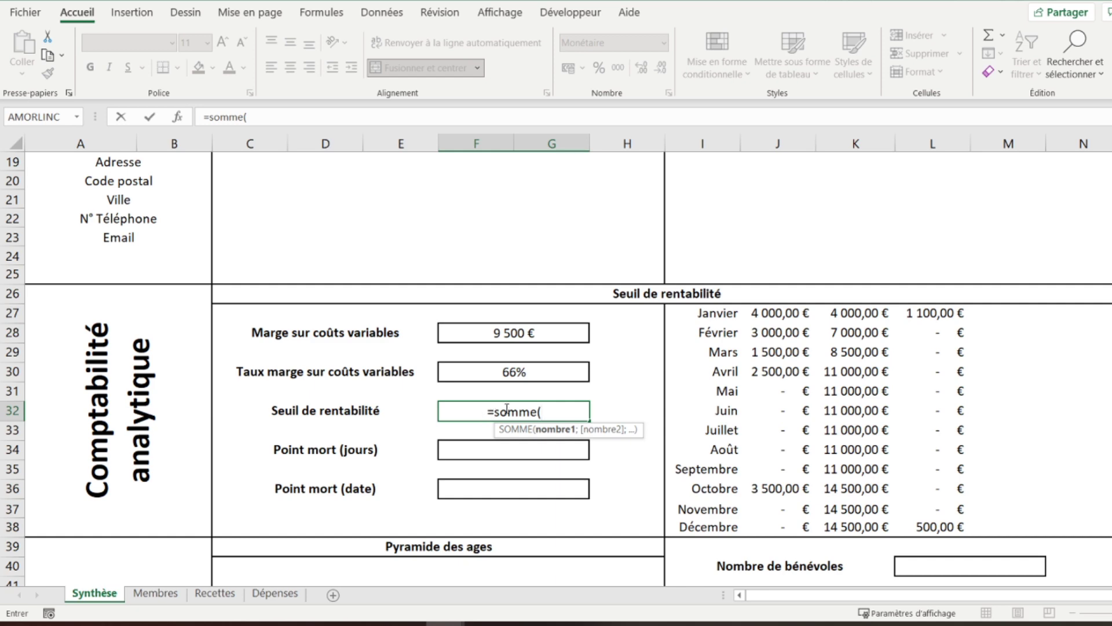
scroll(481, 415, "up", 2)
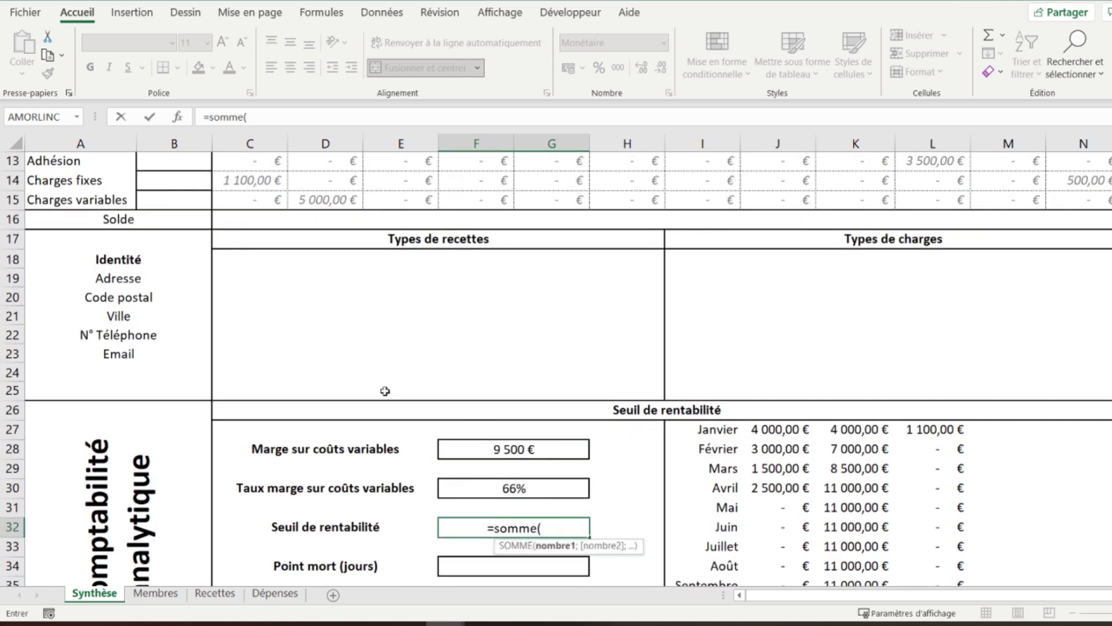
scroll(385, 391, "up", 3)
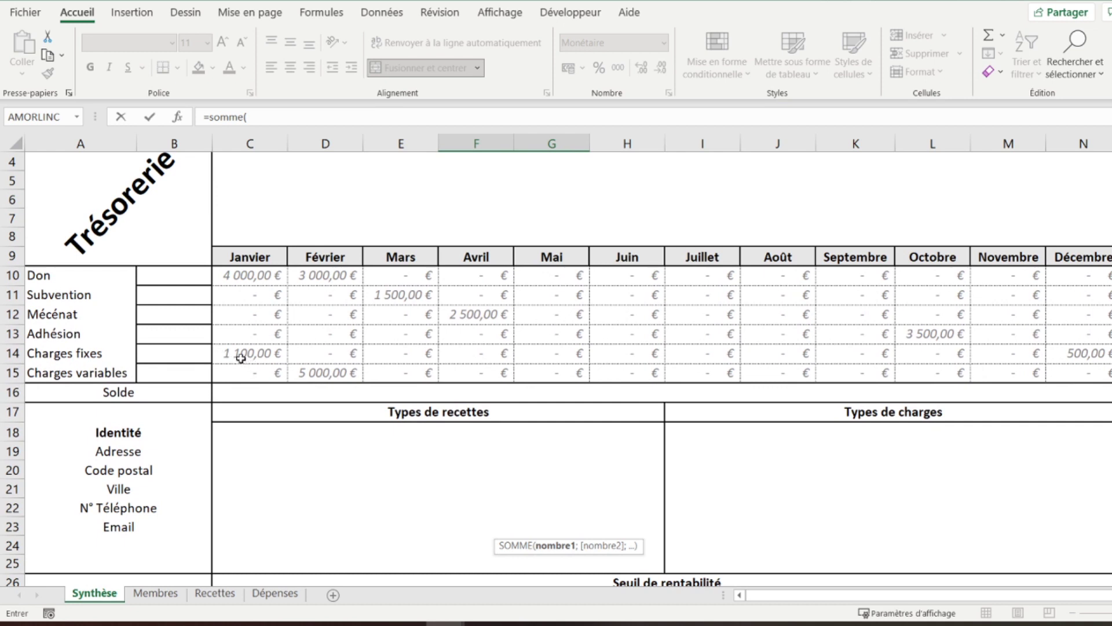
left_click_drag(235, 355, 1072, 355)
type(")/")
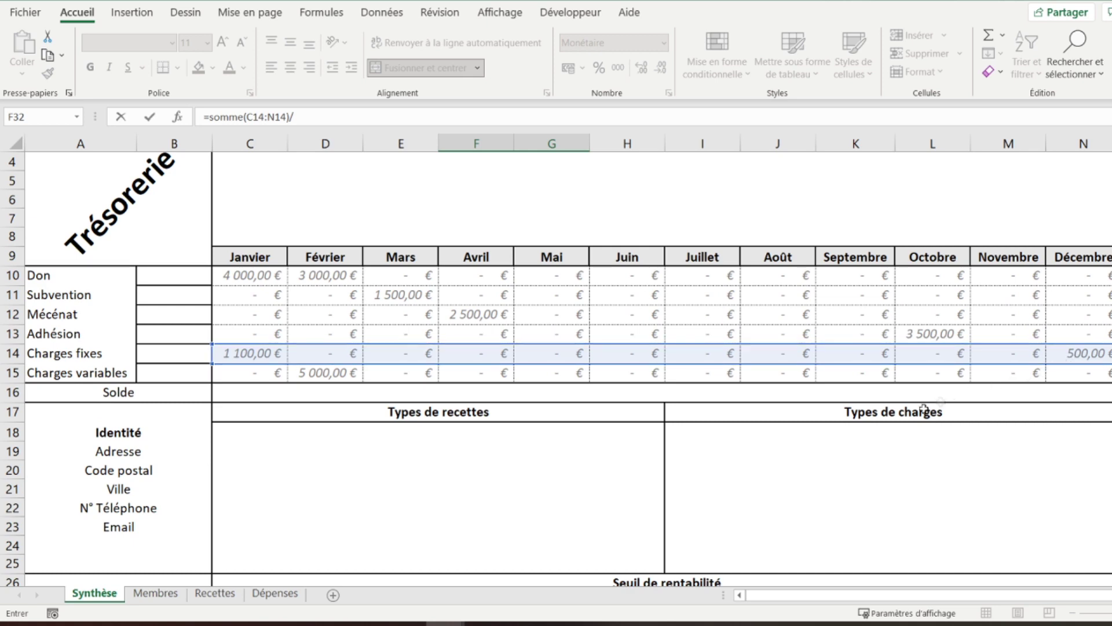
scroll(752, 484, "down", 2)
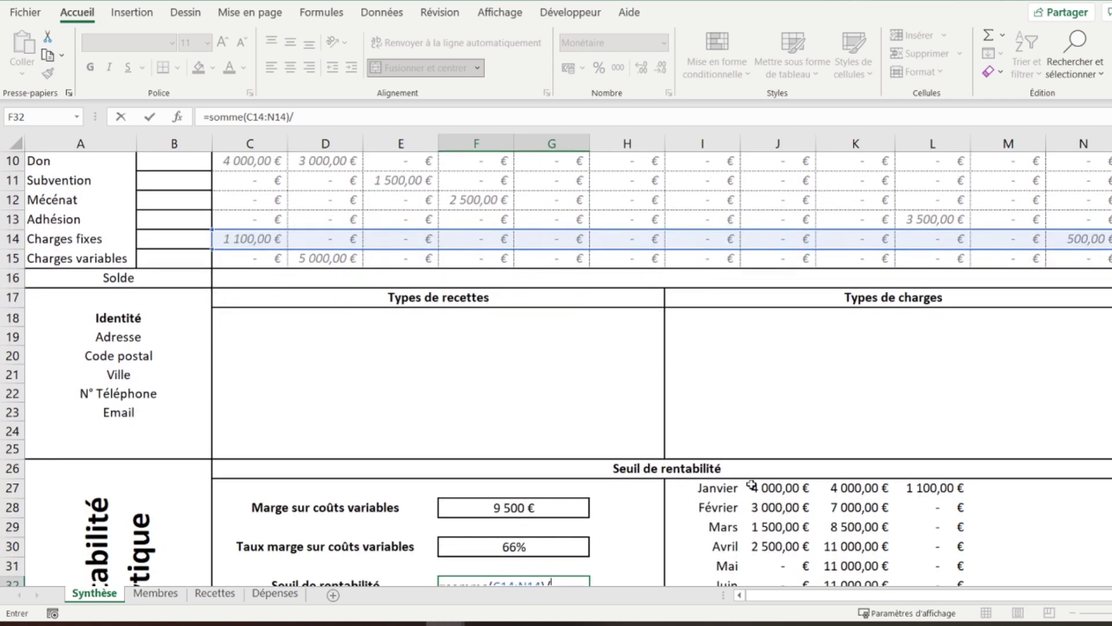
scroll(638, 440, "down", 2)
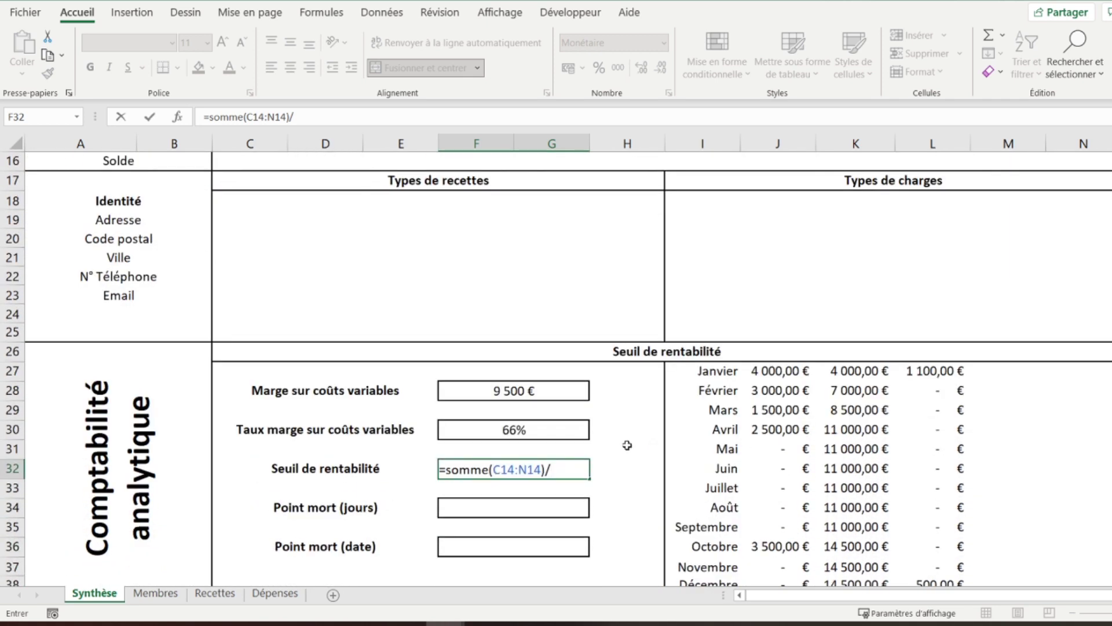
left_click(524, 429)
key("Return")
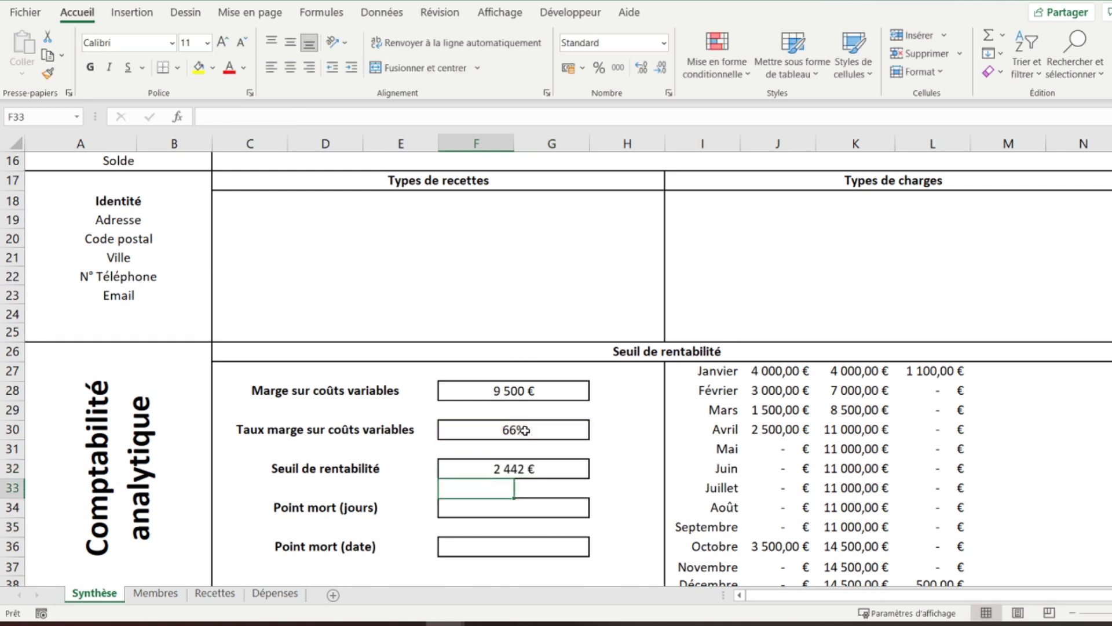
Calculate the Point mort (jours) in F34 with =F32/(SOMME(C10:N13)/365)
left_click(496, 467)
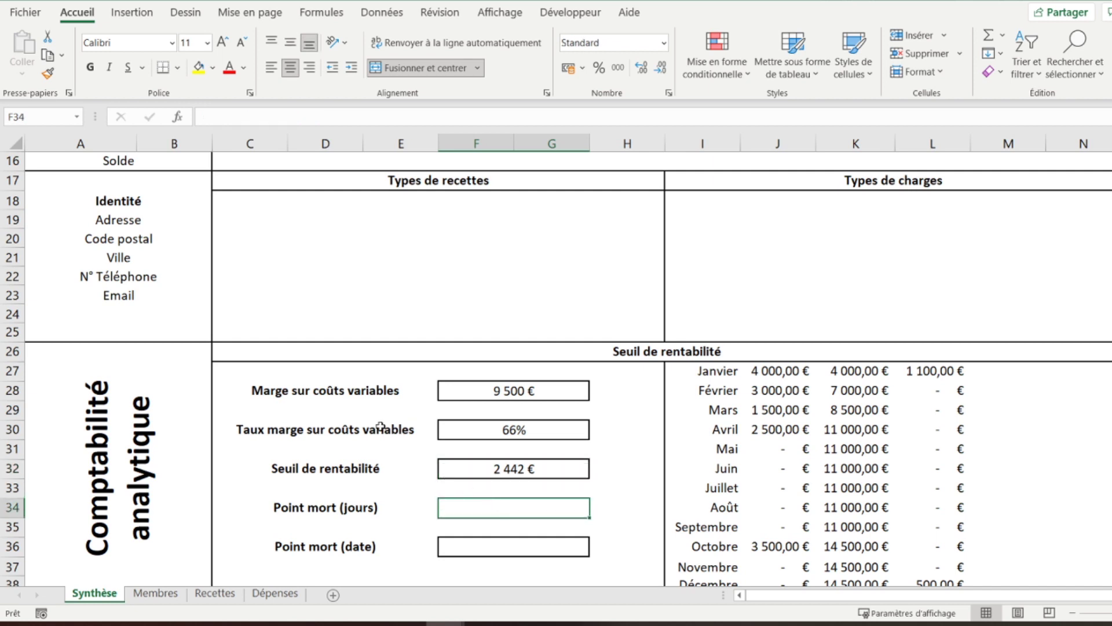
type("=")
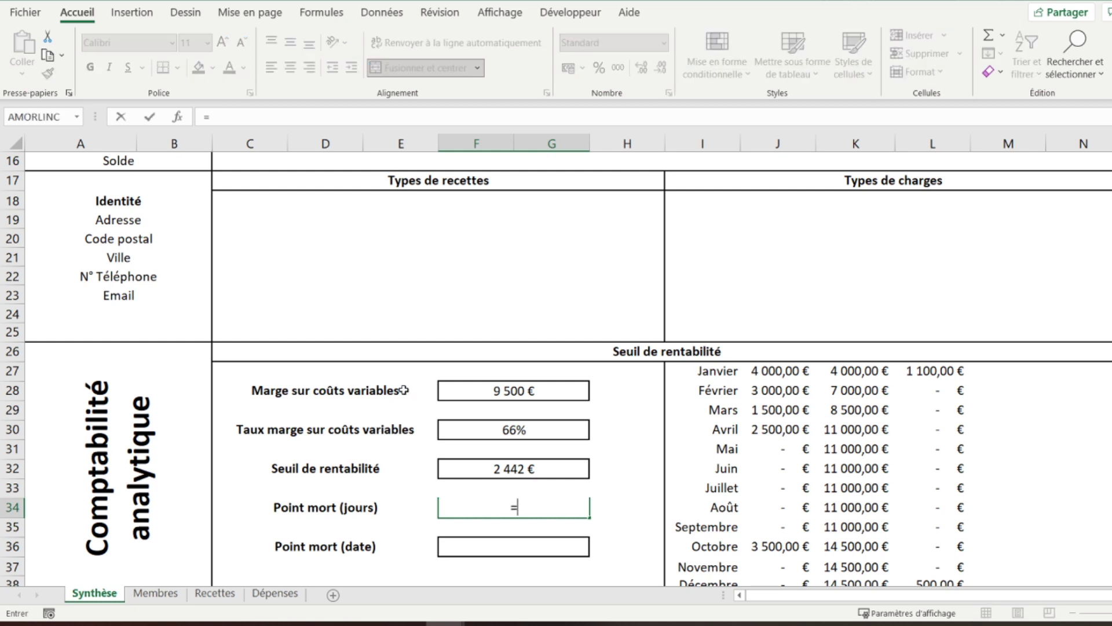
left_click(493, 474)
type("/")
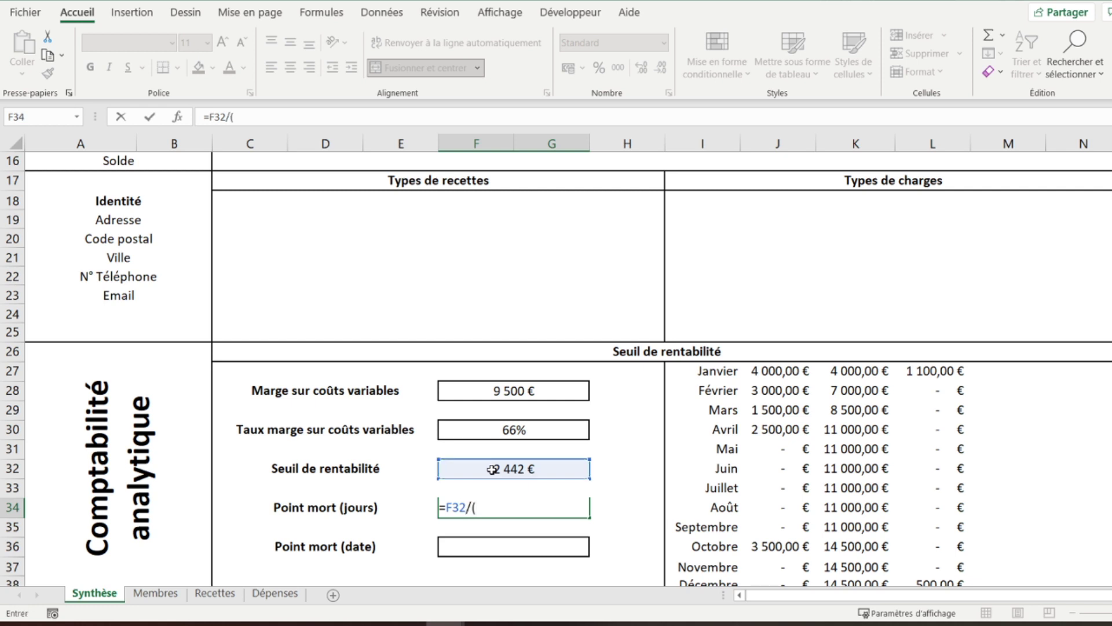
type("(somme")
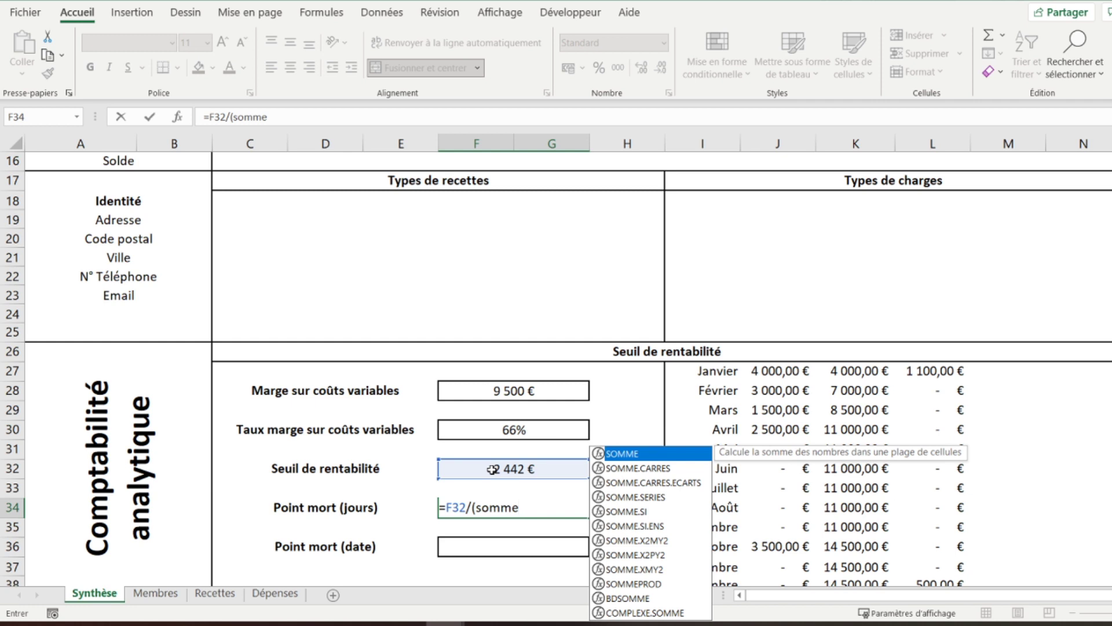
type("(")
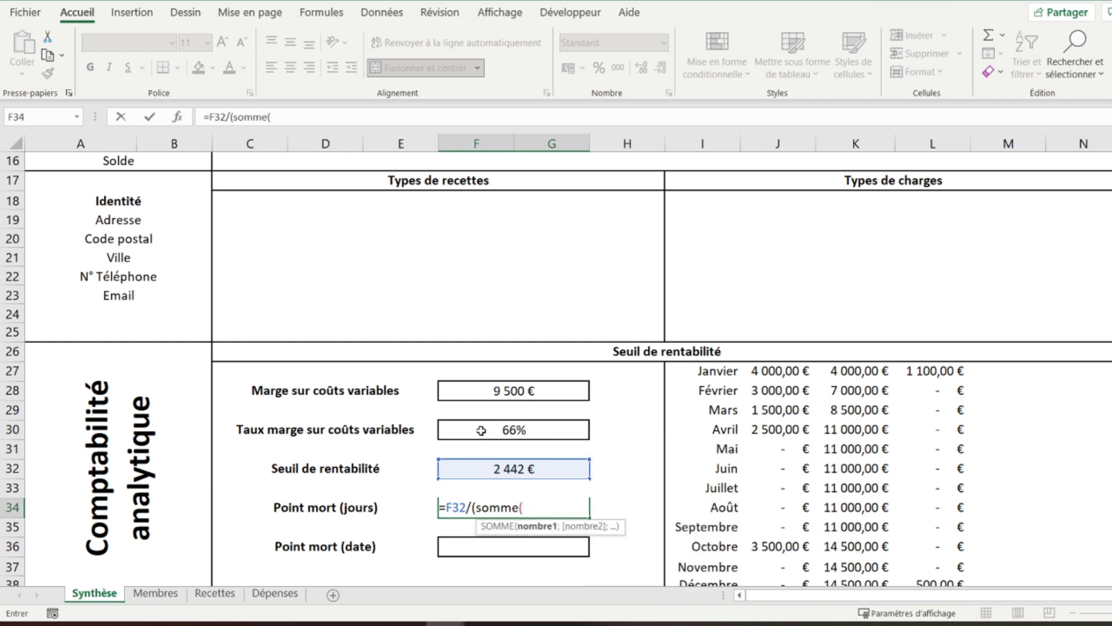
scroll(481, 430, "up", 5)
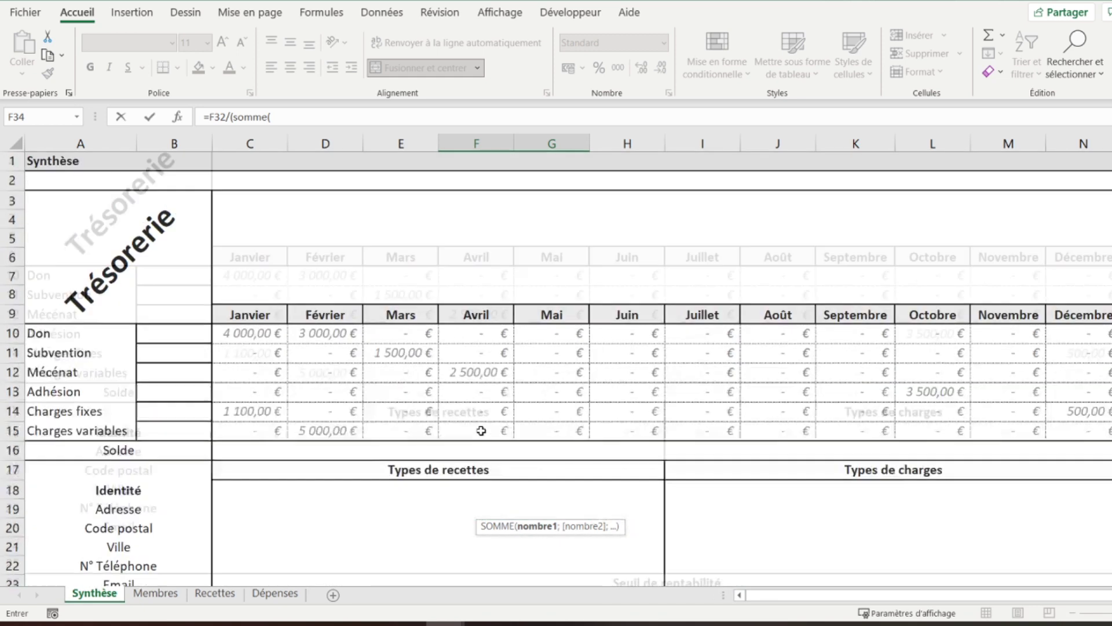
left_click_drag(253, 334, 1062, 388)
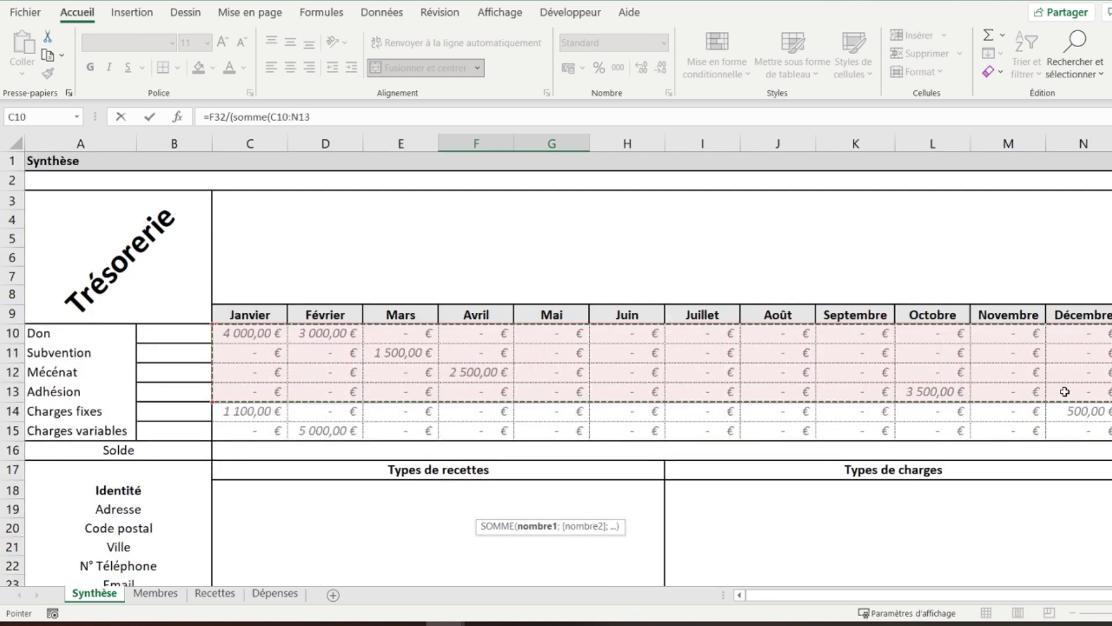
type(")/365")
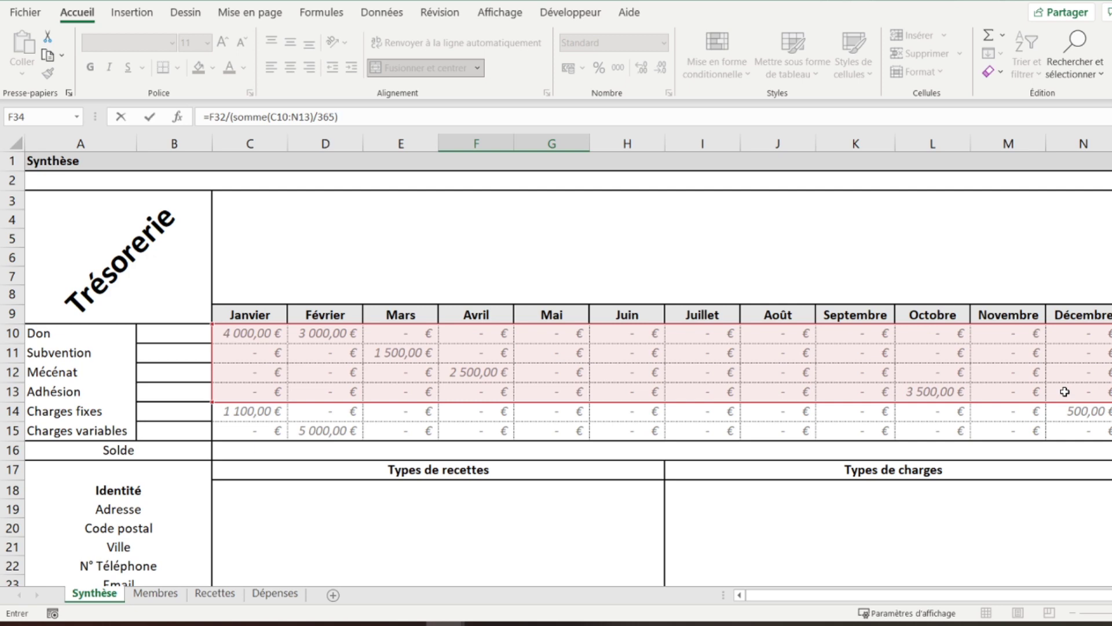
key("Return")
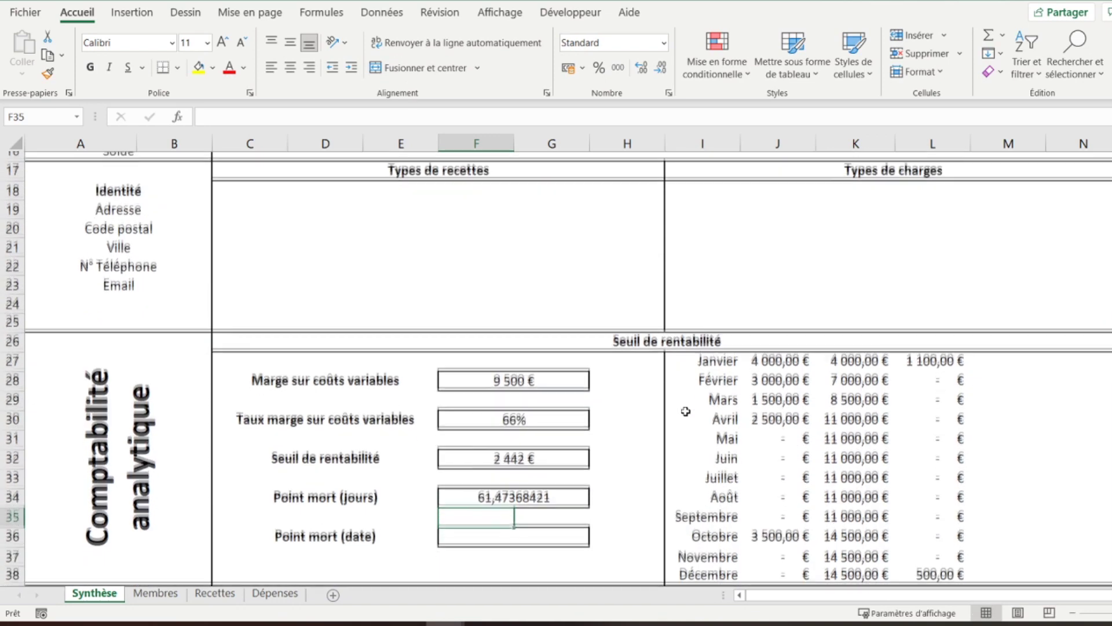
Reduce the Point mort (jours) result in F34 to zero decimal places
scroll(685, 411, "down", 2)
left_click(548, 432)
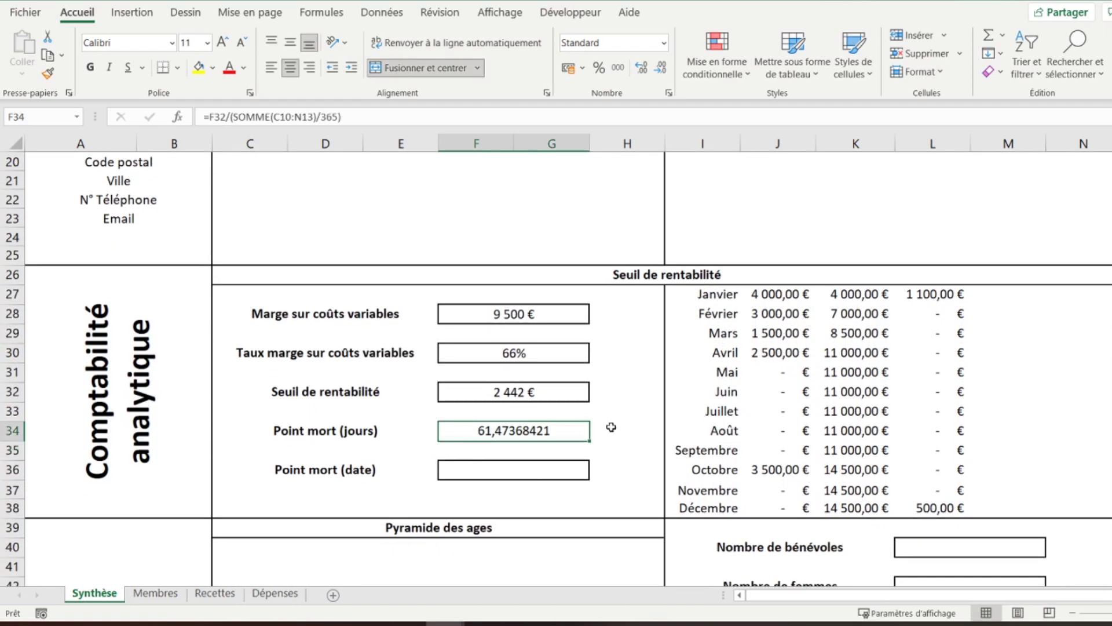
scroll(611, 427, "up", 1)
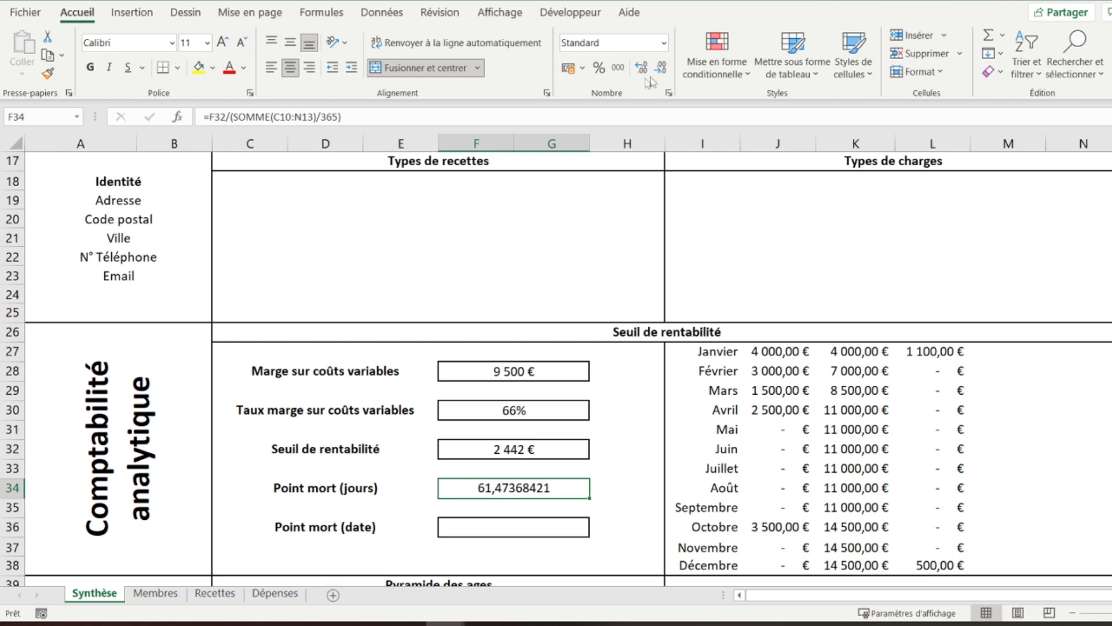
left_click(662, 68)
left_click(662, 68)
left_click(661, 69)
left_click(661, 68)
left_click(662, 68)
left_click(662, 69)
left_click(662, 68)
left_click(662, 69)
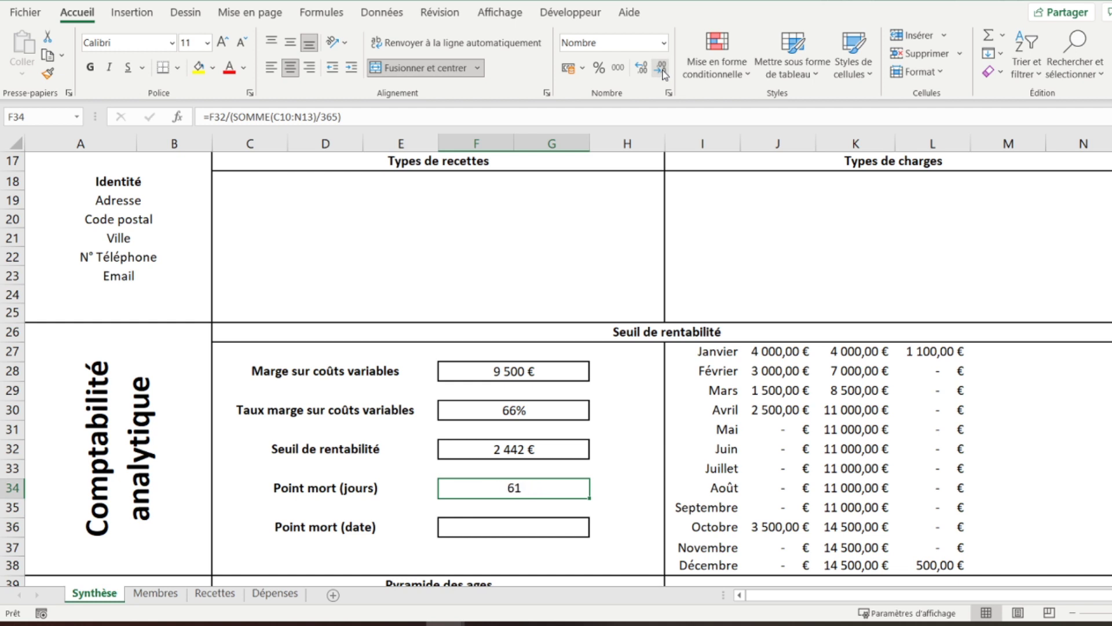
Link Point mort (date) in F36 to the day count with =F34
left_click(511, 525)
type("=")
key("Up")
key("Up")
key("Return")
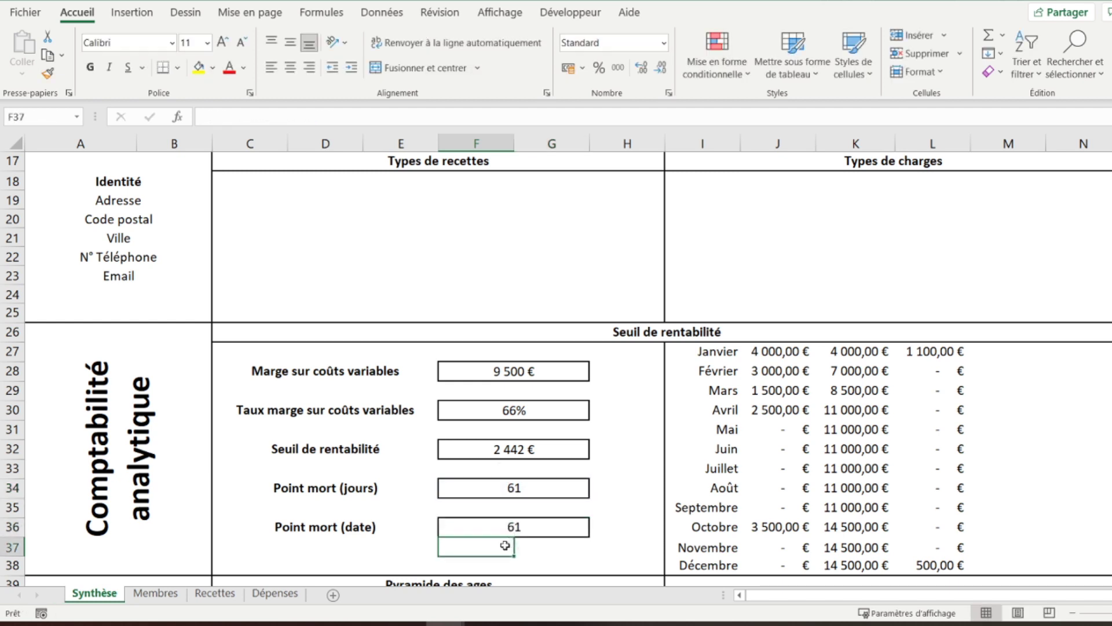
Format Point mort (date) in F36 as a date of the type 14-mars
scroll(439, 527, "down", 1)
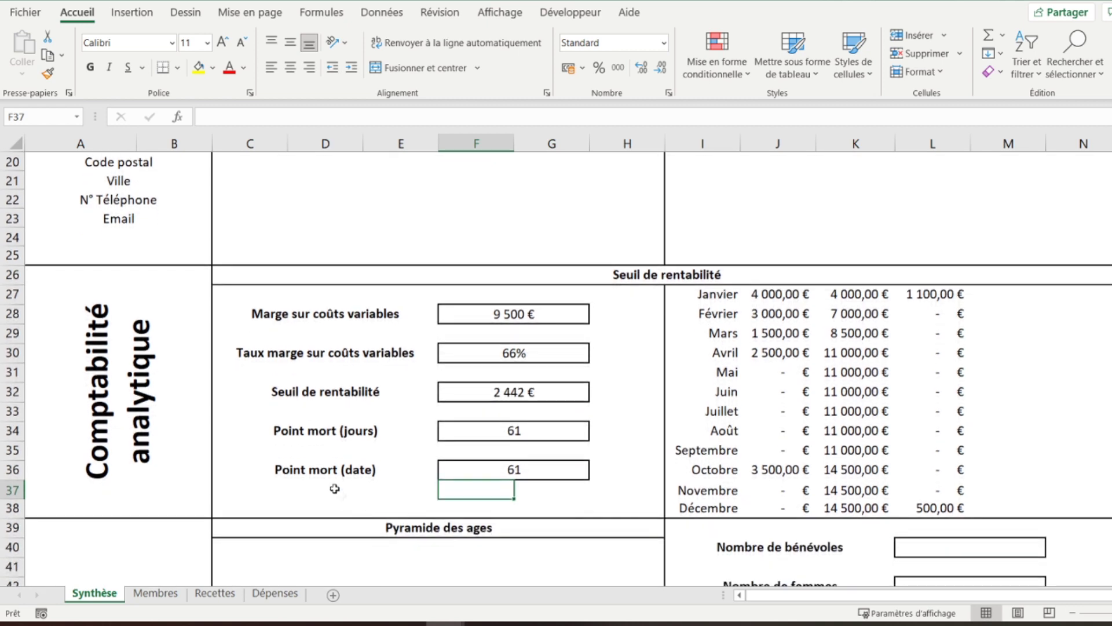
left_click(464, 474)
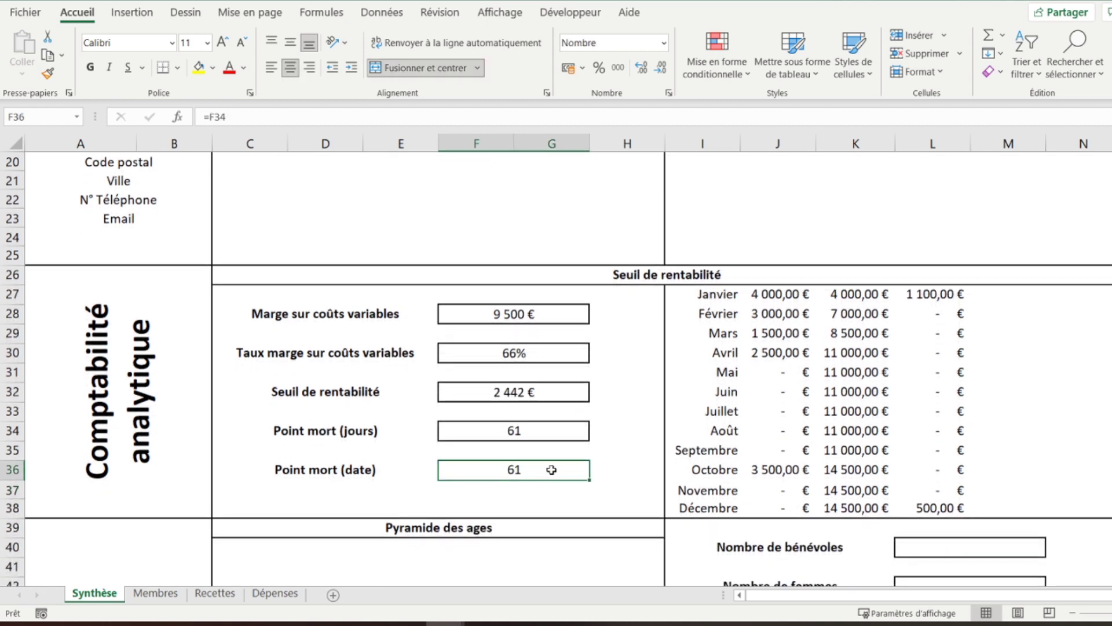
right_click(479, 472)
left_click(527, 392)
left_click(473, 350)
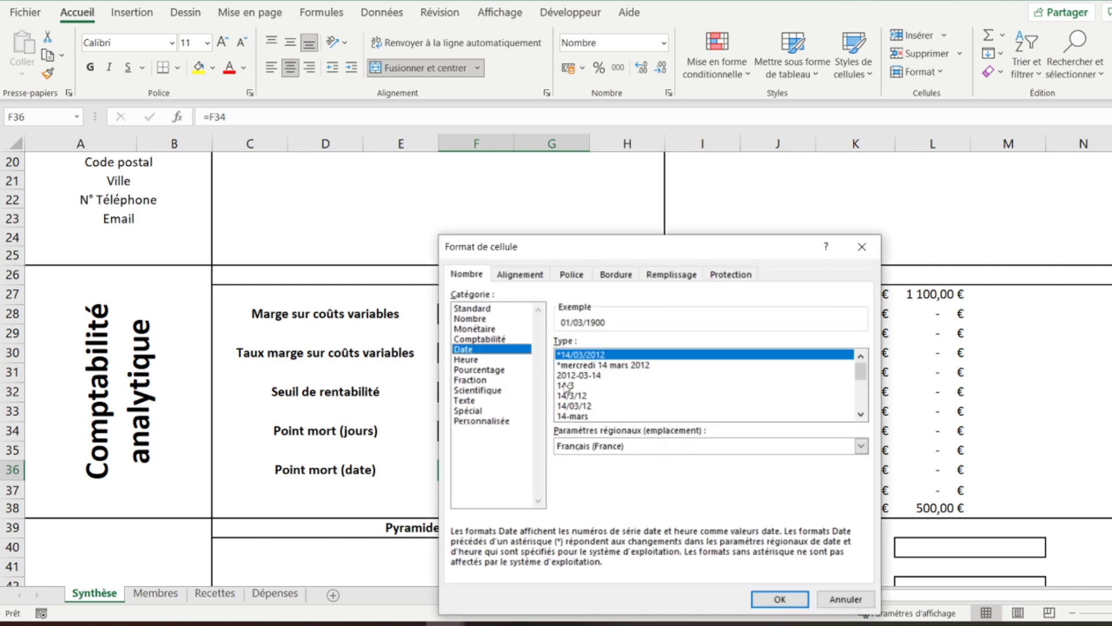
left_click(573, 416)
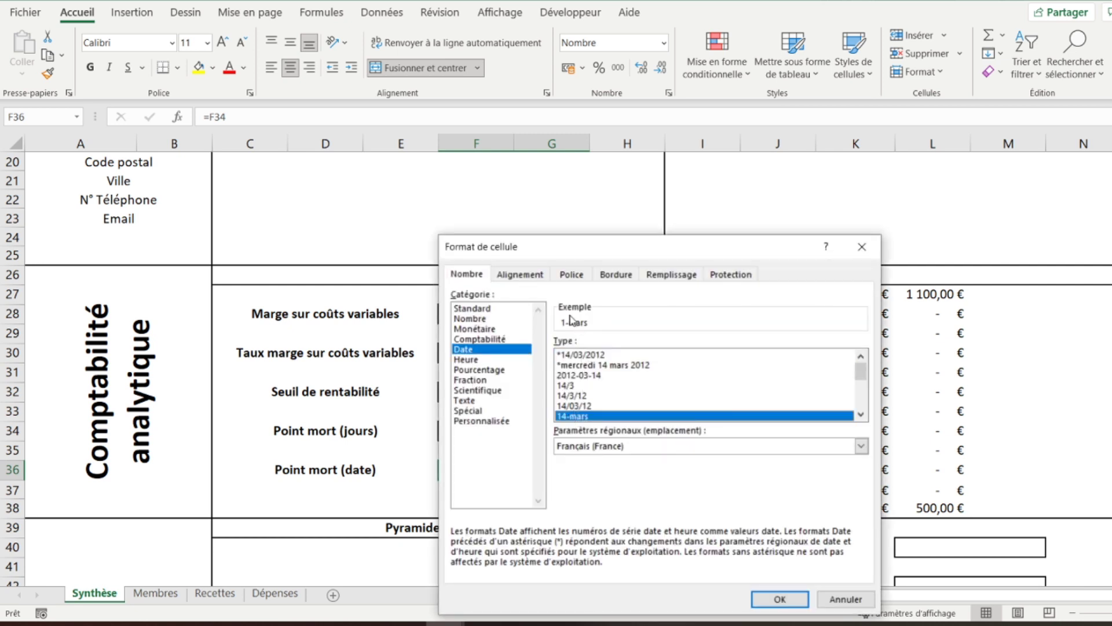
left_click(774, 599)
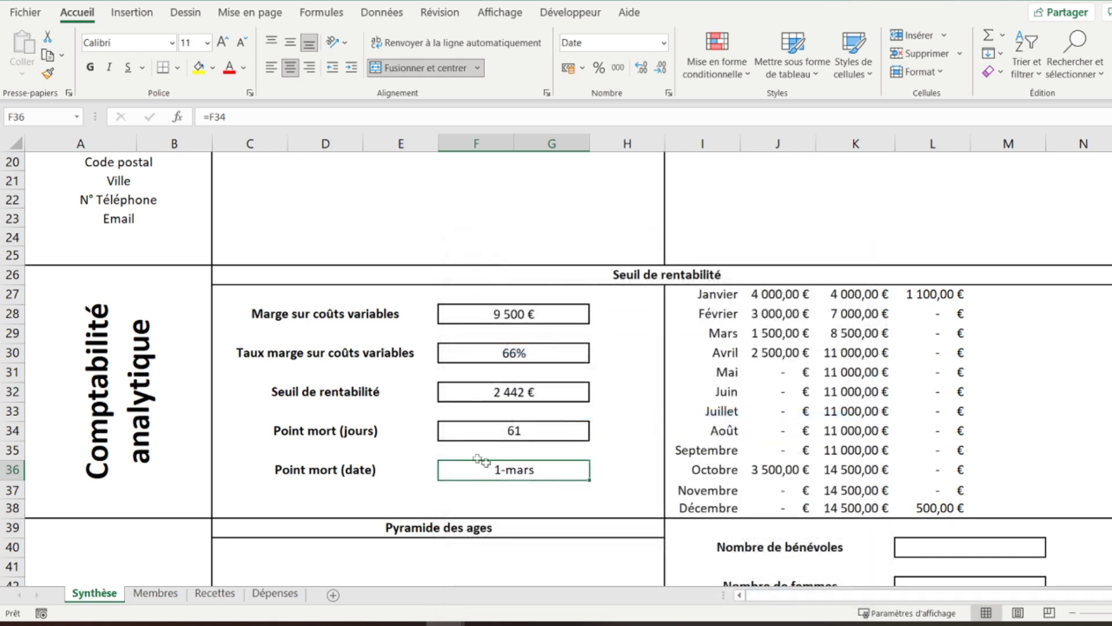
Review the Seuil de rentabilité results and the monthly figures in I27:L38
left_click(455, 433)
left_click(471, 474)
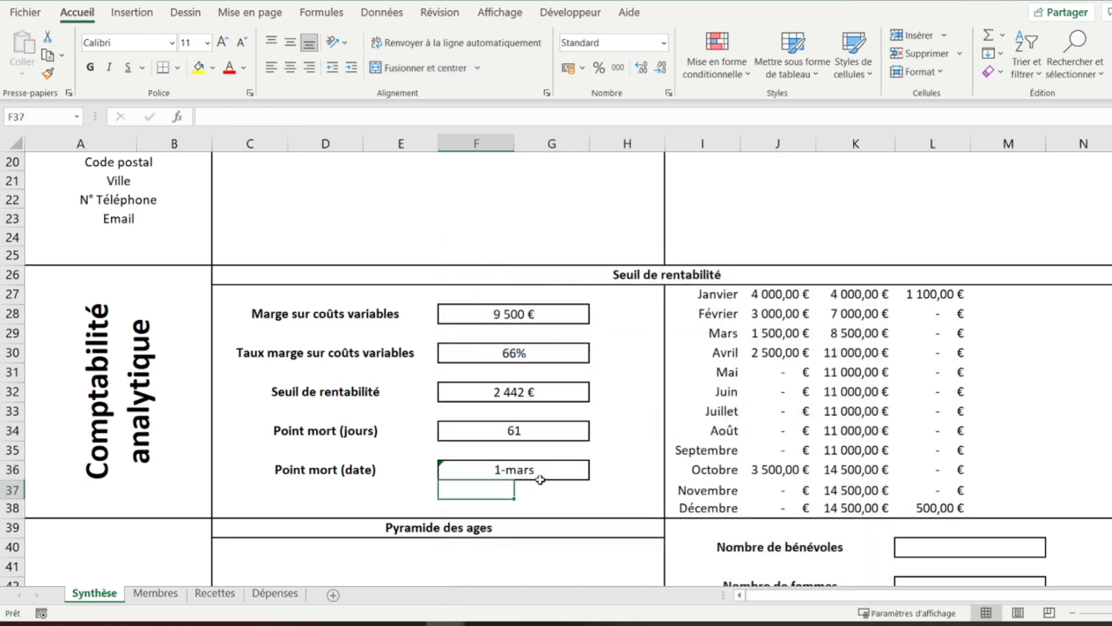
scroll(555, 468, "up", 4)
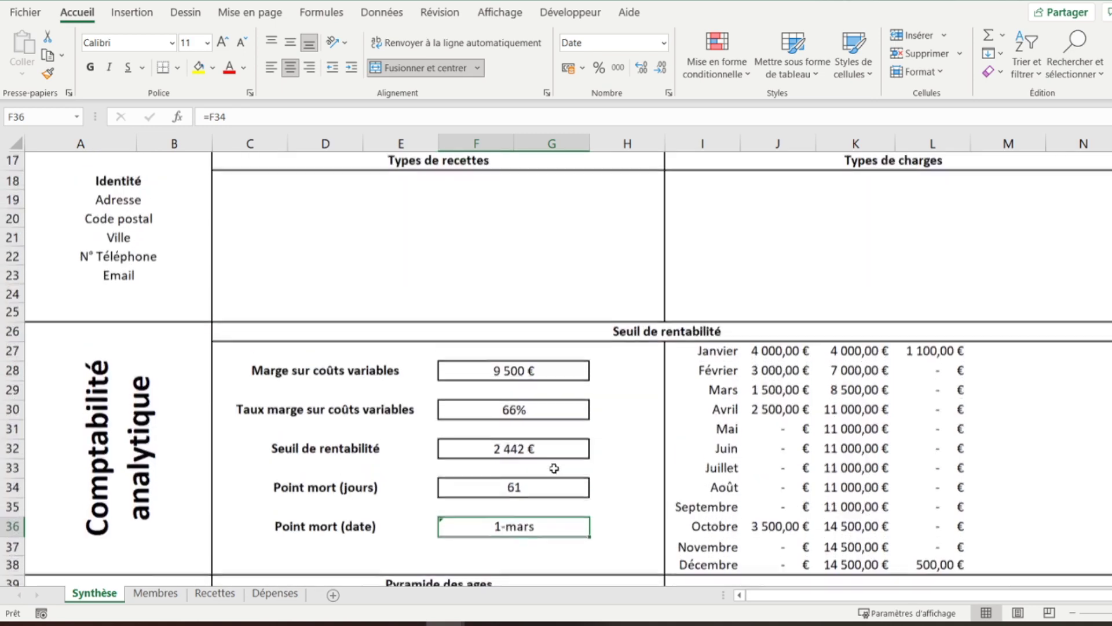
scroll(555, 468, "down", 4)
scroll(554, 468, "down", 2)
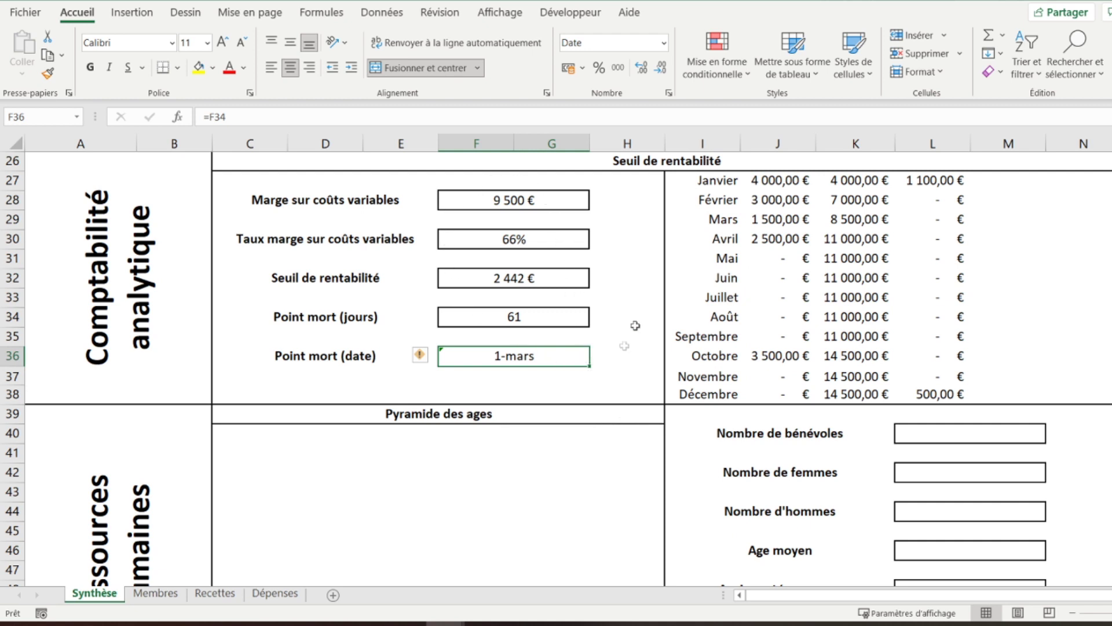
left_click_drag(713, 180, 918, 393)
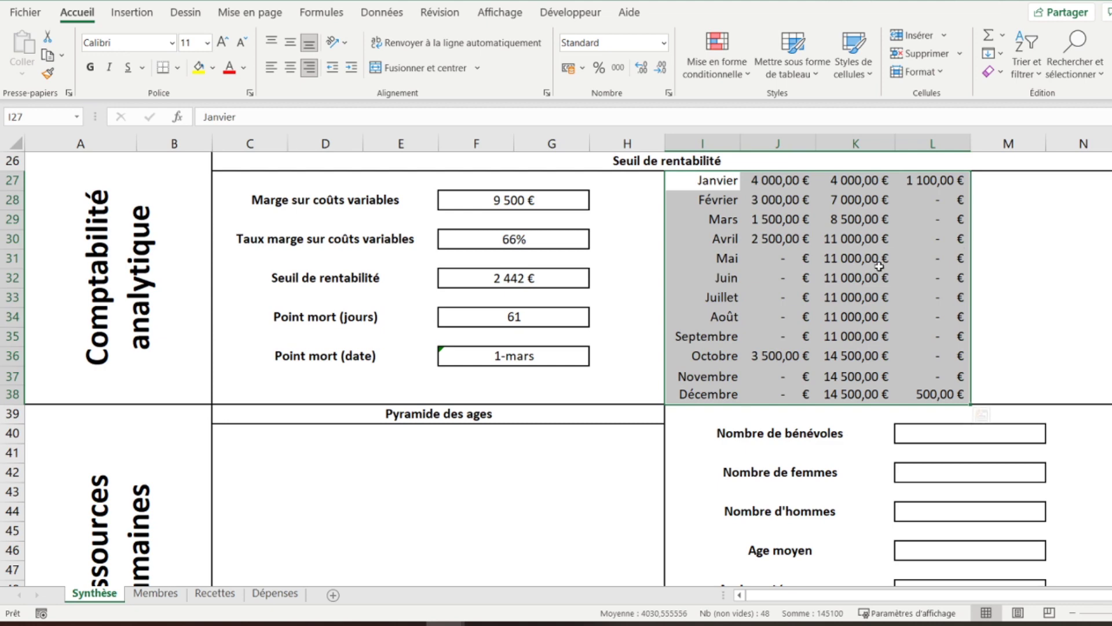
left_click(852, 259)
Select the Nombre de bénévoles result cell L40 in the Ressources humaines section
scroll(740, 357, "down", 3)
scroll(740, 358, "down", 1)
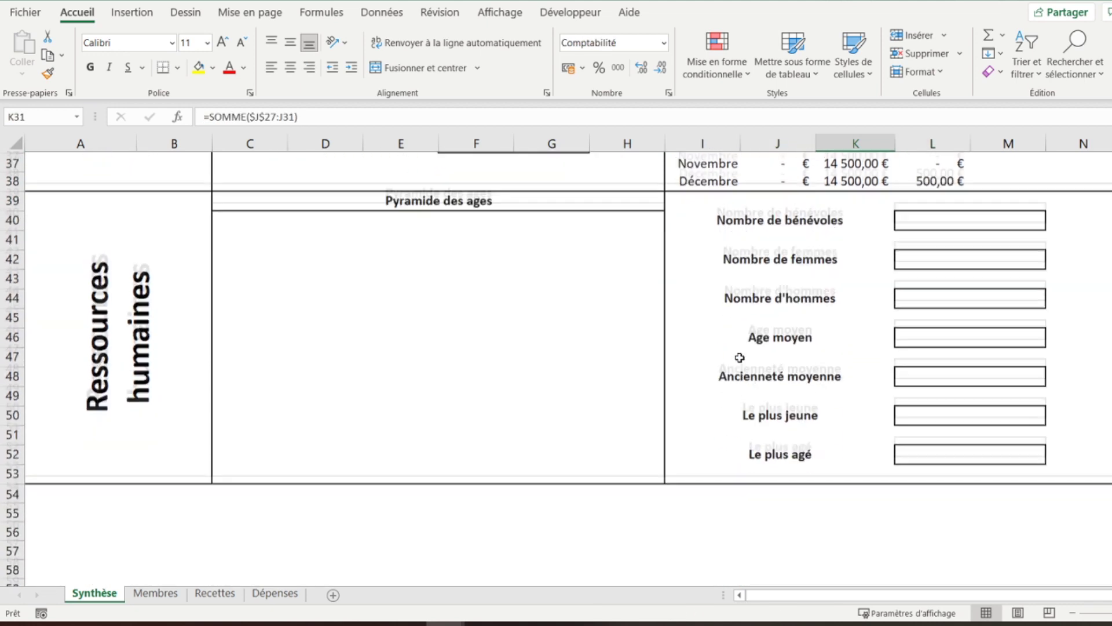
left_click(916, 205)
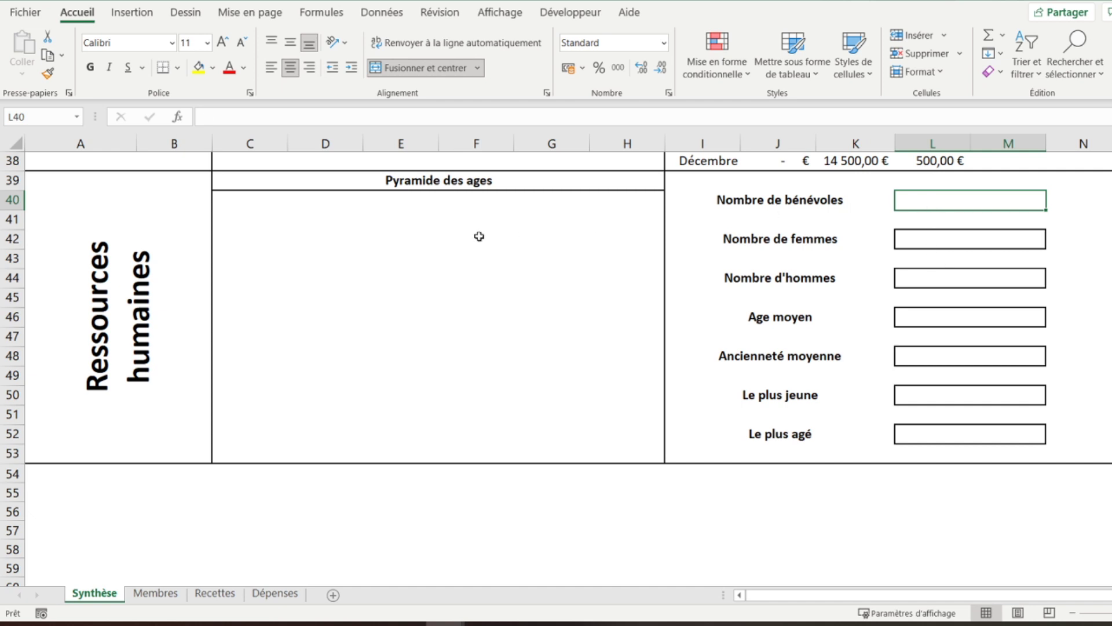
type("nbval(")
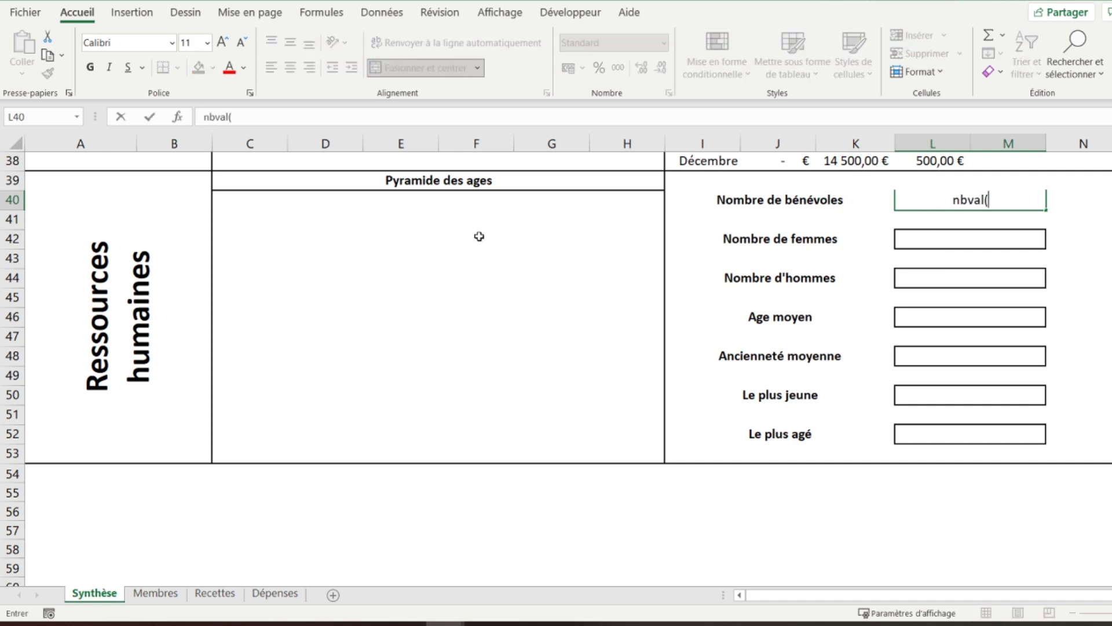
key("BackSpace")
key("BackSpace")
key("BackSpace")
key("BackSpace")
key("BackSpace")
key("BackSpace")
Count the volunteers in L40 with =NBVAL(Membres!A3:A1000), based on the Nom column of the Membres sheet
type("=nbva")
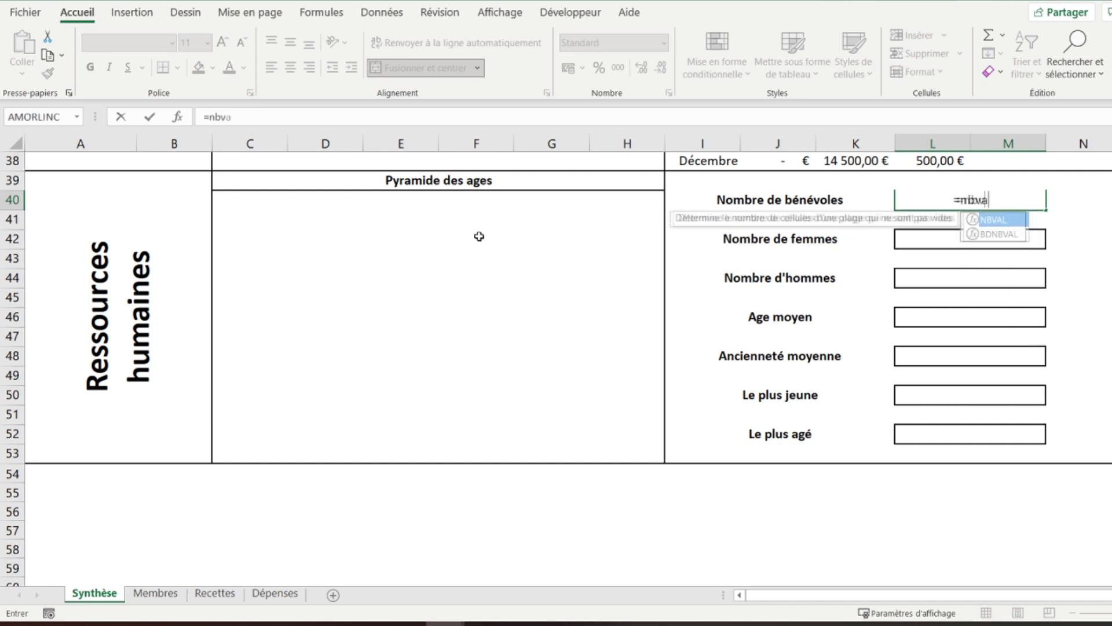
type("l(")
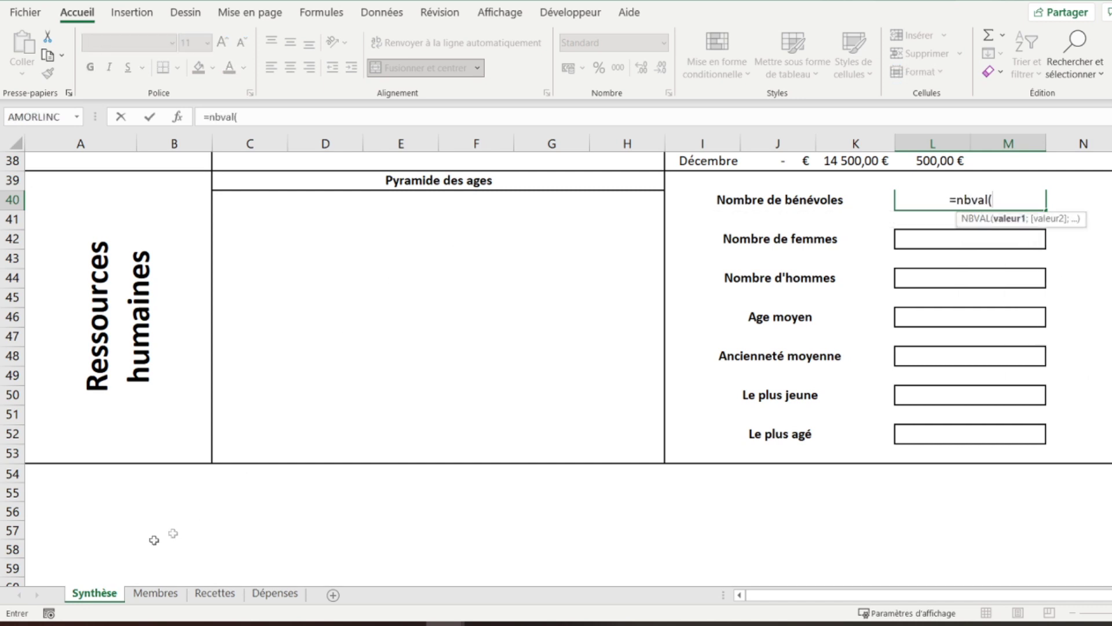
left_click(155, 593)
left_click_drag(40, 200, 44, 218)
left_click(404, 113)
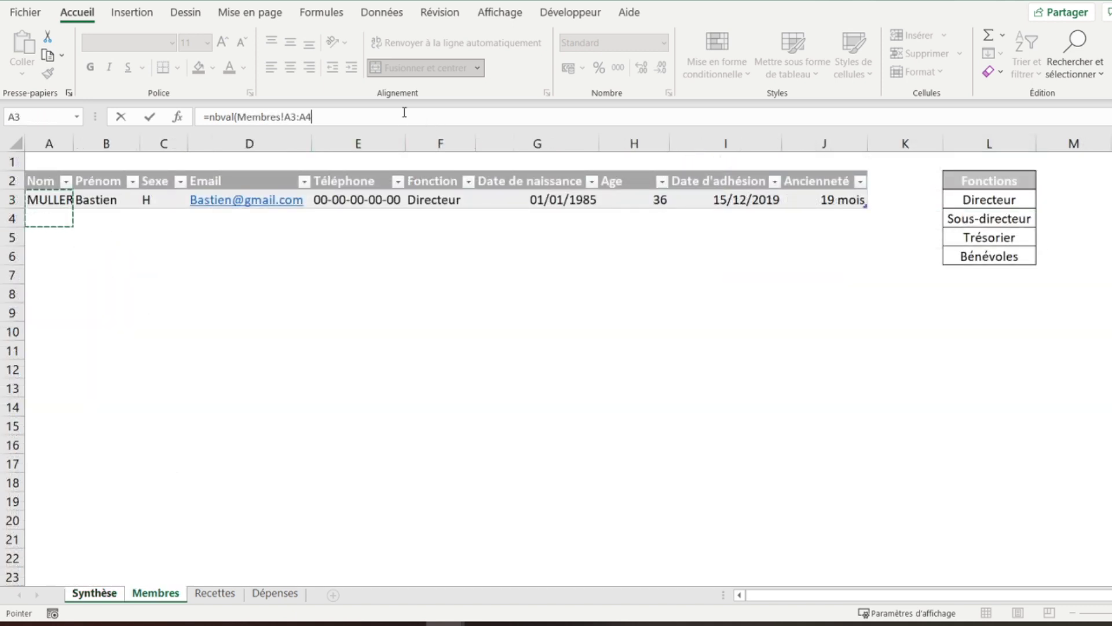
key("BackSpace")
type("1000")
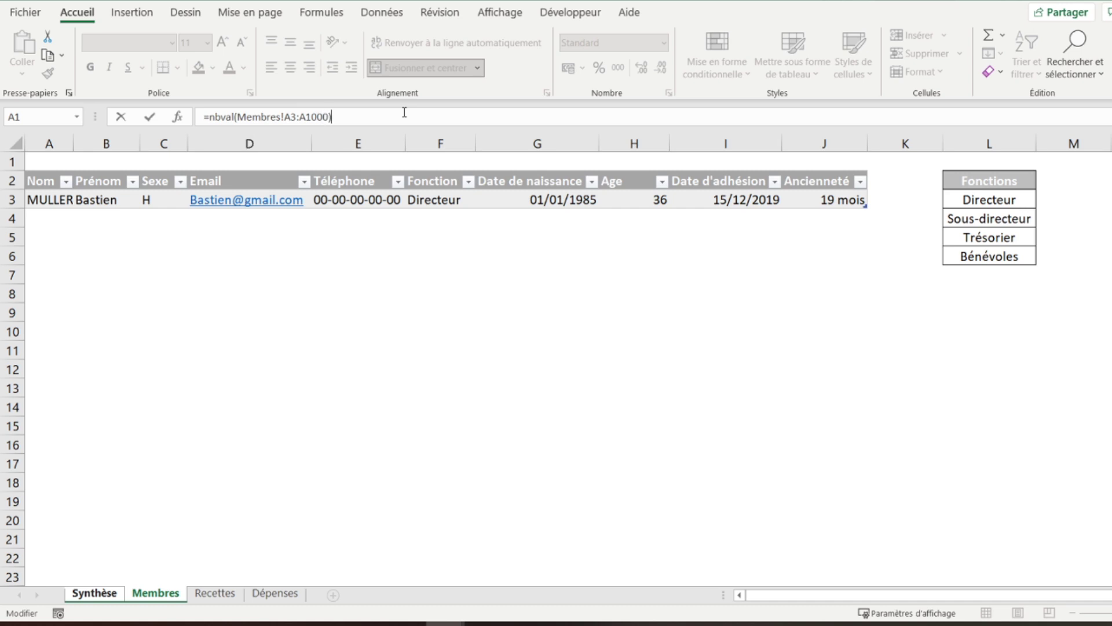
key("Return")
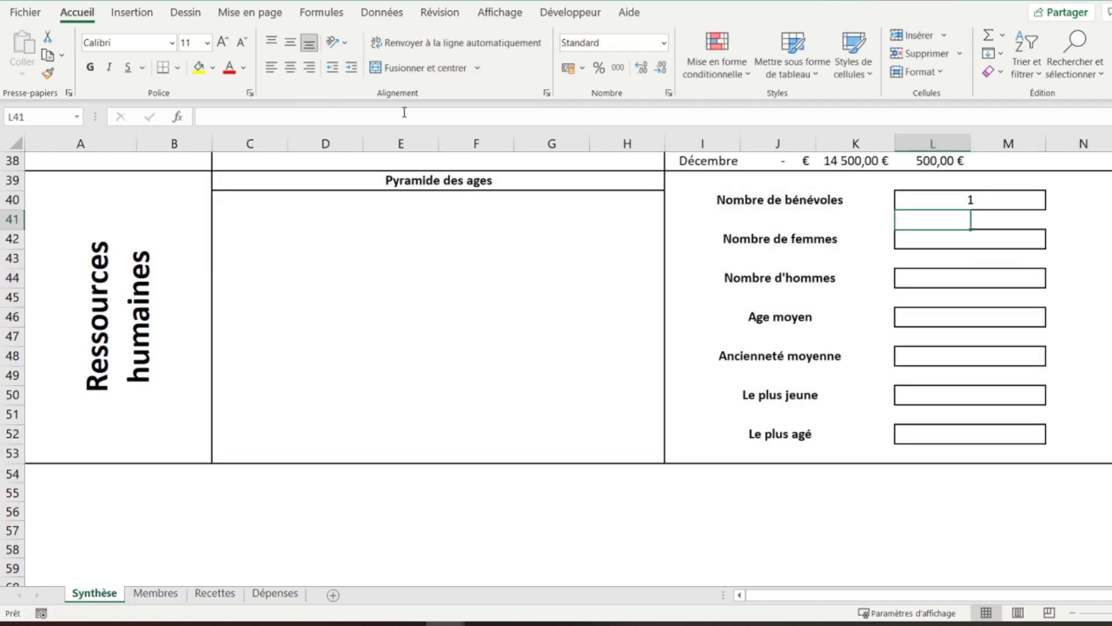
Calculate Nombre de femmes in L42 with =NB.SI(Membres!C3:C1000;"F"), based on the Sexe column of the Membres sheet
left_click(946, 243)
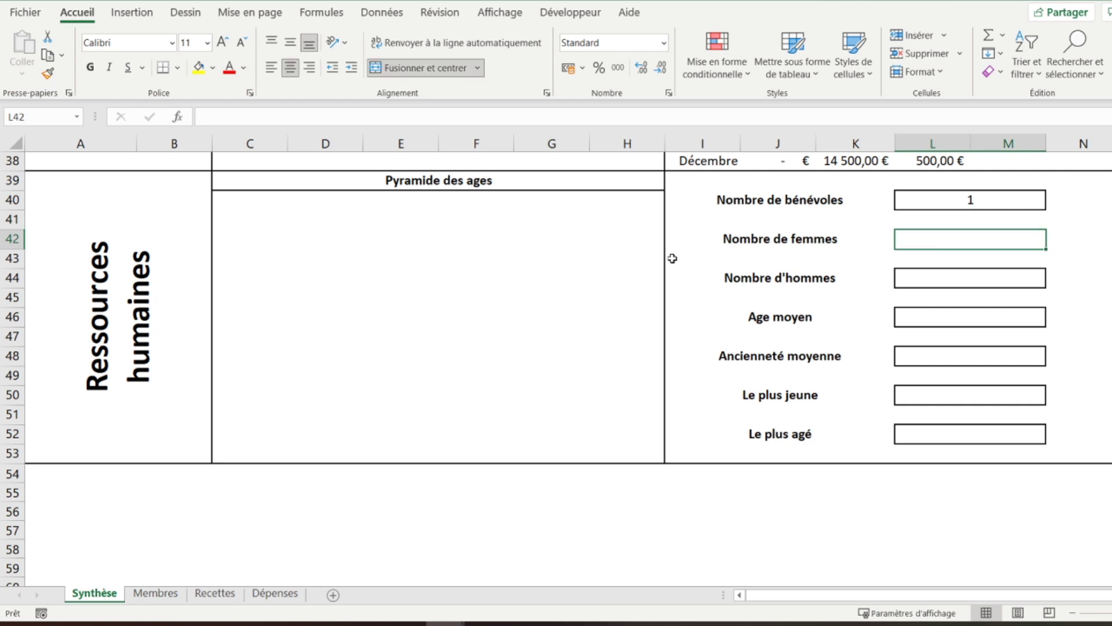
type("=nb")
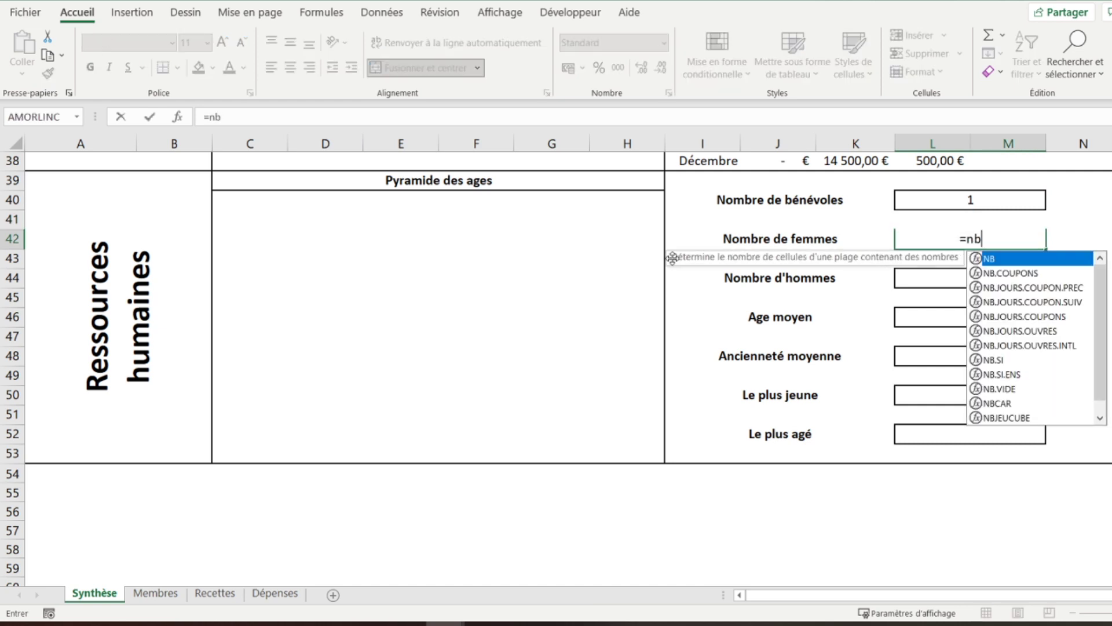
type(".si(")
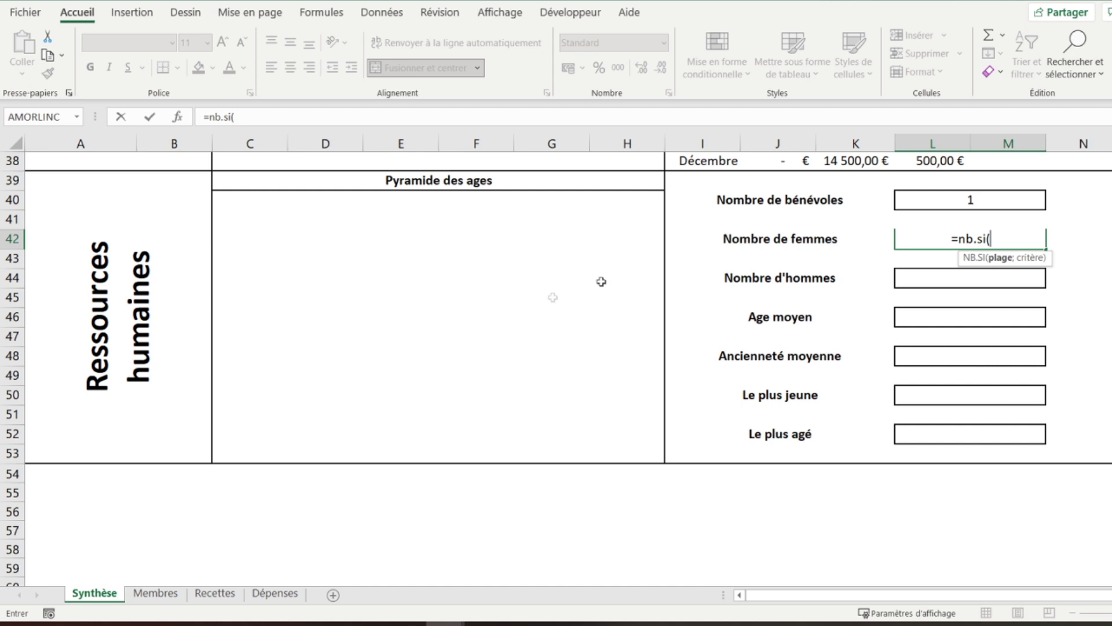
left_click(155, 592)
left_click_drag(152, 199, 152, 220)
left_click(344, 118)
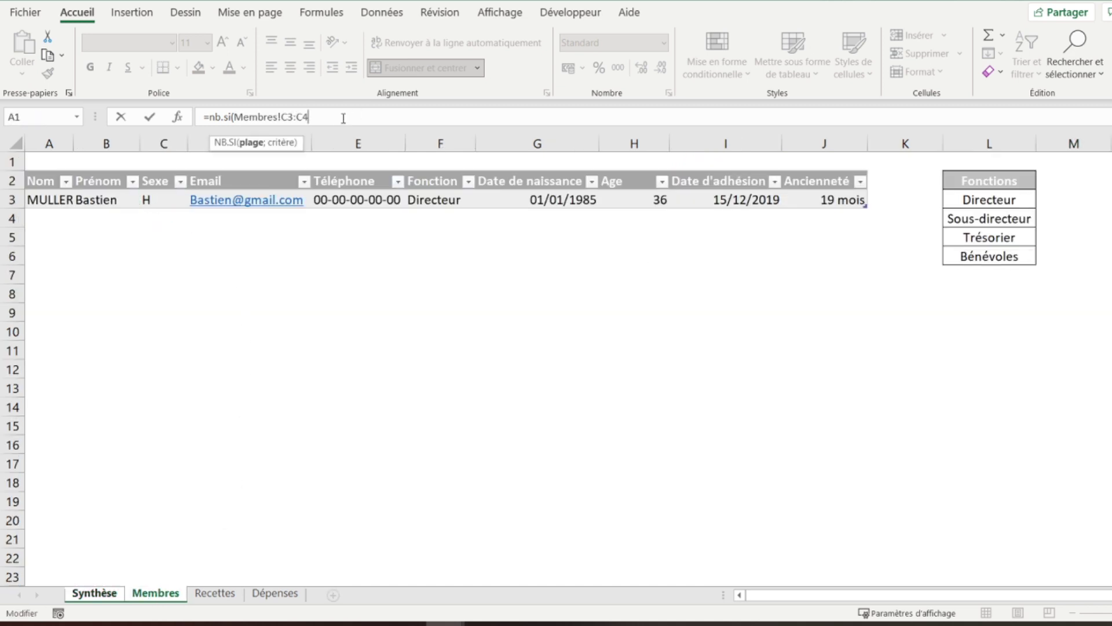
key("BackSpace")
key("BackSpace")
type("C1000;\"F\")")
key("Return")
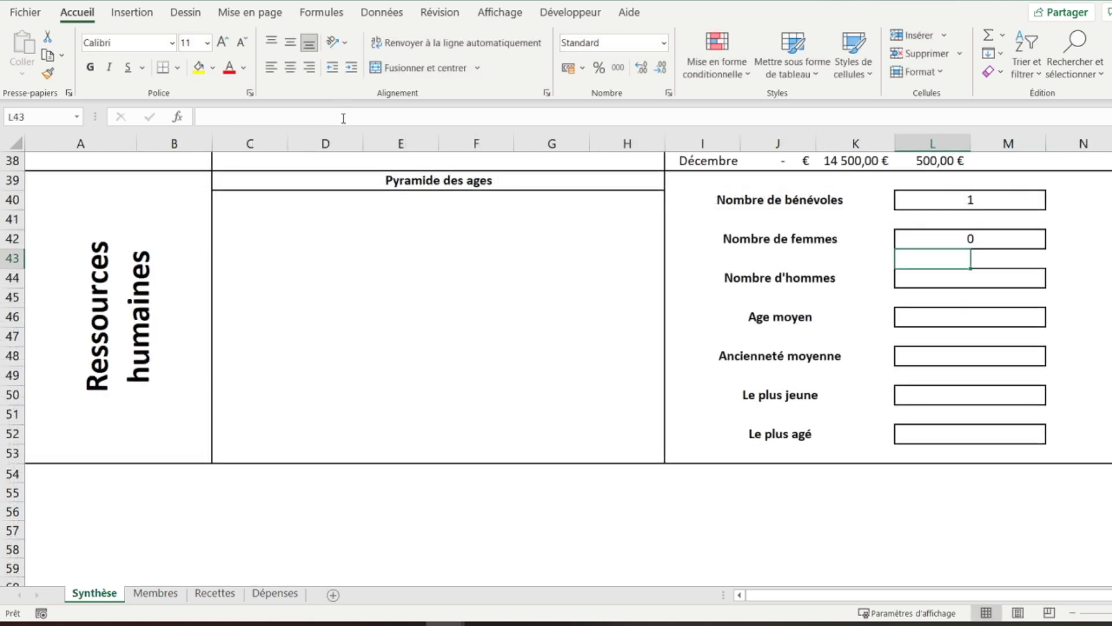
Calculate Nombre d'hommes in L44 with =NB.SI(Membres!C3:C1000;"H"), using the Sexe column of the Membres sheet
left_click(948, 279)
type("=nb")
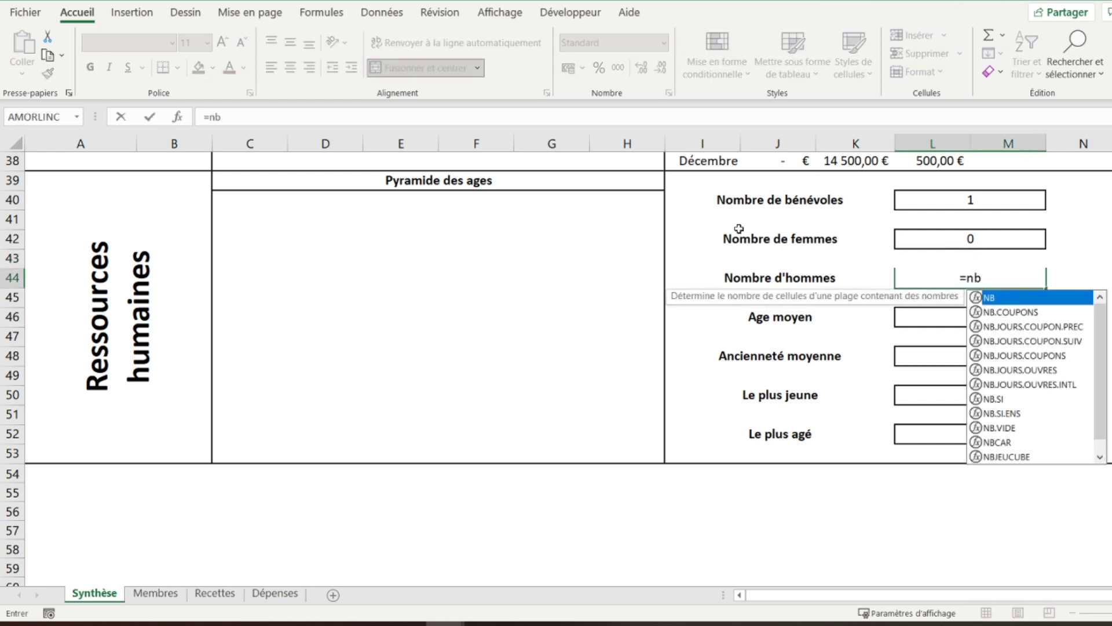
type(".si(")
left_click(165, 588)
mouse_move(160, 202)
left_mouse_down()
mouse_move(161, 235)
mouse_move(159, 223)
left_mouse_up()
left_click(325, 113)
key("BackSpace")
type("1000;\"H")
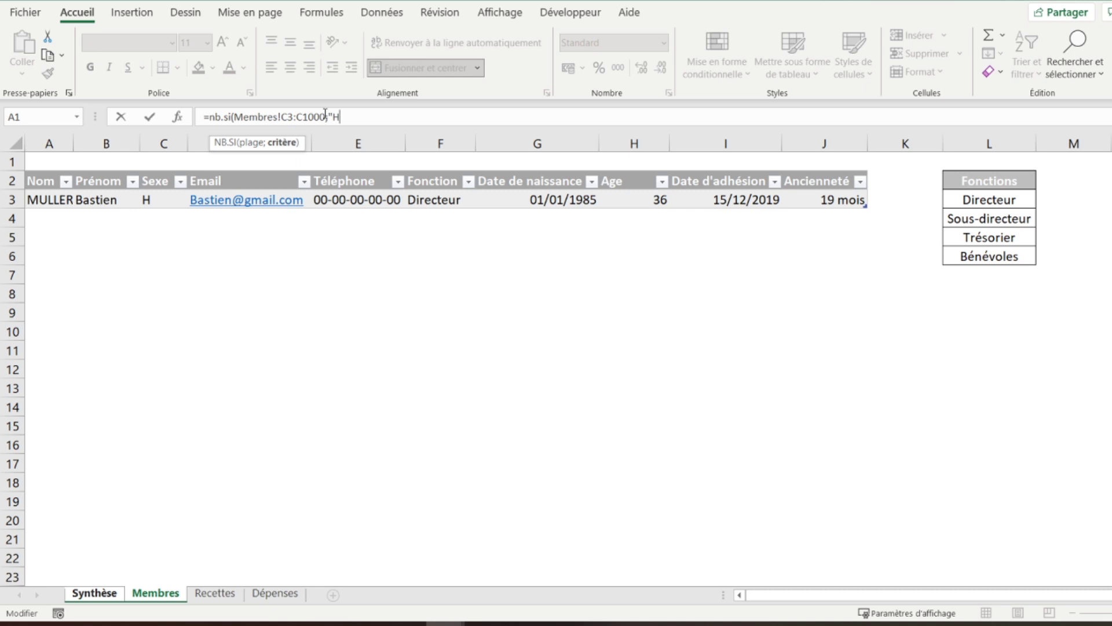
type("\")")
key("Return")
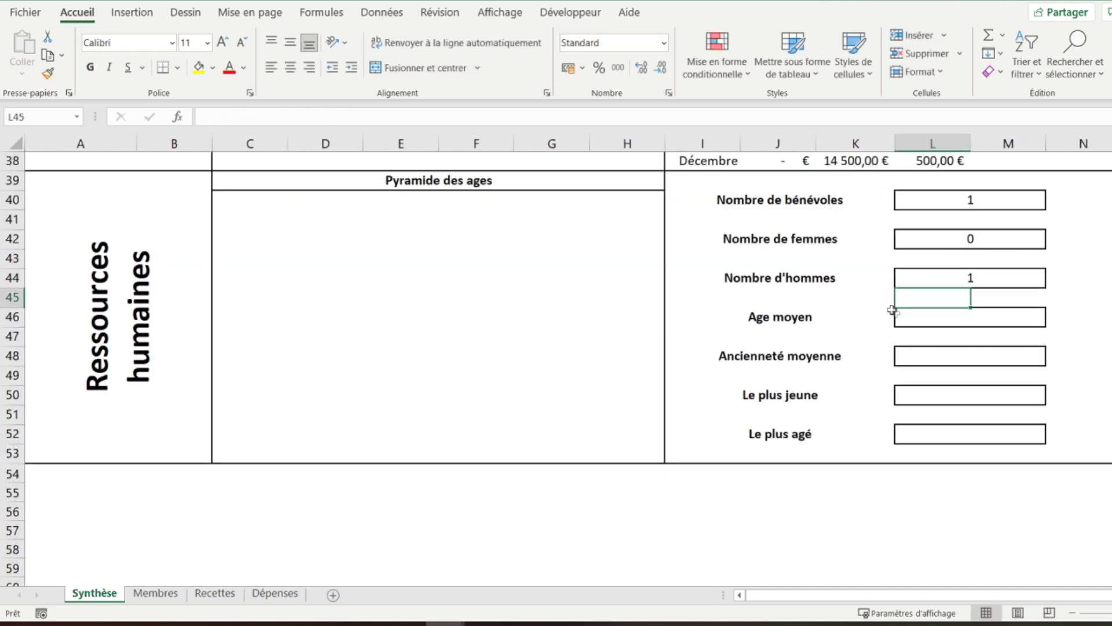
Calculate Age moyen in L46 with =MOYENNE(Membres!H3:H1000), using the Age column of the Membres sheet
left_click(931, 321)
type("=")
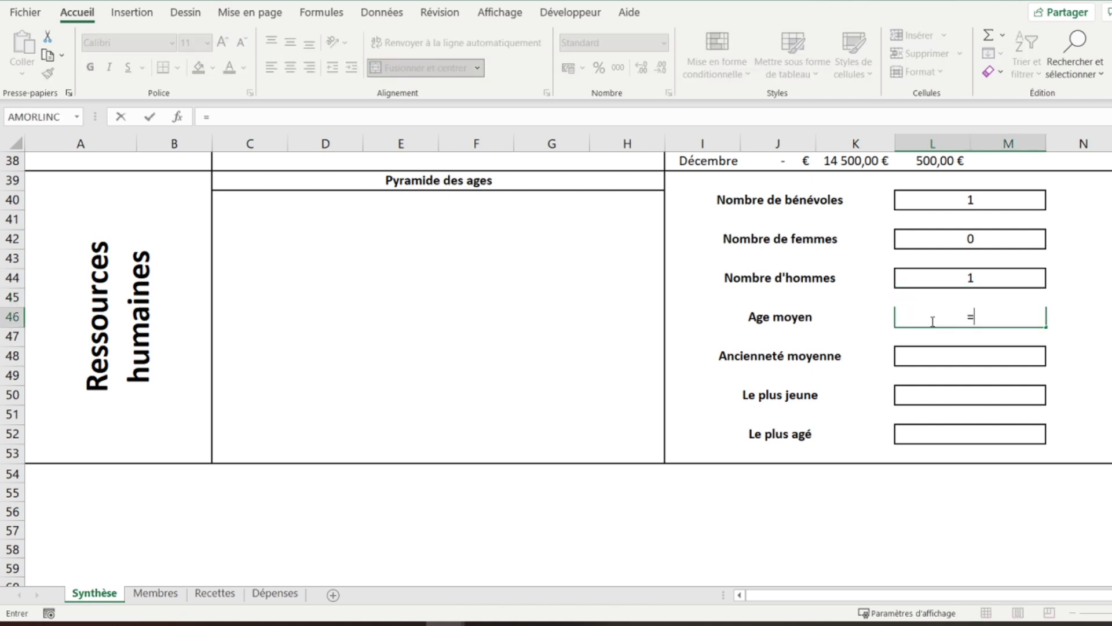
type("moyenne(")
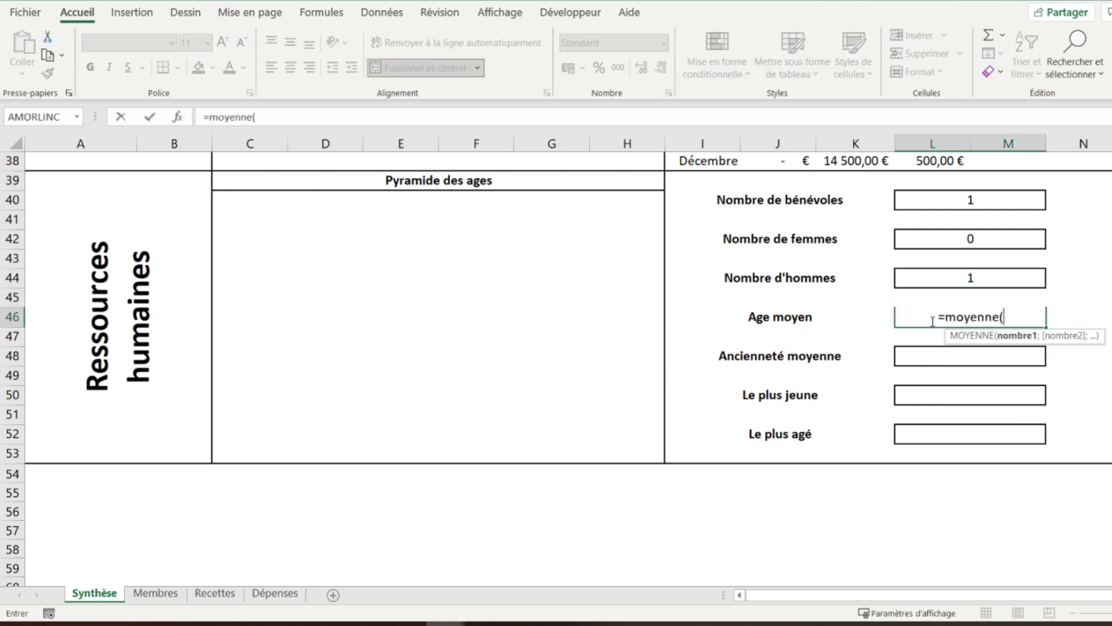
left_click(155, 593)
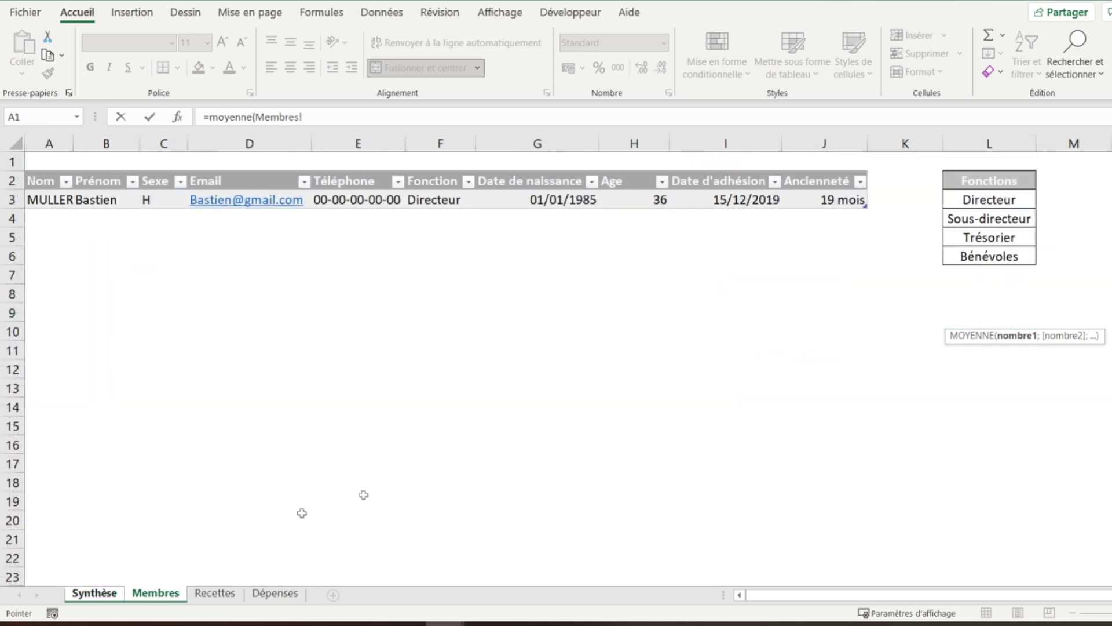
left_click_drag(631, 200, 629, 239)
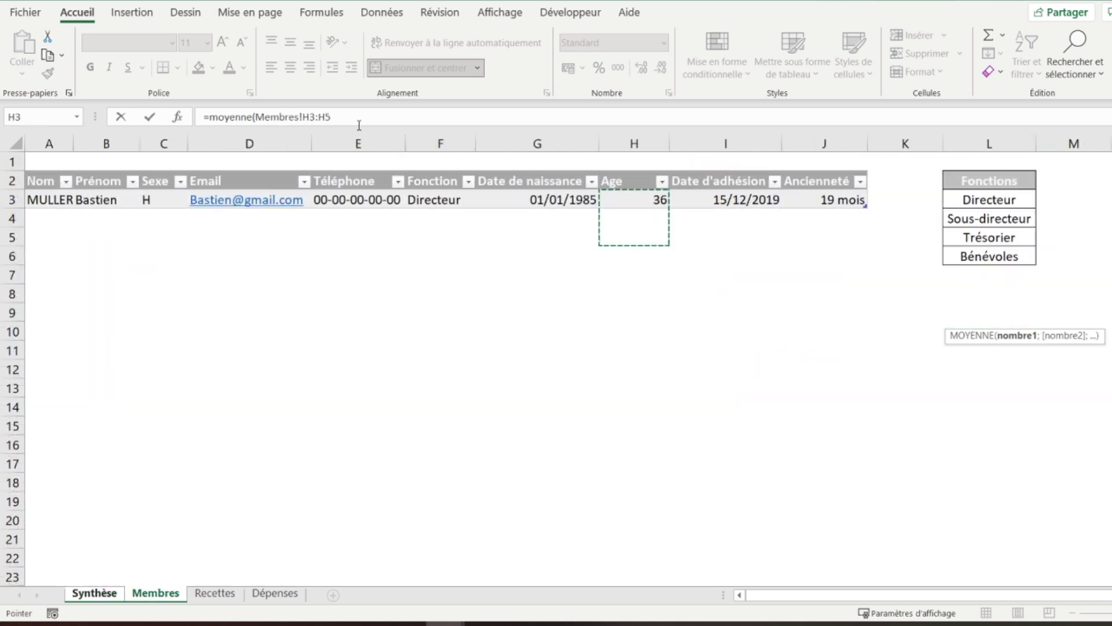
left_click(359, 121)
key("BackSpace")
type("1")
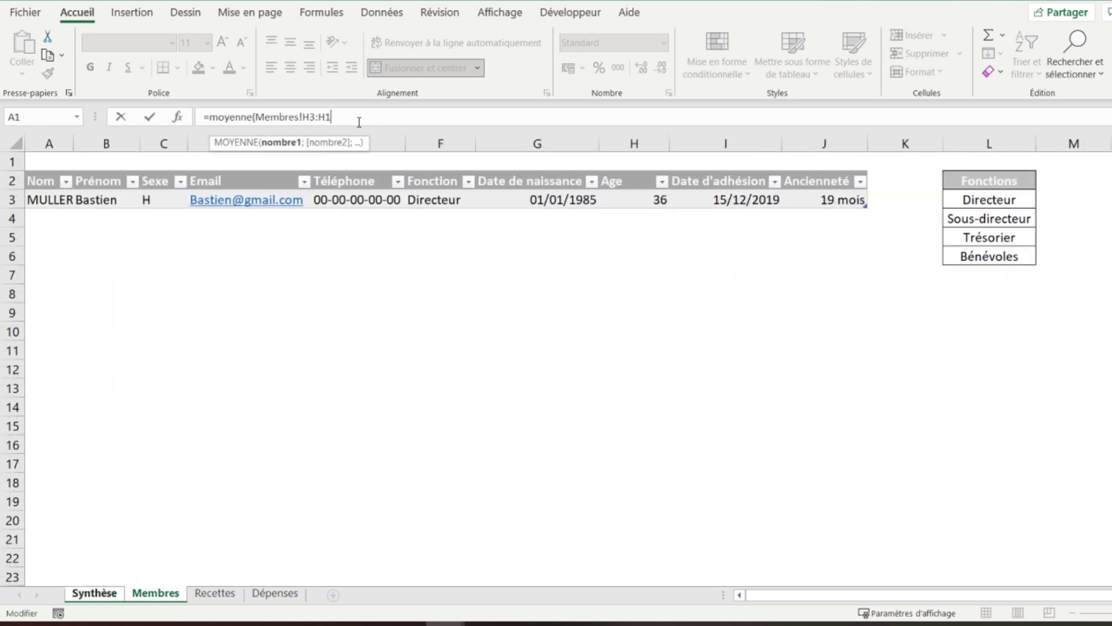
type("000)")
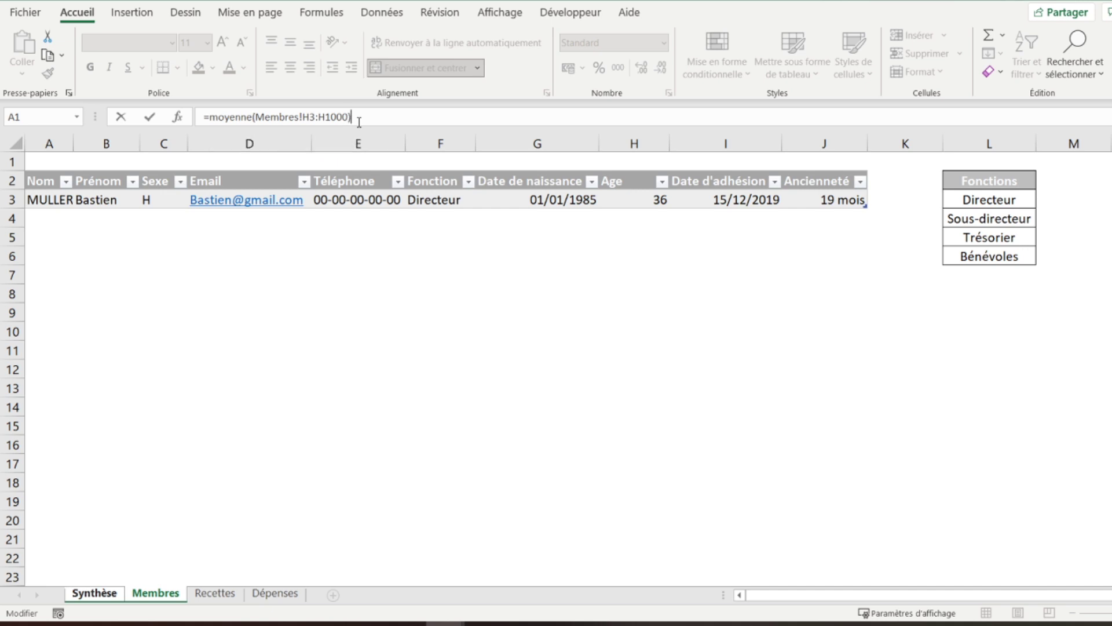
key("Return")
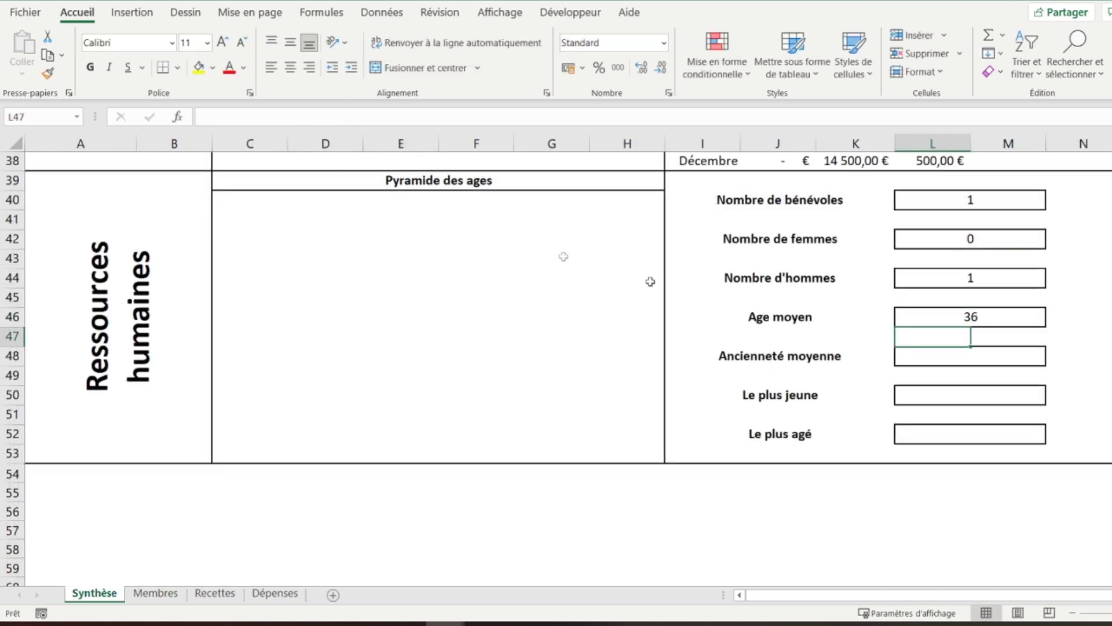
Calculate Ancienneté moyenne in L48 with =MOYENNE(Membres!J3:J1000), using the Ancienneté column of the Membres sheet
left_click(938, 355)
type("=")
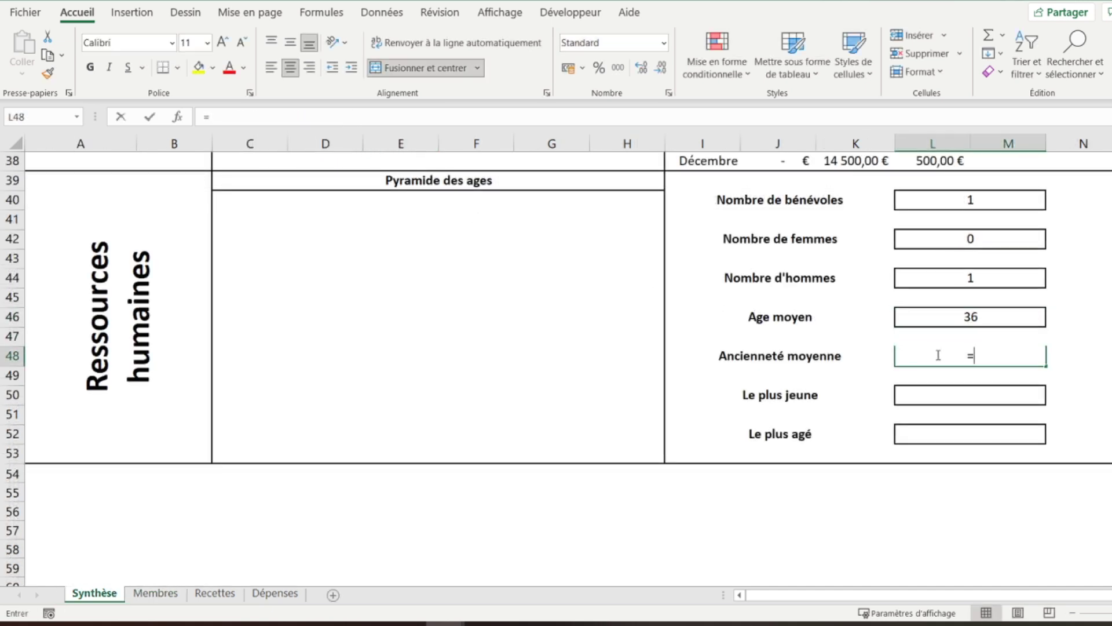
type("moyenne(")
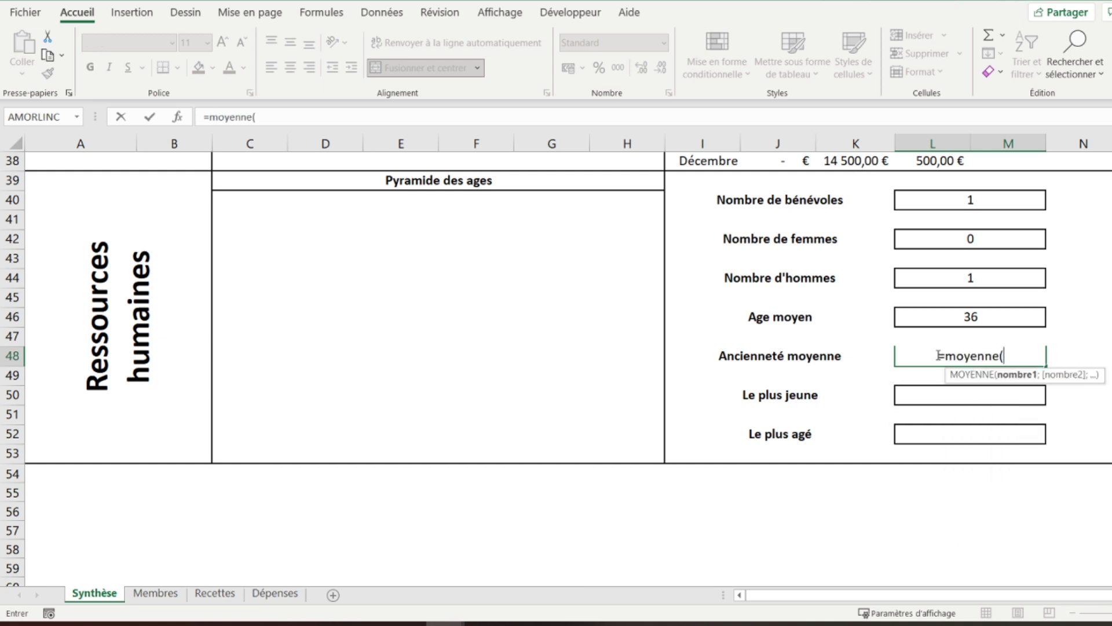
left_click(164, 591)
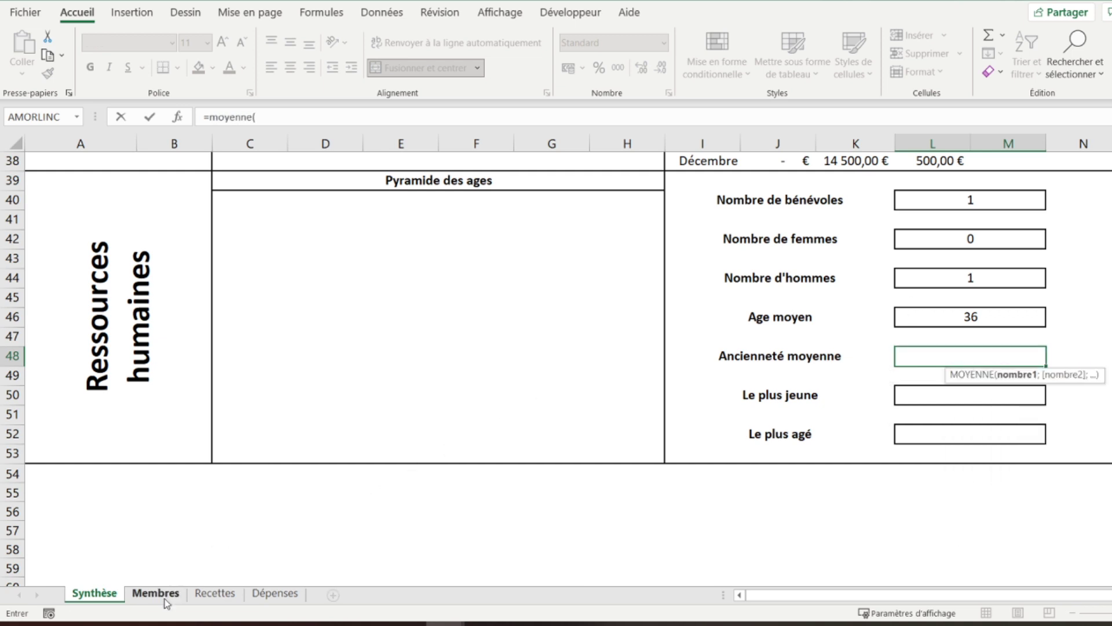
left_click_drag(823, 199, 824, 237)
key("BackSpace")
type("1000")
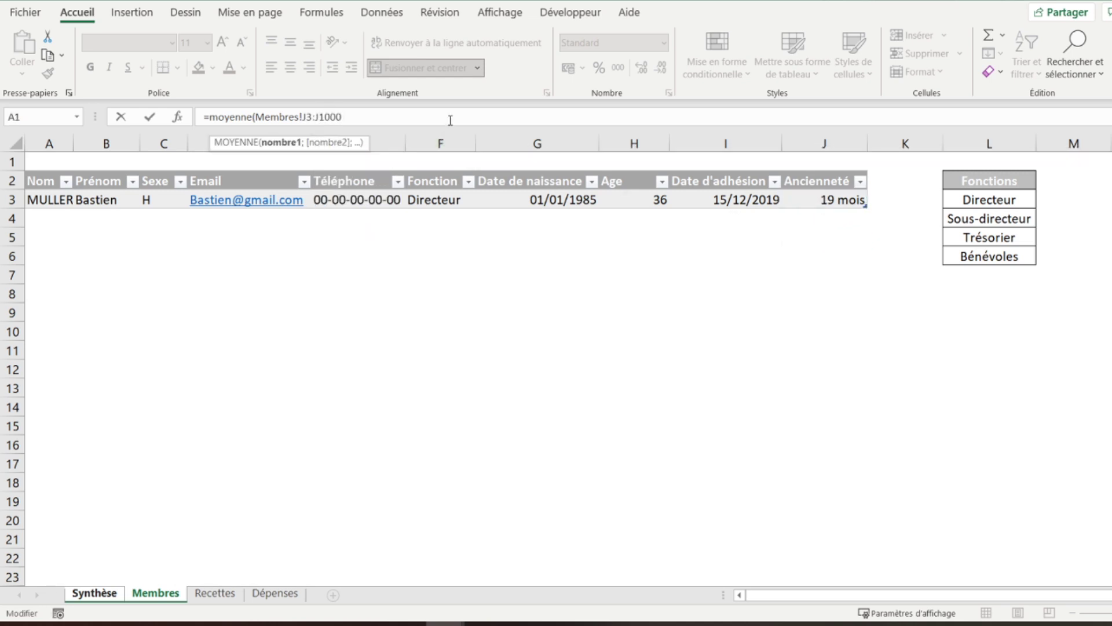
type(")")
key("Return")
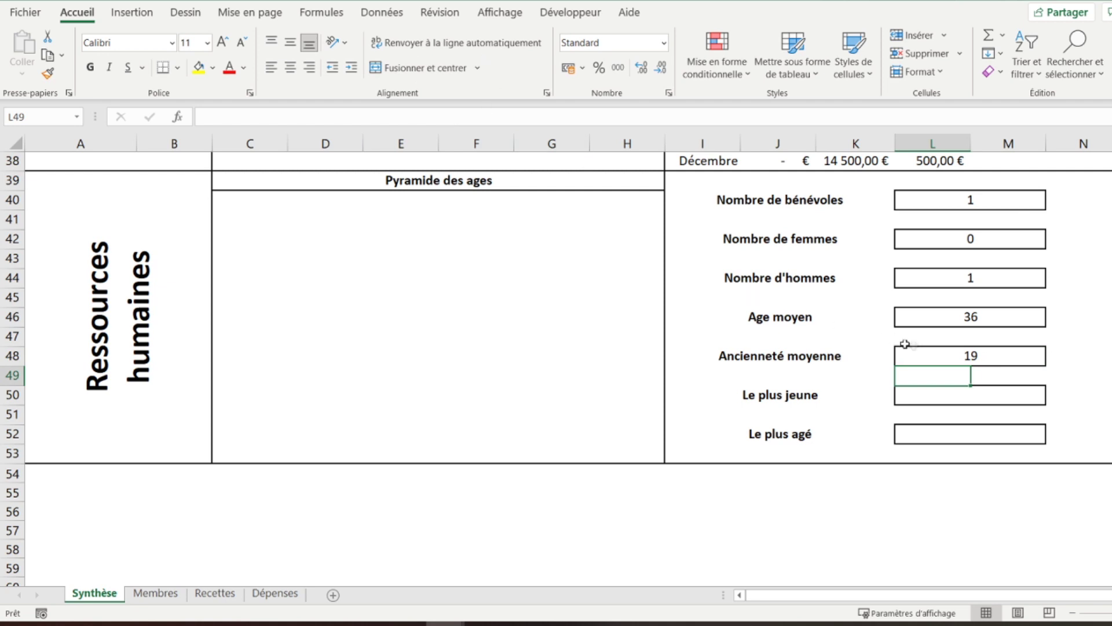
Apply the custom number format 0" mois" to the Ancienneté moyenne result in L48
left_click(953, 356)
right_click(950, 356)
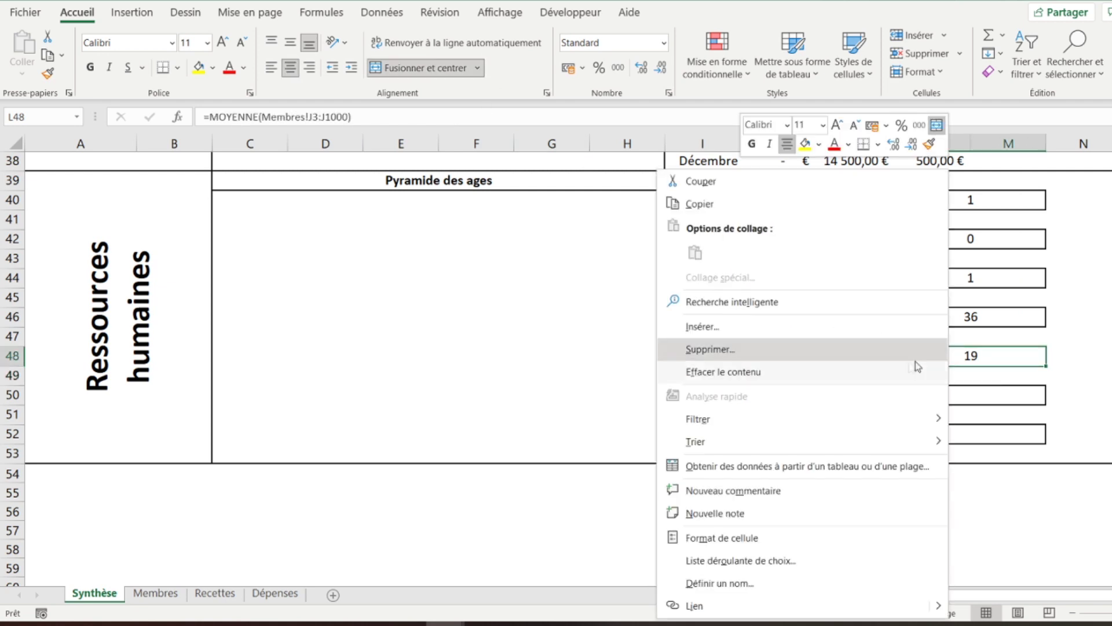
left_click(769, 538)
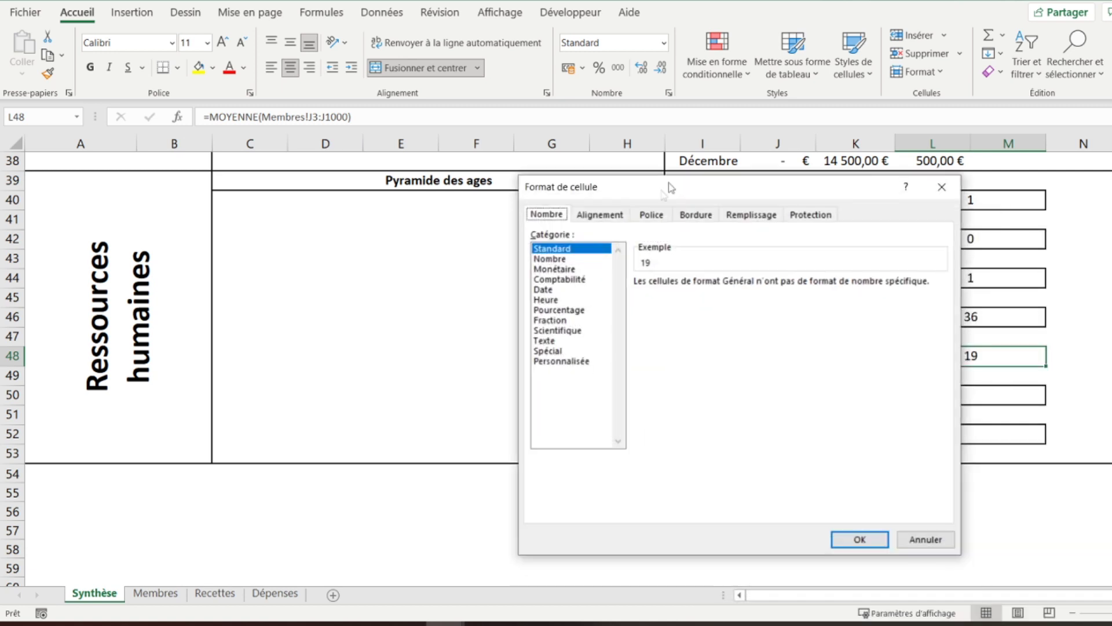
left_click(556, 363)
left_click(660, 322)
left_click(679, 296)
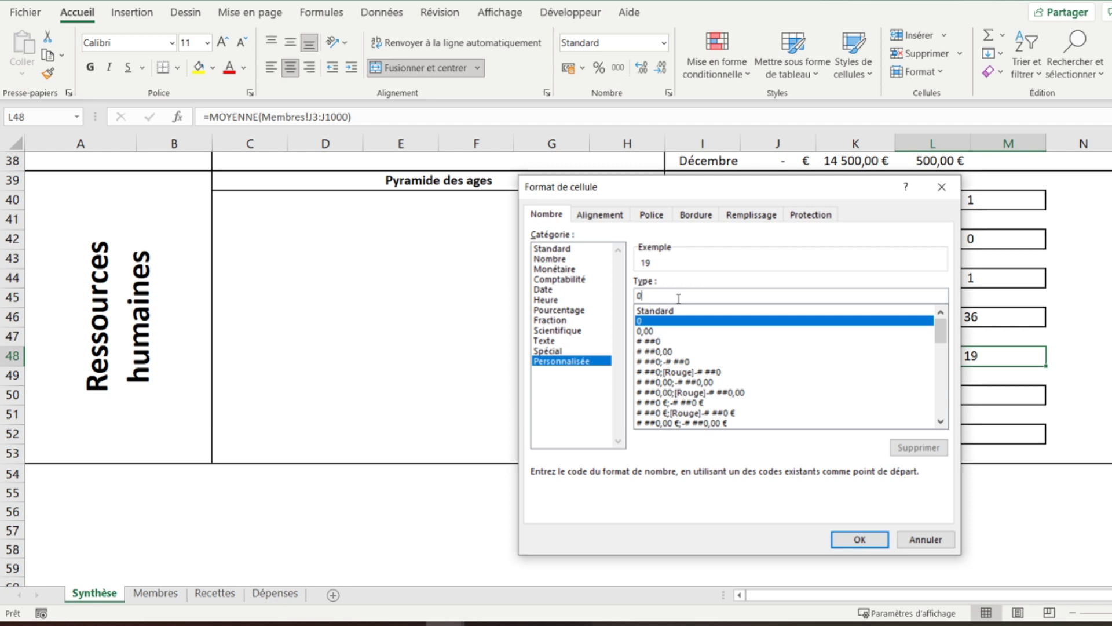
type("\" mois")
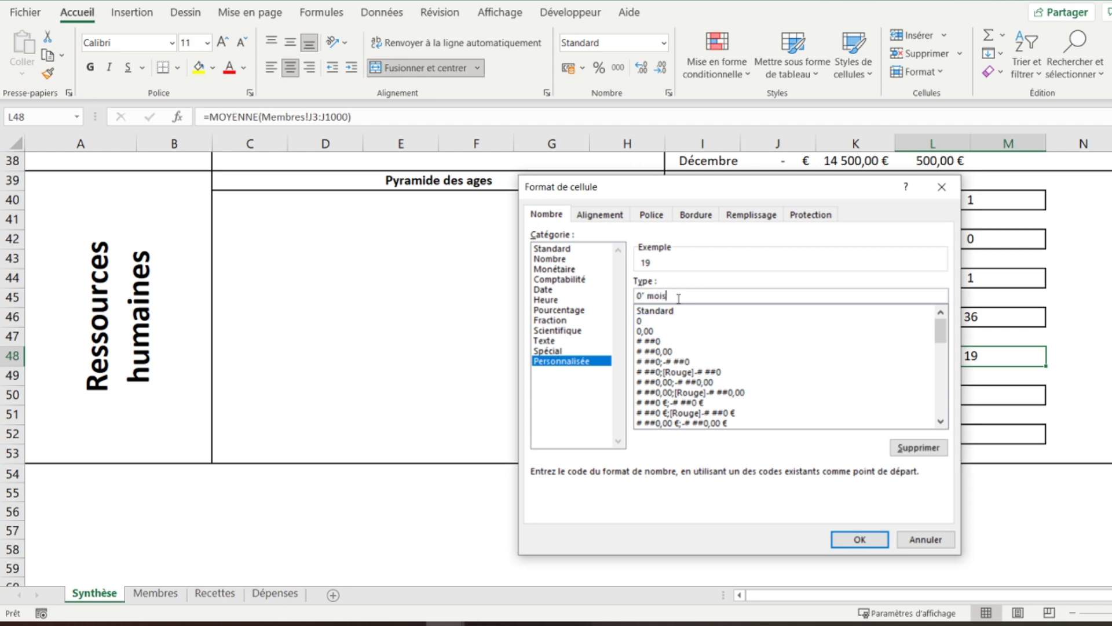
type("\"")
key("Return")
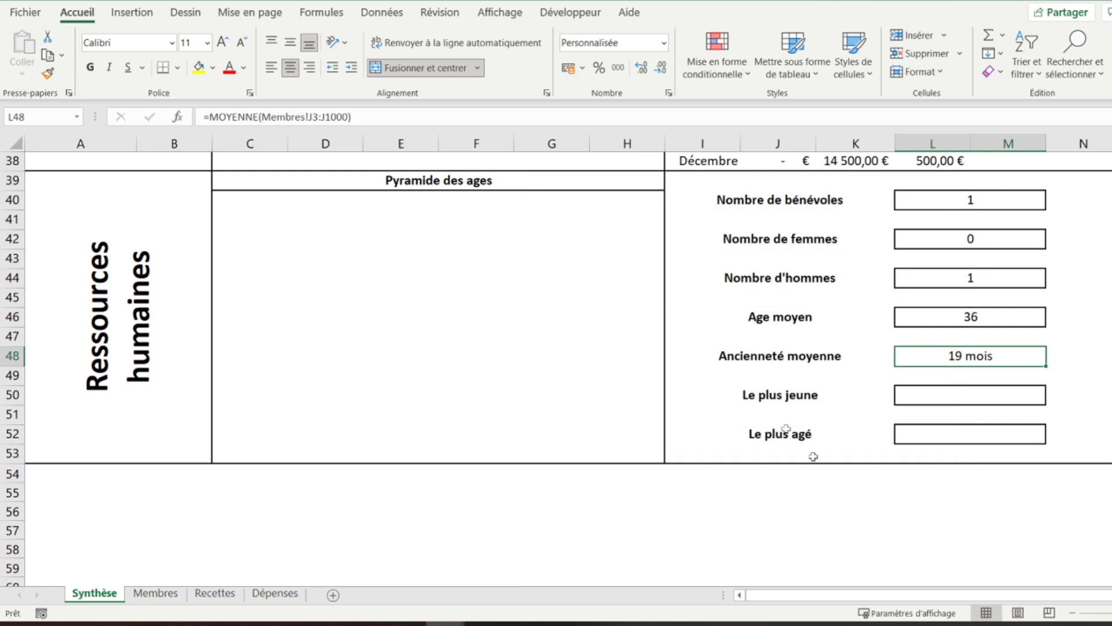
Calculate Le plus jeune in L50 with =MIN(Membres!H3:H1000), using the Age column of the Membres sheet
left_click(935, 397)
type("=mi")
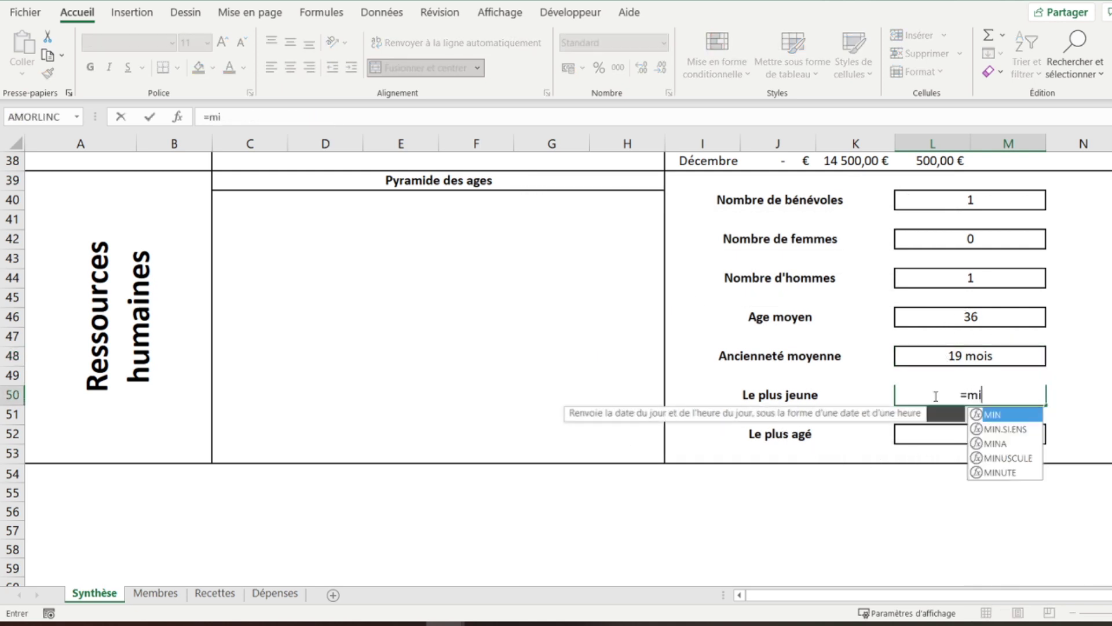
type("n(")
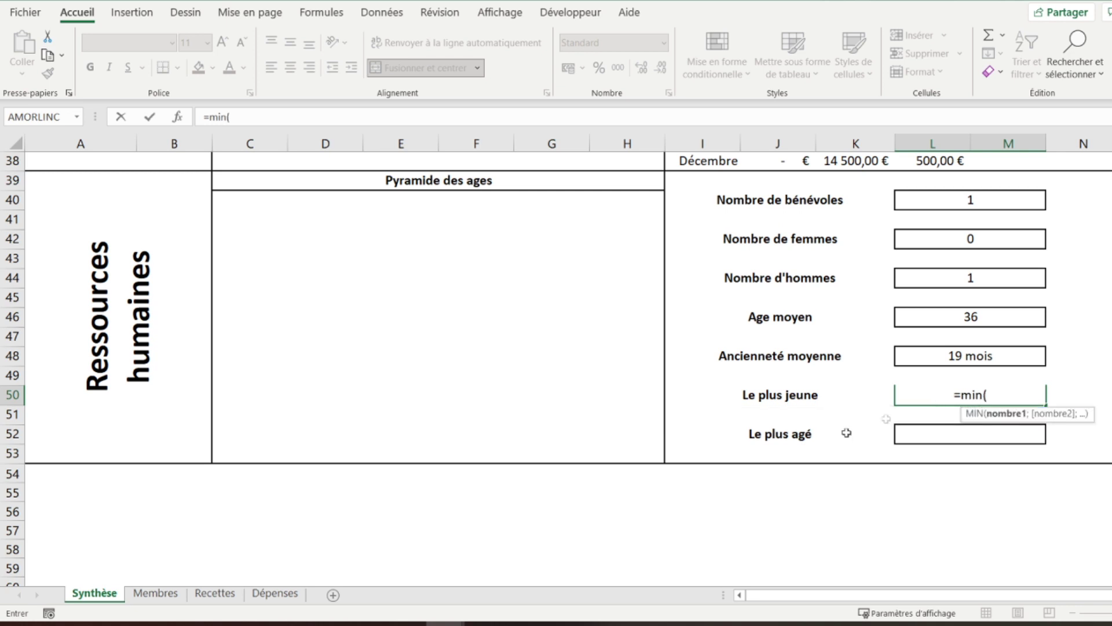
left_click(175, 594)
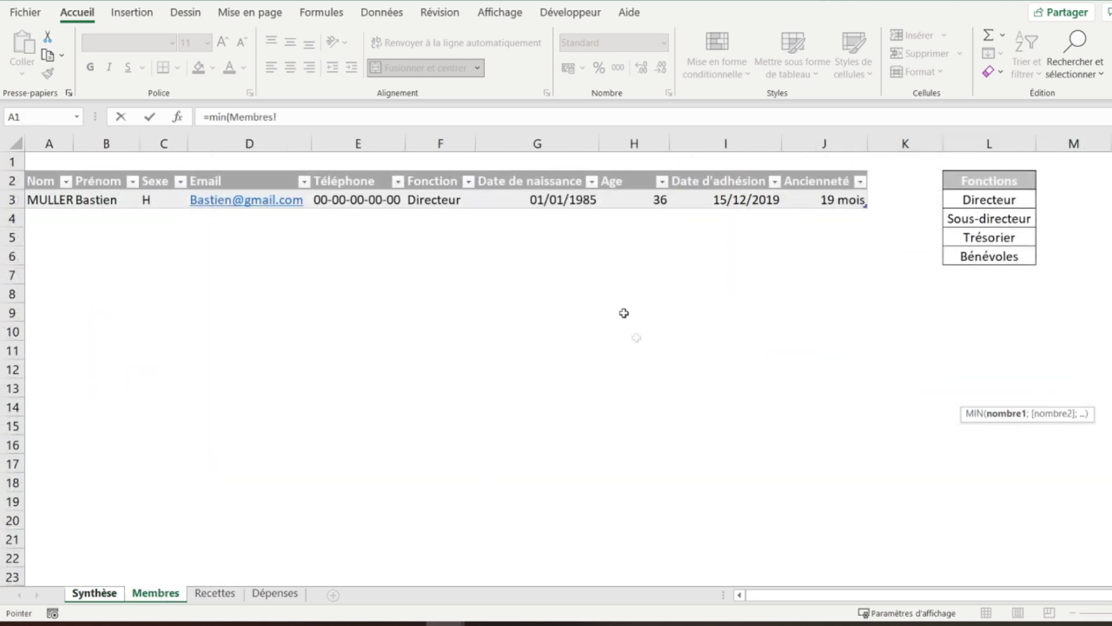
left_click_drag(645, 204, 644, 230)
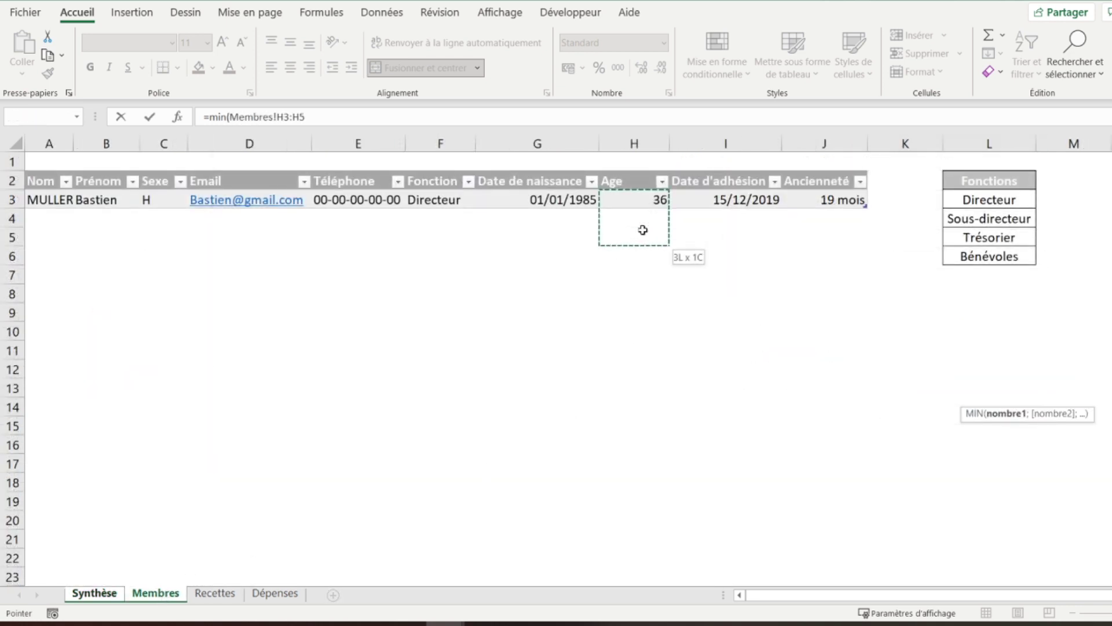
left_click(509, 119)
key("BackSpace")
type("1000)")
key("Return")
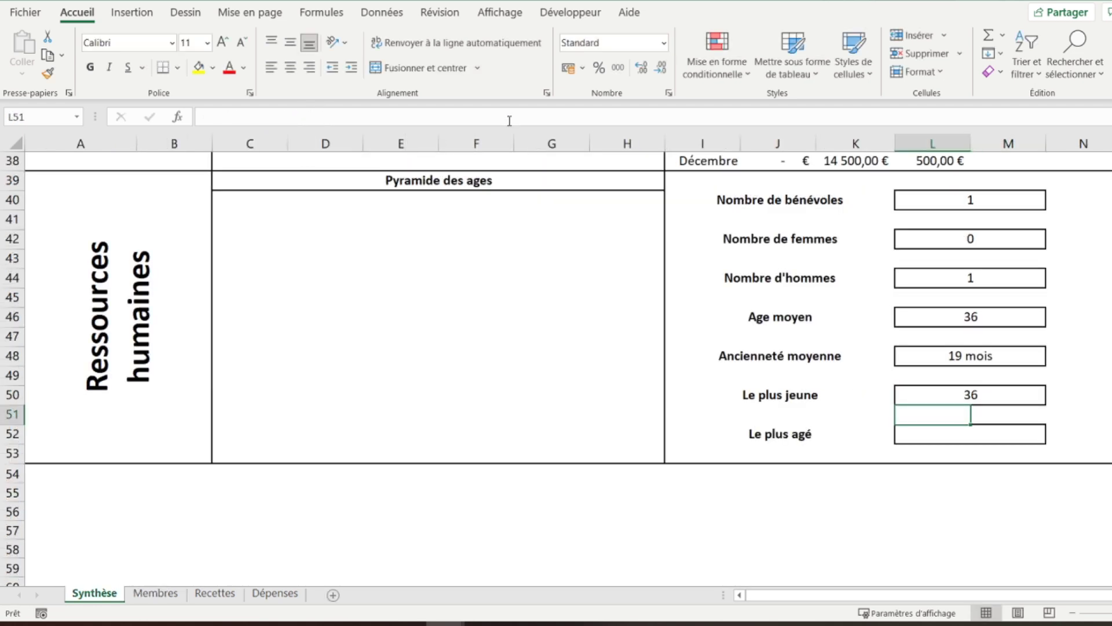
Calculate Le plus agé in L52 with =MAX(Membres!H3:H1000), using the Age column of the Membres sheet
left_click(940, 440)
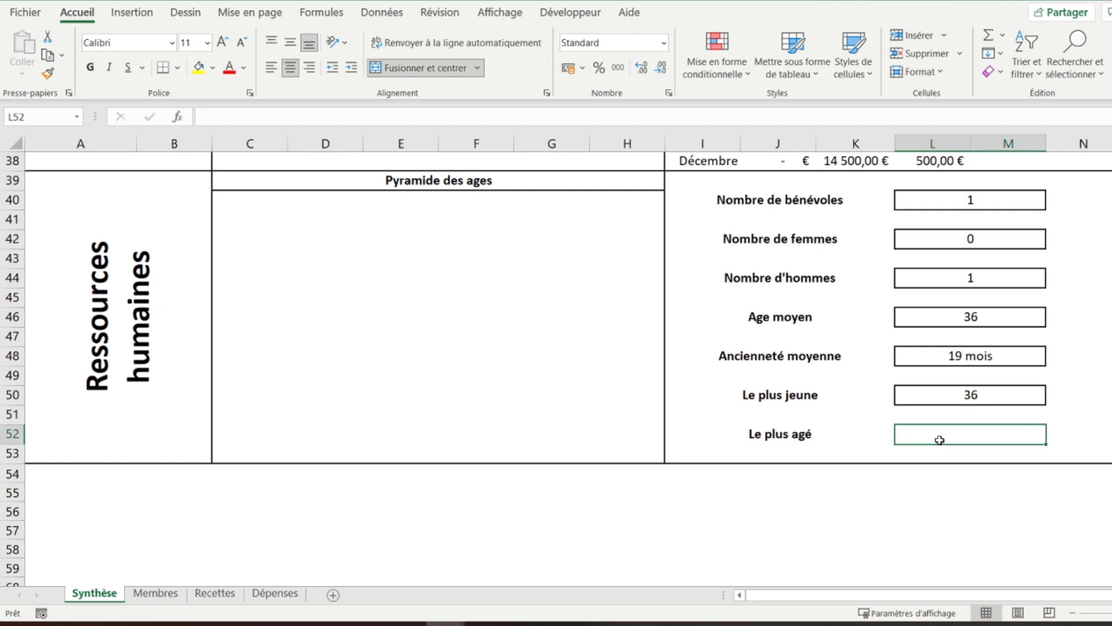
type("=max")
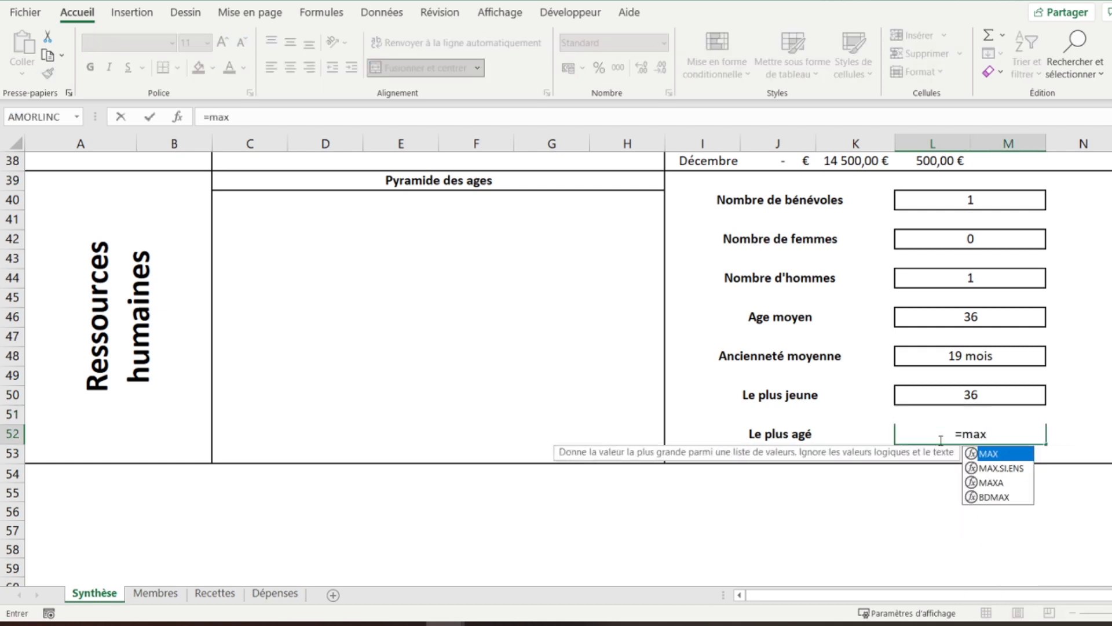
type("(")
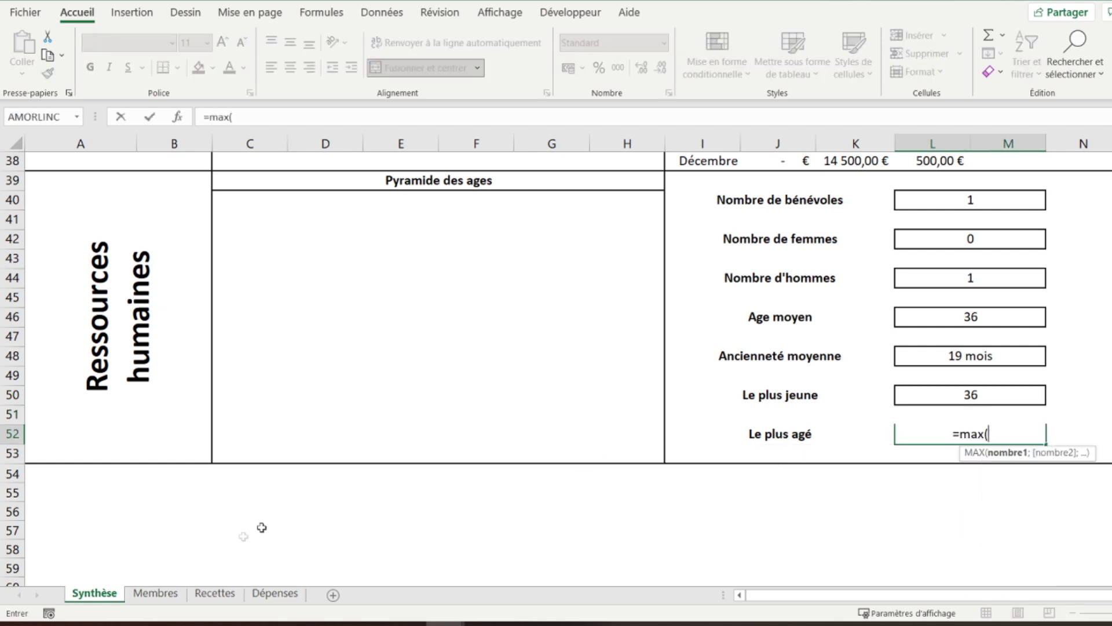
left_click(155, 592)
left_click_drag(637, 201, 638, 224)
left_click(526, 124)
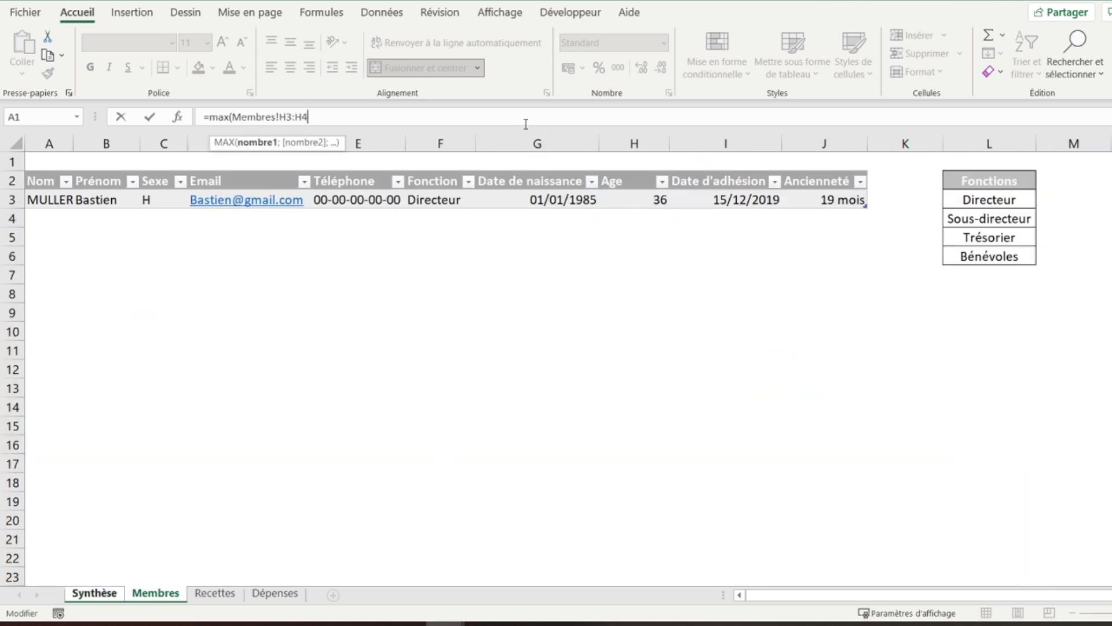
key("BackSpace")
type("1000)")
key("Return")
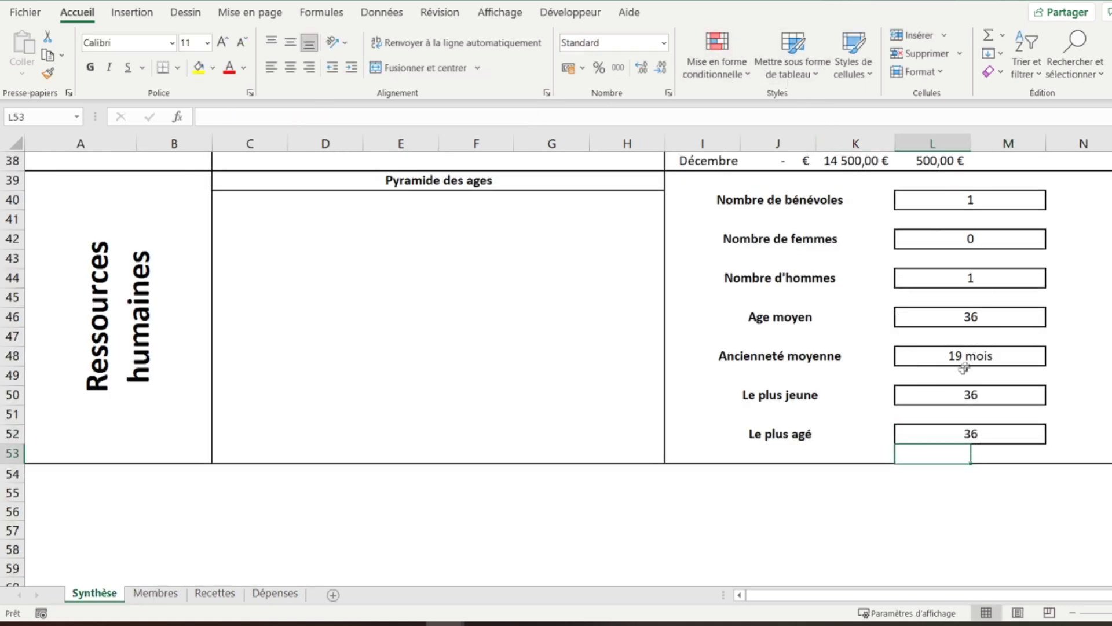
Add a second member in row 4 of the Membres sheet with surname, first name and Sexe F, leaving the contact details and Fonction blank
left_click(156, 592)
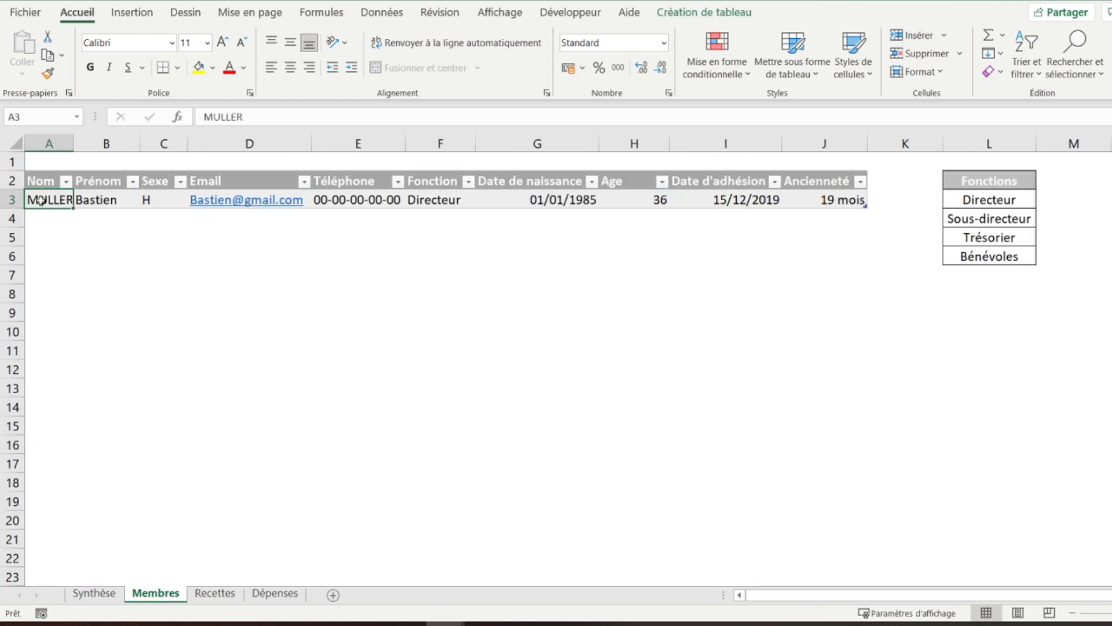
left_click(50, 212)
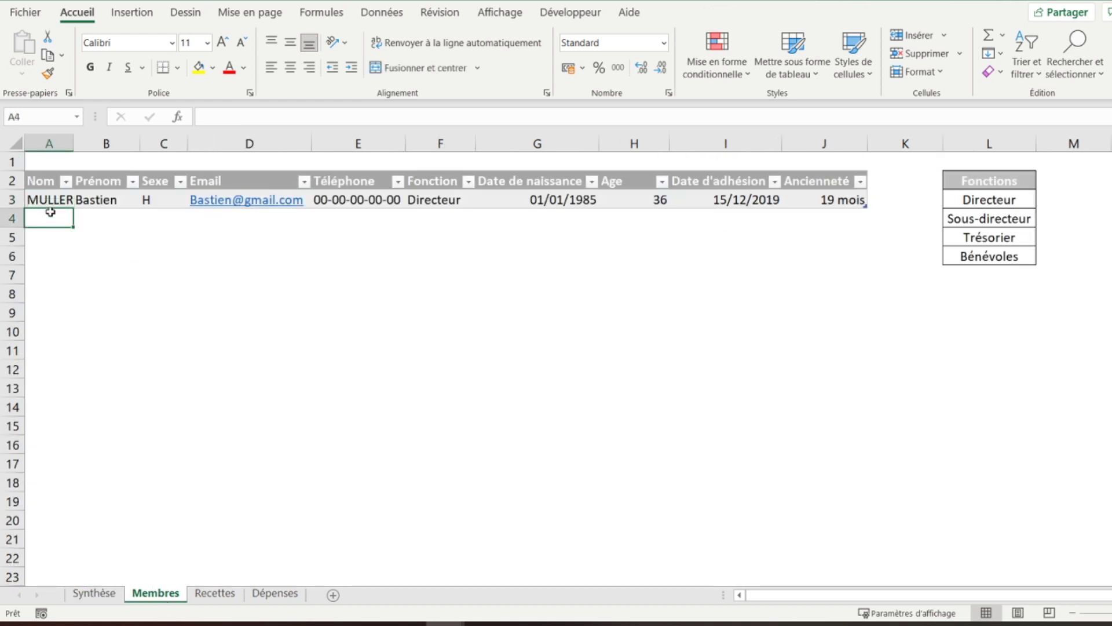
type("BAR")
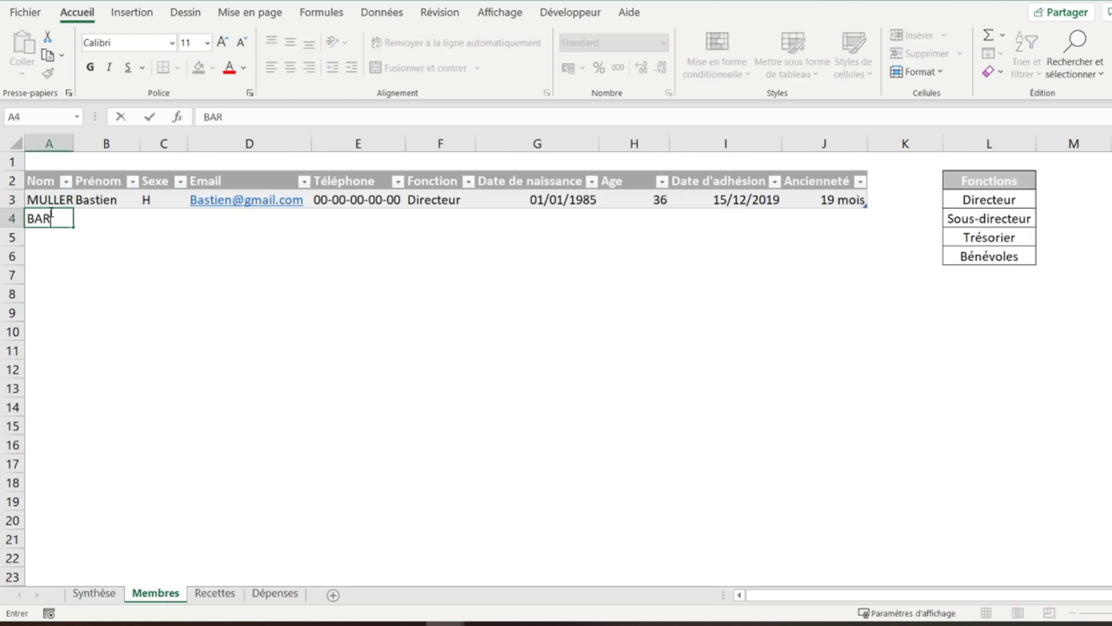
key("Tab")
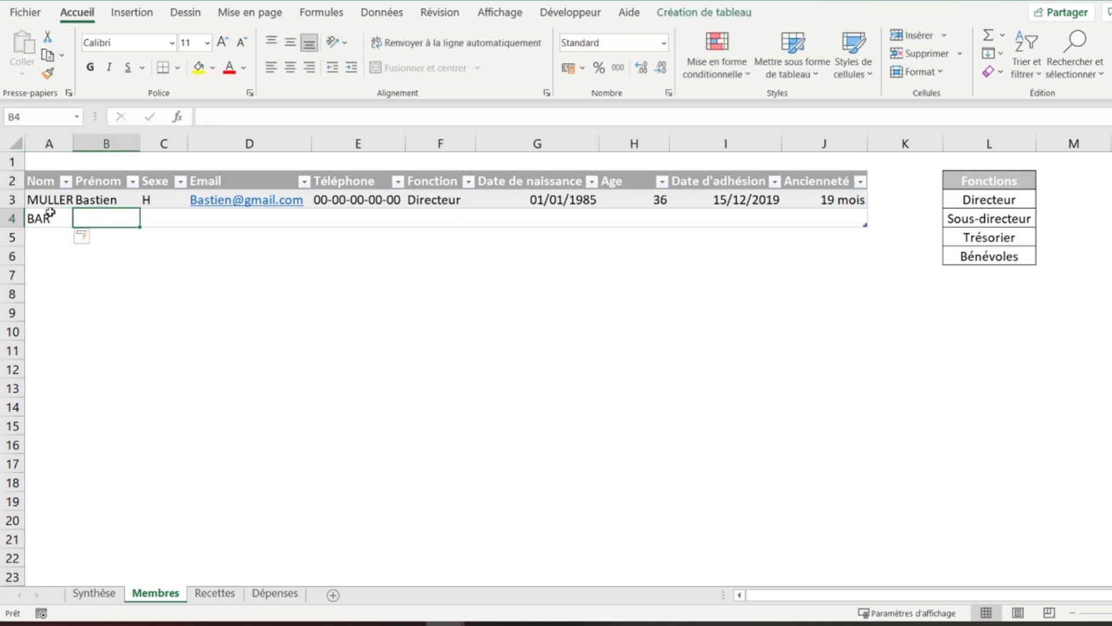
type("Lucie")
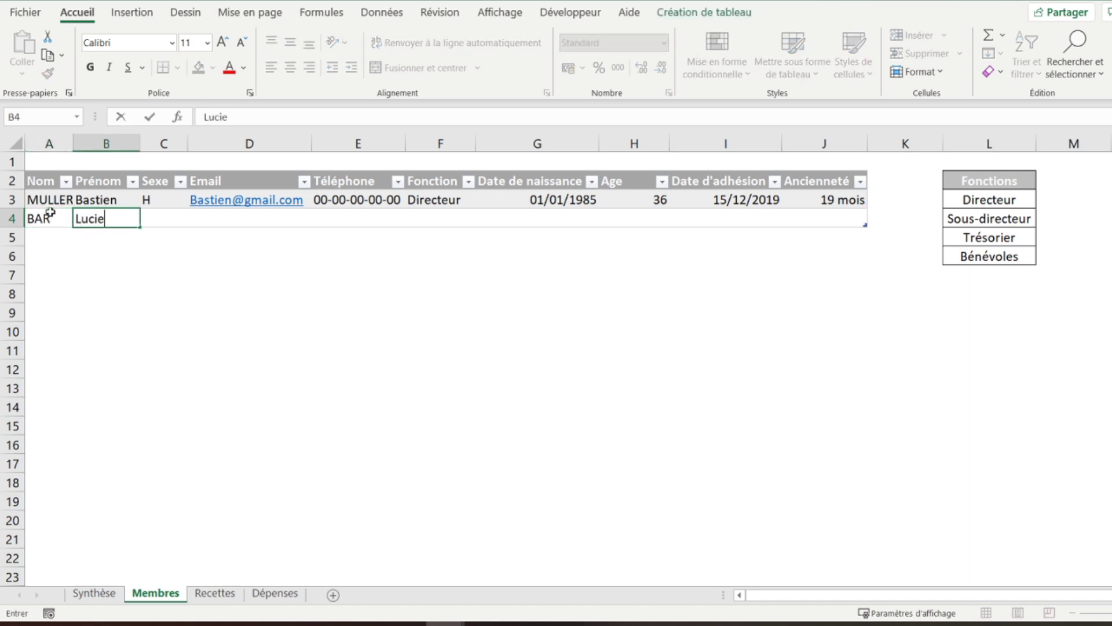
key("Tab")
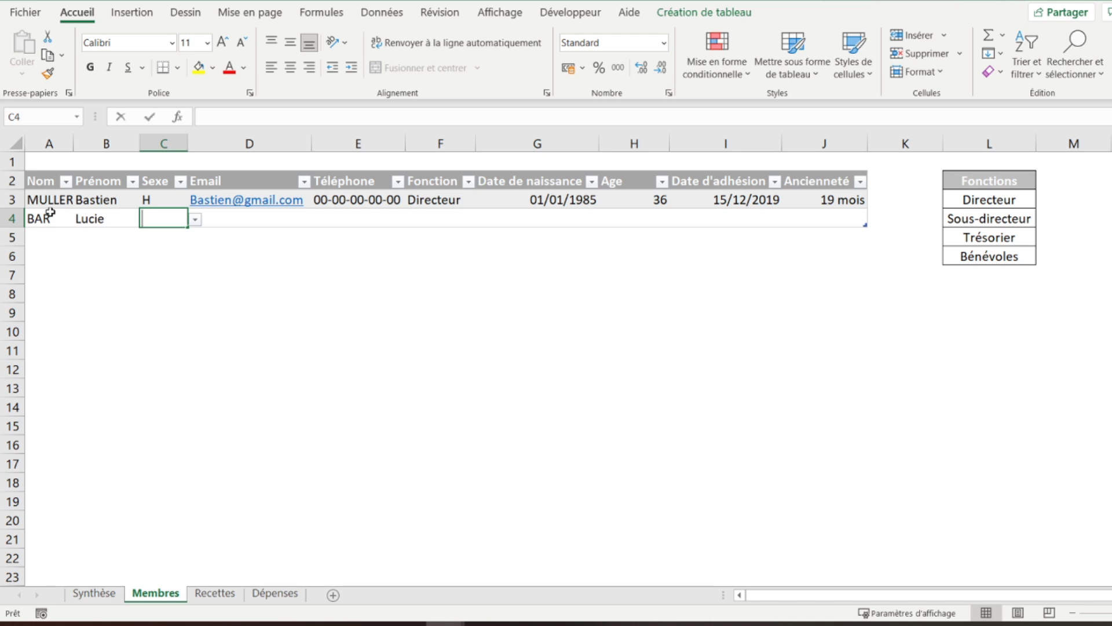
type("F")
key("Tab")
key("Tab")
key("Tab")
key("Tab")
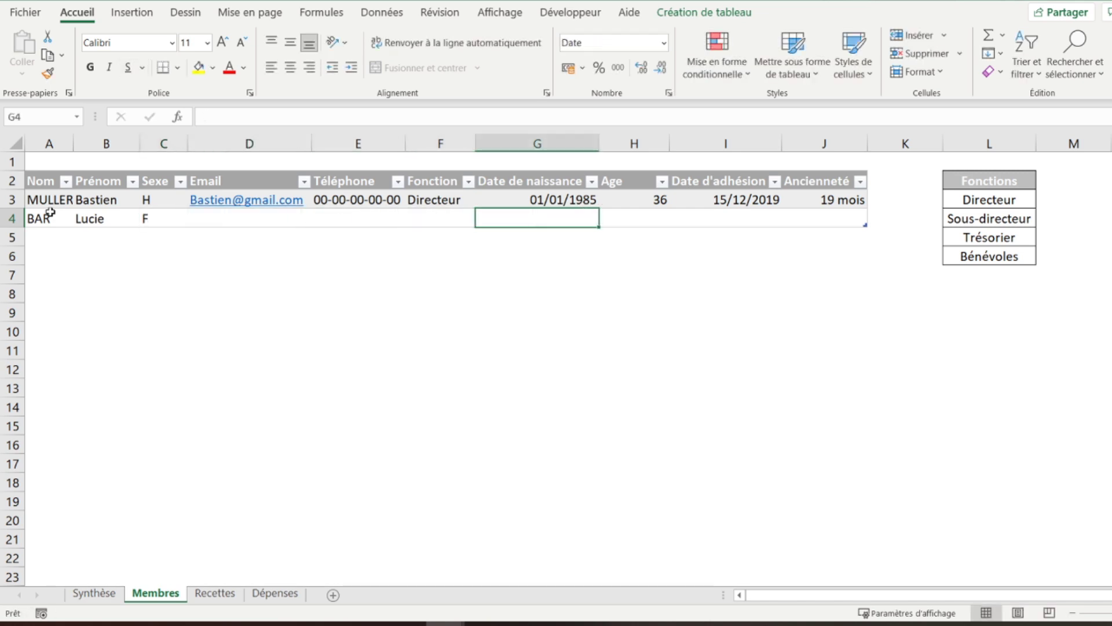
Enter the second member's date of birth in G4 and the Date d'adhésion 15/12/2015 in I4
type("02/0")
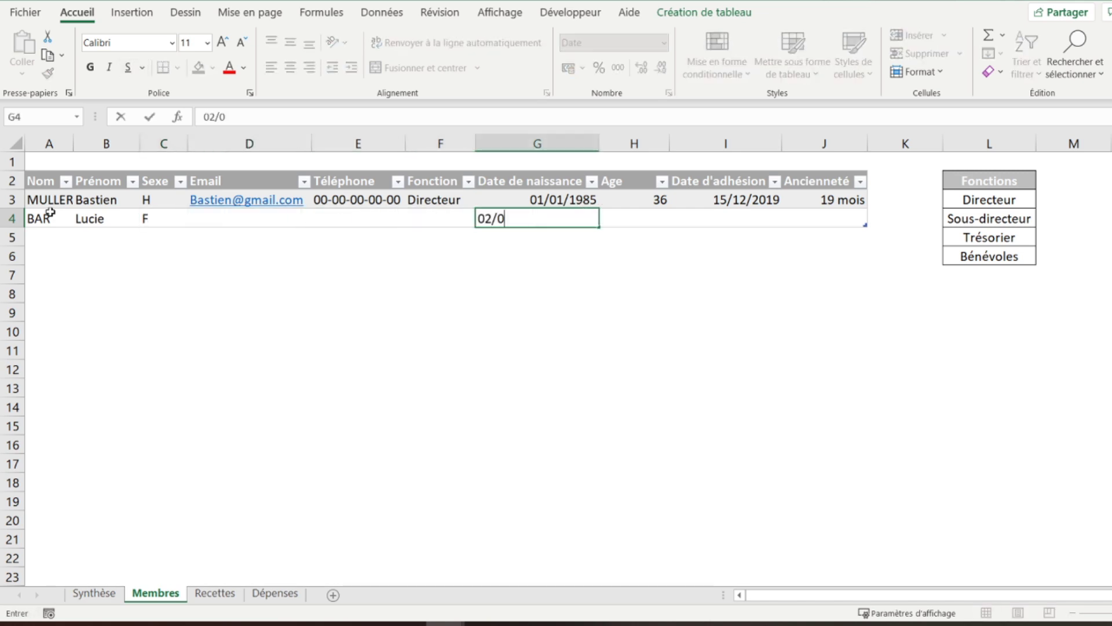
type("2/2000")
key("Tab")
key("Tab")
type("15")
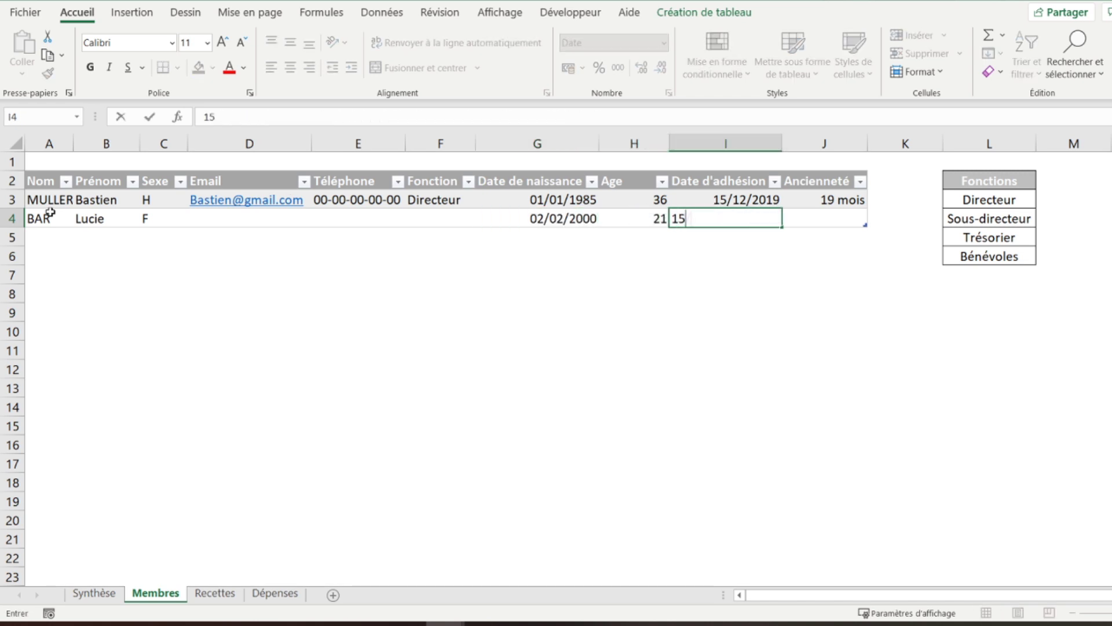
type("/12/2015")
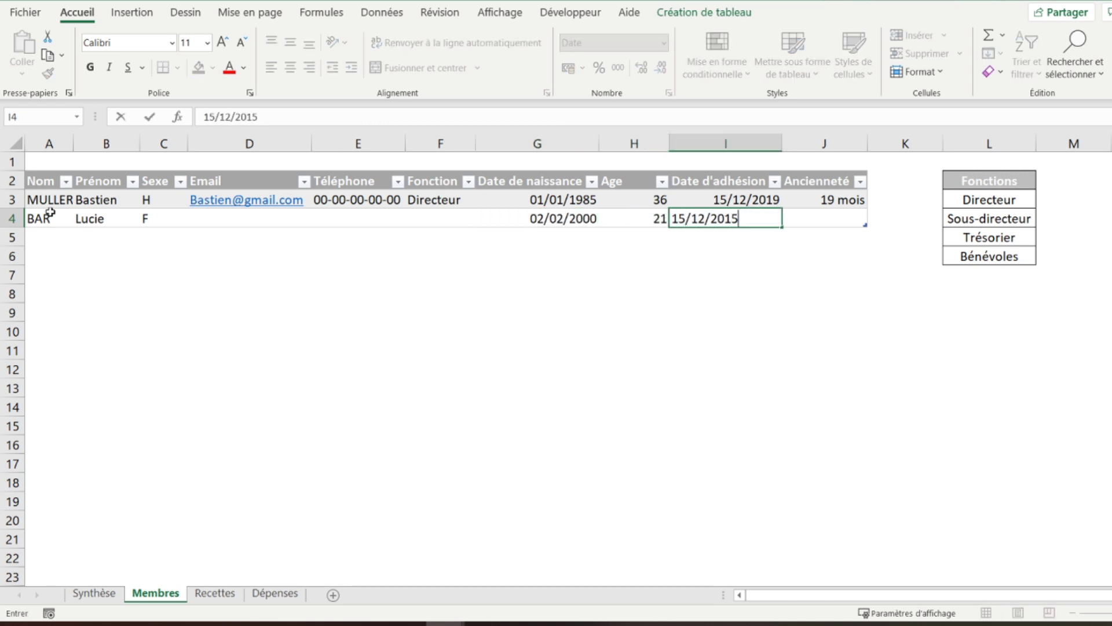
key("Return")
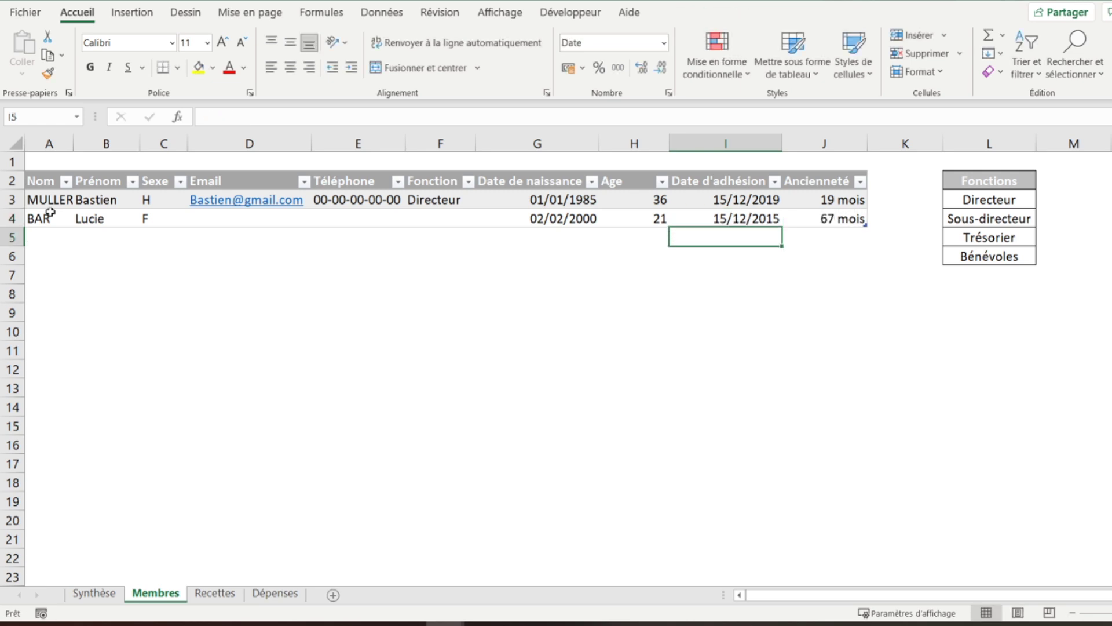
Review the volunteer statistics and their formulas in column L of the Synthèse sheet
left_click(95, 594)
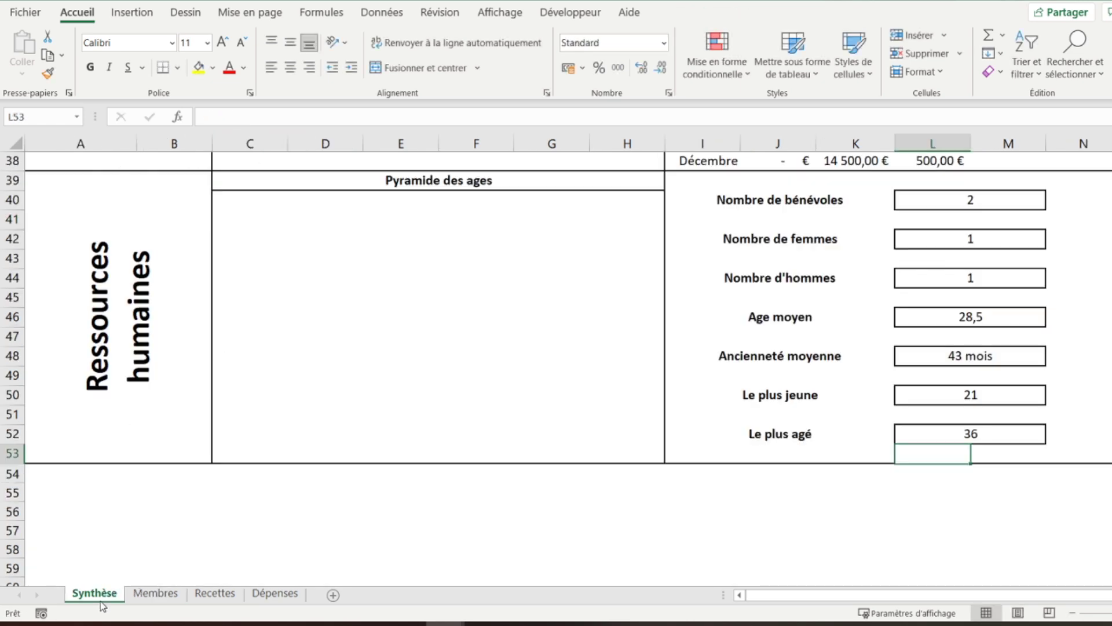
left_click(920, 396)
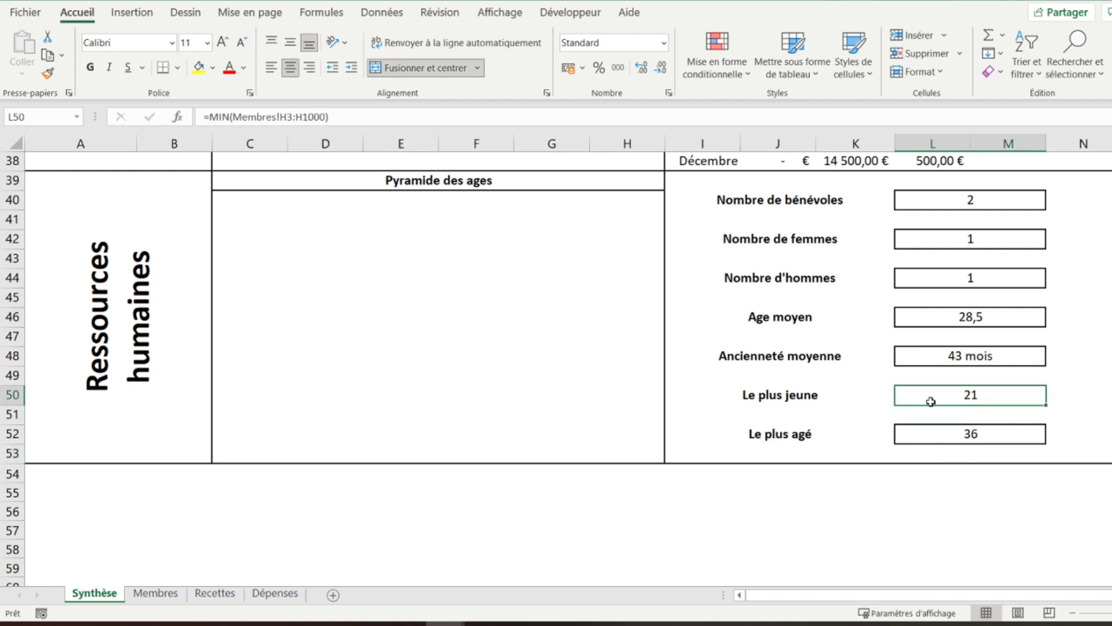
left_click(943, 208)
left_click(932, 239)
left_click(927, 278)
left_click(929, 320)
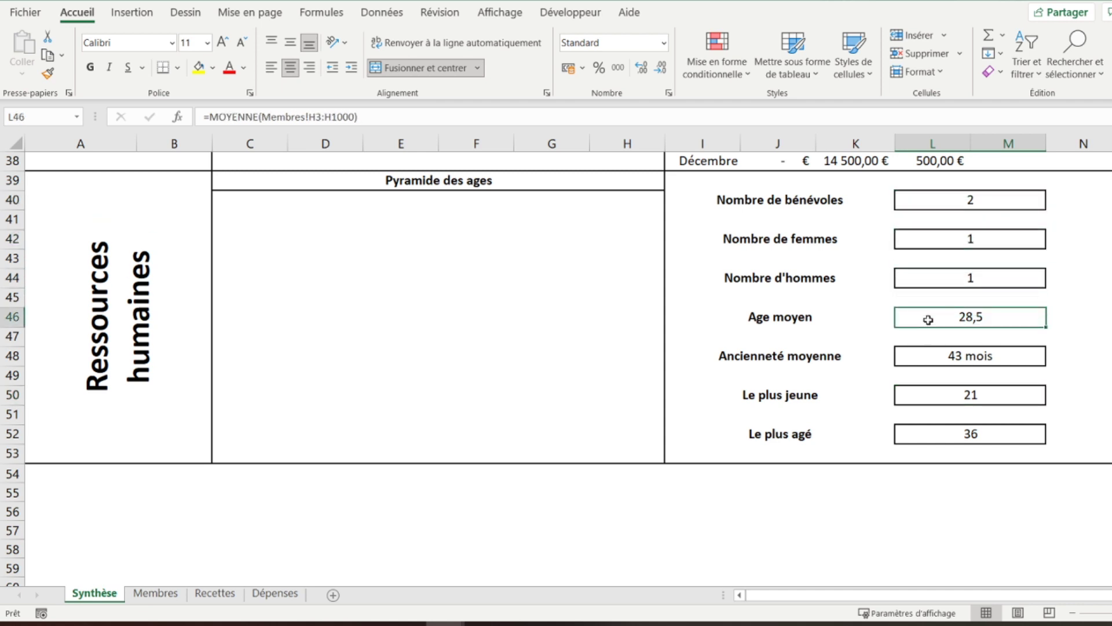
left_click(926, 357)
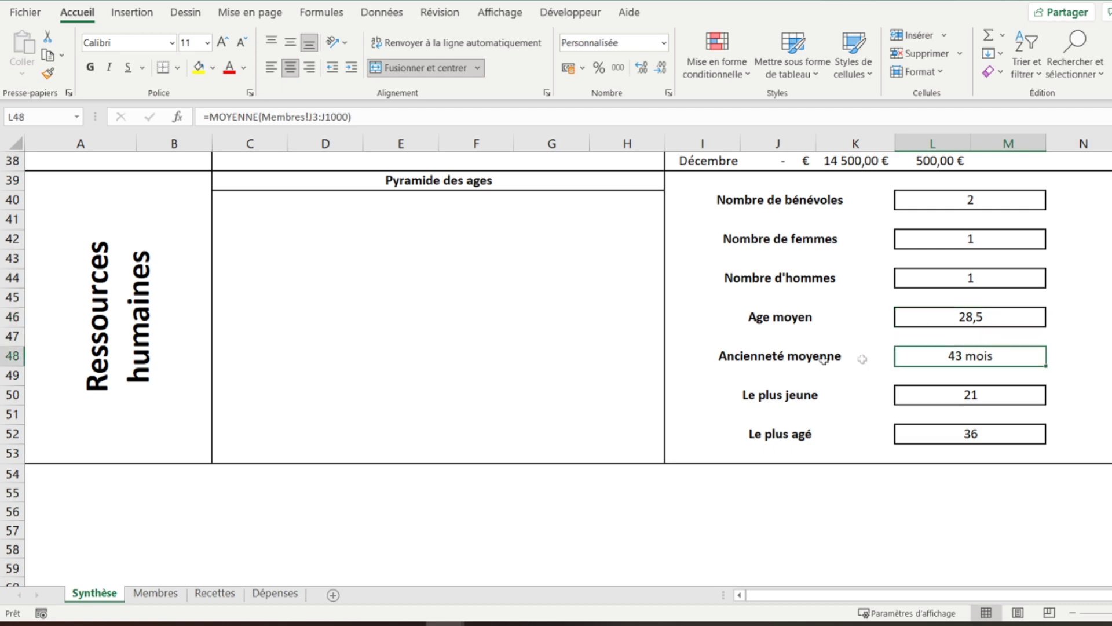
Make the Solde label in A16 of the Trésorerie section bold
scroll(751, 356, "up", 12)
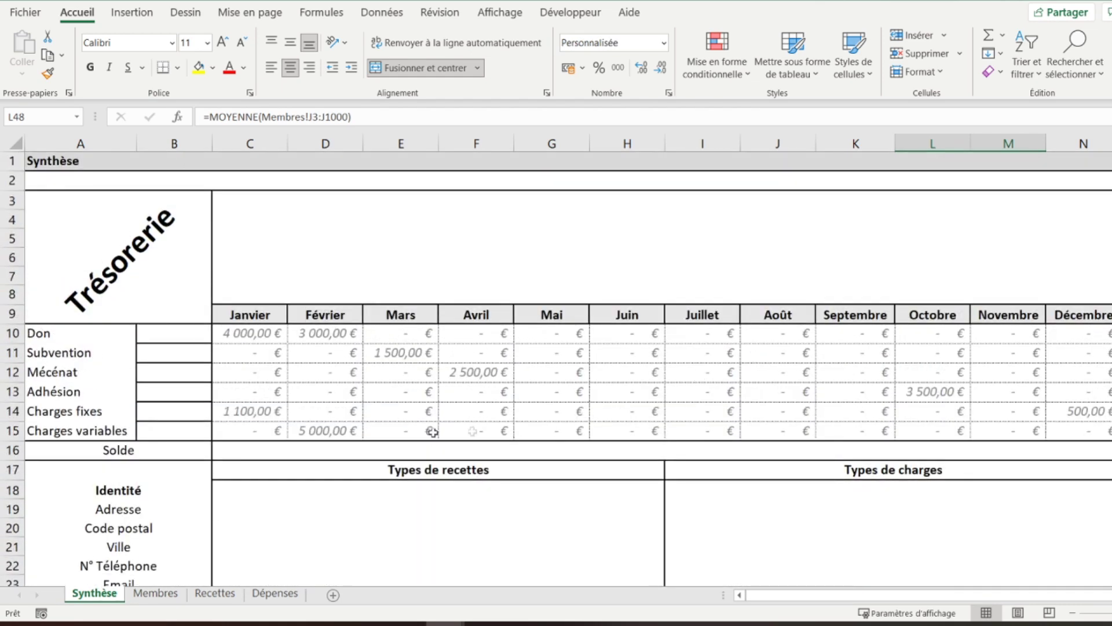
left_click(257, 451)
left_click(160, 450)
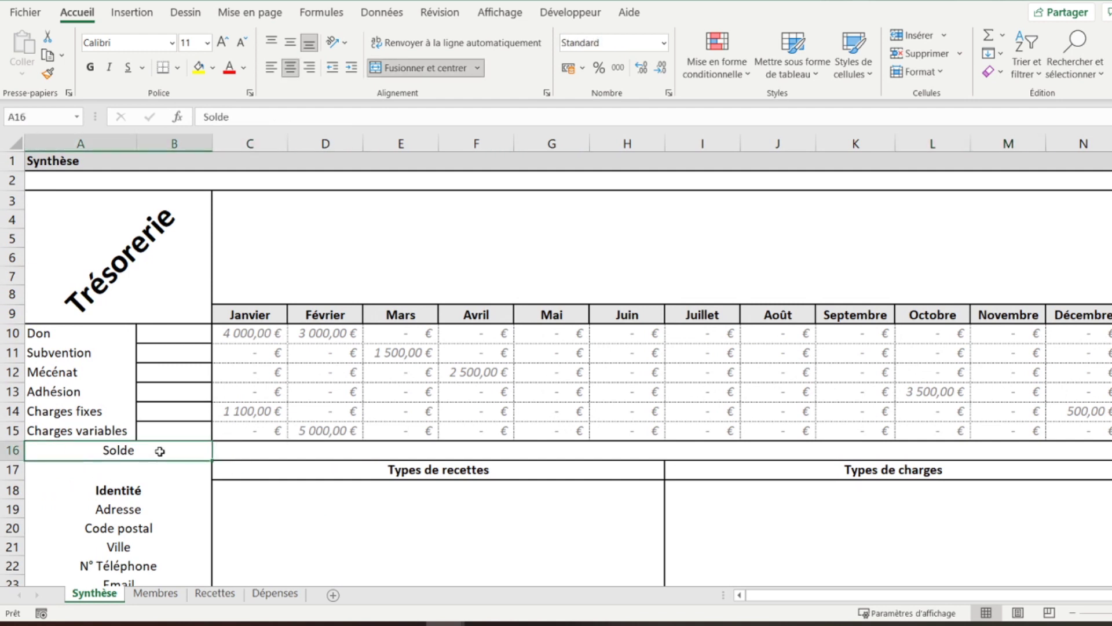
left_click(91, 68)
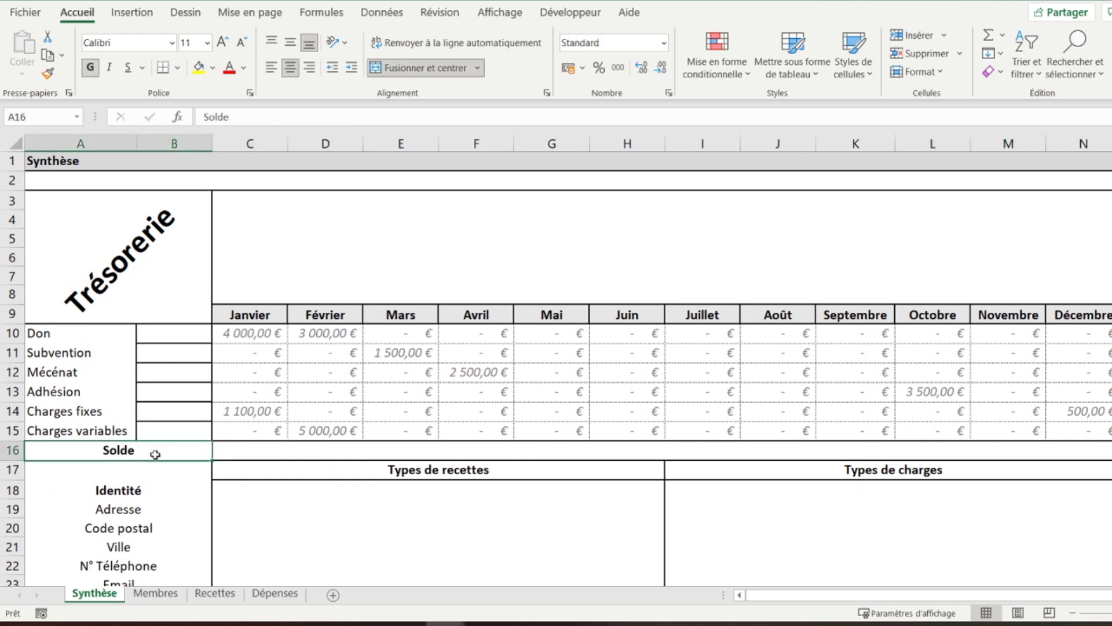
Calculate the January Solde in C16 with =C10+C11+C12+C13-C14-C15
left_click(238, 450)
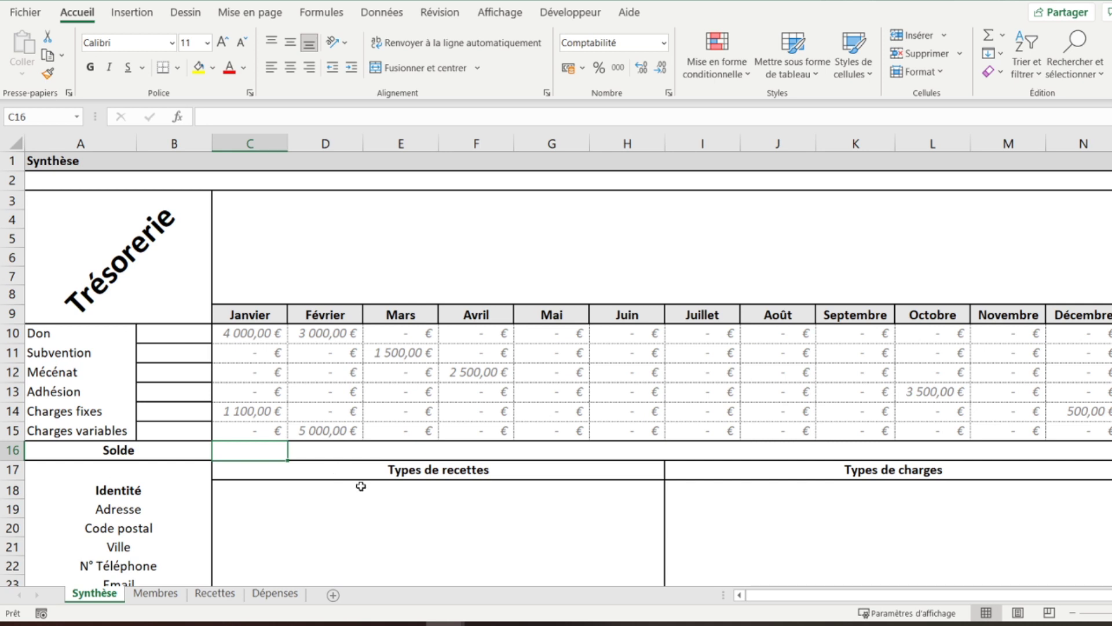
type("=")
left_click(249, 333)
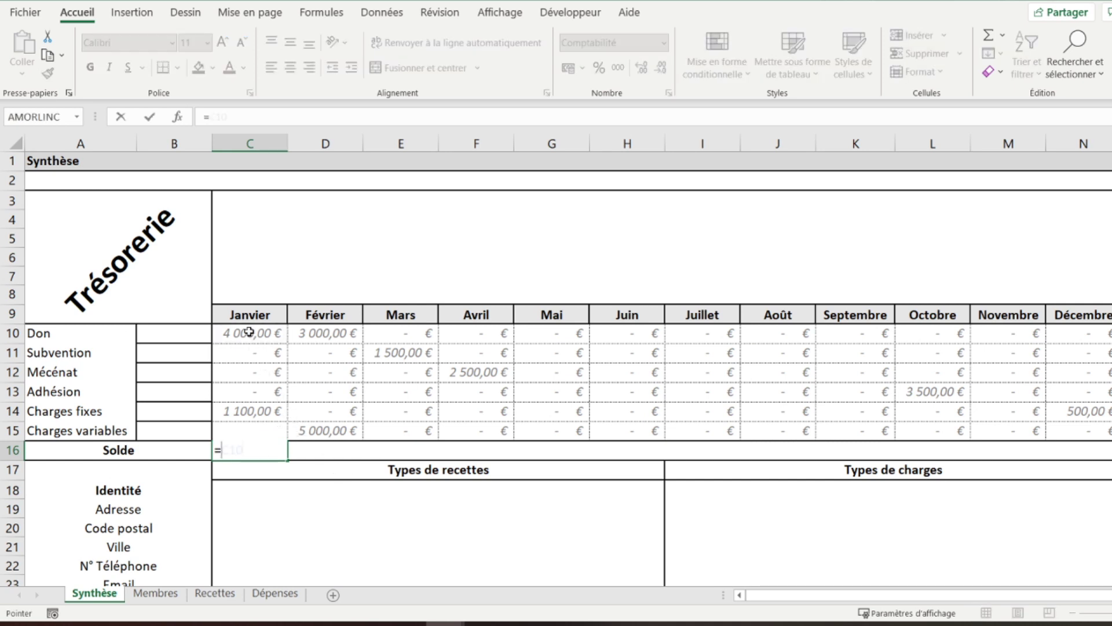
type("+")
left_click(248, 355)
type("+")
left_click(246, 372)
type("+")
left_click(248, 392)
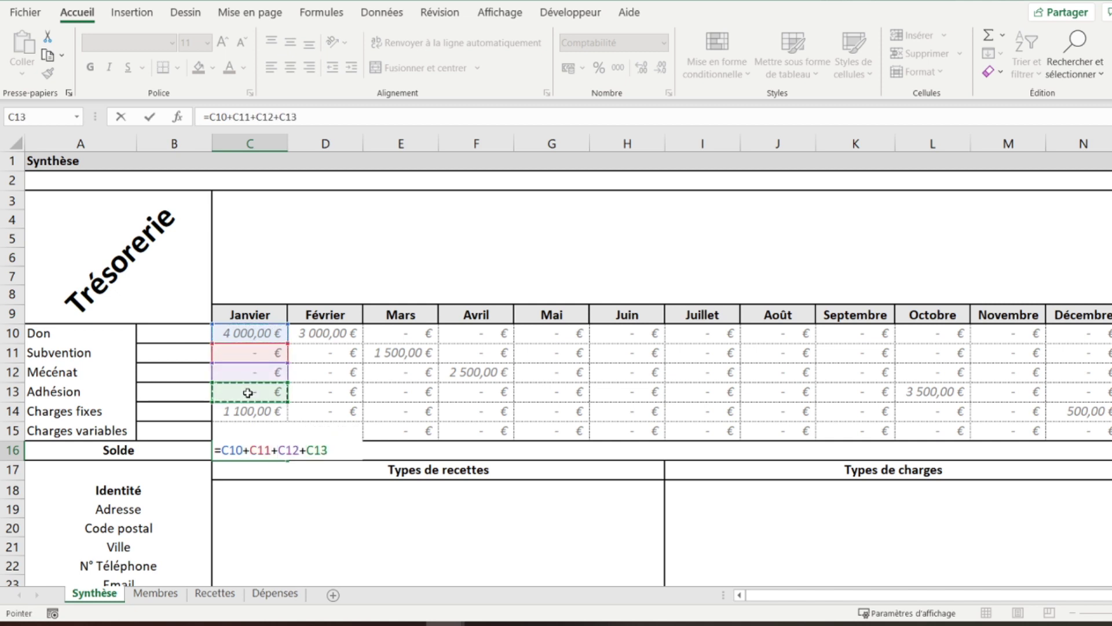
type("-")
left_click(242, 409)
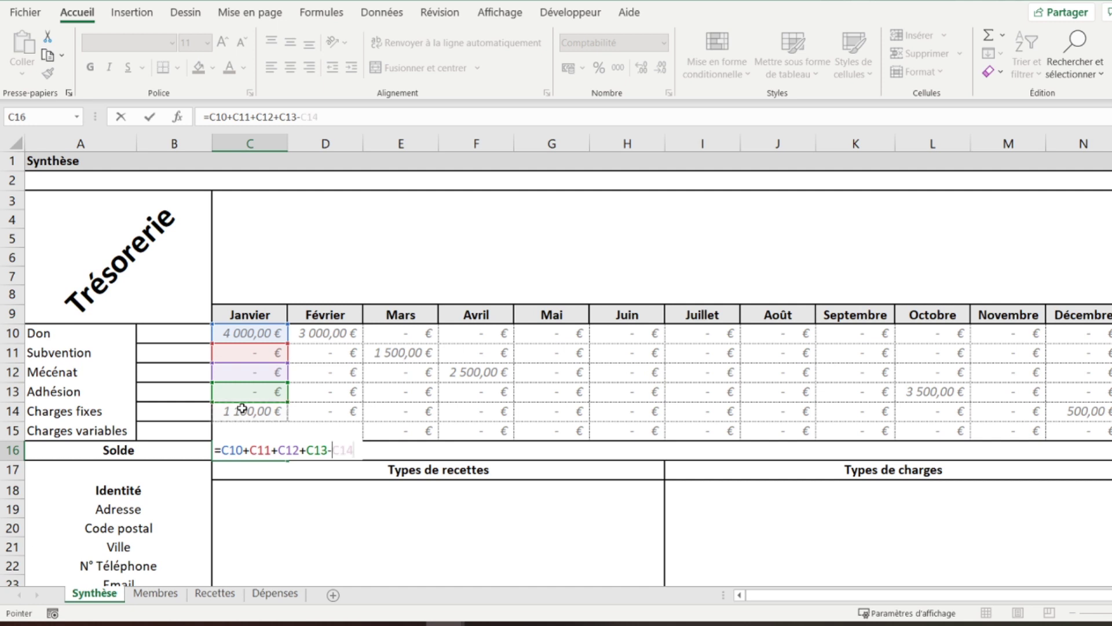
type("-")
key("Up")
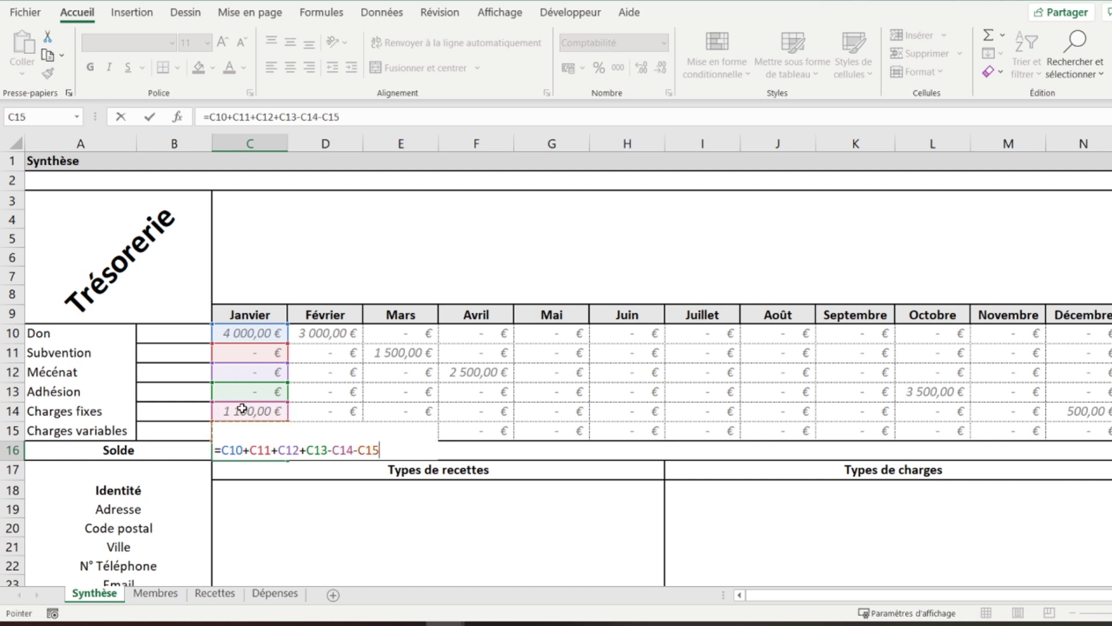
key("Return")
Copy the January Solde formula from C16 and paste only the formula into D16:N16 for February to December
left_click_drag(245, 450, 1072, 456)
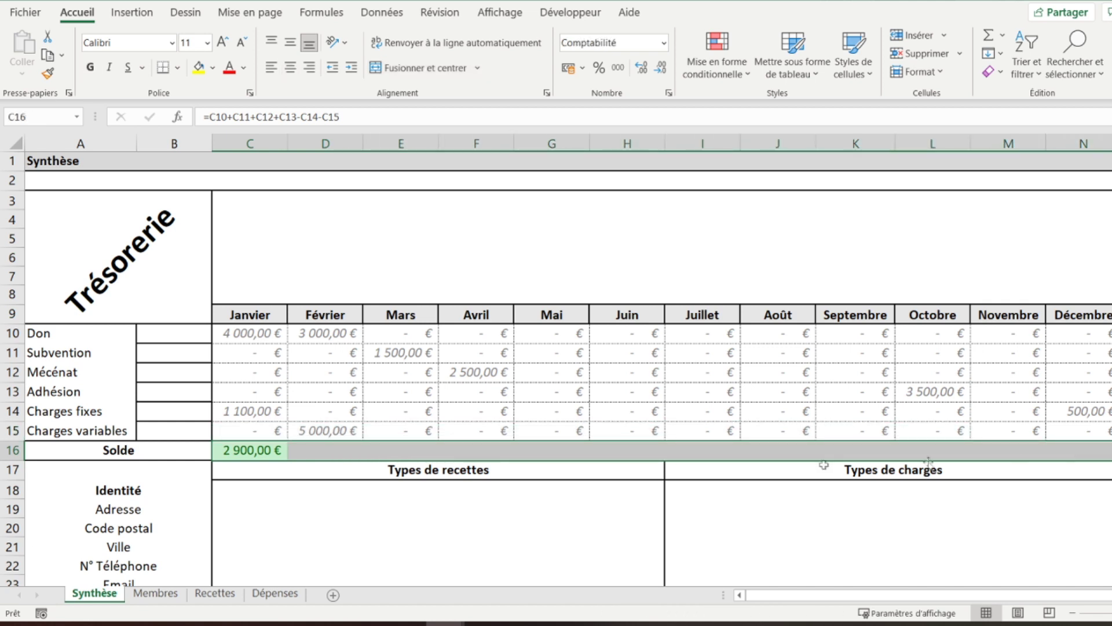
right_click(246, 450)
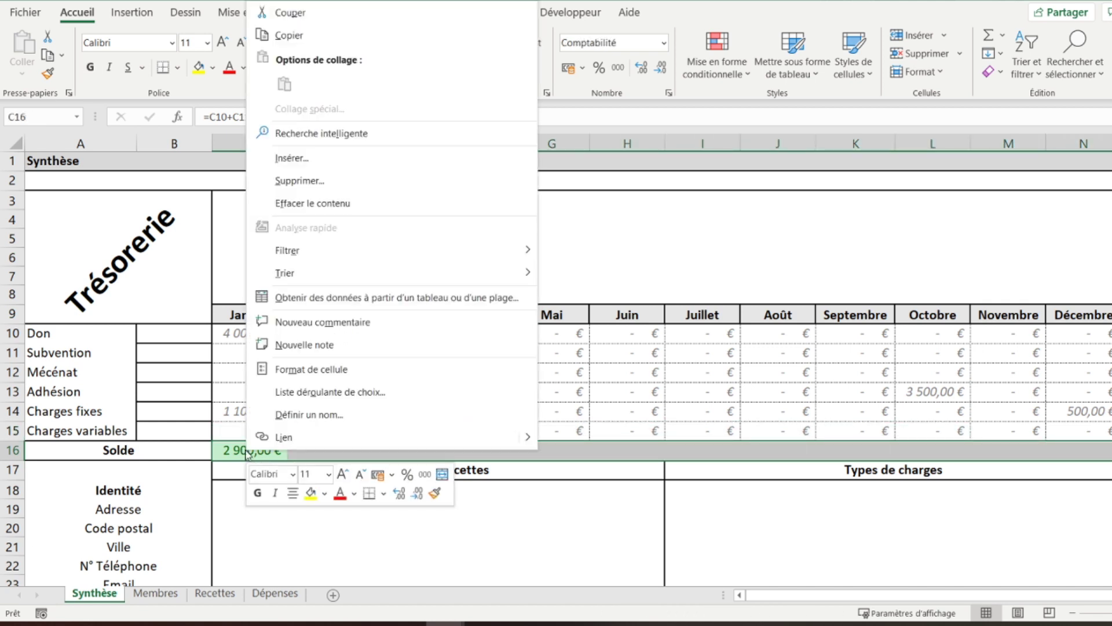
left_click(260, 451)
right_click(260, 451)
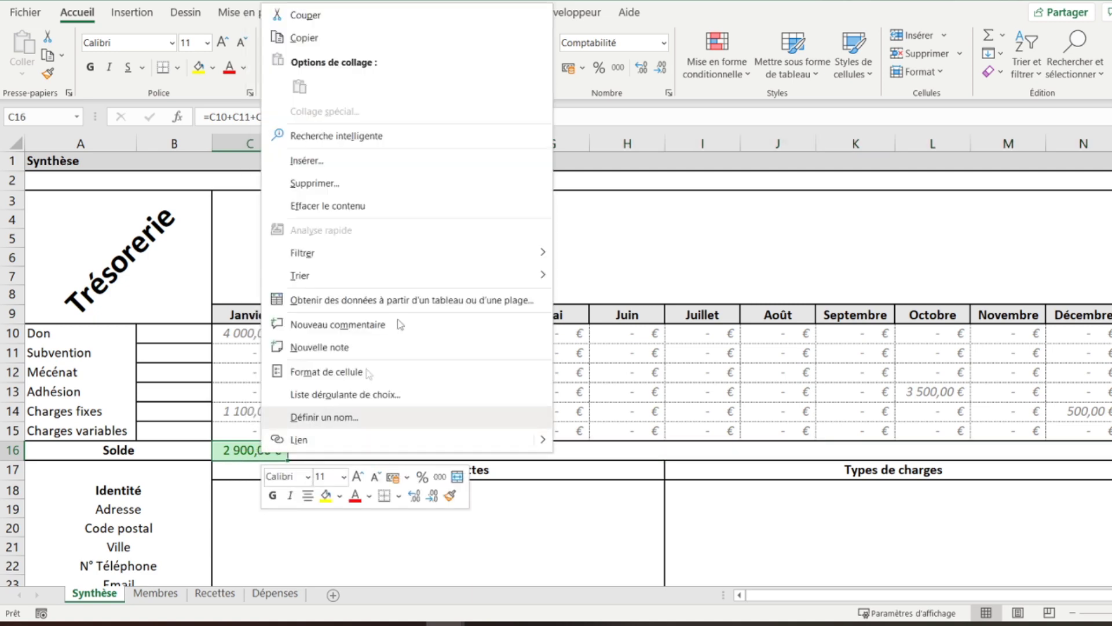
left_click(363, 39)
left_click_drag(301, 450, 1059, 447)
right_click(1059, 448)
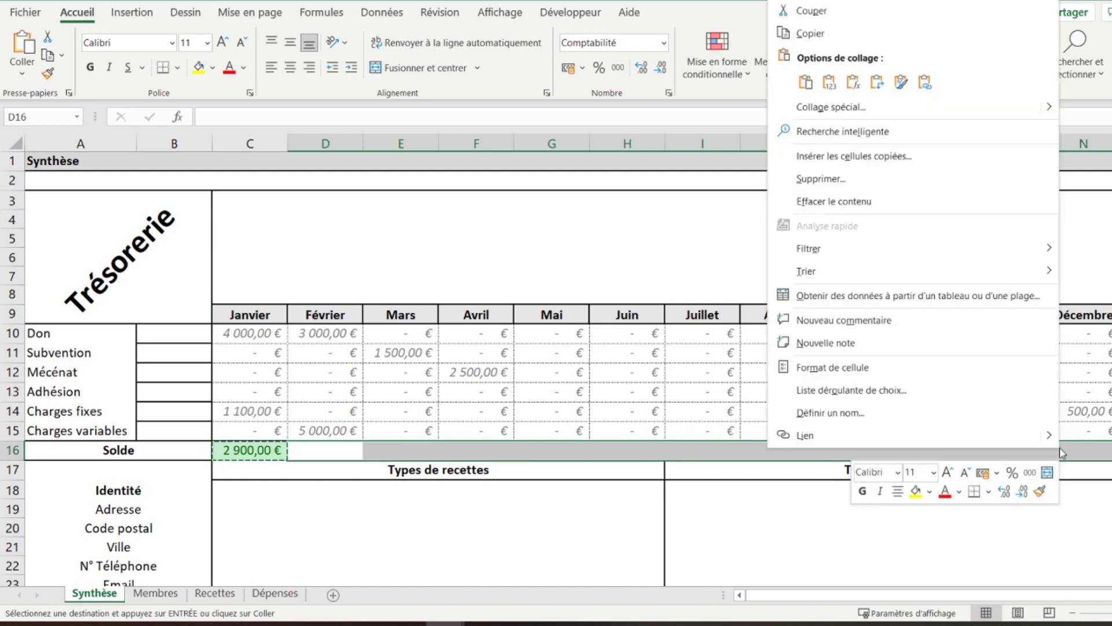
left_click(853, 83)
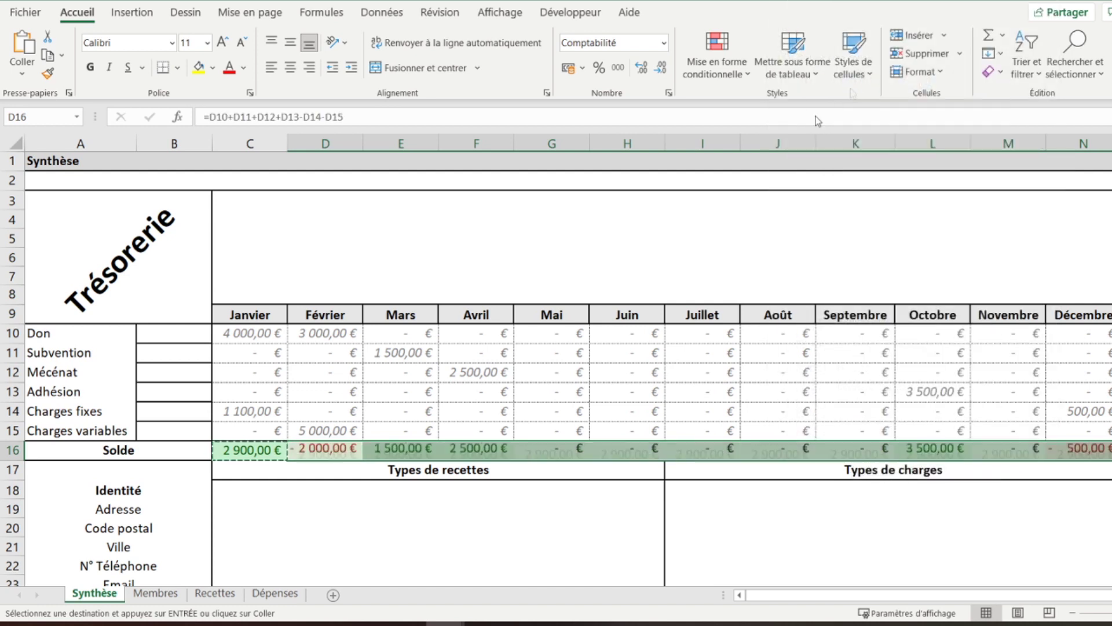
left_click_drag(229, 449, 1083, 450)
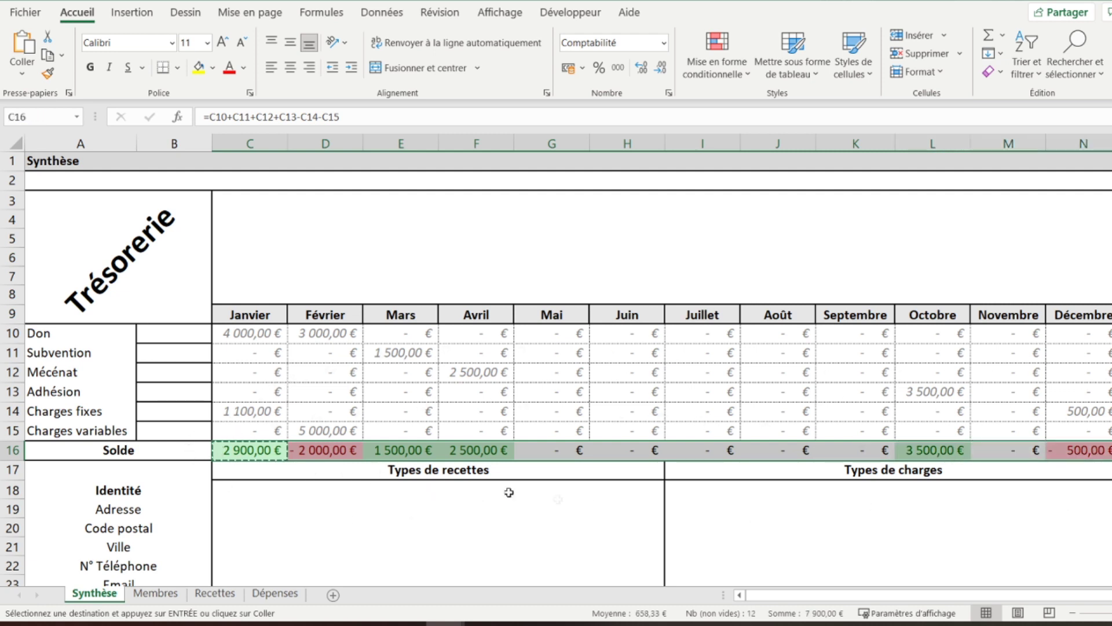
left_click(35, 161)
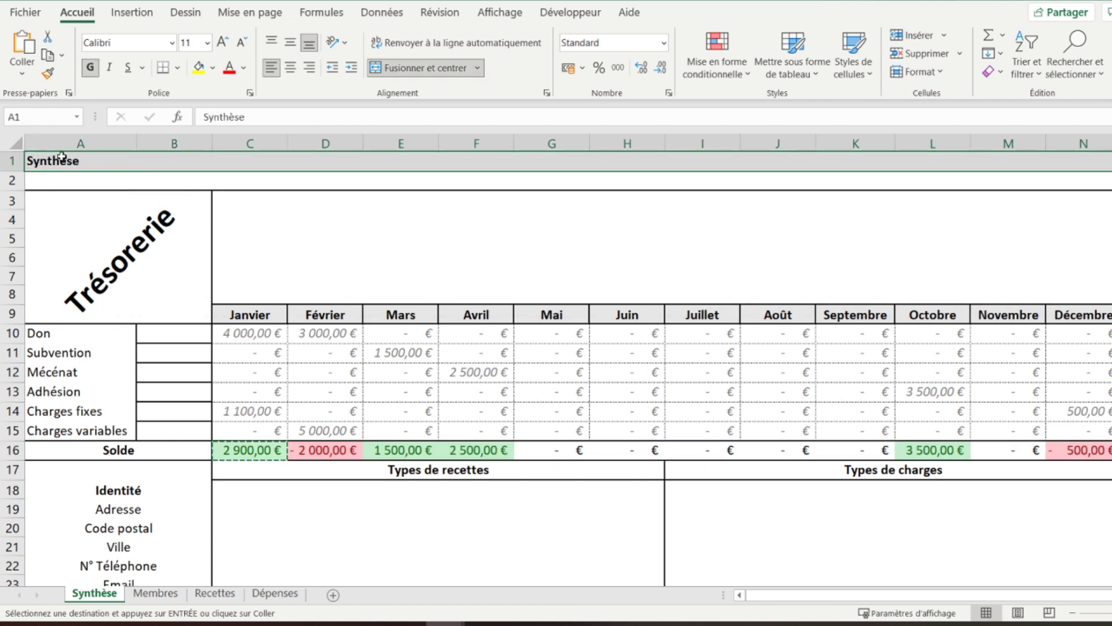